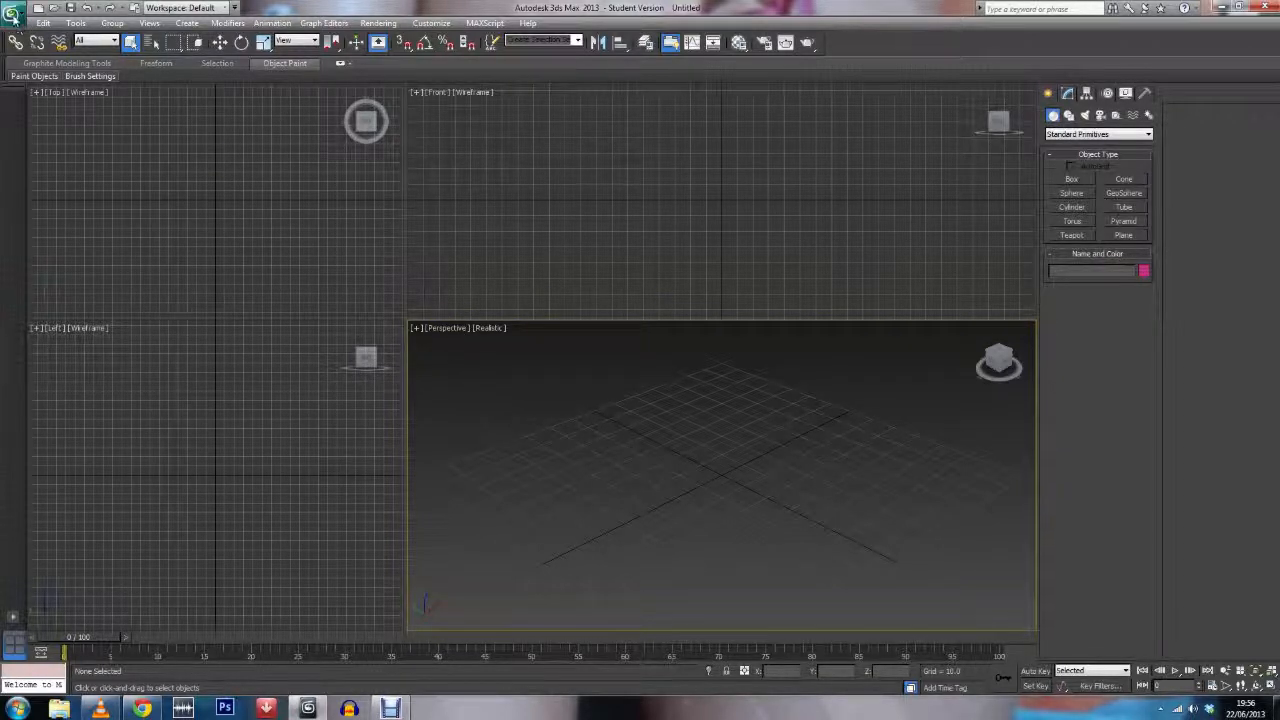
{"action": "left_click", "coordinate": [14, 15]}
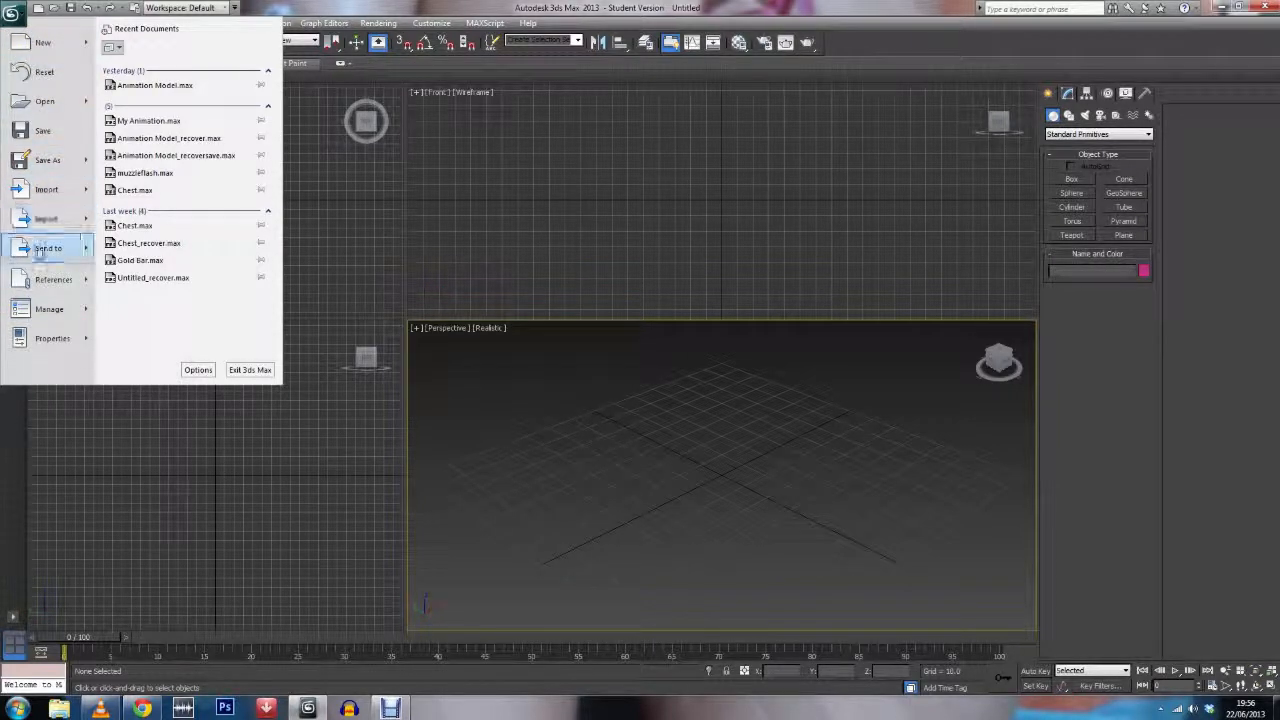
{"action": "mouse_move", "coordinate": [52, 280]}
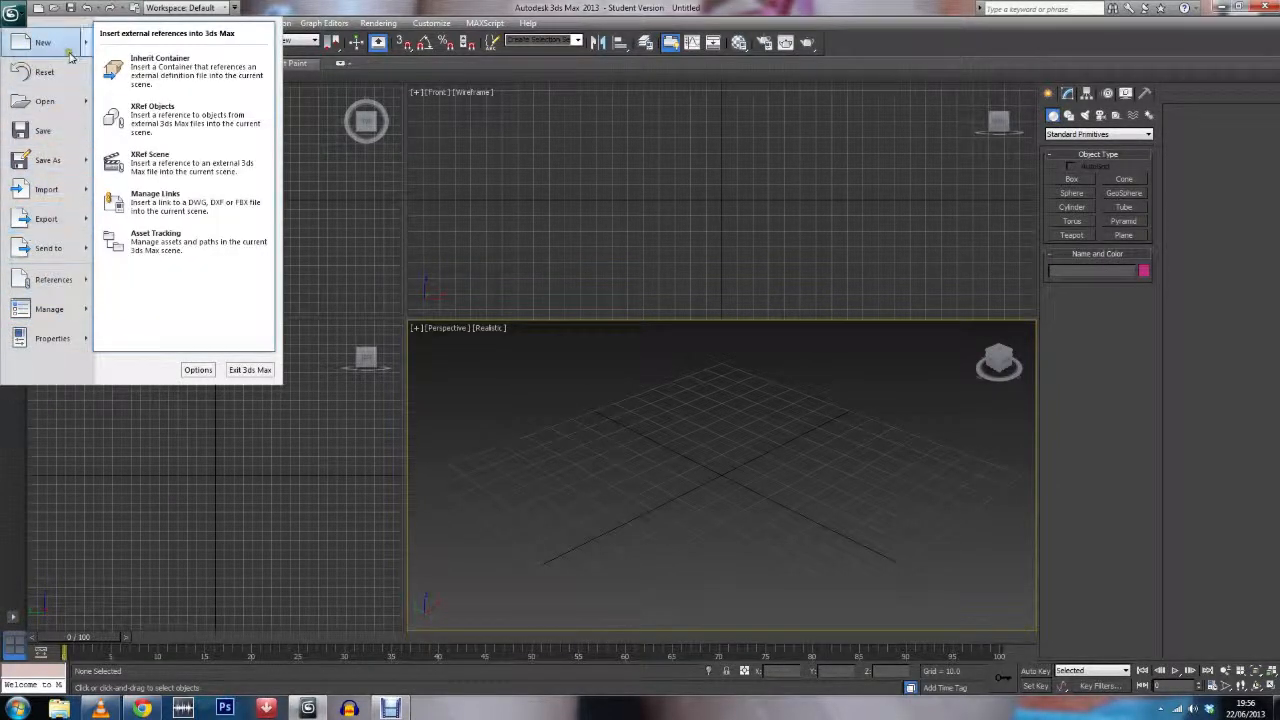
{"action": "mouse_move", "coordinate": [70, 47]}
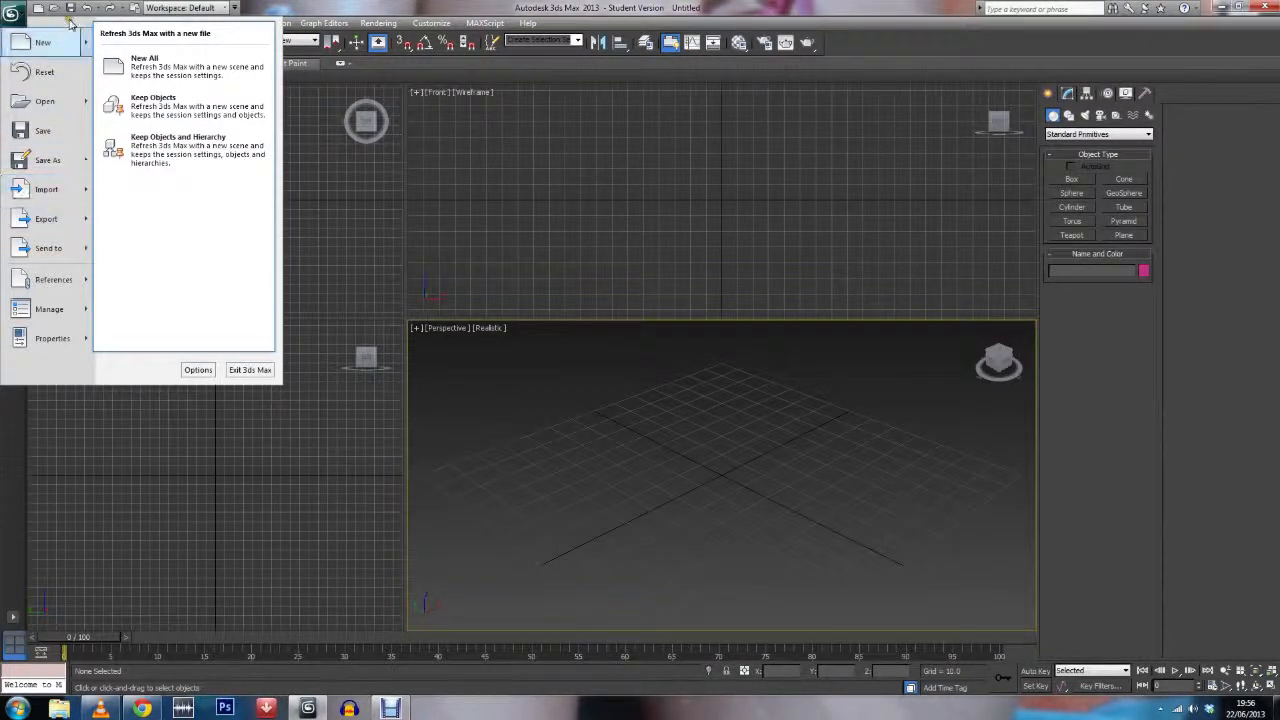
{"action": "mouse_move", "coordinate": [52, 247]}
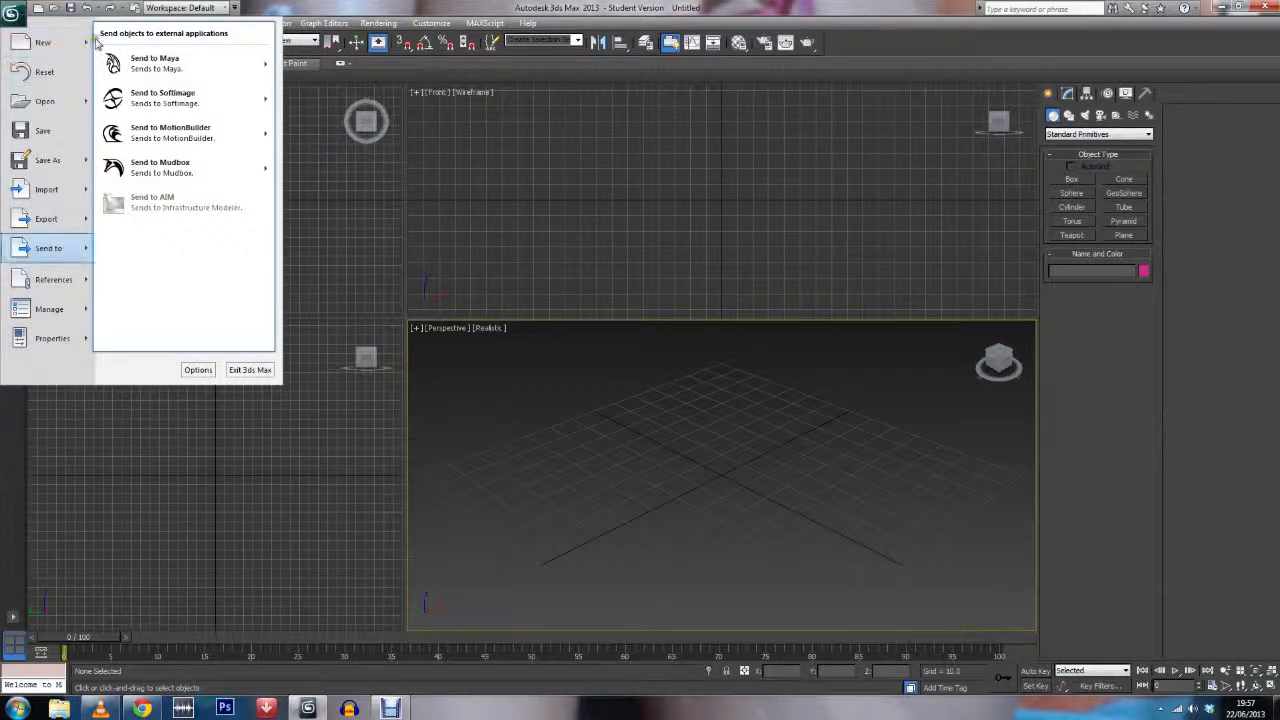
{"action": "left_click", "coordinate": [761, 470]}
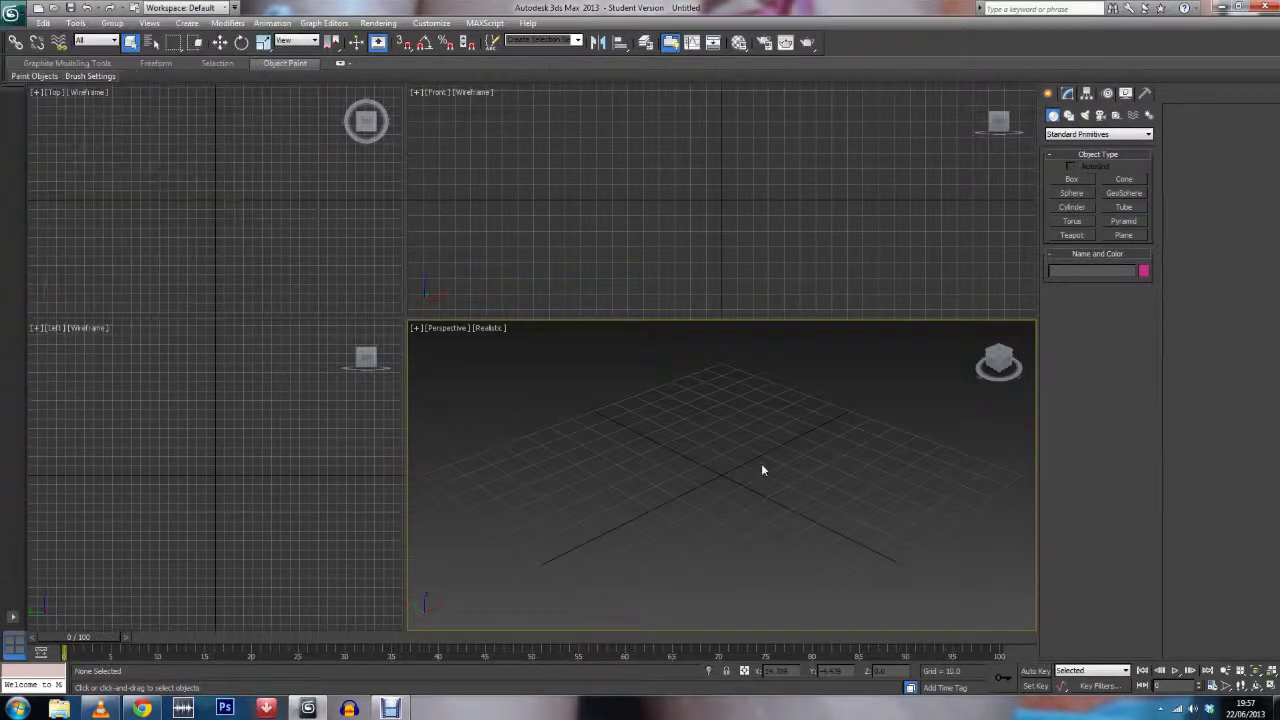
Step: Create a box in the perspective viewport, adjusted to about 80 long, 77 wide and 39 high
{"action": "left_click", "coordinate": [1068, 180]}
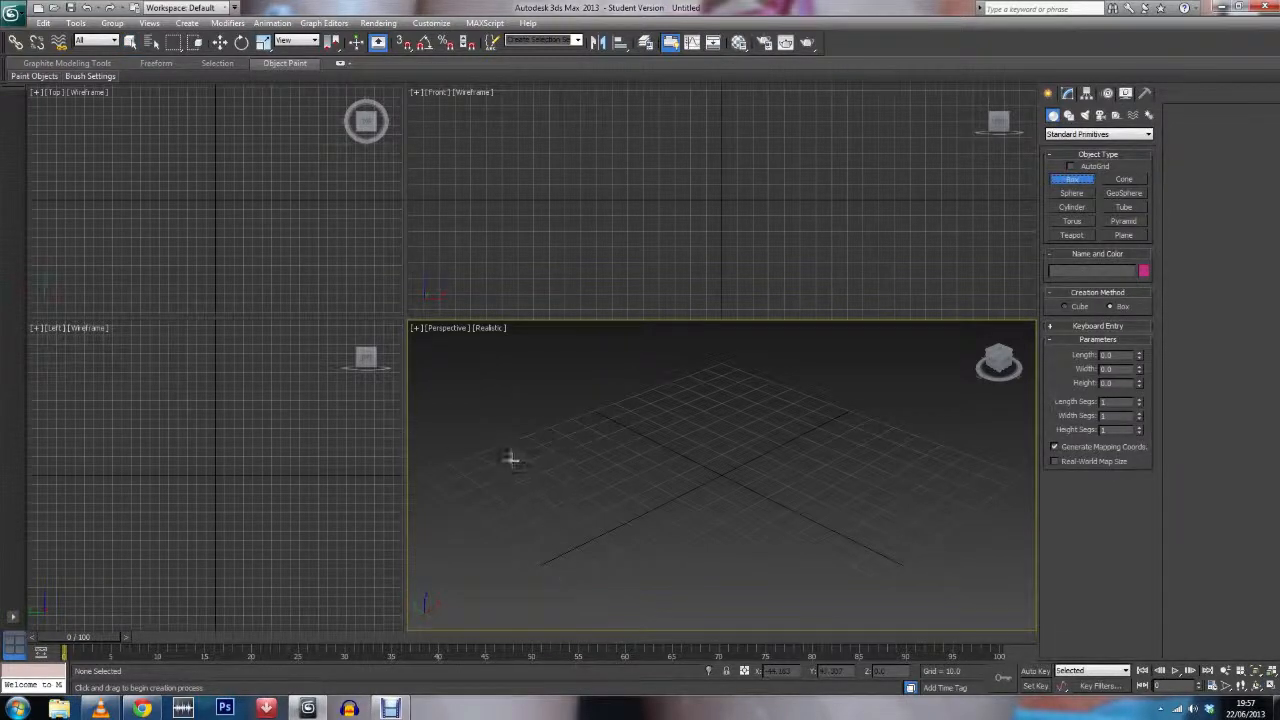
{"action": "left_click_drag", "start_coordinate": [480, 453], "coordinate": [951, 467]}
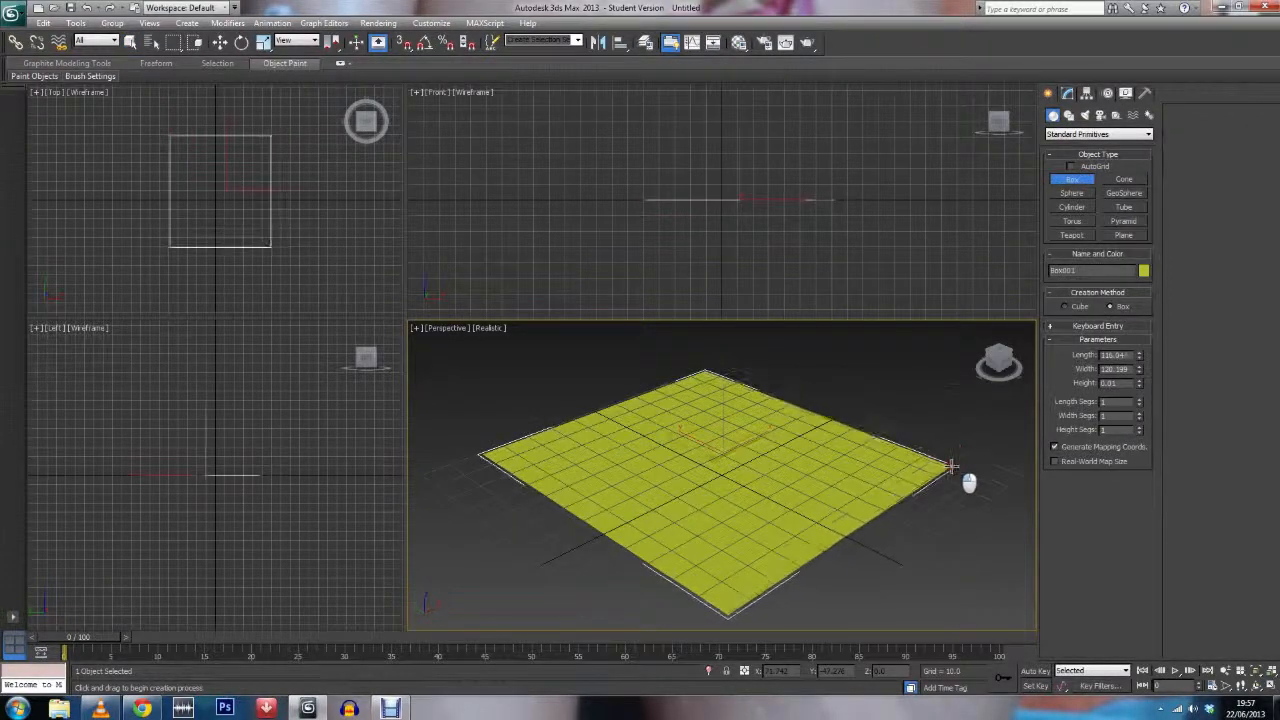
{"action": "left_click", "coordinate": [884, 327]}
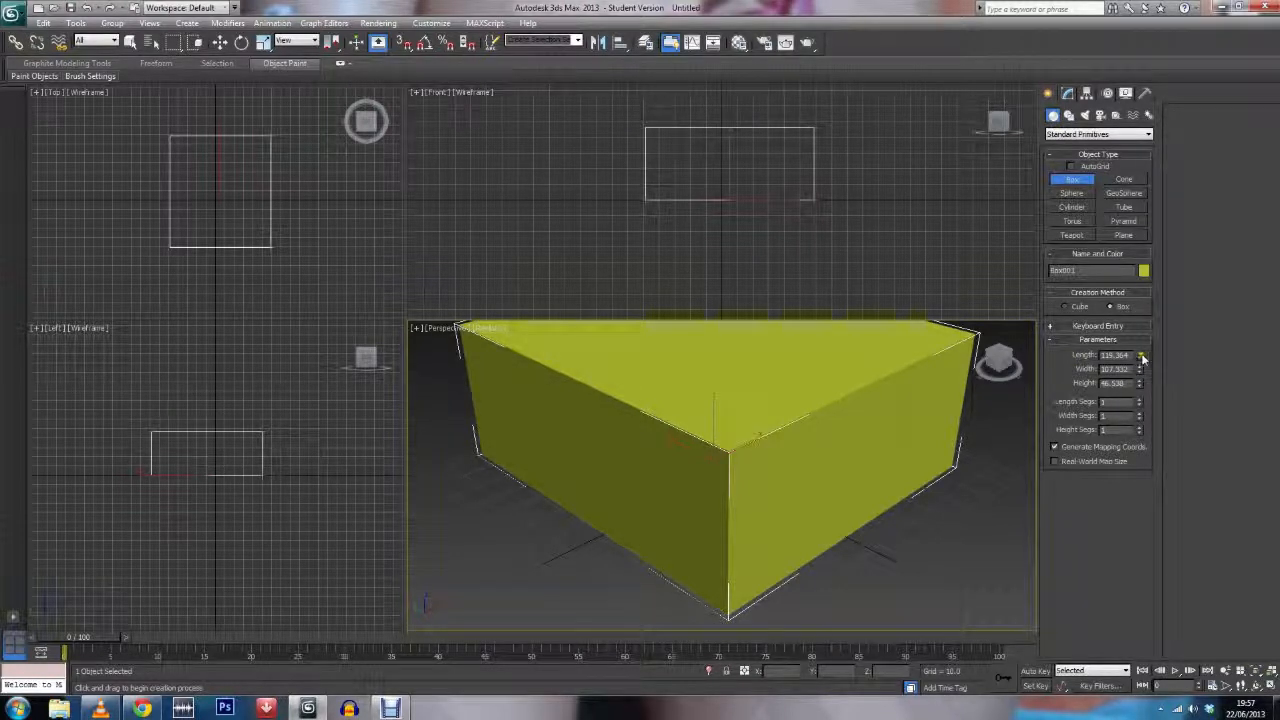
{"action": "left_click_drag", "start_coordinate": [1141, 356], "coordinate": [1129, 392]}
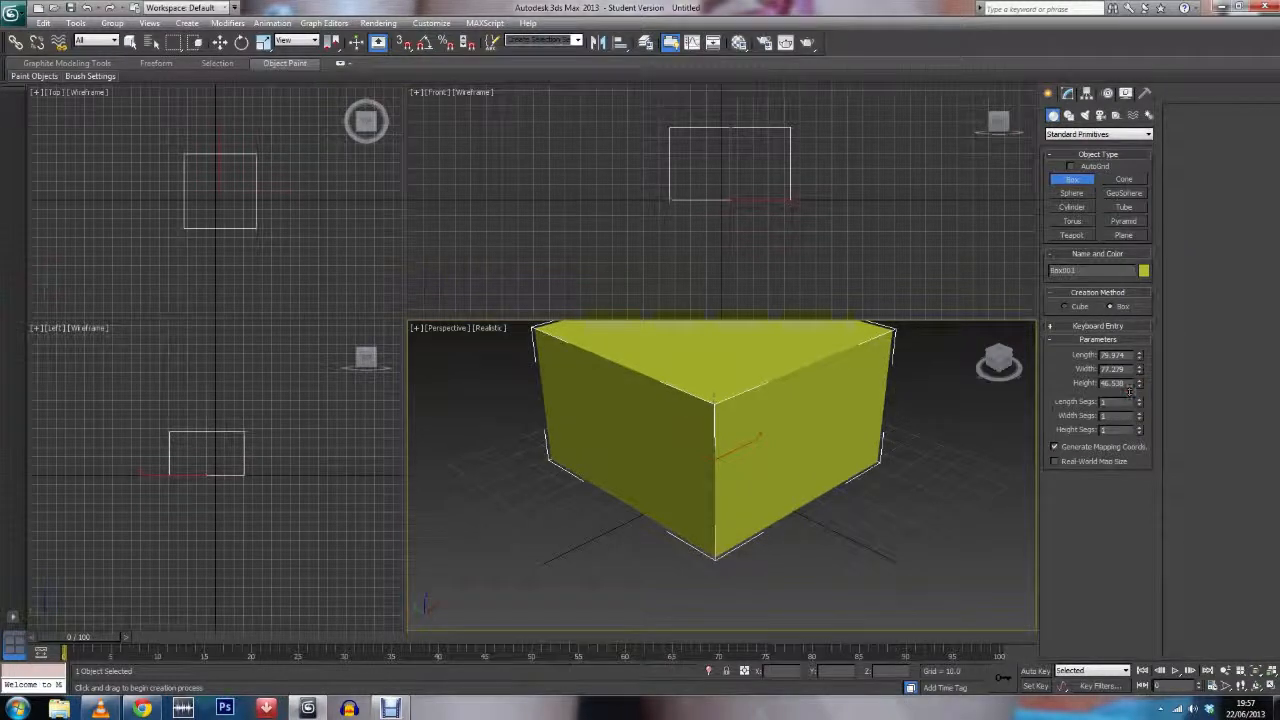
{"action": "left_click_drag", "start_coordinate": [1136, 384], "coordinate": [1162, 392]}
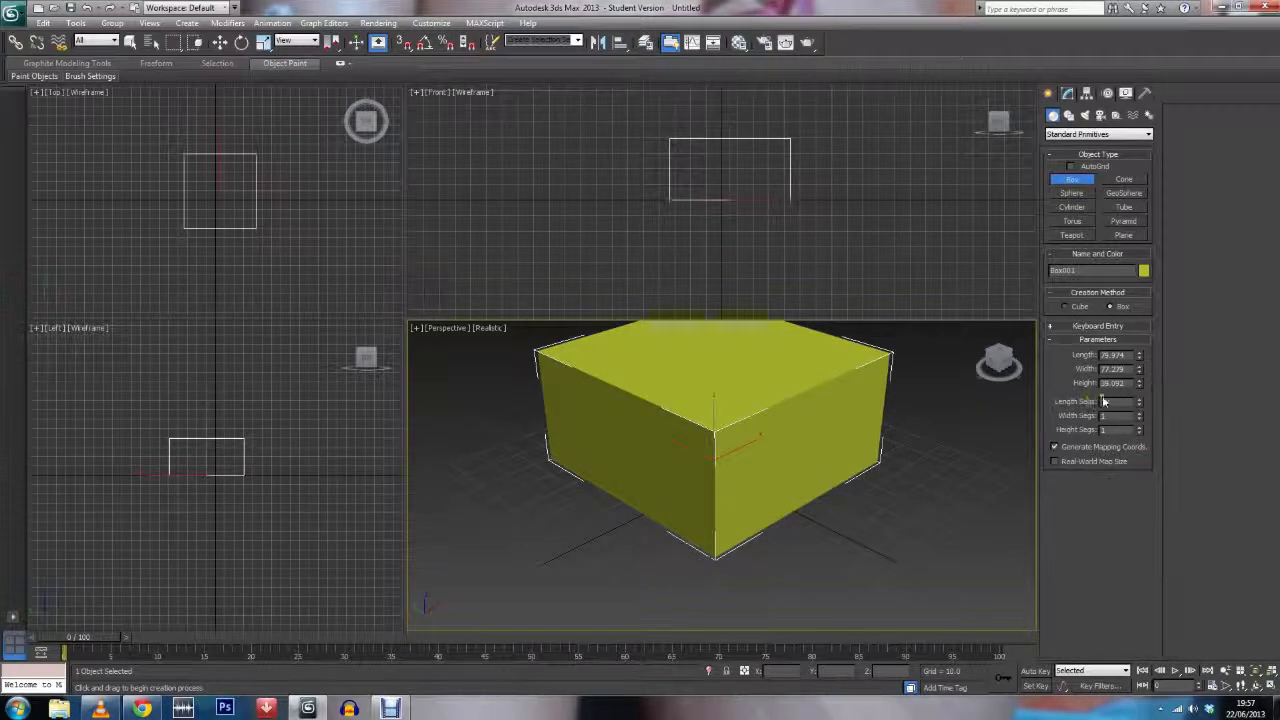
Step: Set the box's length segments to 3 and display edged faces in the perspective viewport
{"action": "mouse_move", "coordinate": [1138, 404]}
{"action": "left_mouse_down"}
{"action": "mouse_move", "coordinate": [1157, 369]}
{"action": "mouse_move", "coordinate": [1150, 397]}
{"action": "left_mouse_up"}
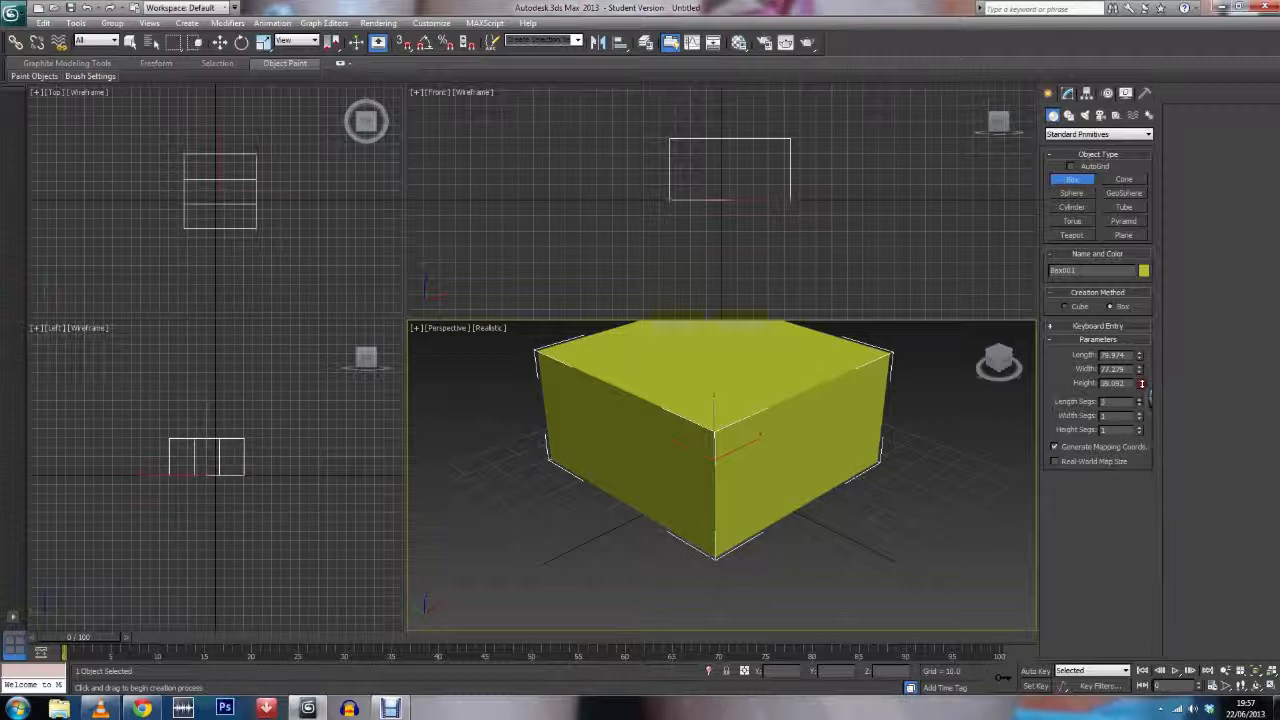
{"action": "left_click", "coordinate": [482, 327]}
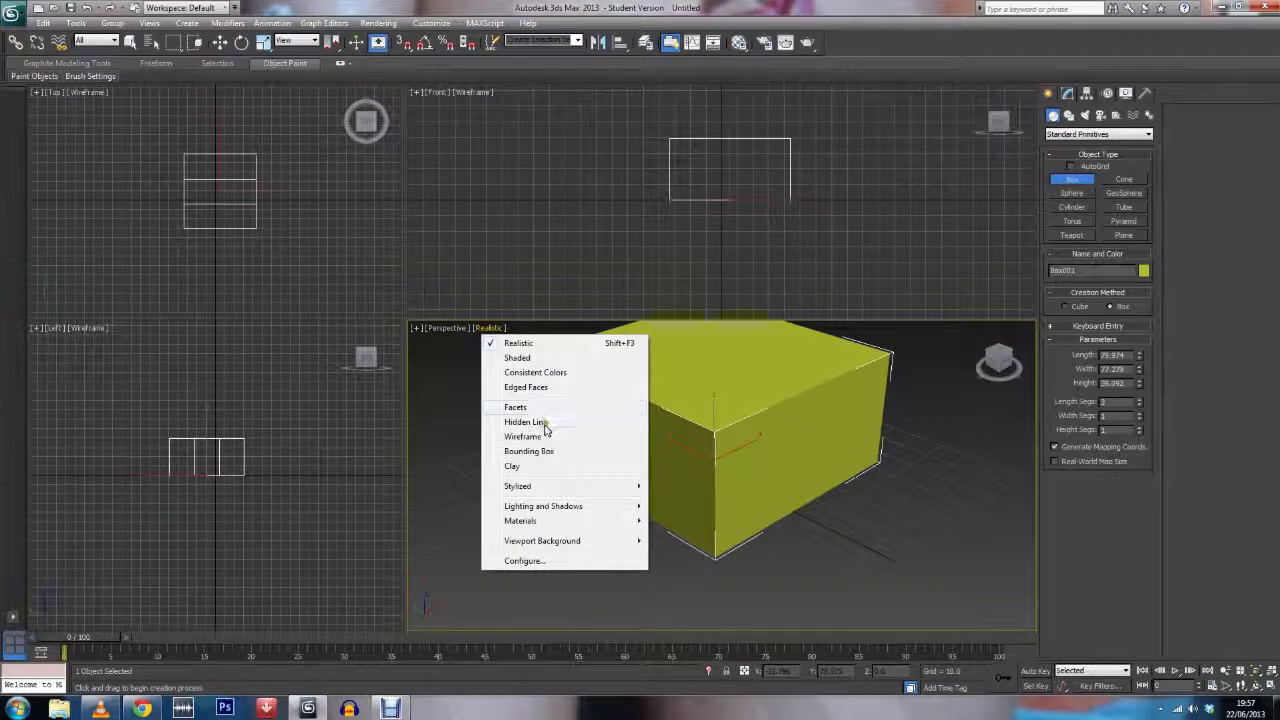
{"action": "left_click", "coordinate": [553, 387]}
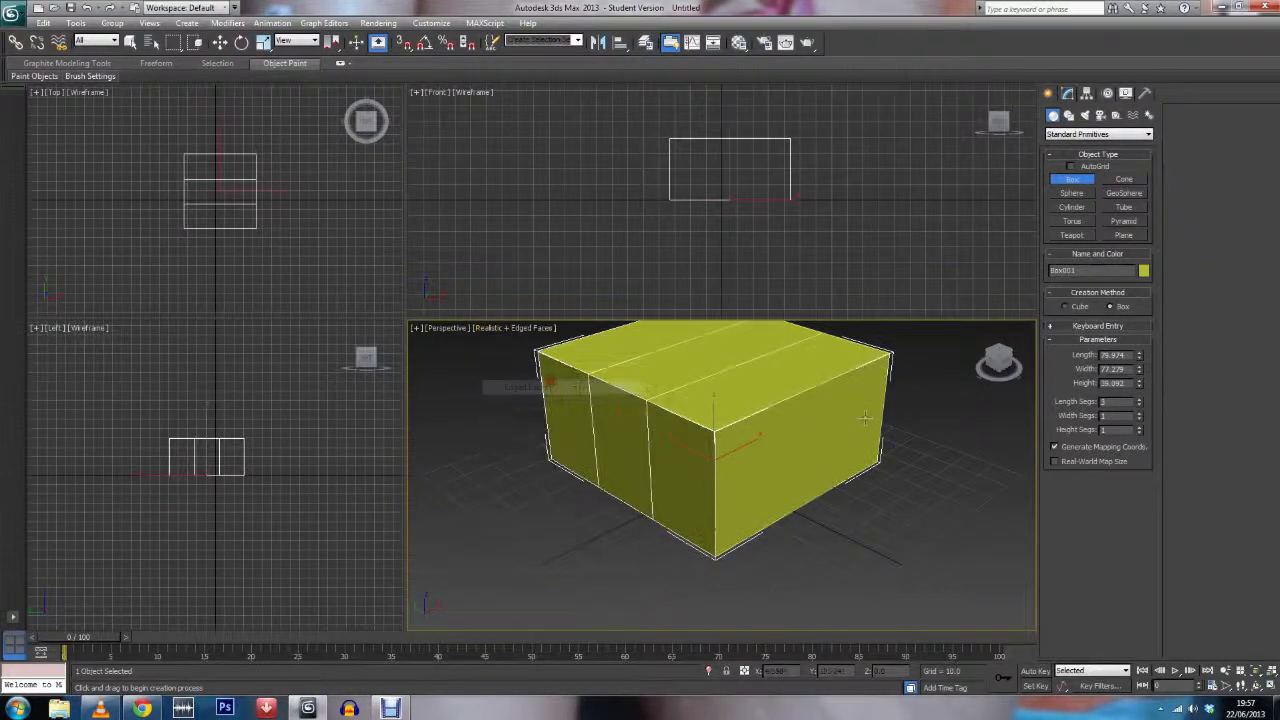
Step: Set the box's length segments back to 1 and show the polygon and vertex statistics in the perspective viewport
{"action": "mouse_move", "coordinate": [1140, 403]}
{"action": "left_mouse_down"}
{"action": "mouse_move", "coordinate": [1154, 430]}
{"action": "mouse_move", "coordinate": [1136, 400]}
{"action": "mouse_move", "coordinate": [1128, 424]}
{"action": "left_mouse_up"}
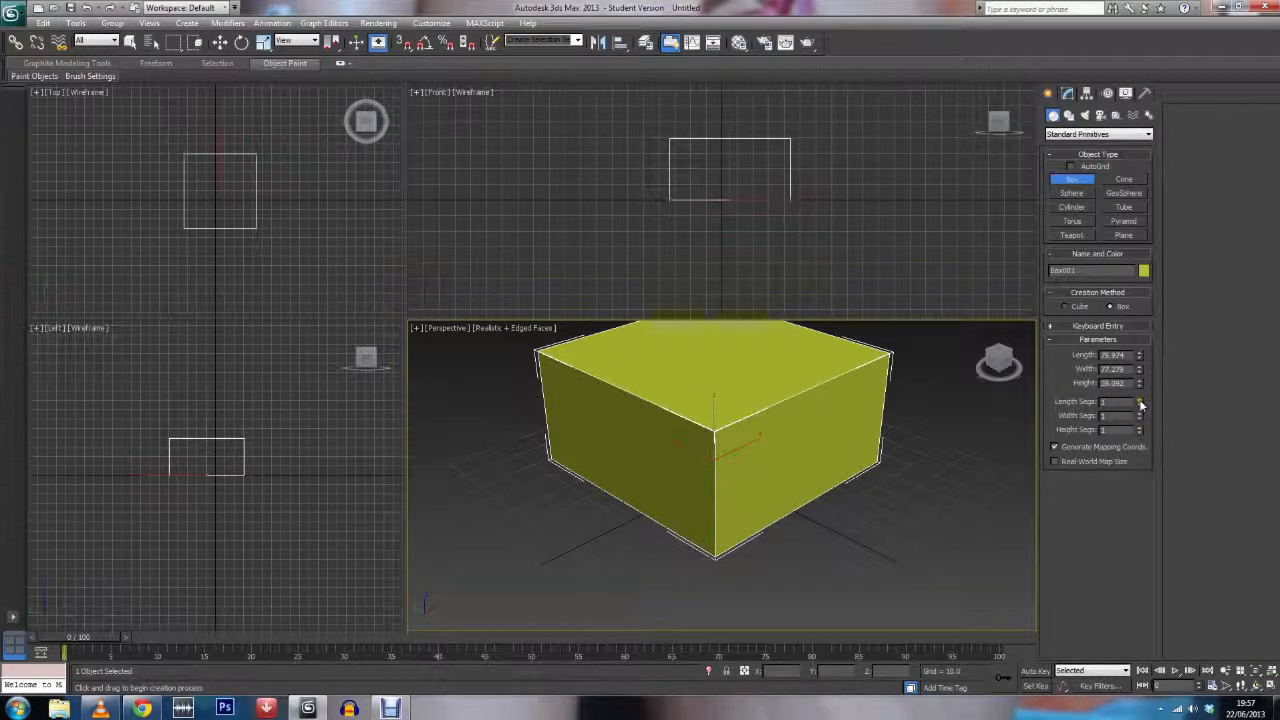
{"action": "key", "text": "7"}
{"action": "left_click_drag", "start_coordinate": [1140, 403], "coordinate": [1270, 22]}
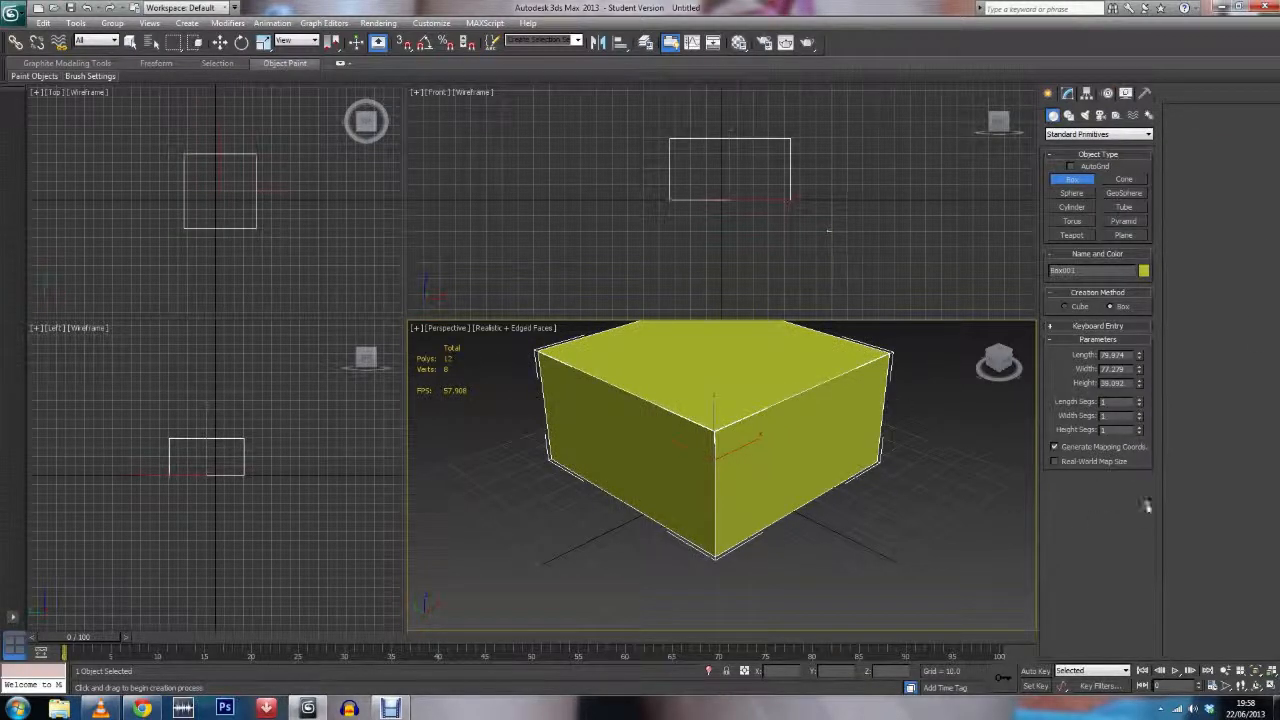
Step: Finish creating the box and convert it to an Editable Poly
{"action": "right_click", "coordinate": [762, 415]}
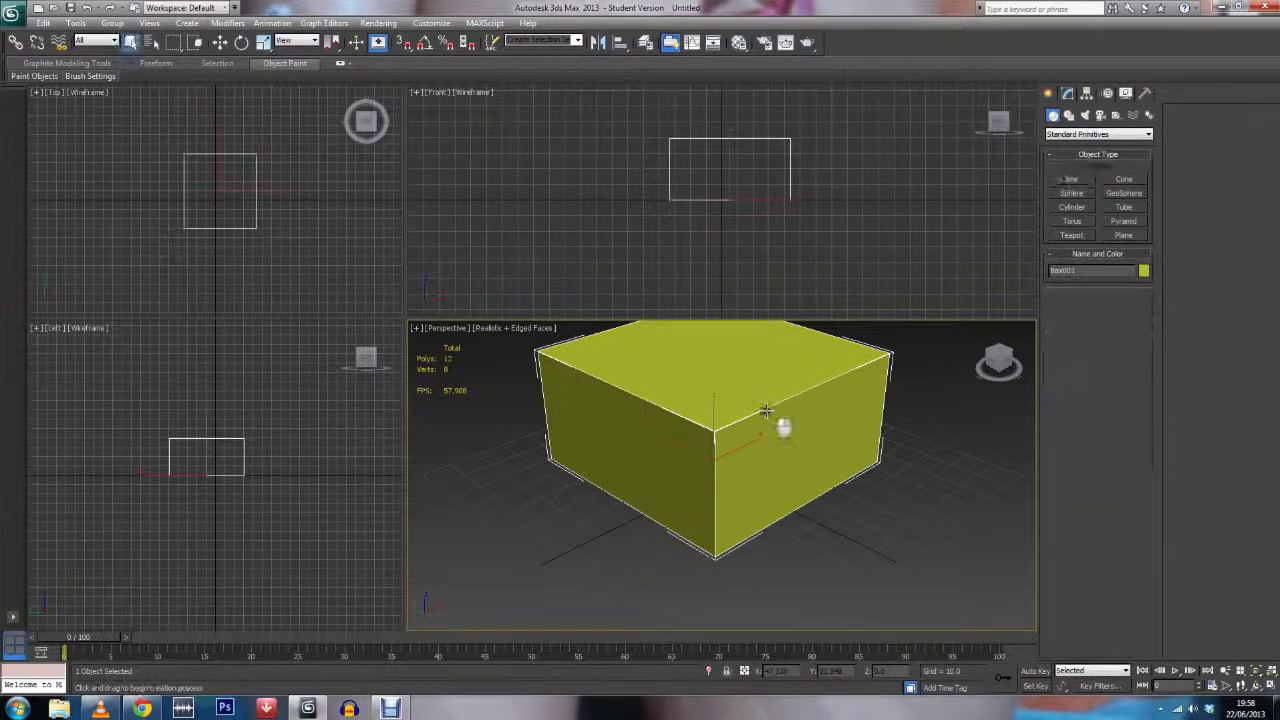
{"action": "right_click", "coordinate": [766, 404]}
{"action": "mouse_move", "coordinate": [770, 530]}
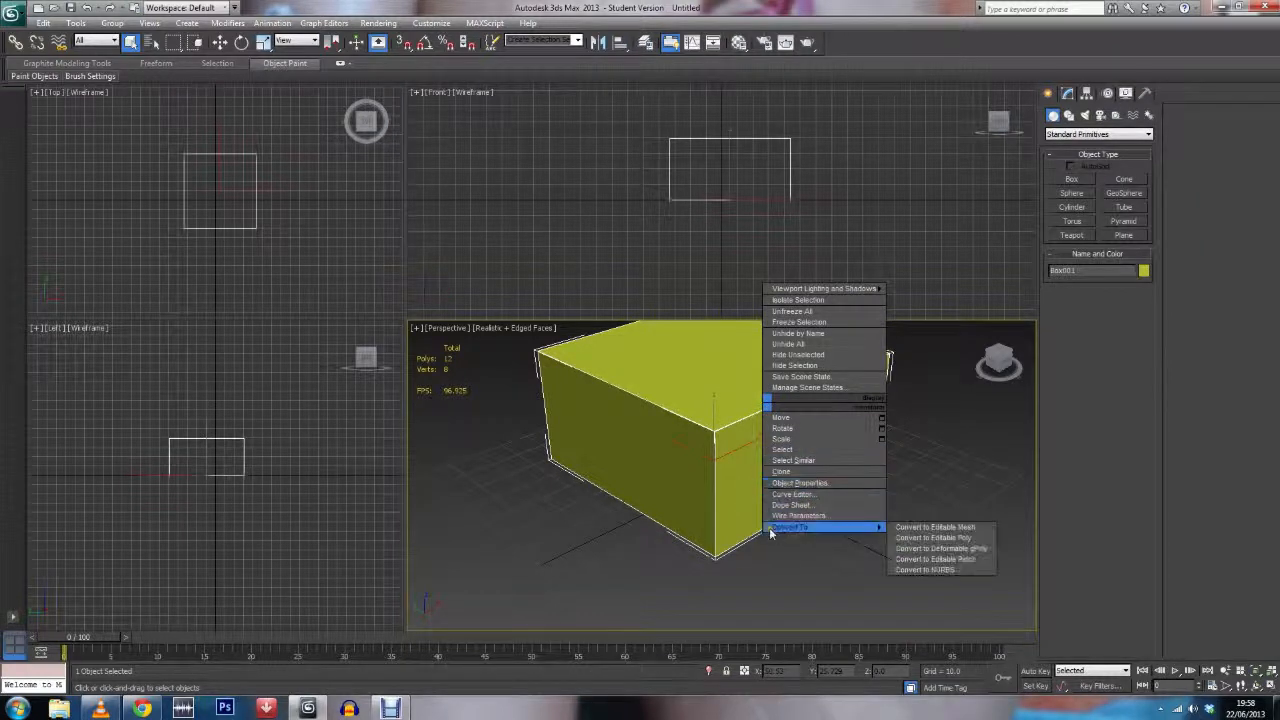
{"action": "left_click", "coordinate": [915, 538]}
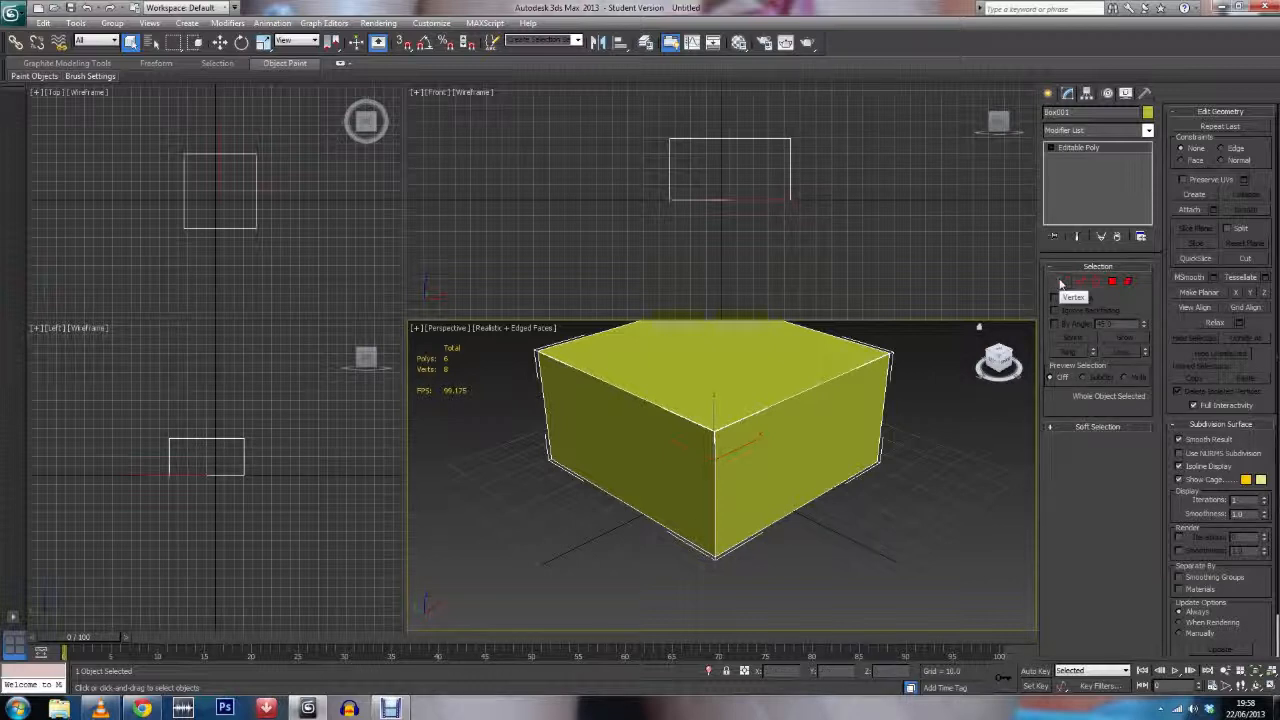
Step: Switch the box to vertex editing and select its corner vertices, both individually and several at once
{"action": "left_click", "coordinate": [1062, 285]}
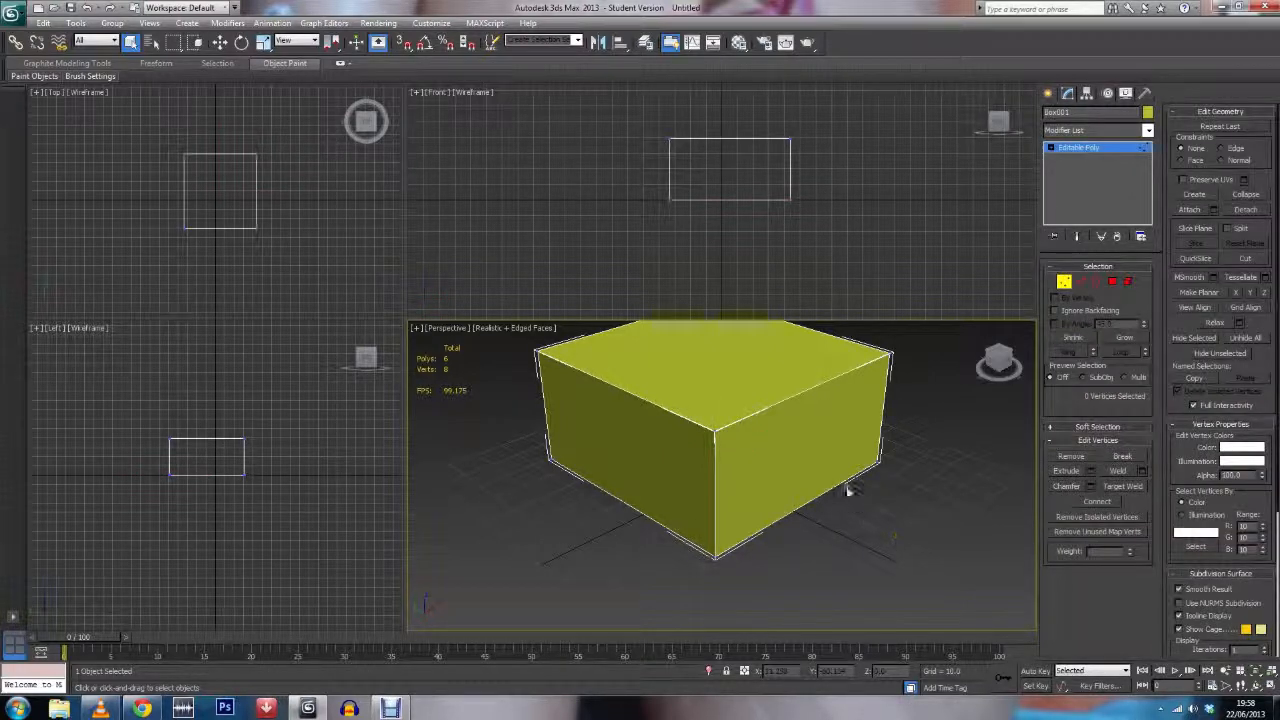
{"action": "middle_click_drag", "start_coordinate": [852, 510], "coordinate": [830, 581], "text": "alt"}
{"action": "scroll", "coordinate": [850, 565], "scroll_direction": "up", "scroll_amount": 4}
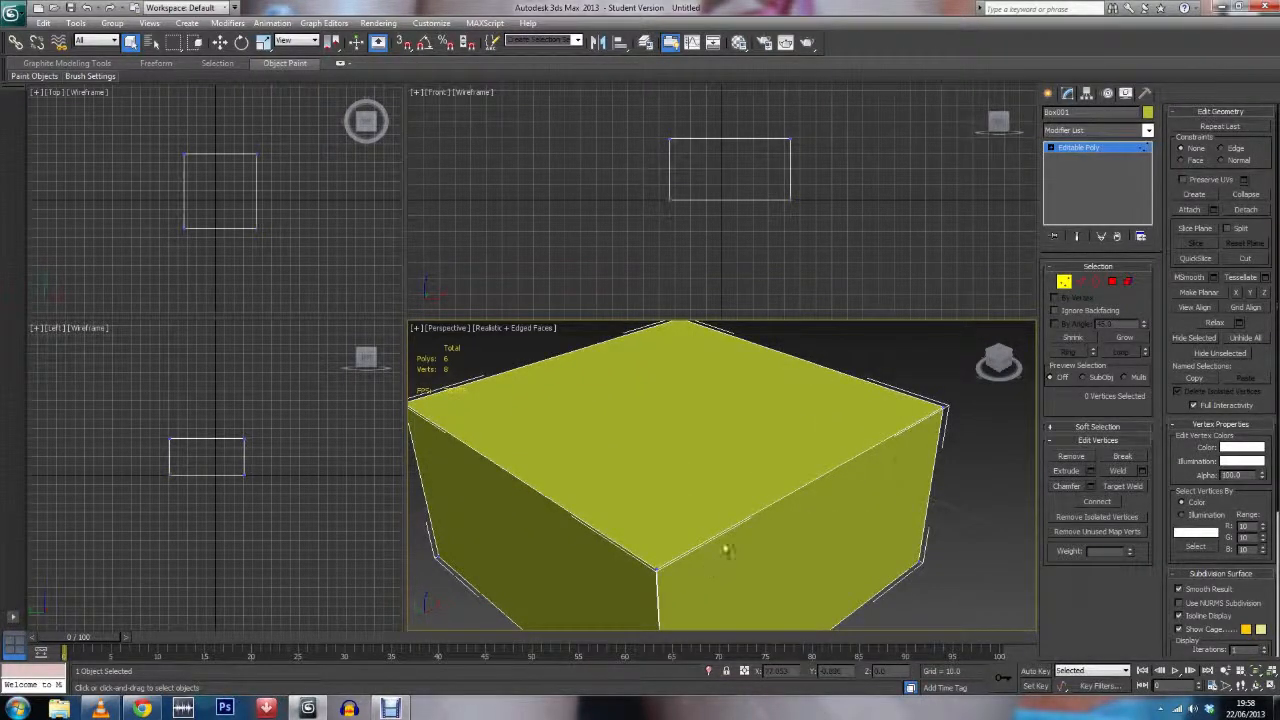
{"action": "scroll", "coordinate": [741, 516], "scroll_direction": "down", "scroll_amount": 4}
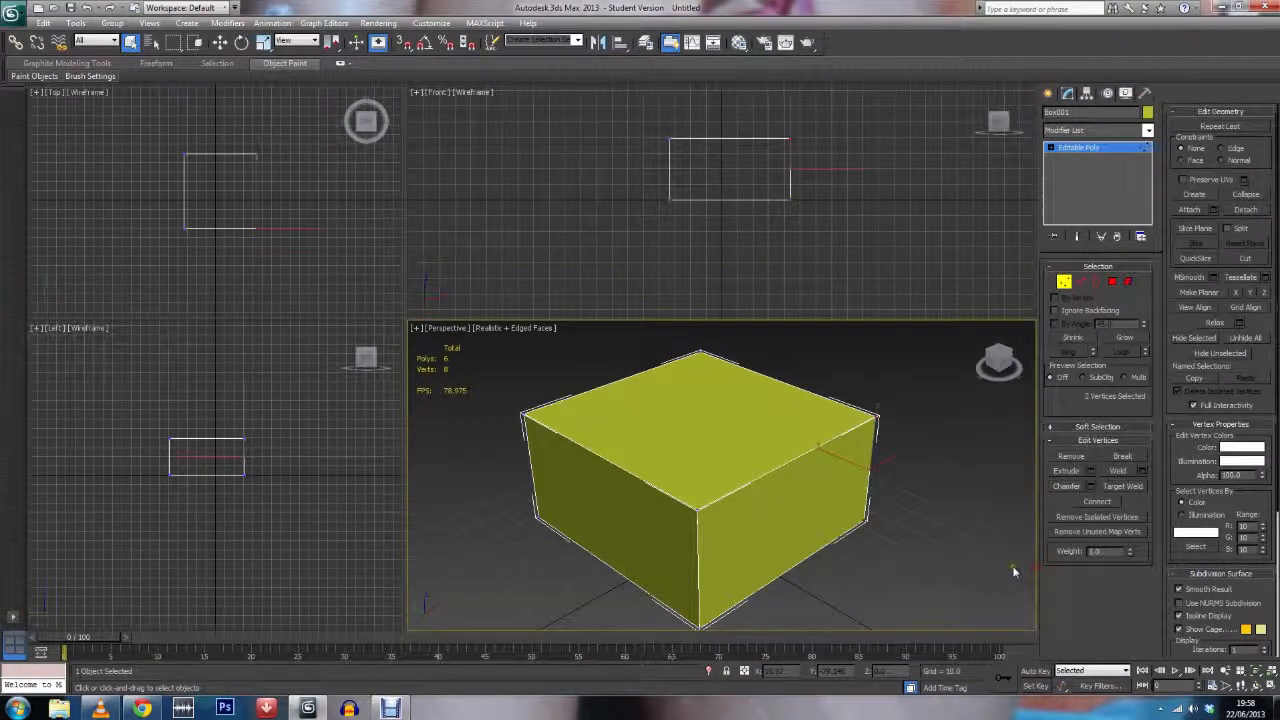
{"action": "left_click_drag", "start_coordinate": [1010, 555], "coordinate": [808, 367]}
{"action": "left_click", "coordinate": [697, 508]}
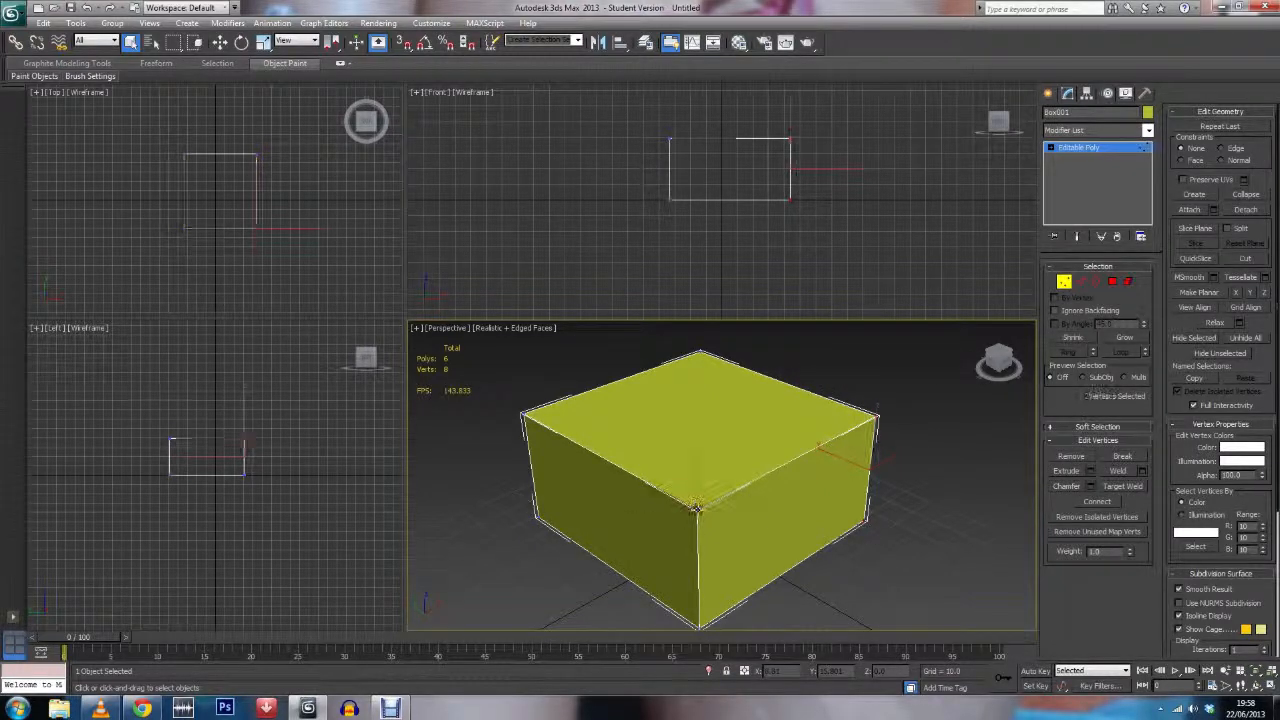
{"action": "left_click", "coordinate": [876, 416]}
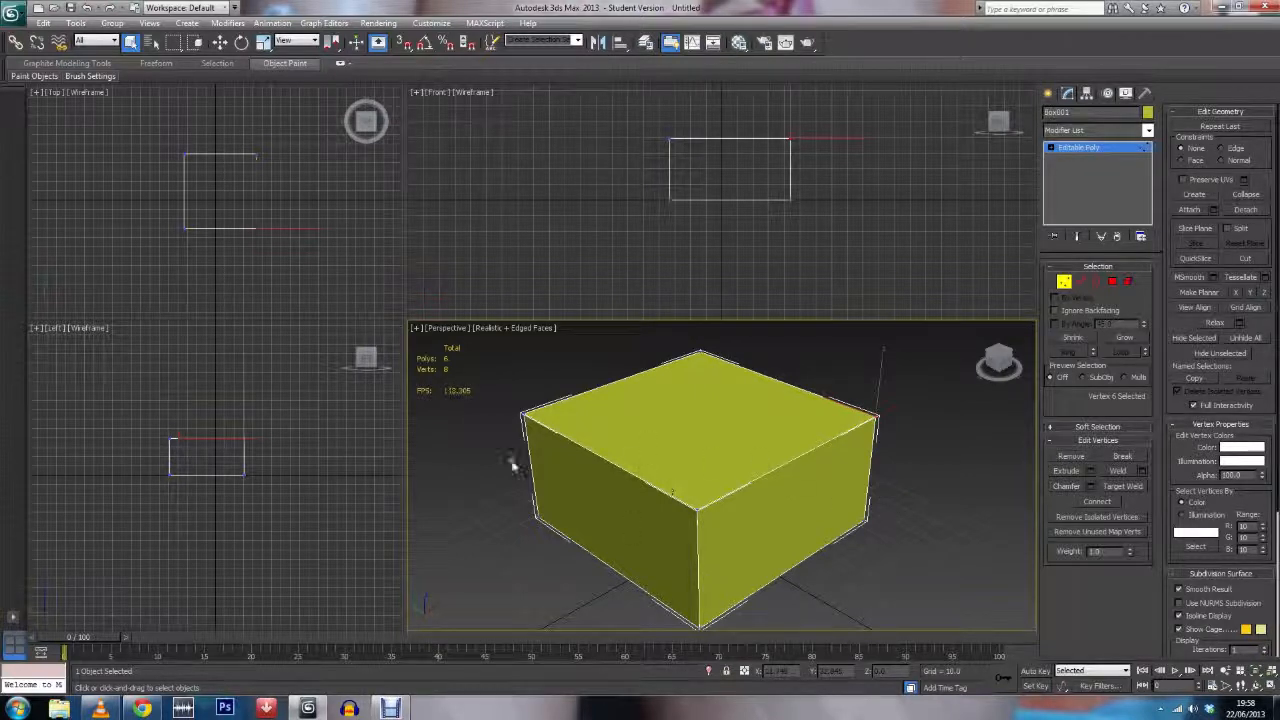
{"action": "left_click_drag", "start_coordinate": [469, 359], "coordinate": [950, 640]}
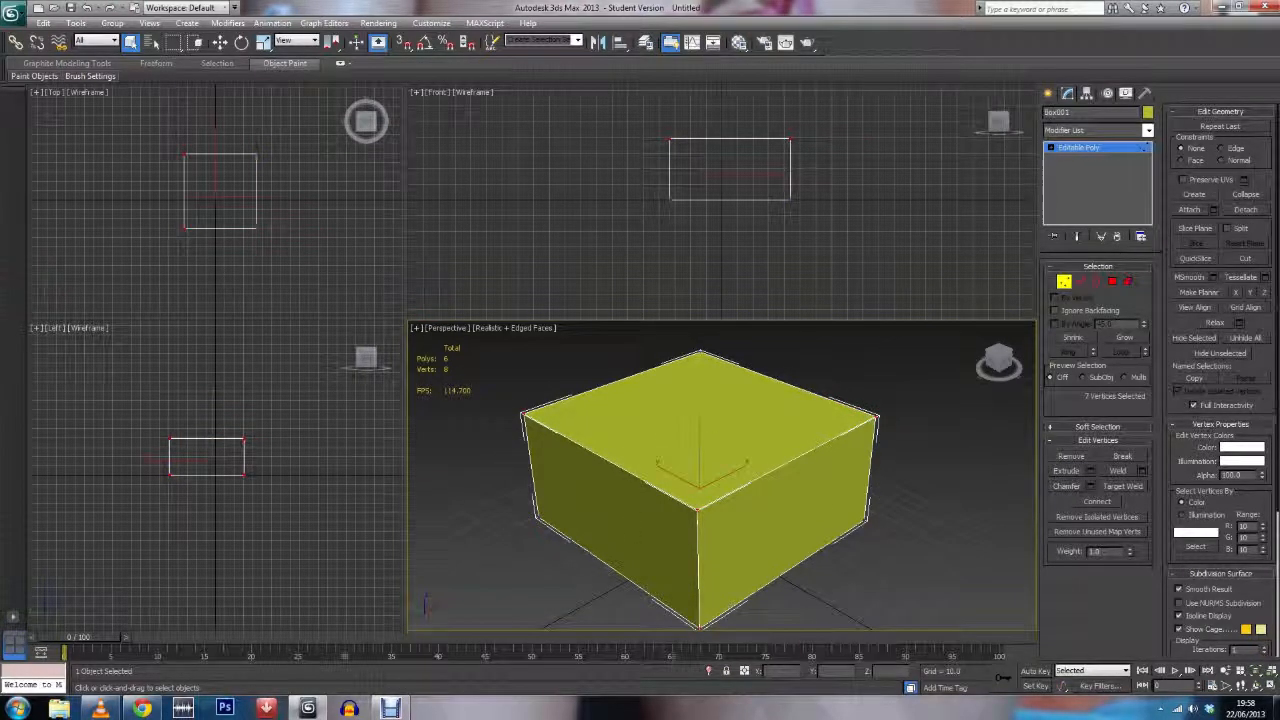
Step: Clear the vertex selection and raise one top corner vertex of the box to a Z height of about 57.6
{"action": "left_click", "coordinate": [937, 489]}
{"action": "key", "text": "w"}
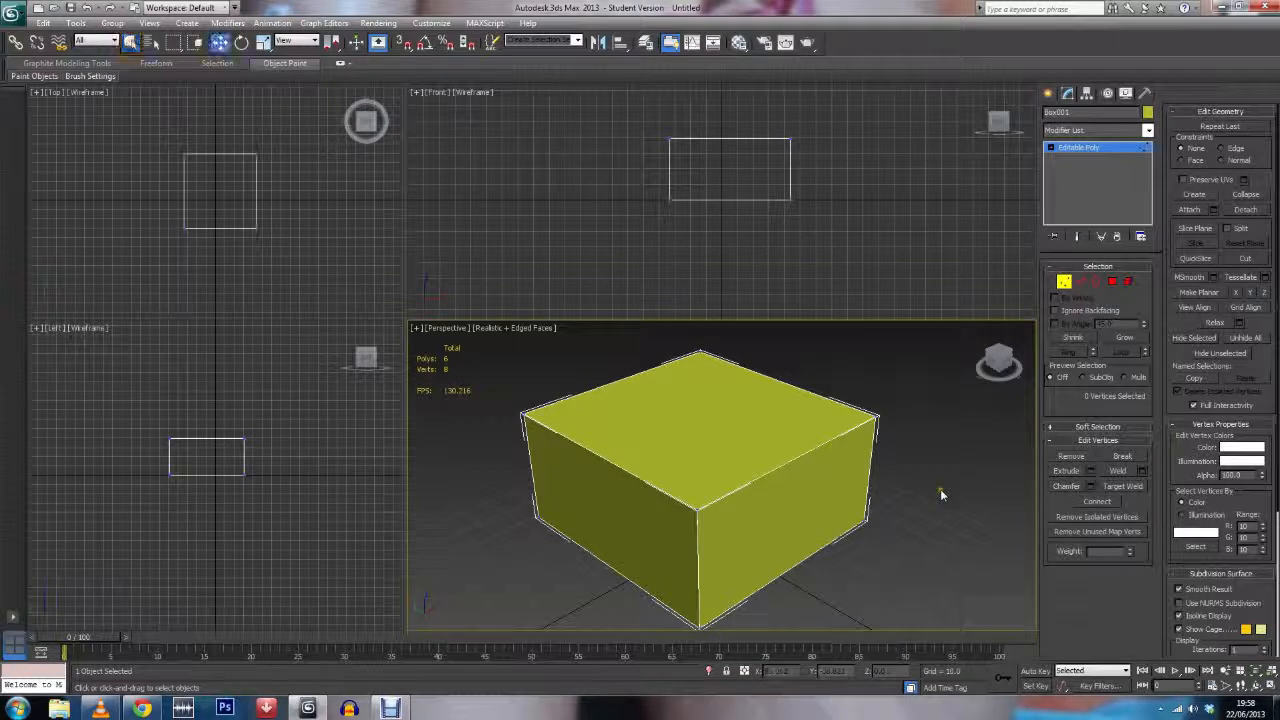
{"action": "left_click_drag", "start_coordinate": [876, 437], "coordinate": [884, 328]}
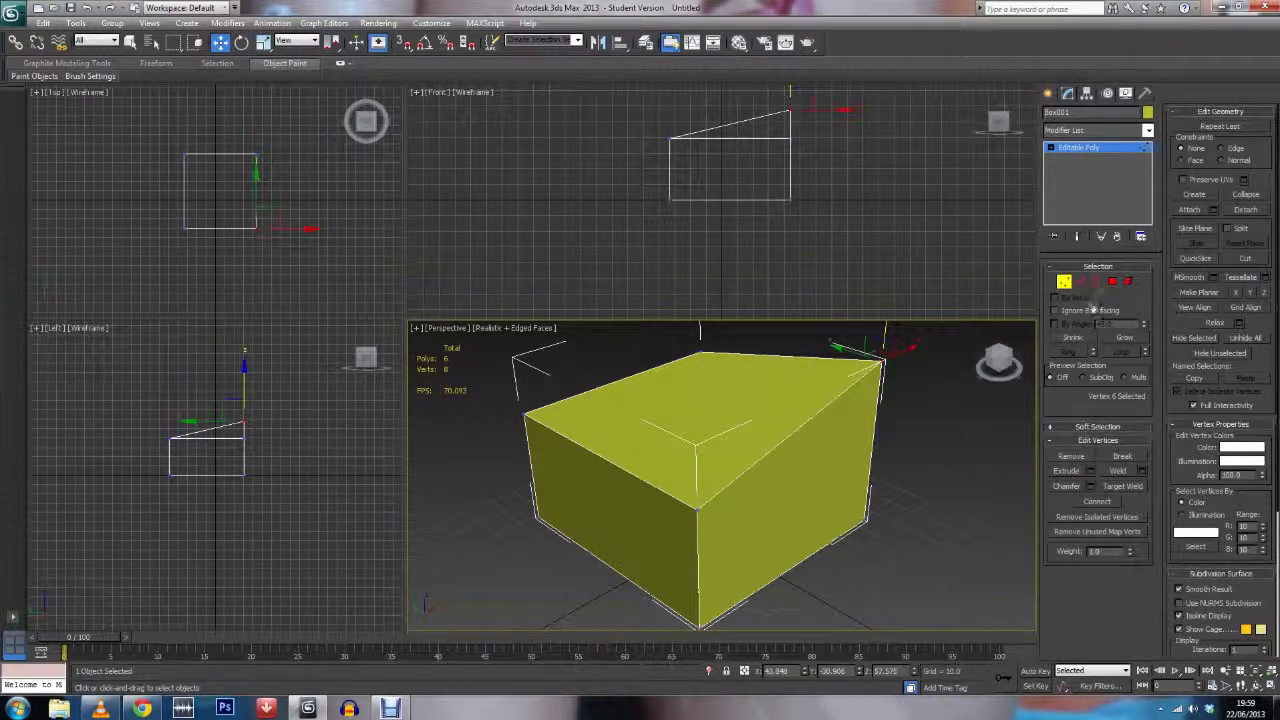
Step: At edge level, reshape the sloping top edge beside the raised corner with move and rotate, scaling it to 76% along X
{"action": "left_click", "coordinate": [1082, 282]}
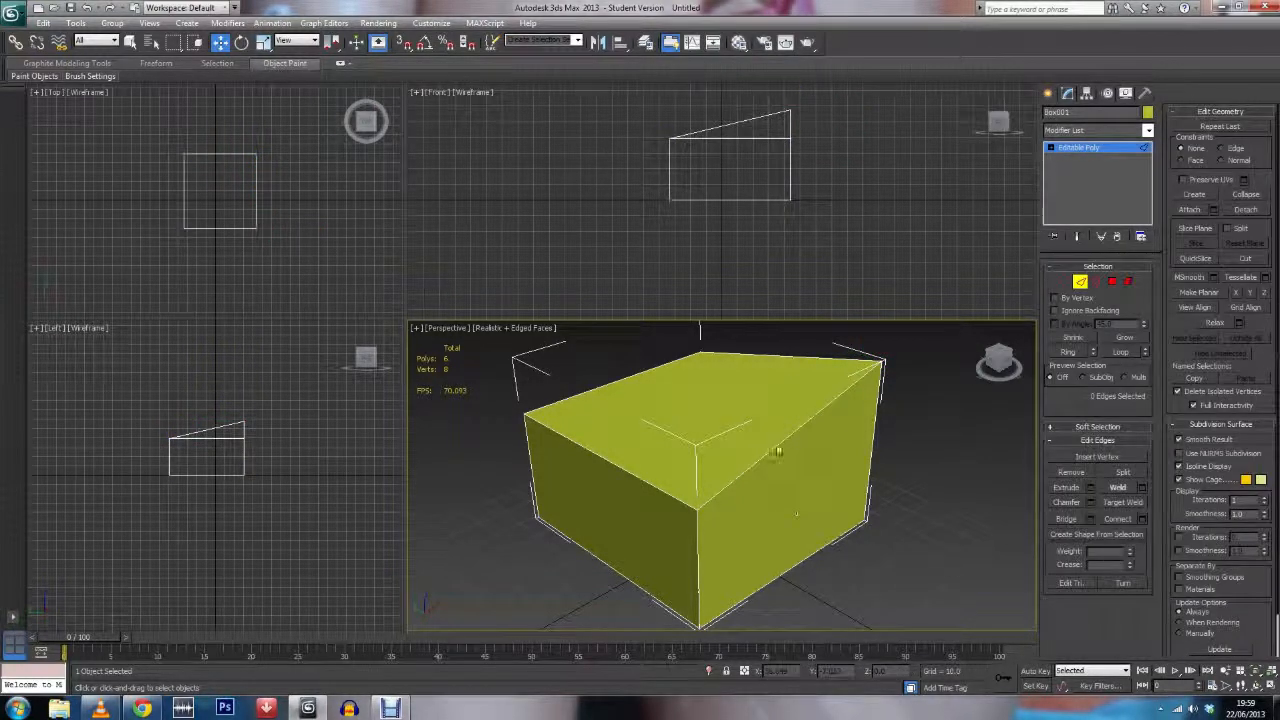
{"action": "left_click", "coordinate": [778, 447]}
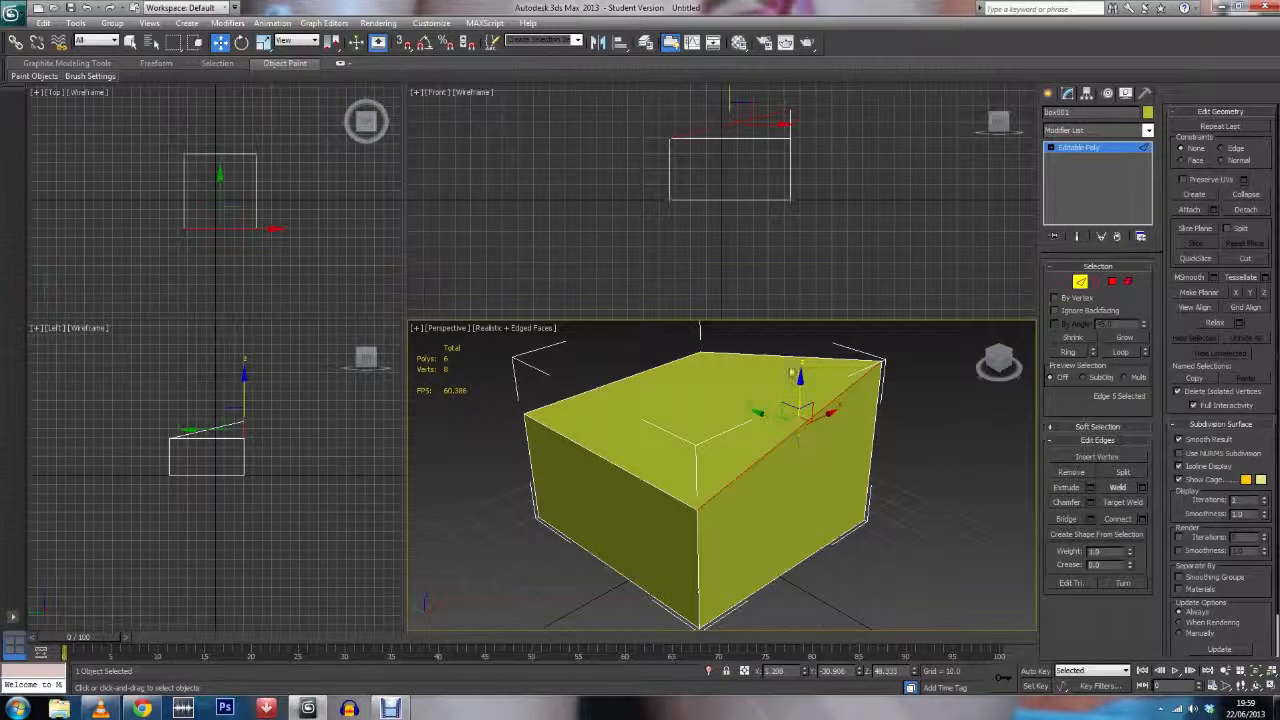
{"action": "left_click_drag", "start_coordinate": [800, 376], "coordinate": [793, 441]}
{"action": "key", "text": "e"}
{"action": "key", "text": "r"}
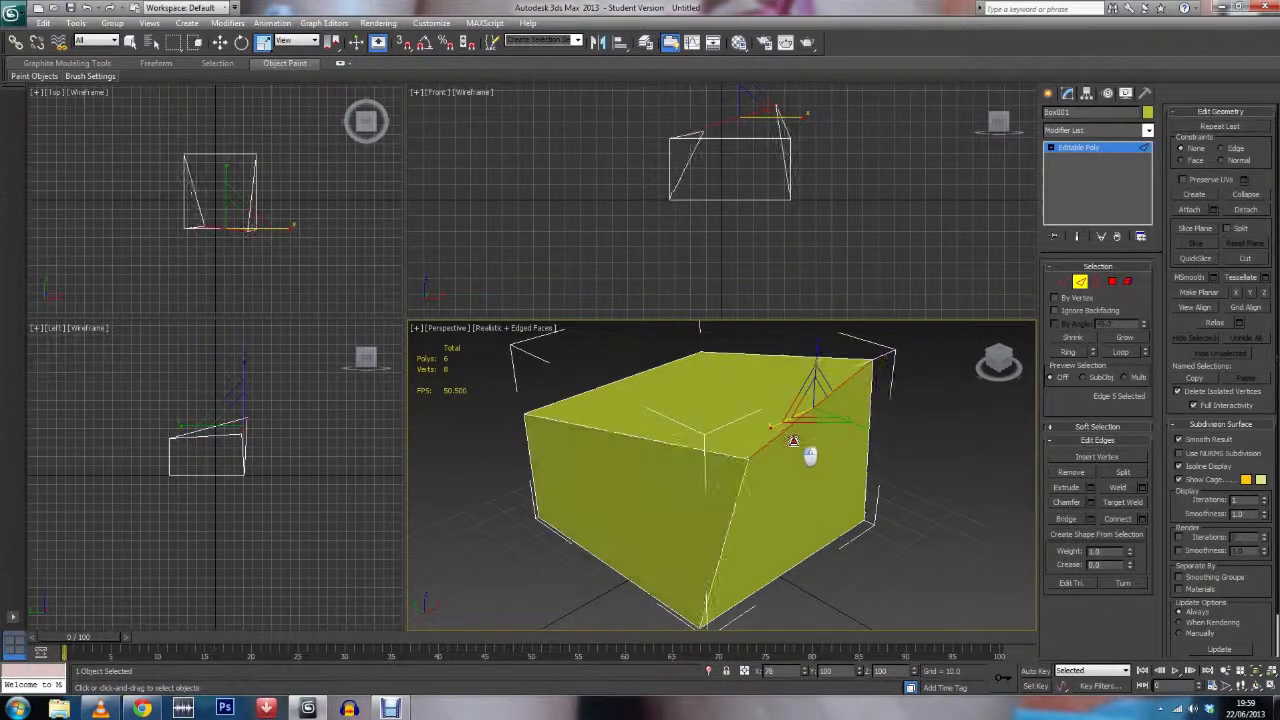
Step: Switch to polygon editing and select the box's top face and its two visible side faces in turn
{"action": "left_click", "coordinate": [1112, 283]}
{"action": "left_click", "coordinate": [805, 460]}
{"action": "left_click", "coordinate": [692, 392]}
{"action": "left_click", "coordinate": [795, 485]}
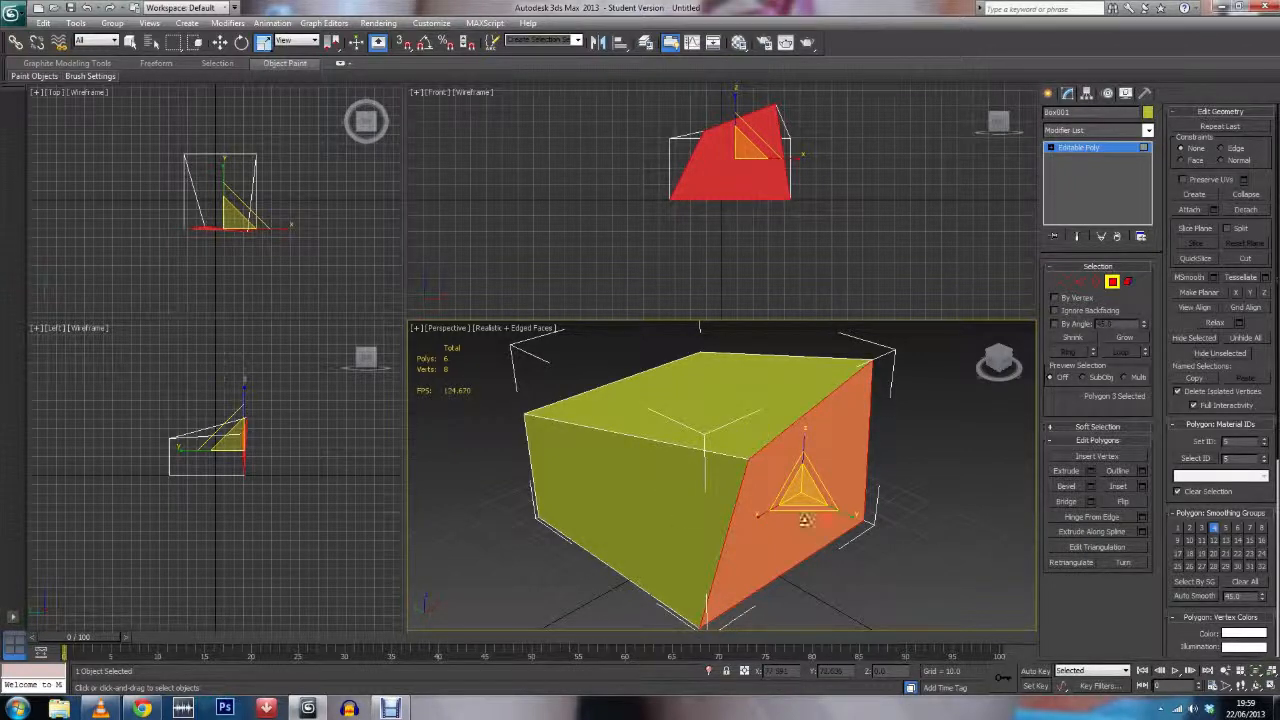
{"action": "left_click", "coordinate": [758, 404]}
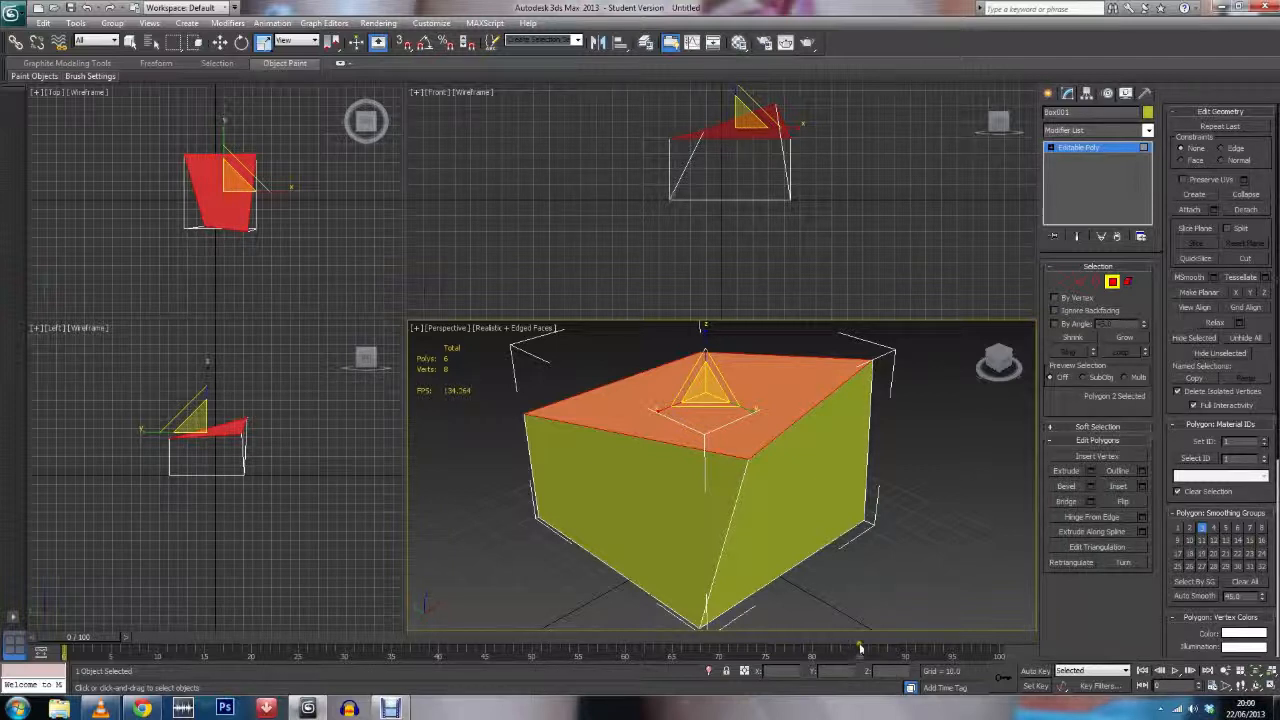
{"action": "left_click", "coordinate": [657, 470]}
{"action": "left_click", "coordinate": [669, 439]}
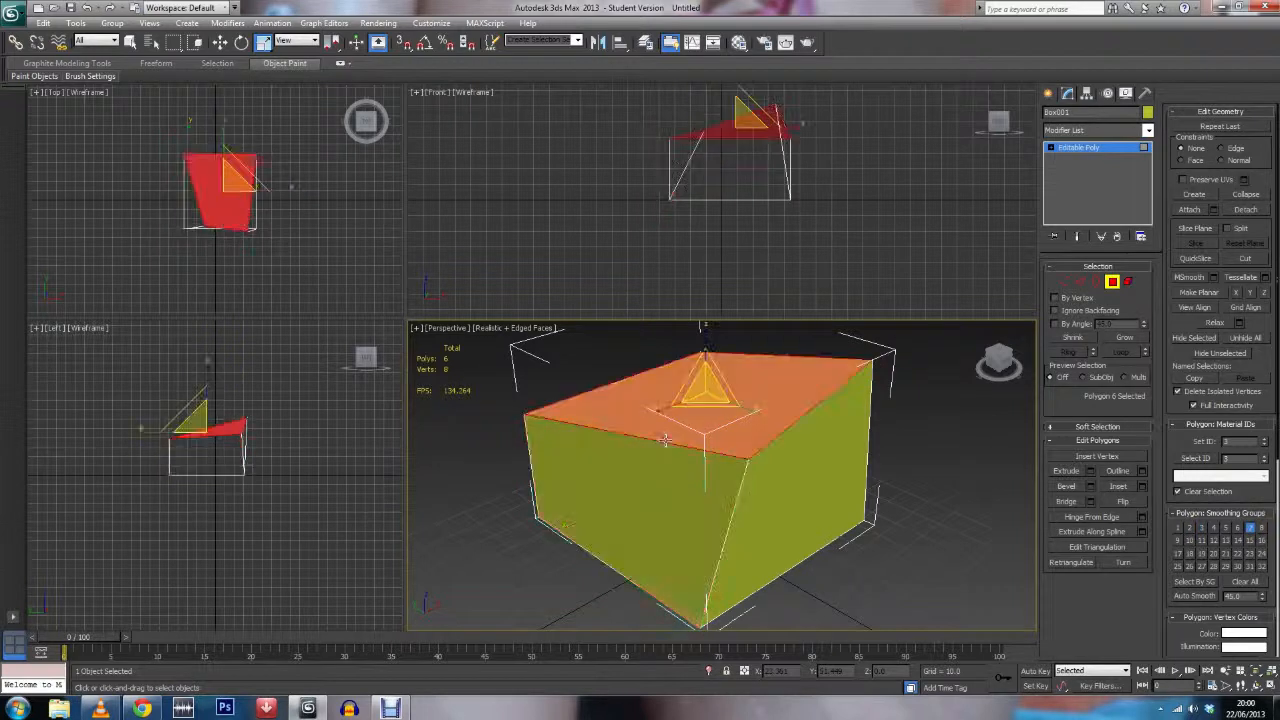
{"action": "left_click", "coordinate": [776, 507]}
{"action": "left_click", "coordinate": [700, 496]}
{"action": "left_click", "coordinate": [716, 443]}
{"action": "left_click", "coordinate": [800, 468]}
{"action": "left_click", "coordinate": [701, 534]}
{"action": "left_click", "coordinate": [803, 378]}
{"action": "left_click", "coordinate": [838, 500]}
{"action": "left_click", "coordinate": [640, 430]}
{"action": "left_click", "coordinate": [686, 491]}
{"action": "left_click", "coordinate": [814, 480]}
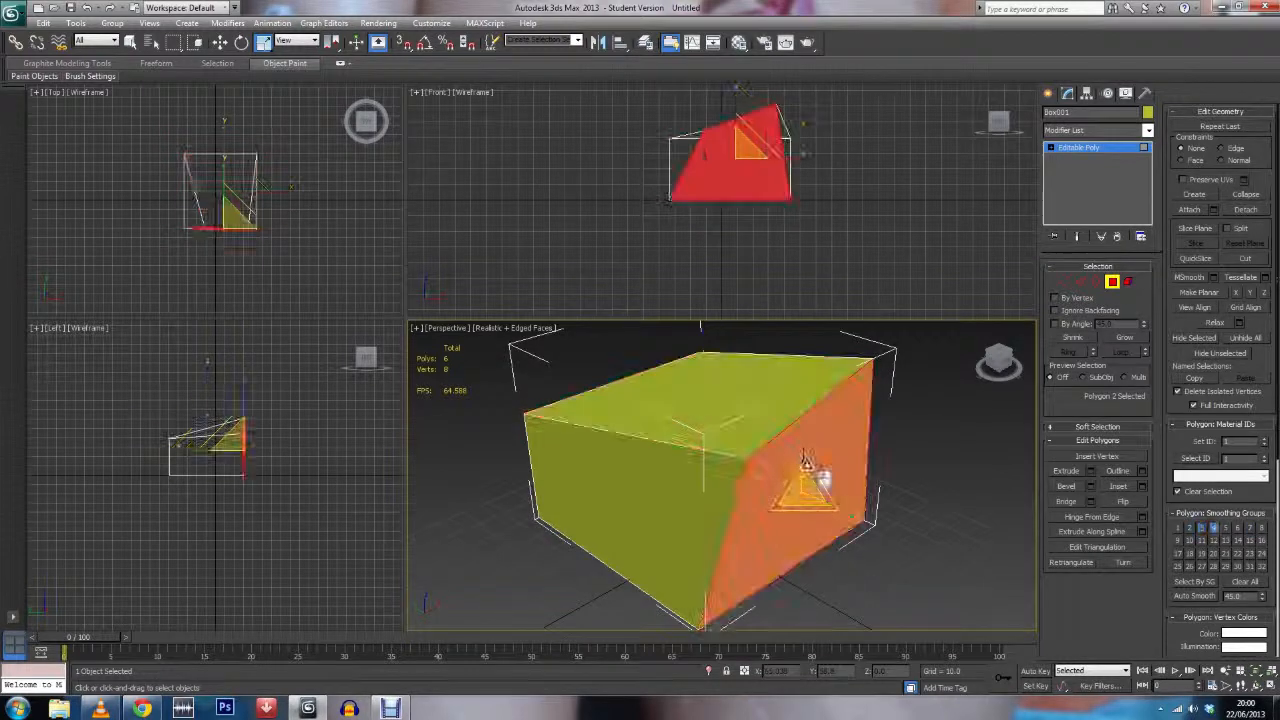
{"action": "left_click", "coordinate": [731, 503]}
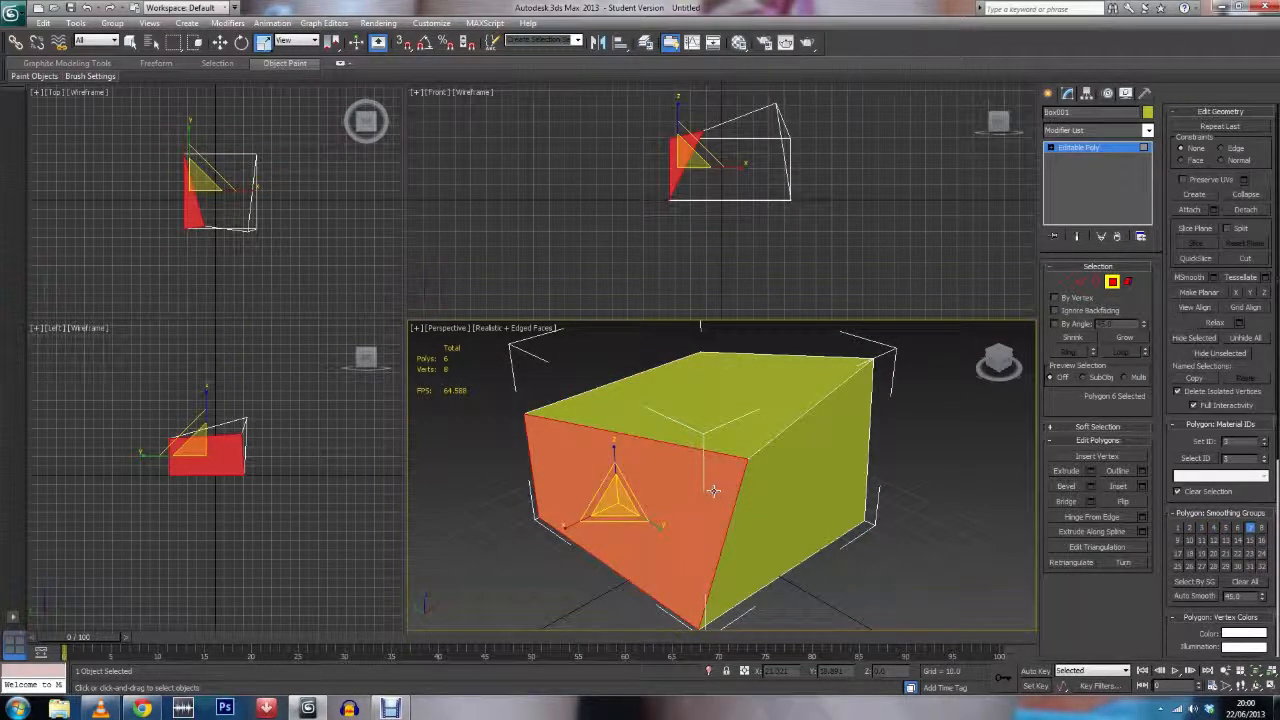
{"action": "left_click", "coordinate": [742, 452]}
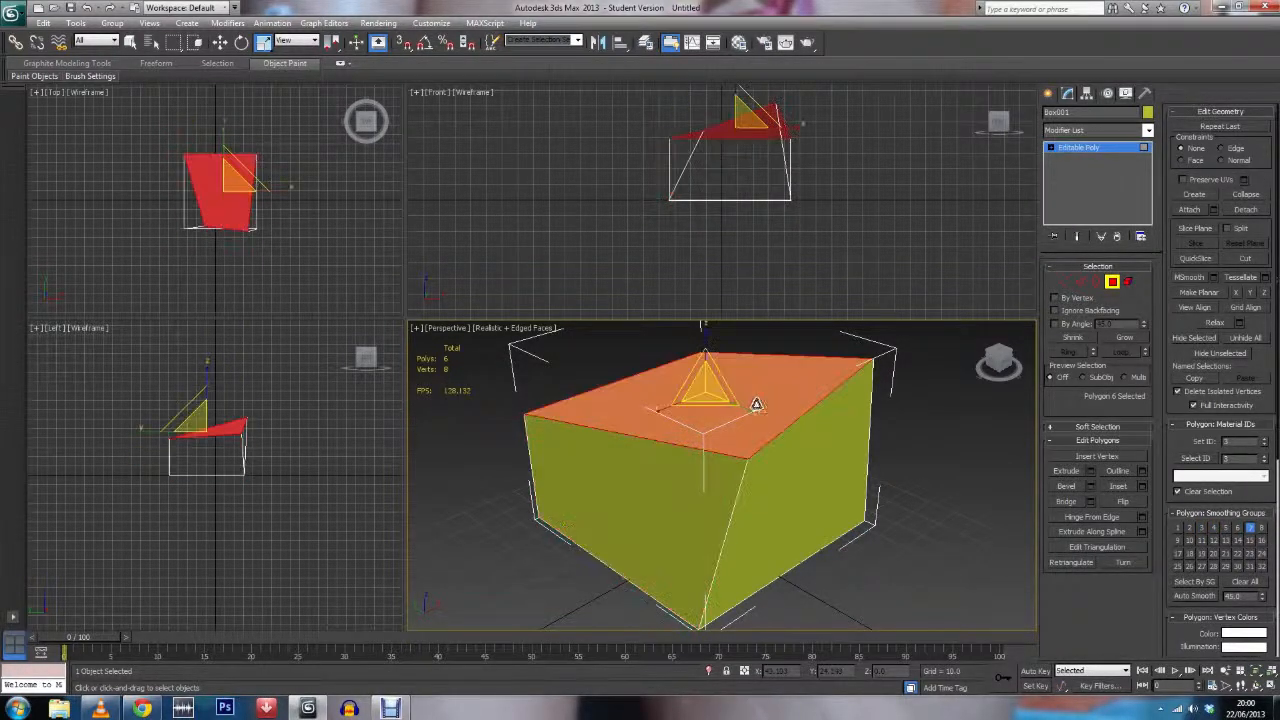
Step: Select individual faces of the box, and at element level select the whole box as a single element
{"action": "left_click", "coordinate": [796, 481]}
{"action": "left_click", "coordinate": [664, 488]}
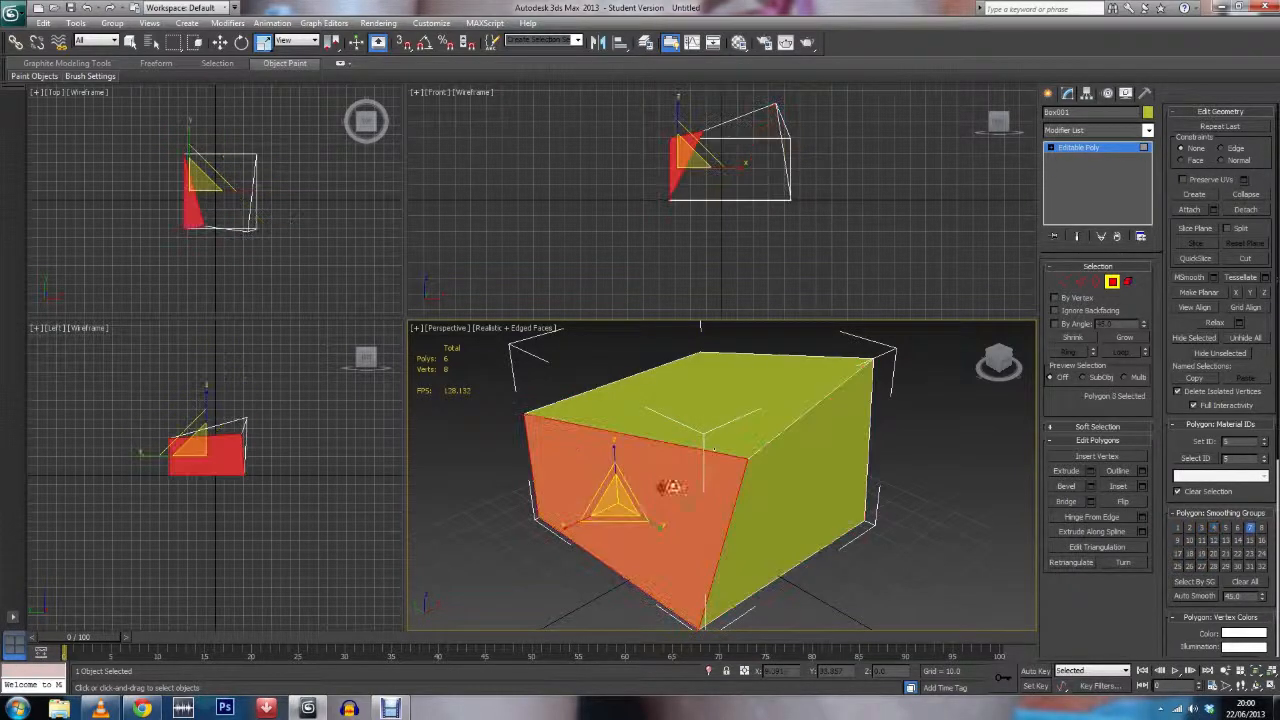
{"action": "left_click", "coordinate": [728, 432]}
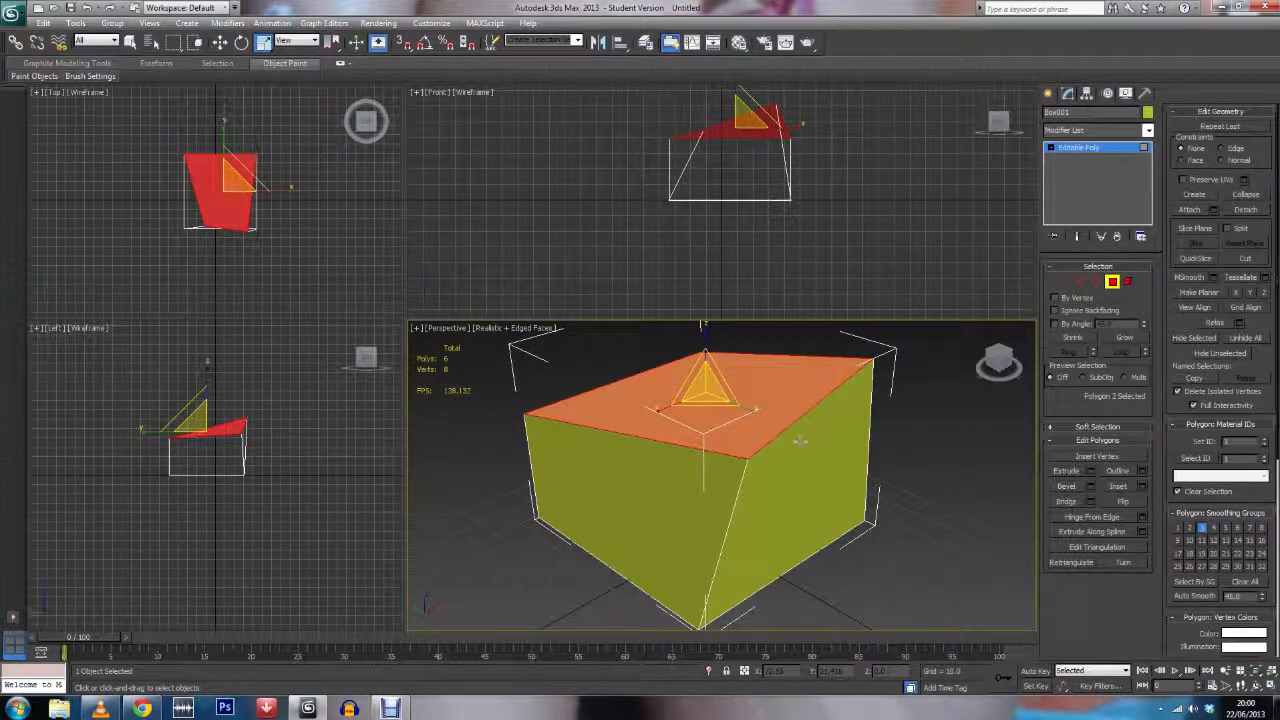
{"action": "left_click", "coordinate": [1127, 282]}
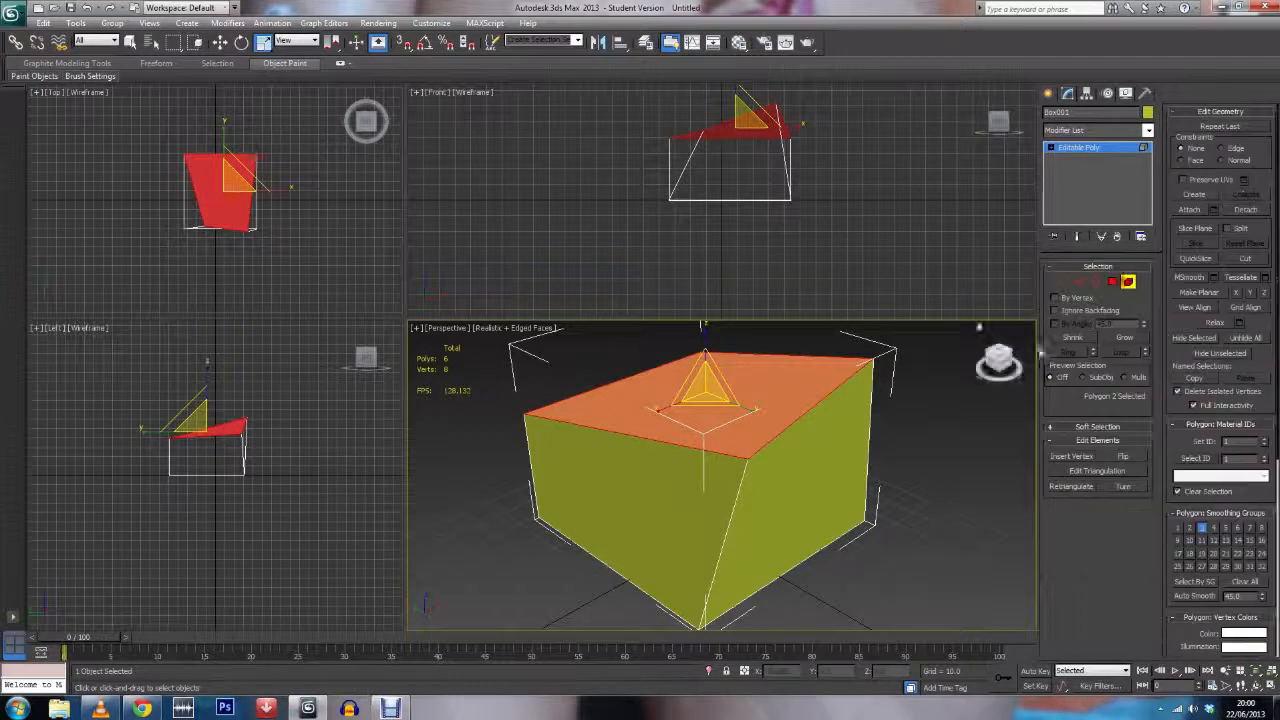
{"action": "left_click", "coordinate": [843, 434]}
{"action": "left_click", "coordinate": [900, 412]}
{"action": "left_click", "coordinate": [858, 424]}
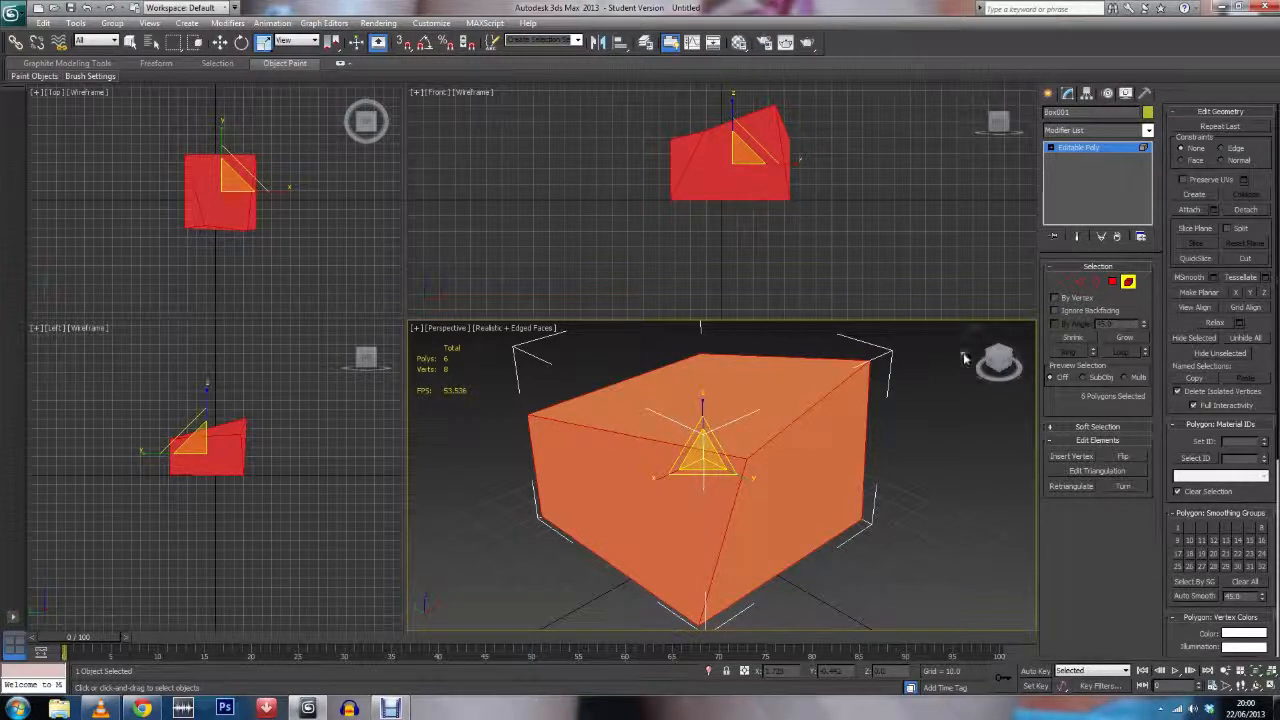
Step: Delete the box's front face at polygon level and select the border around the resulting hole
{"action": "left_click", "coordinate": [1095, 283]}
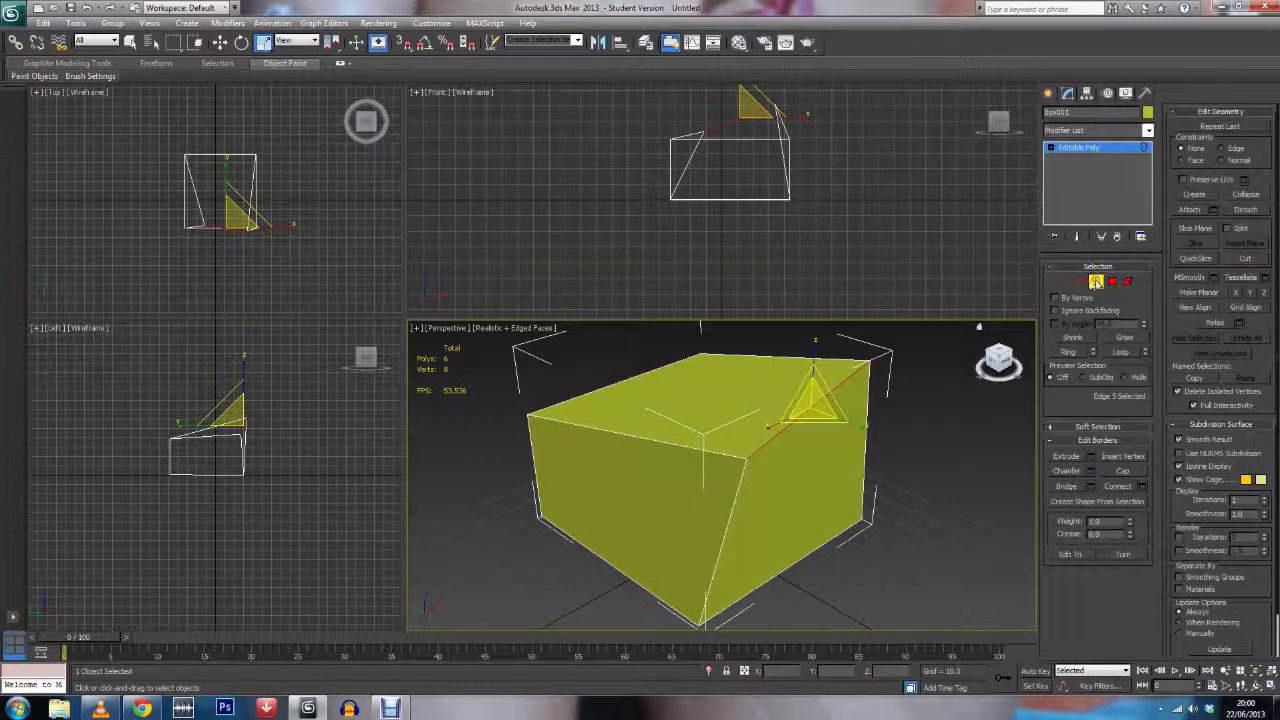
{"action": "left_click", "coordinate": [1109, 283]}
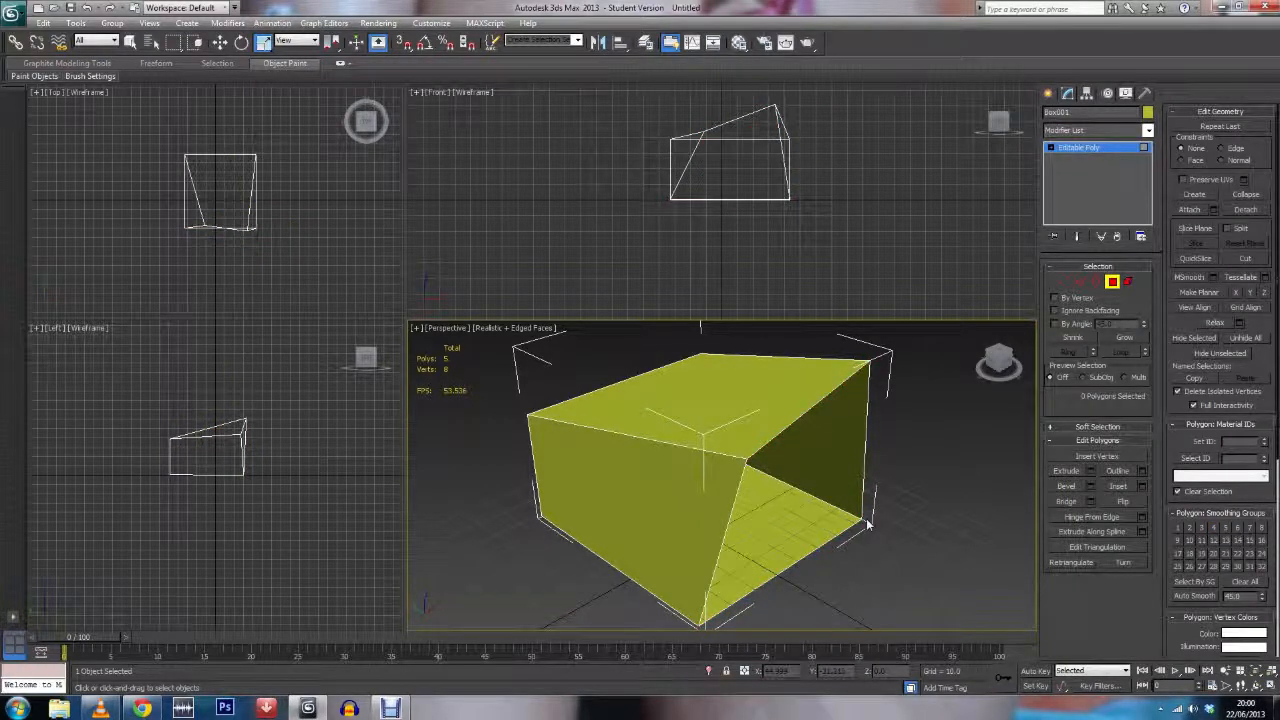
{"action": "left_click", "coordinate": [1095, 281]}
{"action": "left_click", "coordinate": [832, 541]}
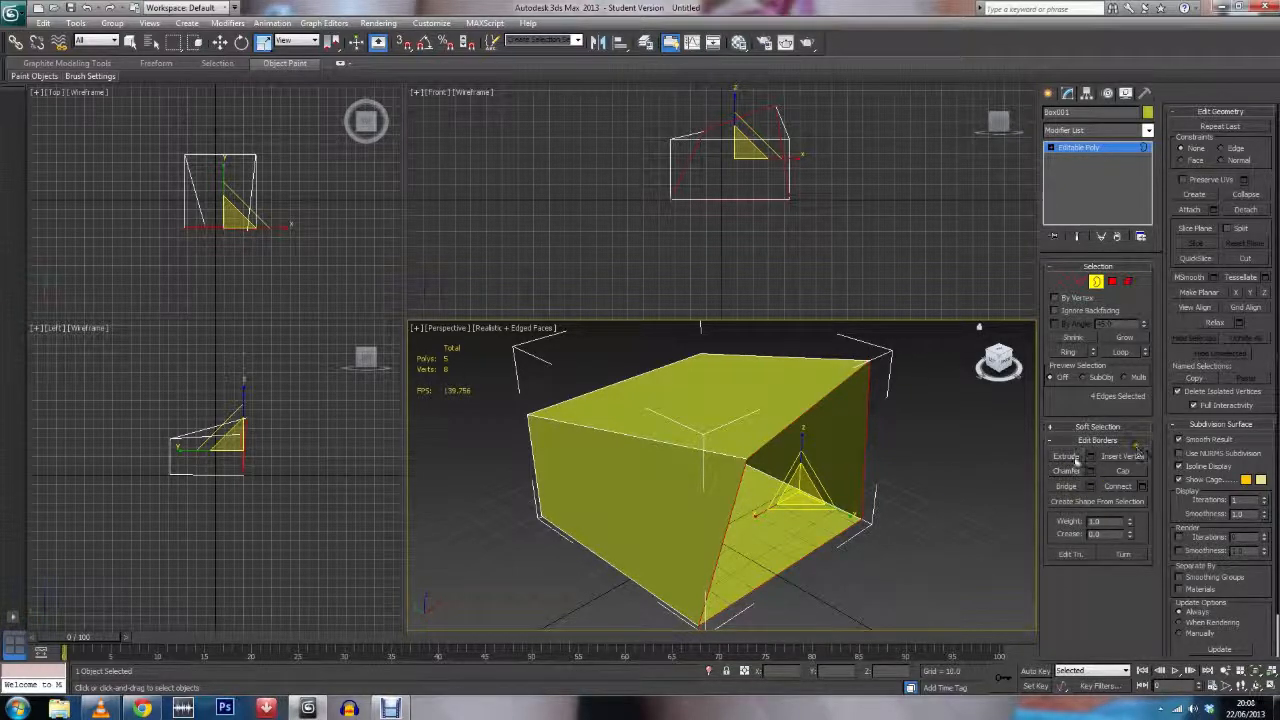
Step: Cap the selected border at border level to close the open front of the box
{"action": "left_click", "coordinate": [1066, 281]}
{"action": "left_click", "coordinate": [1081, 282]}
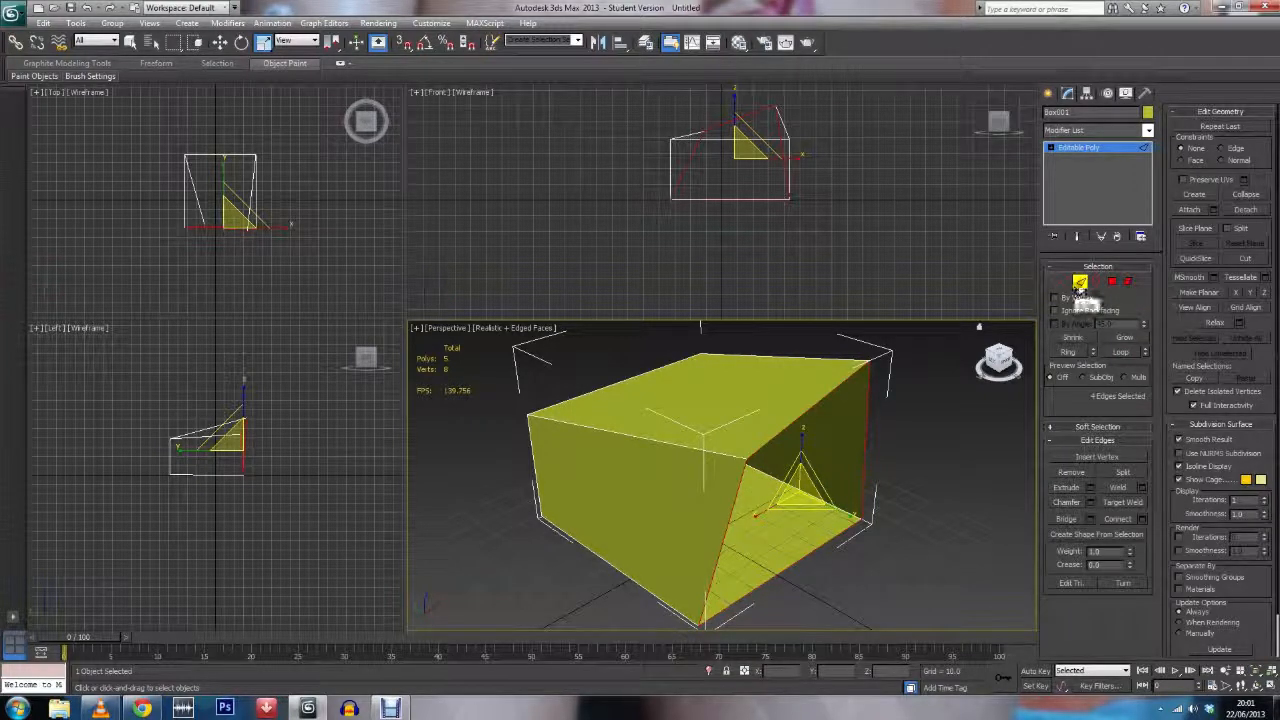
{"action": "left_click", "coordinate": [1098, 282]}
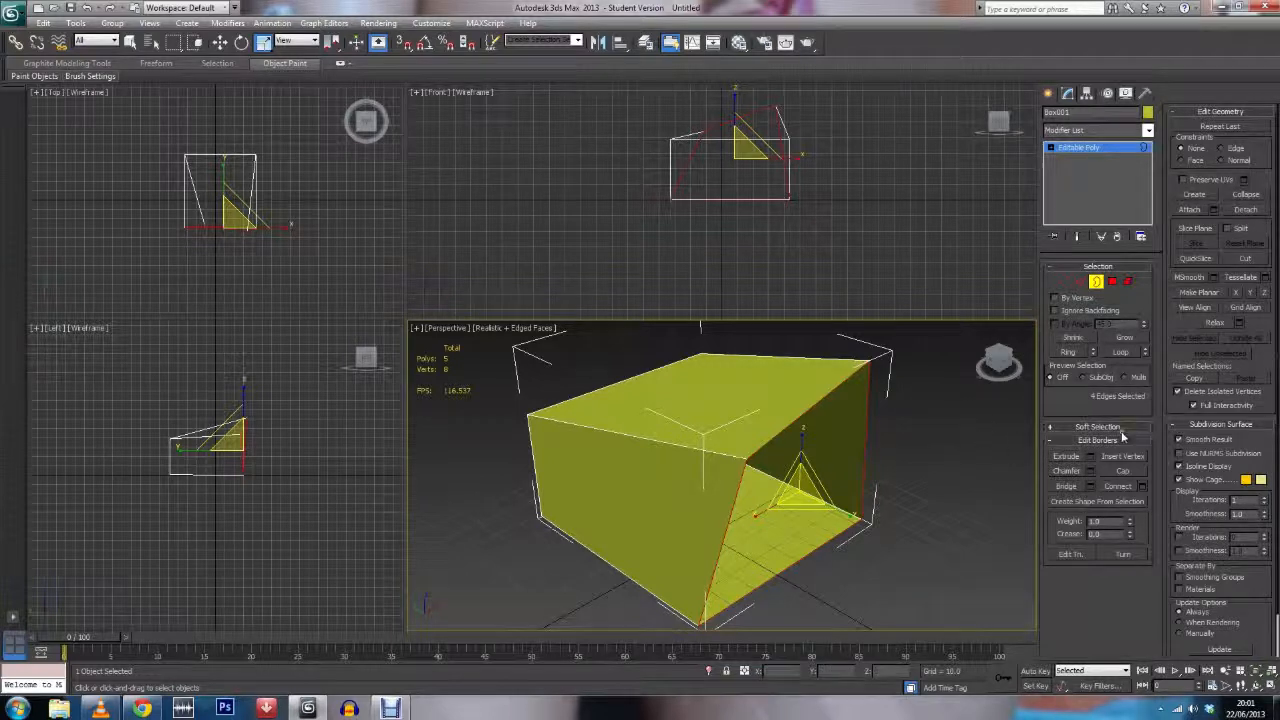
{"action": "left_click", "coordinate": [1120, 472]}
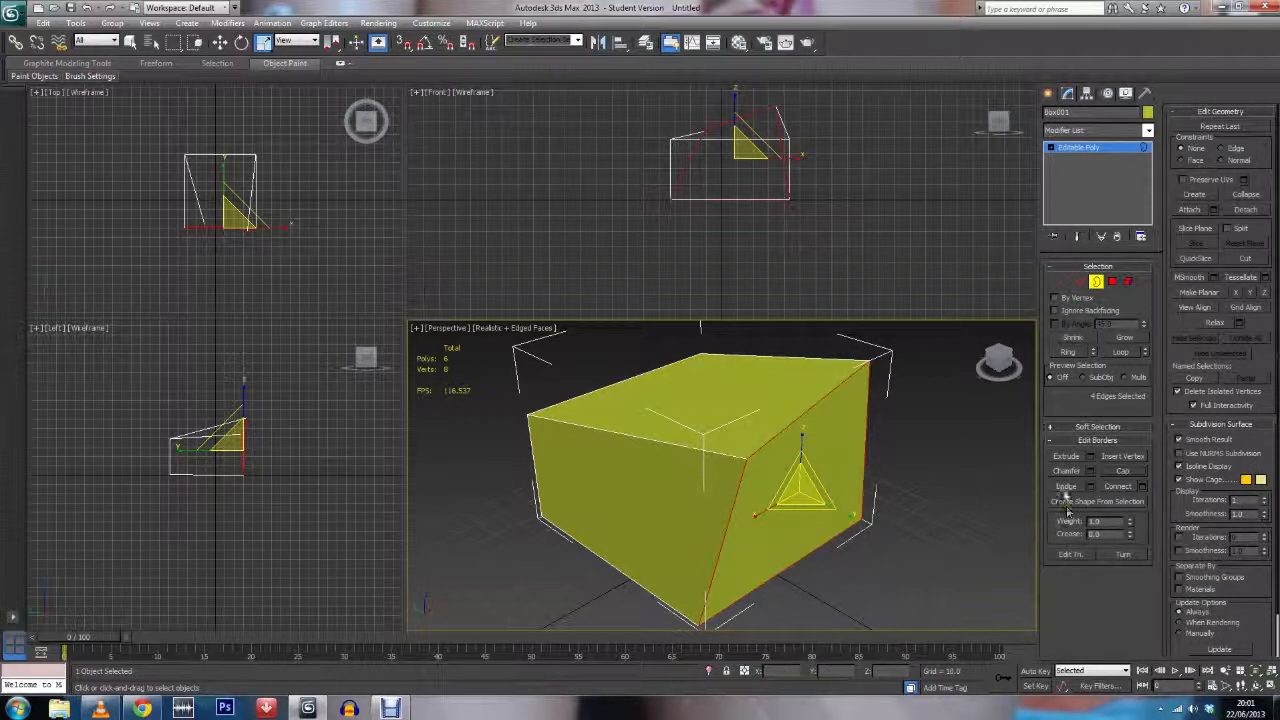
Step: At edge level, select the sloping top edge of the front face and extend the selection to its ring of parallel edges
{"action": "left_click", "coordinate": [1080, 282]}
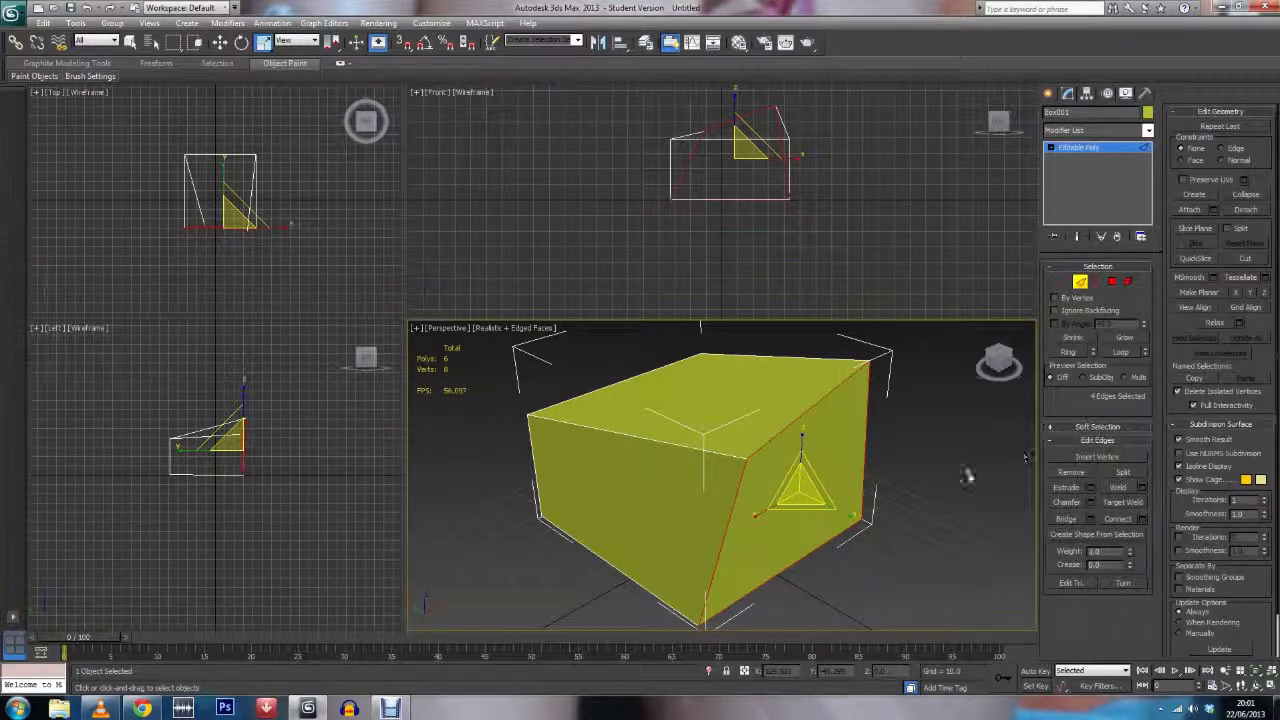
{"action": "left_click", "coordinate": [822, 395]}
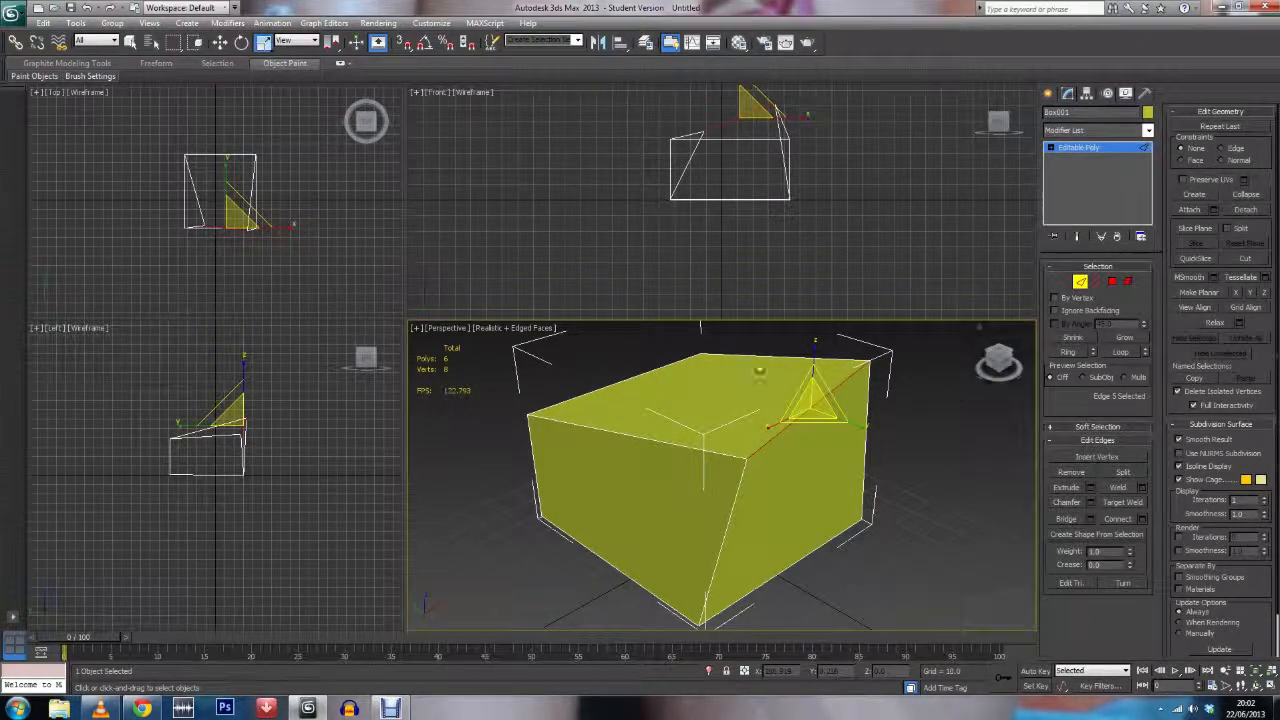
{"action": "left_click", "coordinate": [1068, 353]}
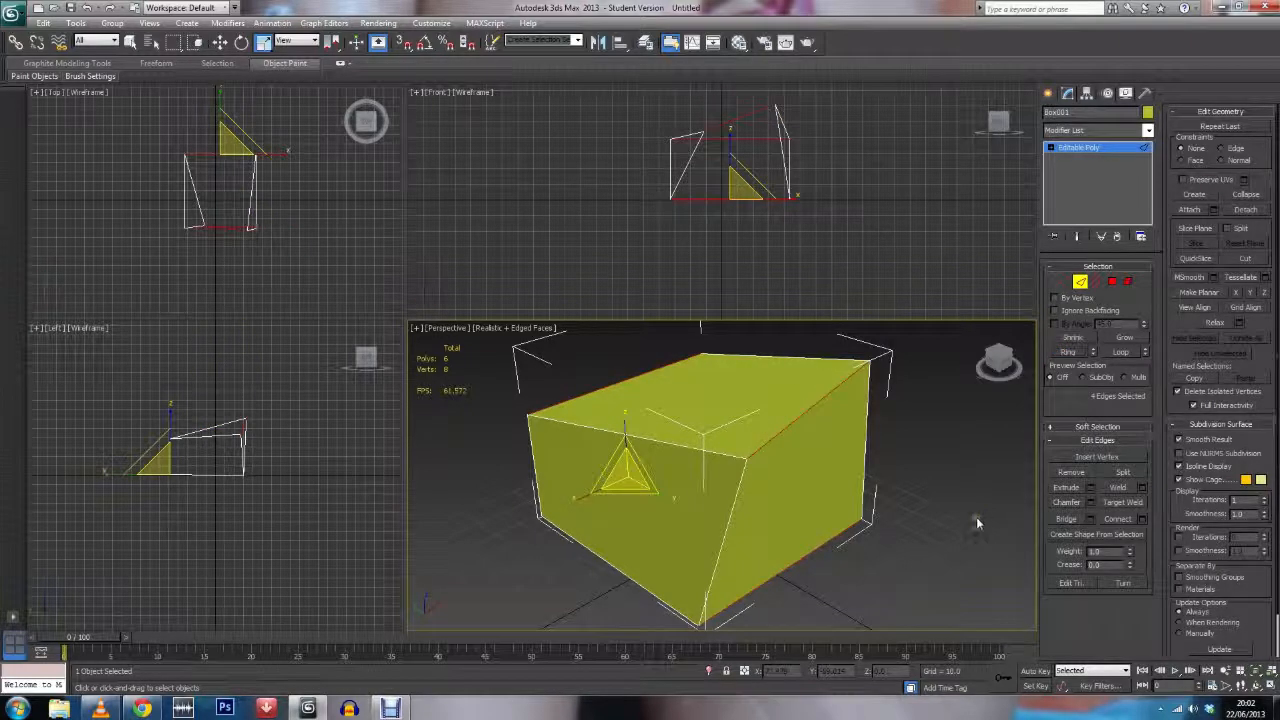
{"action": "middle_click_drag", "start_coordinate": [886, 530], "coordinate": [787, 490], "text": "alt"}
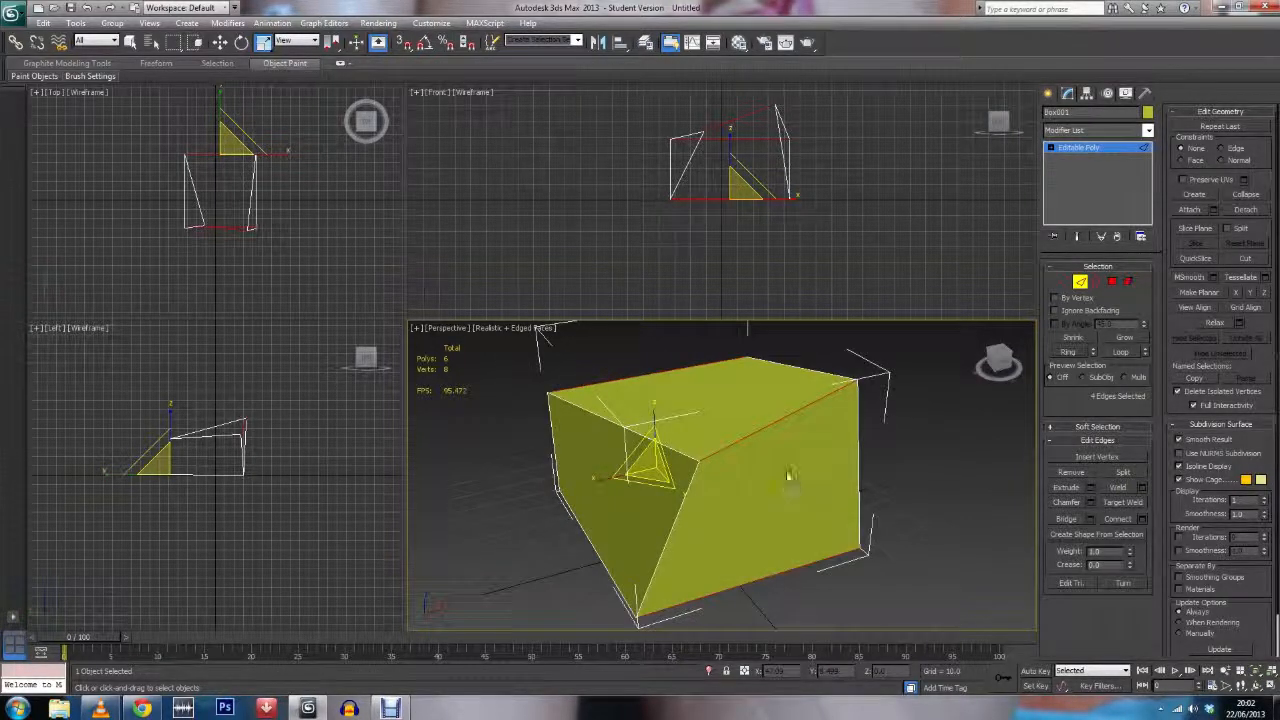
{"action": "left_click", "coordinate": [745, 438]}
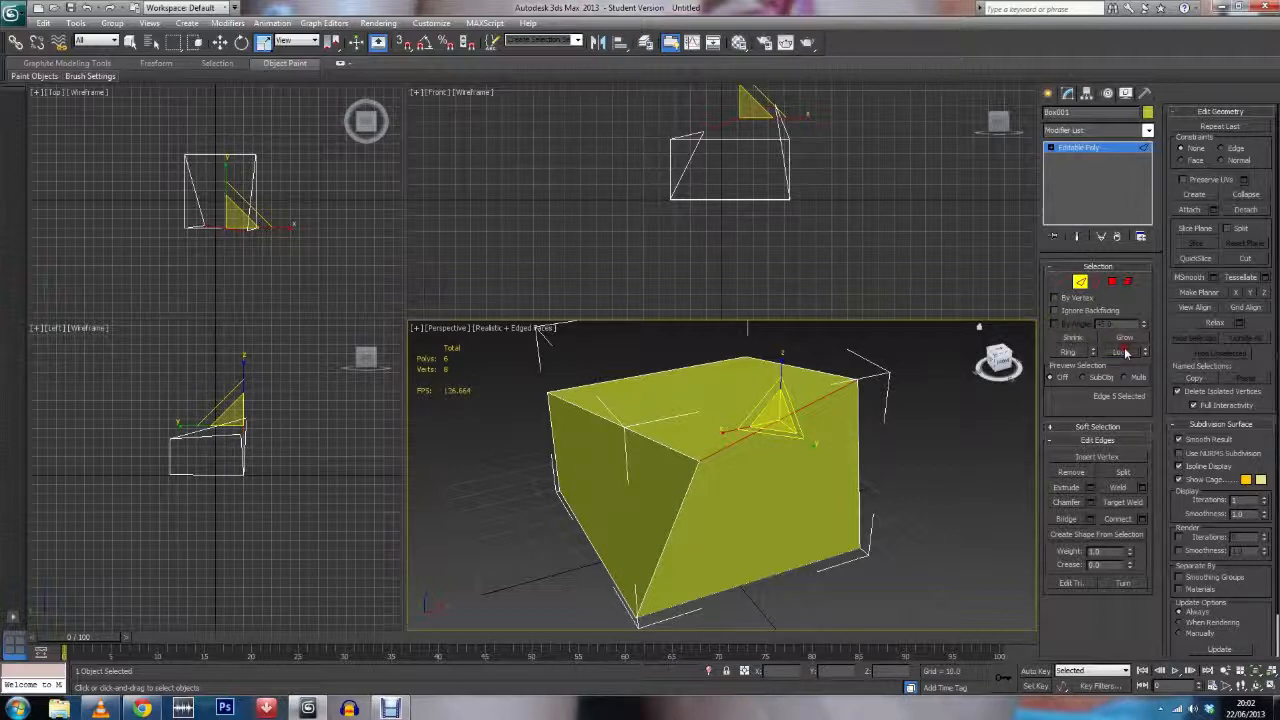
{"action": "middle_click_drag", "start_coordinate": [825, 607], "coordinate": [702, 418], "text": "alt"}
{"action": "left_click", "coordinate": [802, 463]}
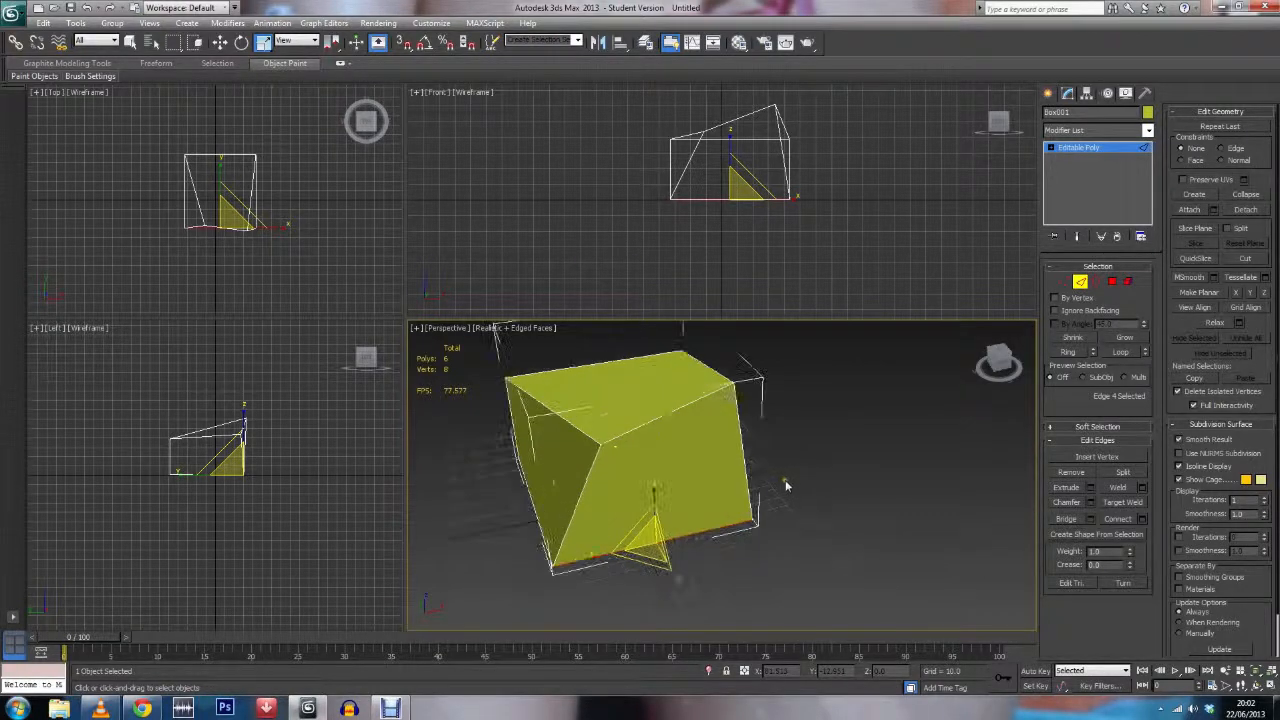
{"action": "left_click", "coordinate": [701, 414]}
{"action": "left_click", "coordinate": [1066, 352]}
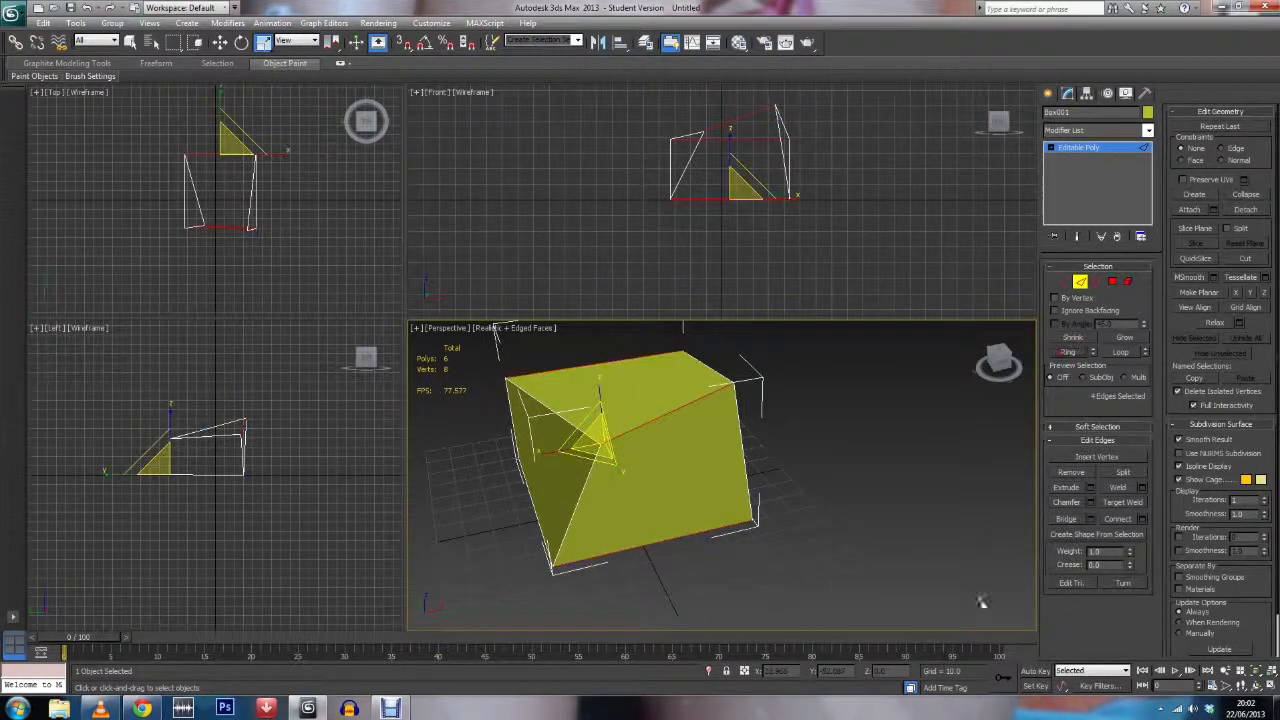
Step: Connect the ring of edges with one segment, adjusting the pinch and slide settings before accepting the new edge loop
{"action": "left_click", "coordinate": [1144, 519]}
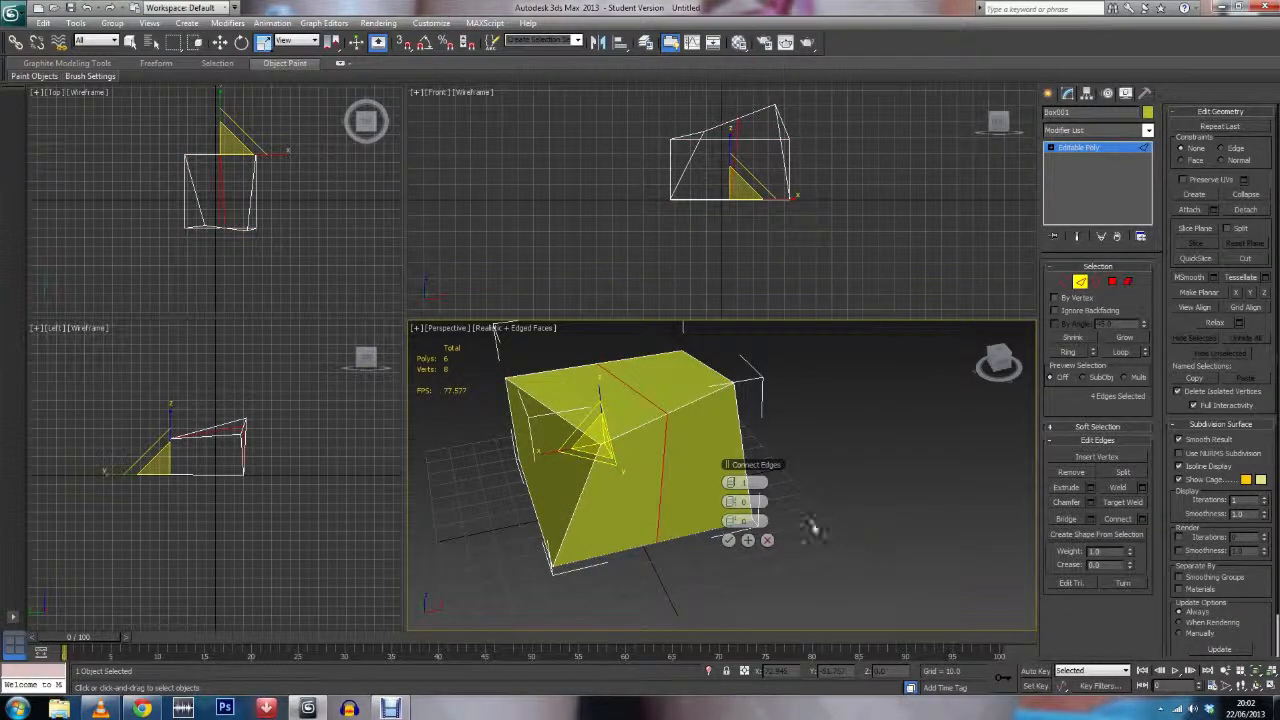
{"action": "left_click_drag", "start_coordinate": [732, 484], "coordinate": [731, 487]}
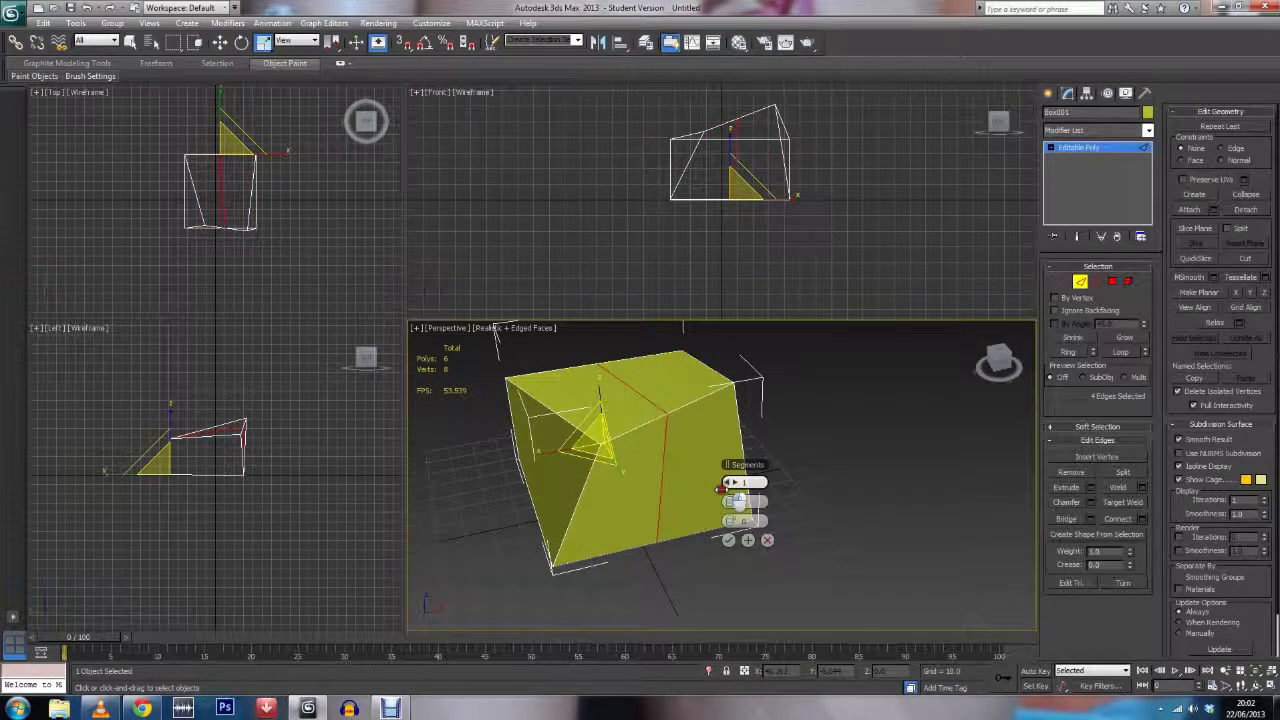
{"action": "mouse_move", "coordinate": [732, 502]}
{"action": "left_mouse_down"}
{"action": "mouse_move", "coordinate": [783, 496]}
{"action": "mouse_move", "coordinate": [732, 505]}
{"action": "left_mouse_up"}
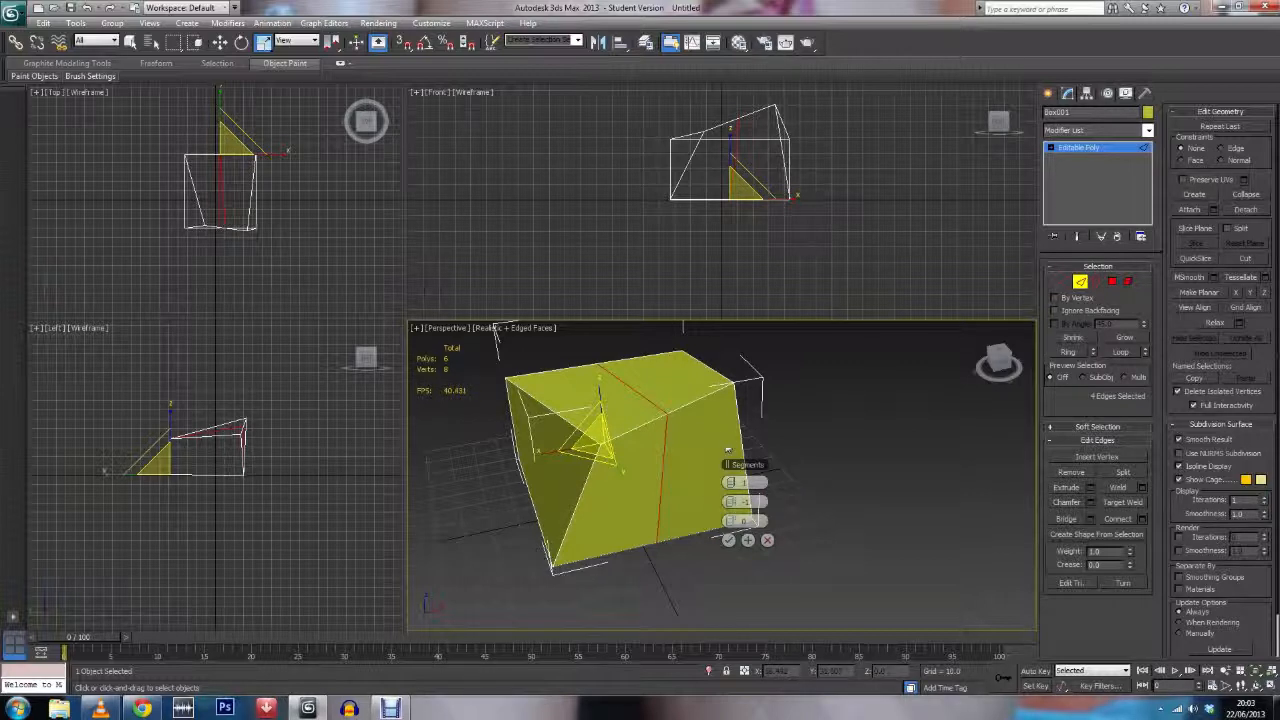
{"action": "left_click_drag", "start_coordinate": [733, 522], "coordinate": [729, 556]}
{"action": "mouse_move", "coordinate": [735, 521]}
{"action": "left_mouse_down"}
{"action": "mouse_move", "coordinate": [769, 522]}
{"action": "mouse_move", "coordinate": [917, 460]}
{"action": "mouse_move", "coordinate": [646, 540]}
{"action": "mouse_move", "coordinate": [648, 526]}
{"action": "mouse_move", "coordinate": [800, 491]}
{"action": "mouse_move", "coordinate": [897, 451]}
{"action": "mouse_move", "coordinate": [715, 518]}
{"action": "left_mouse_up"}
{"action": "left_click", "coordinate": [728, 540]}
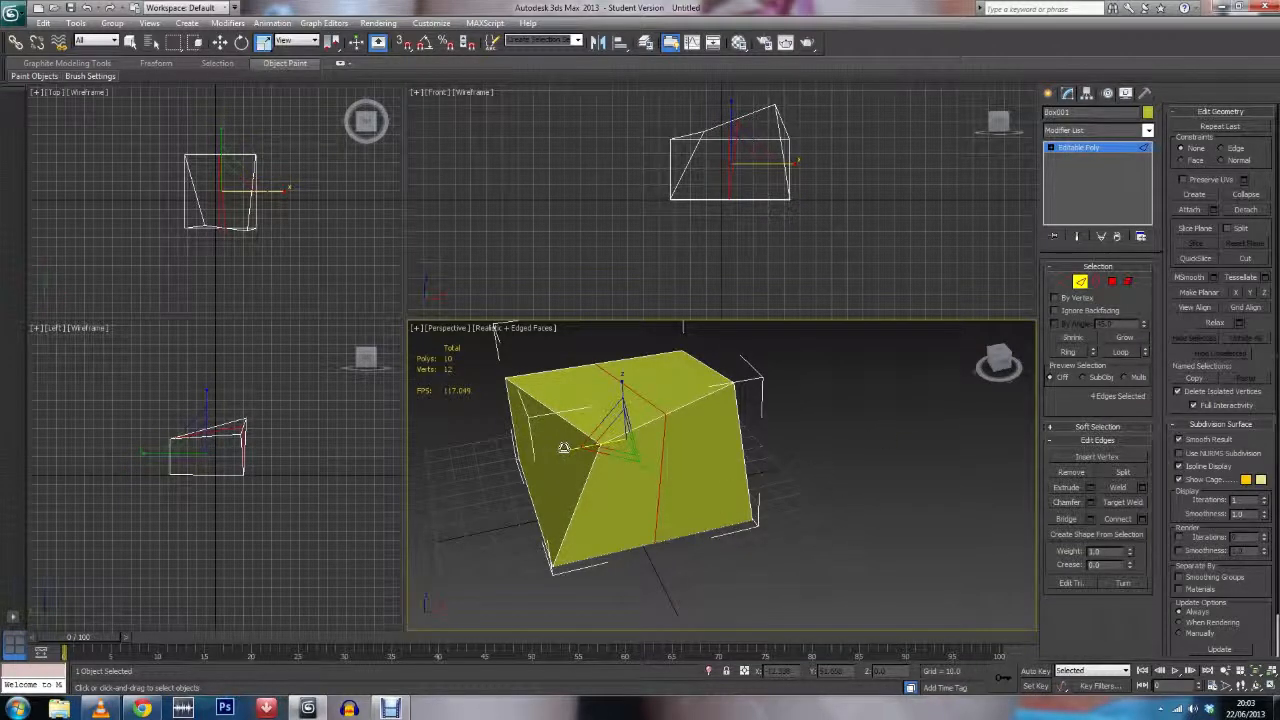
Step: Move the new edge loop slightly to about X 7.5, and practise loop-selecting it from its front edge before clearing the selection
{"action": "key", "text": "w"}
{"action": "mouse_move", "coordinate": [663, 424]}
{"action": "left_mouse_down"}
{"action": "mouse_move", "coordinate": [654, 432]}
{"action": "mouse_move", "coordinate": [697, 432]}
{"action": "mouse_move", "coordinate": [586, 455]}
{"action": "mouse_move", "coordinate": [646, 432]}
{"action": "mouse_move", "coordinate": [683, 450]}
{"action": "mouse_move", "coordinate": [703, 433]}
{"action": "mouse_move", "coordinate": [615, 452]}
{"action": "mouse_move", "coordinate": [674, 444]}
{"action": "mouse_move", "coordinate": [663, 447]}
{"action": "left_mouse_up"}
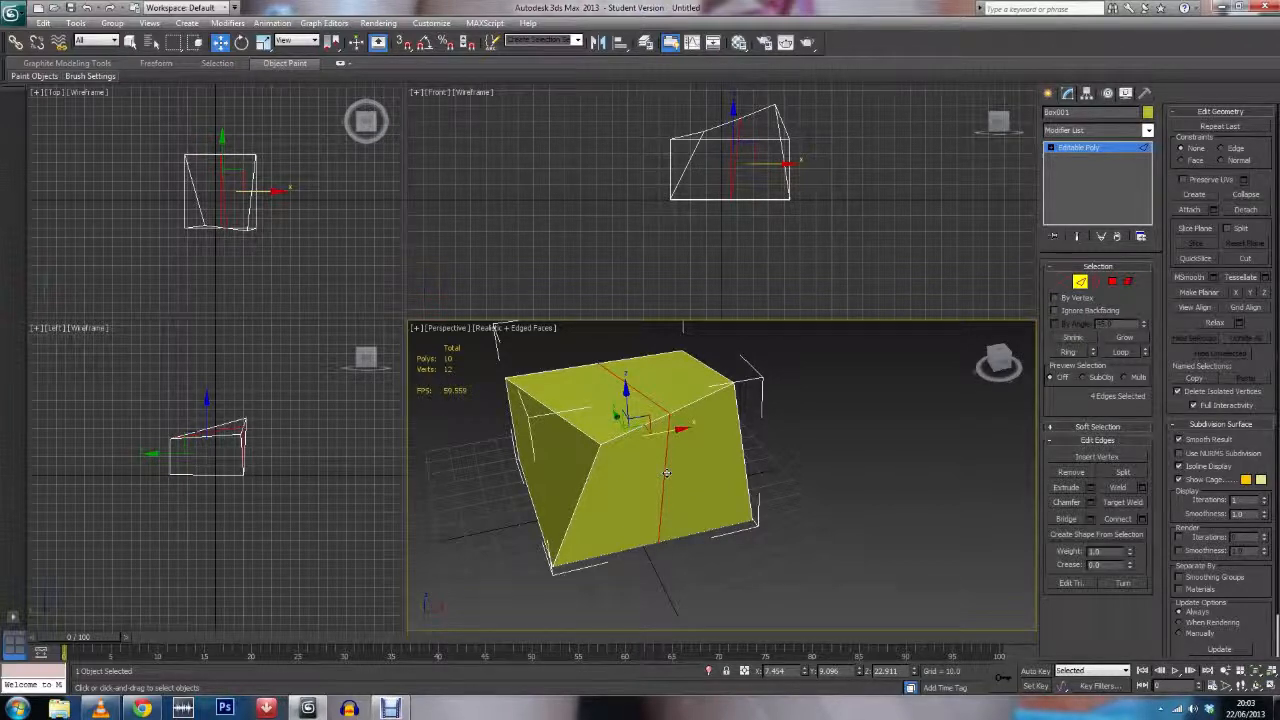
{"action": "left_click", "coordinate": [664, 474]}
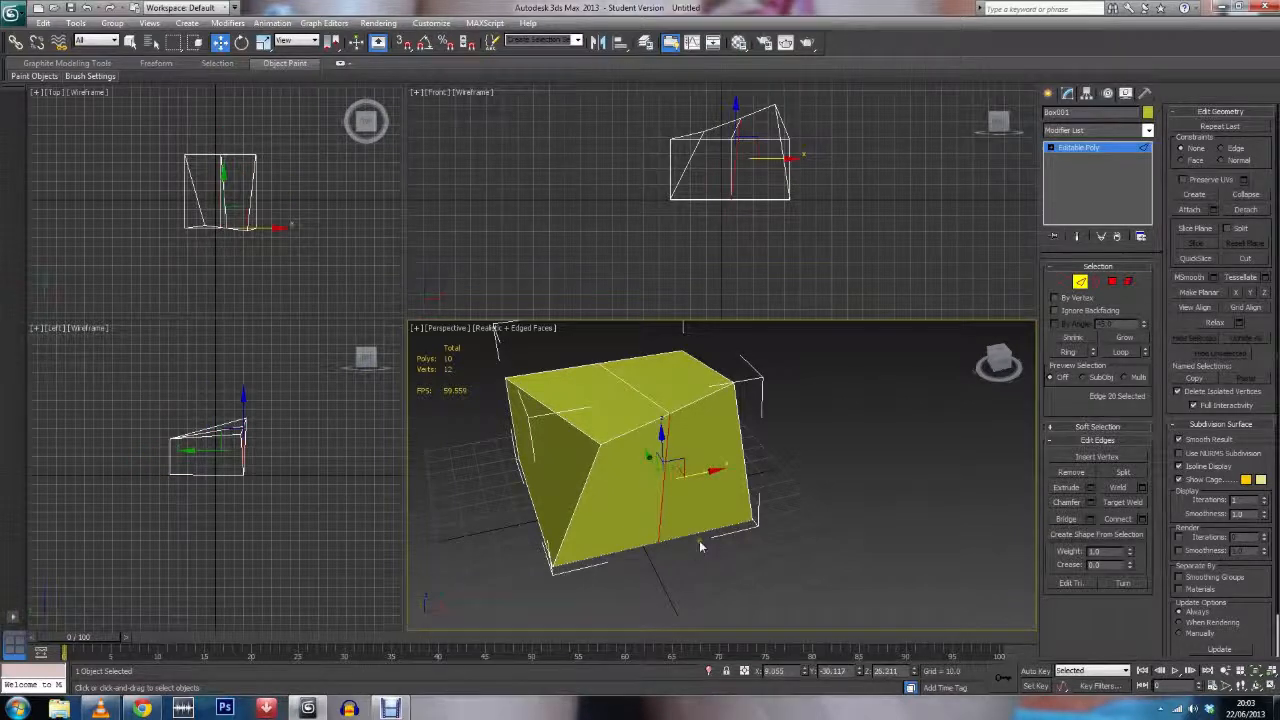
{"action": "left_click", "coordinate": [1120, 353]}
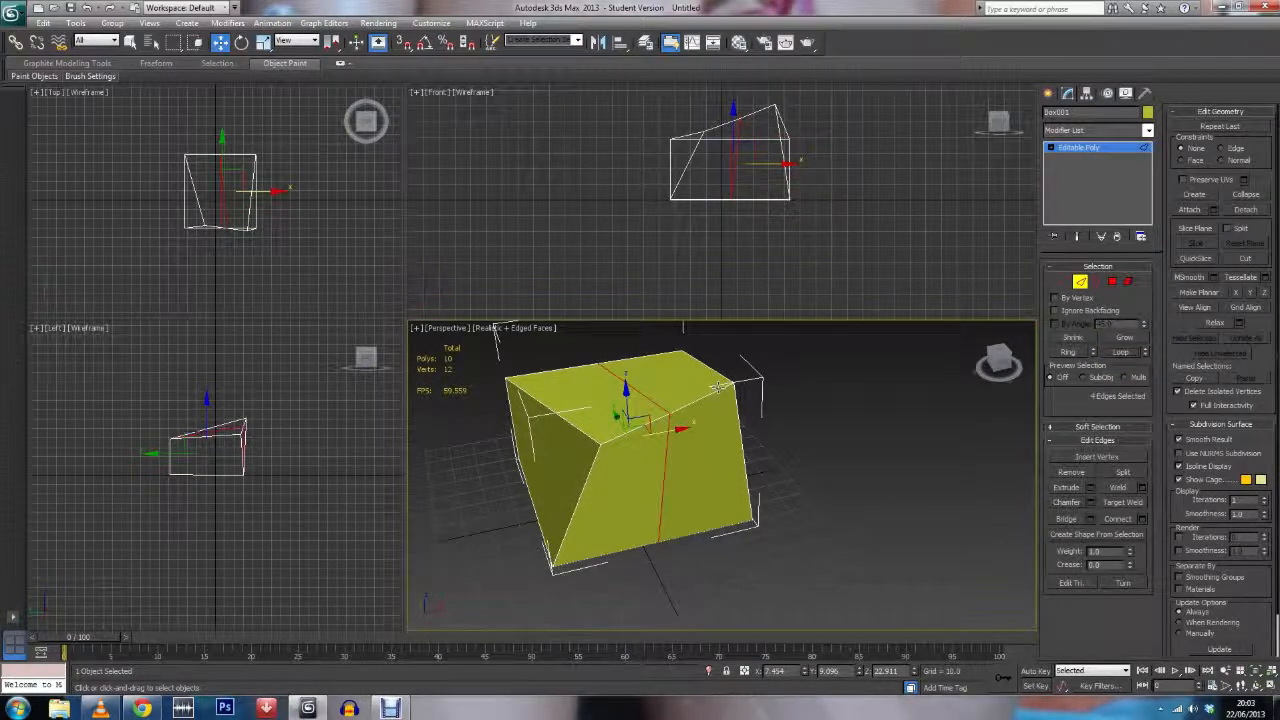
{"action": "left_click", "coordinate": [662, 456]}
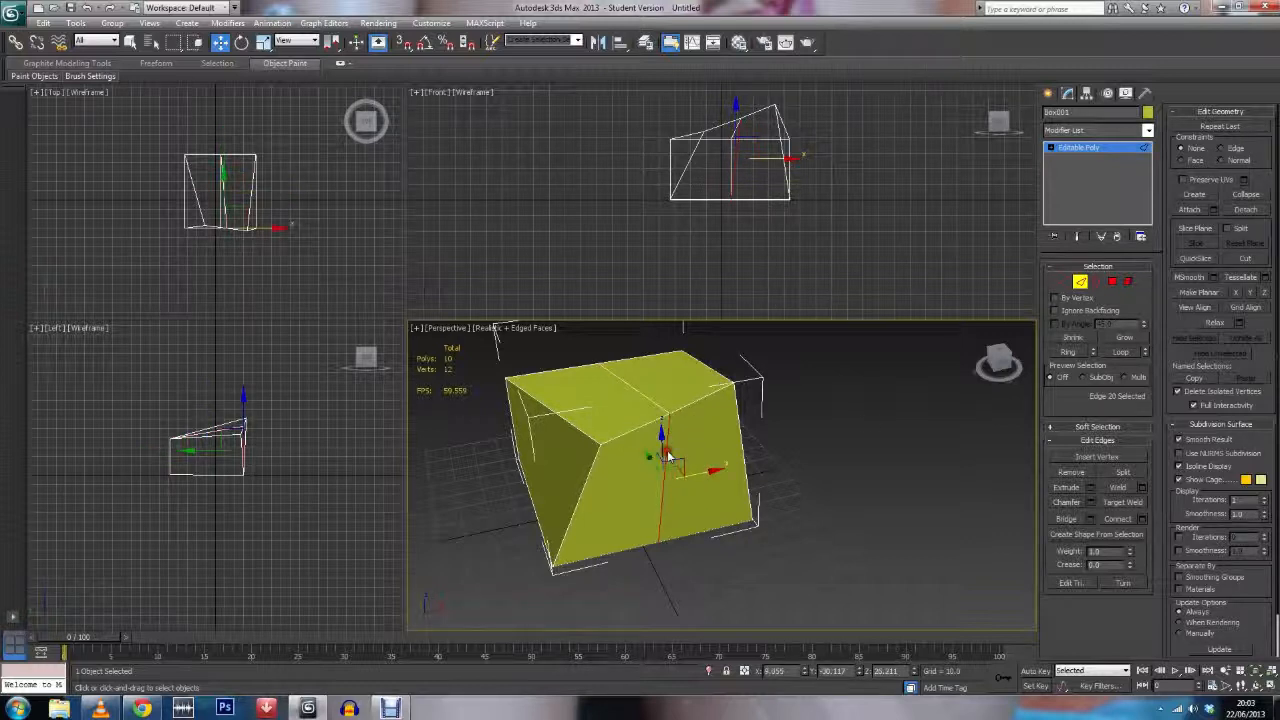
{"action": "left_click", "coordinate": [1121, 352]}
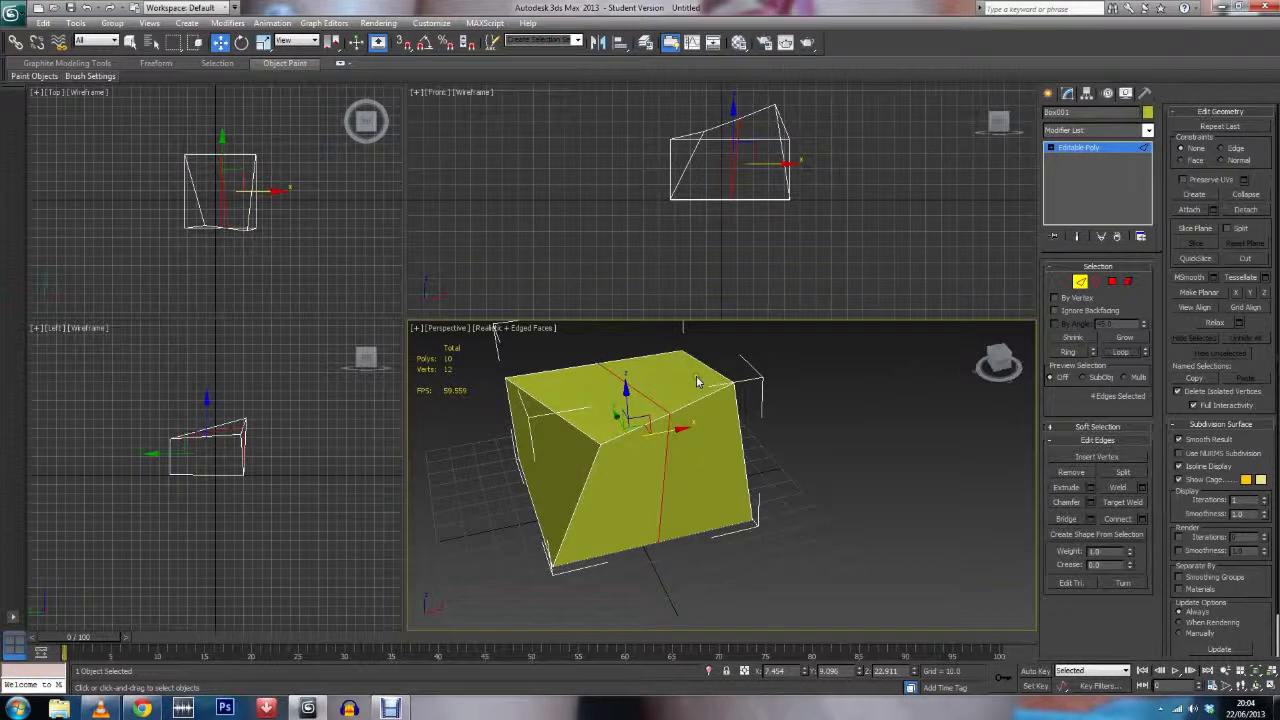
{"action": "left_click", "coordinate": [825, 438]}
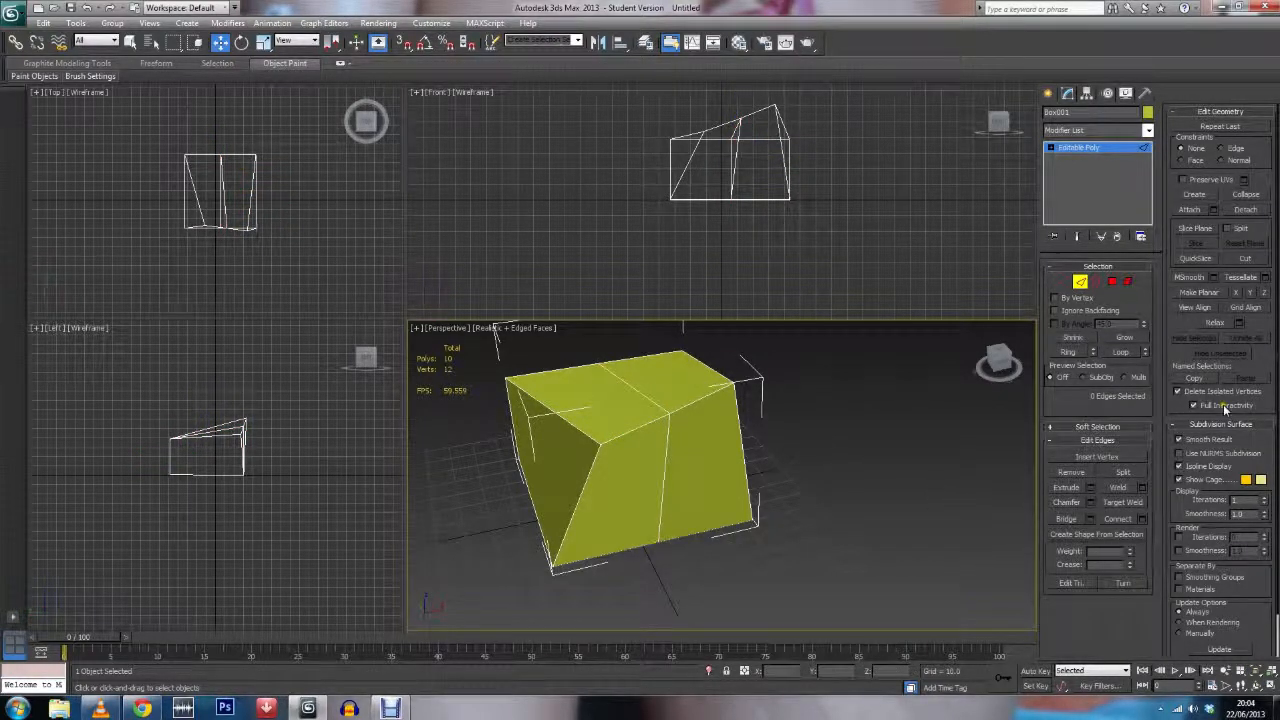
Step: Try to extrude the front polygon on the raised side of the new edge loop by about 27 units
{"action": "left_click", "coordinate": [1112, 281]}
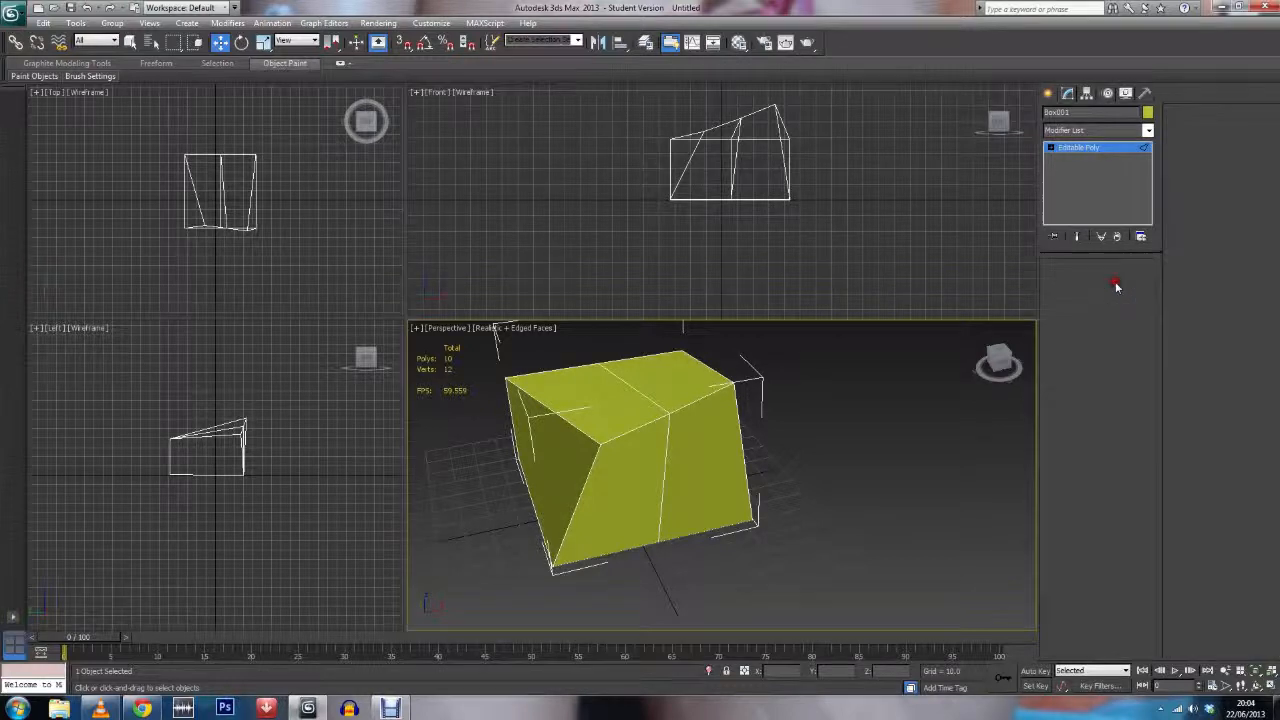
{"action": "left_click", "coordinate": [730, 470]}
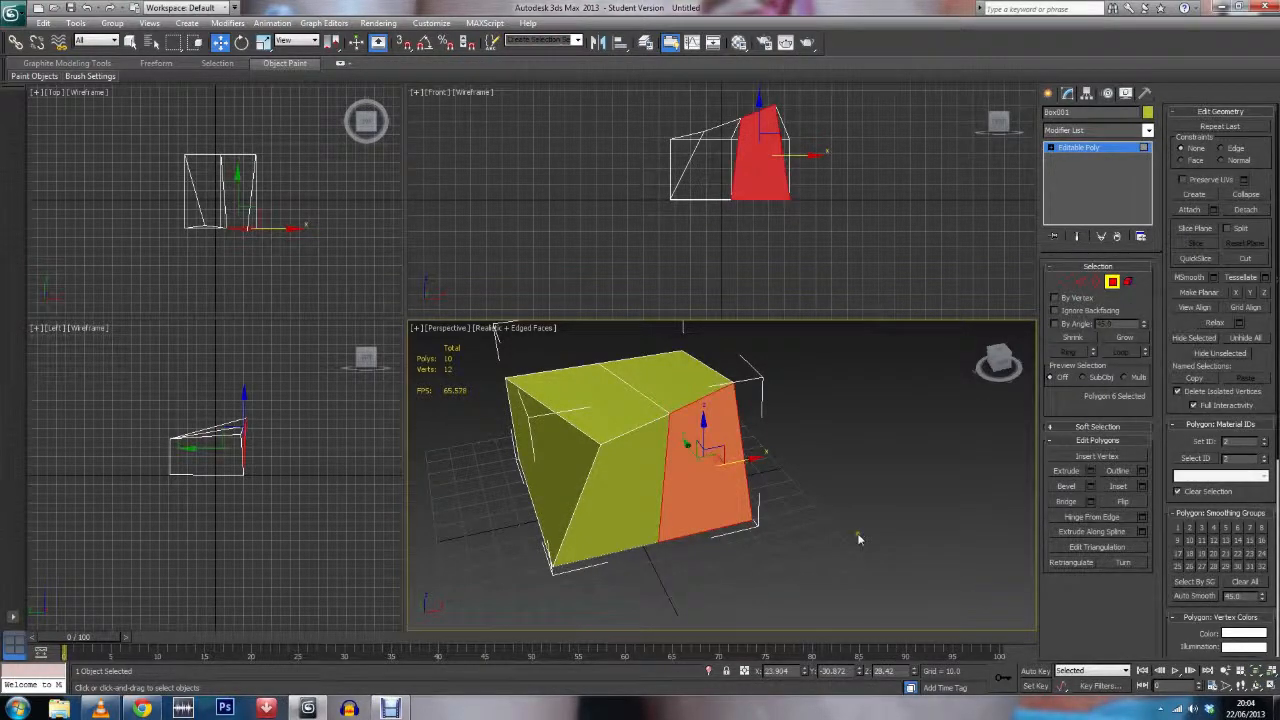
{"action": "left_click", "coordinate": [1097, 478]}
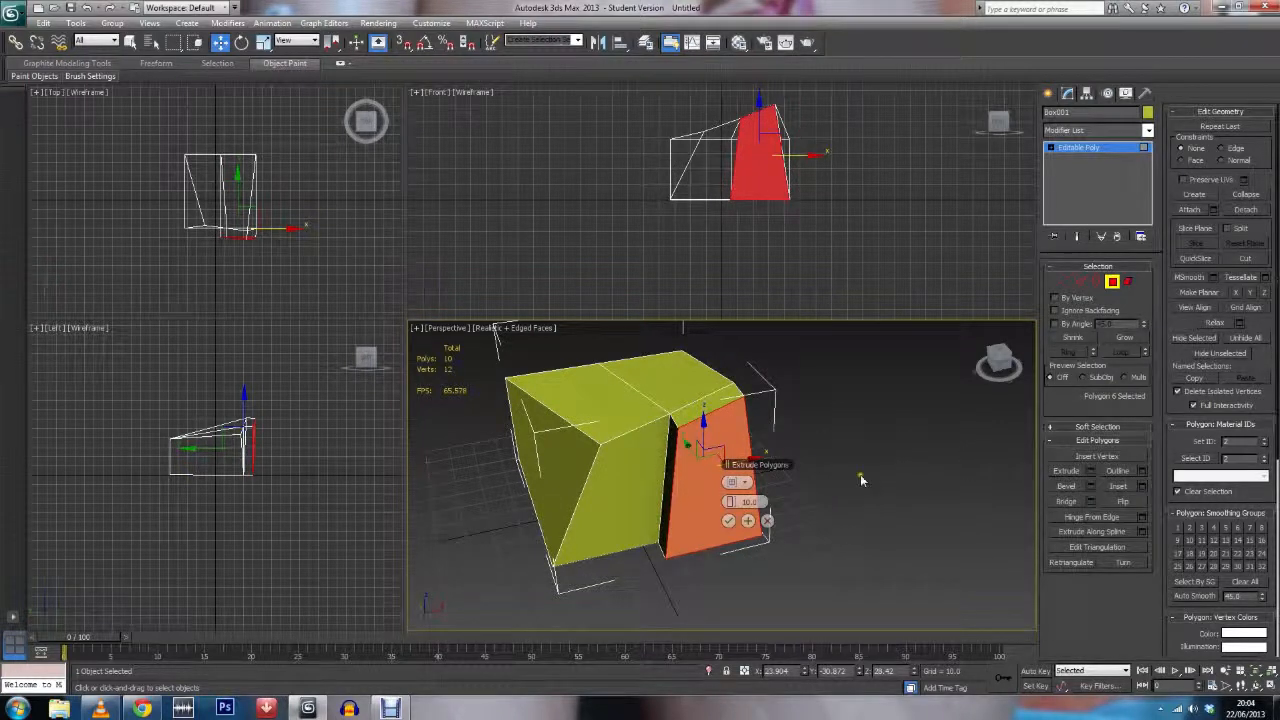
{"action": "middle_click_drag", "start_coordinate": [866, 538], "coordinate": [880, 506], "text": "alt"}
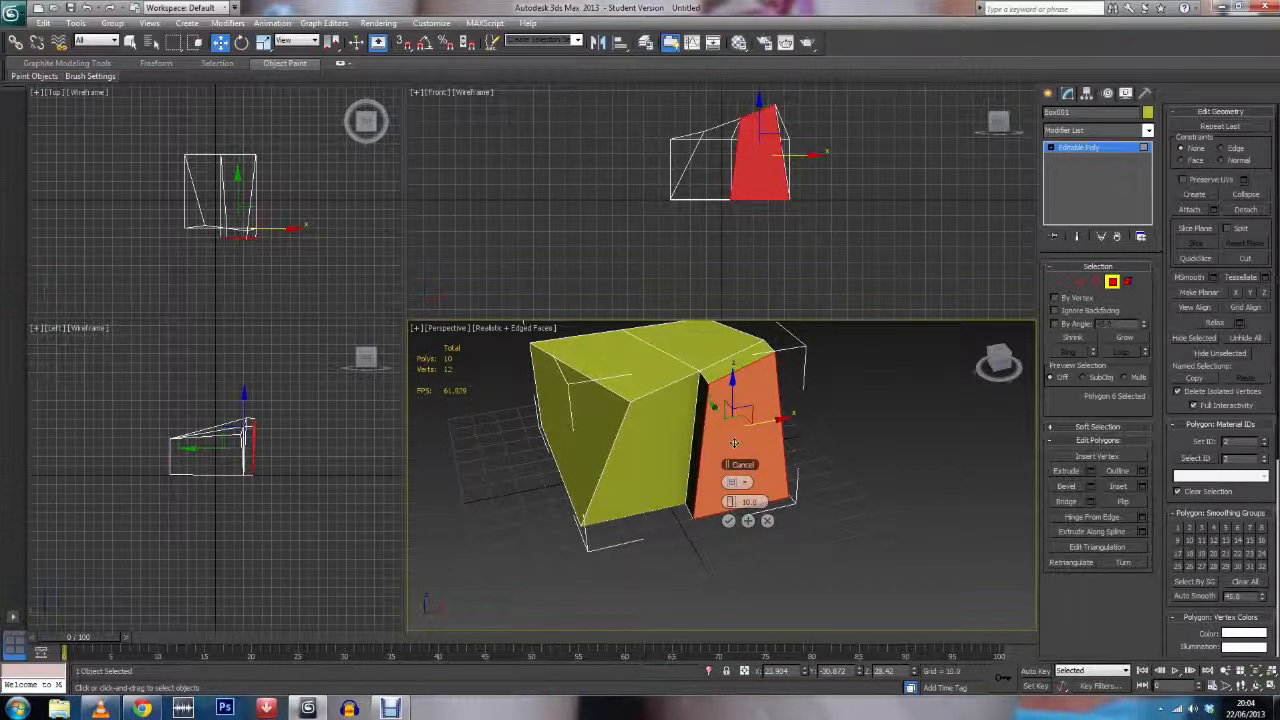
{"action": "left_click_drag", "start_coordinate": [745, 503], "coordinate": [711, 543]}
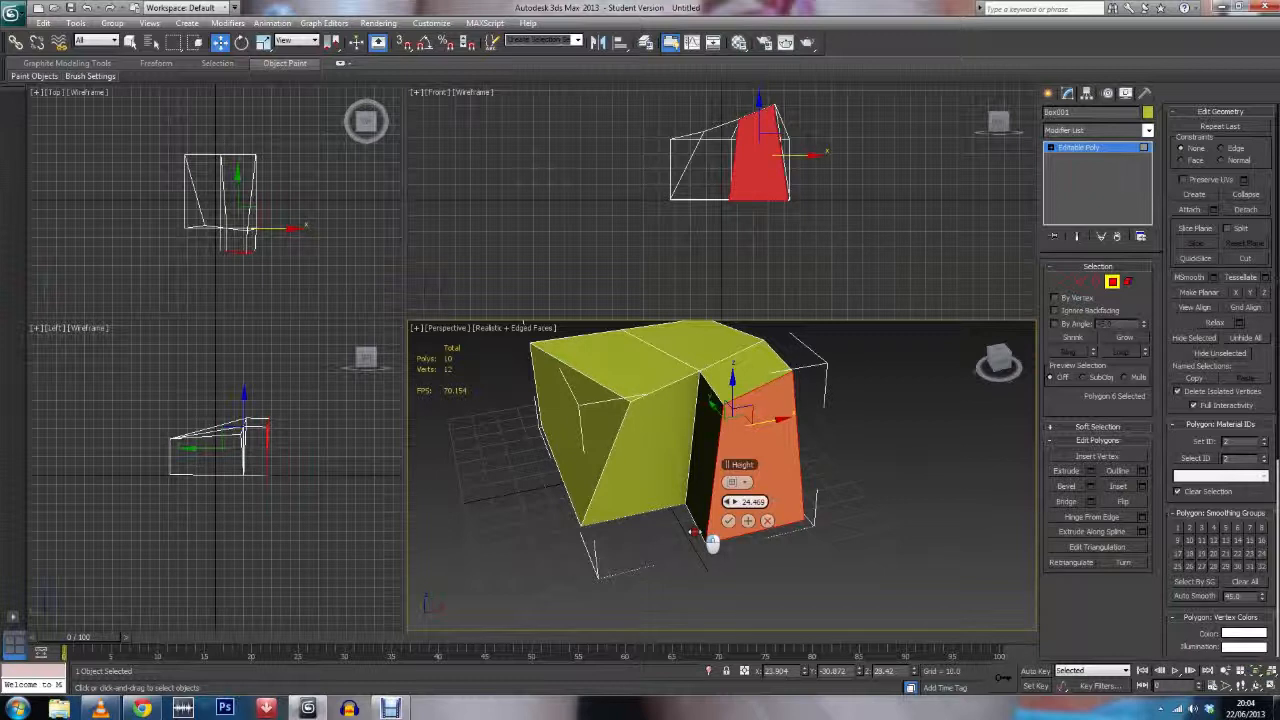
{"action": "mouse_move", "coordinate": [730, 504]}
{"action": "left_mouse_down"}
{"action": "mouse_move", "coordinate": [643, 512]}
{"action": "mouse_move", "coordinate": [727, 511]}
{"action": "left_mouse_up"}
{"action": "left_click_drag", "start_coordinate": [619, 535], "coordinate": [713, 484]}
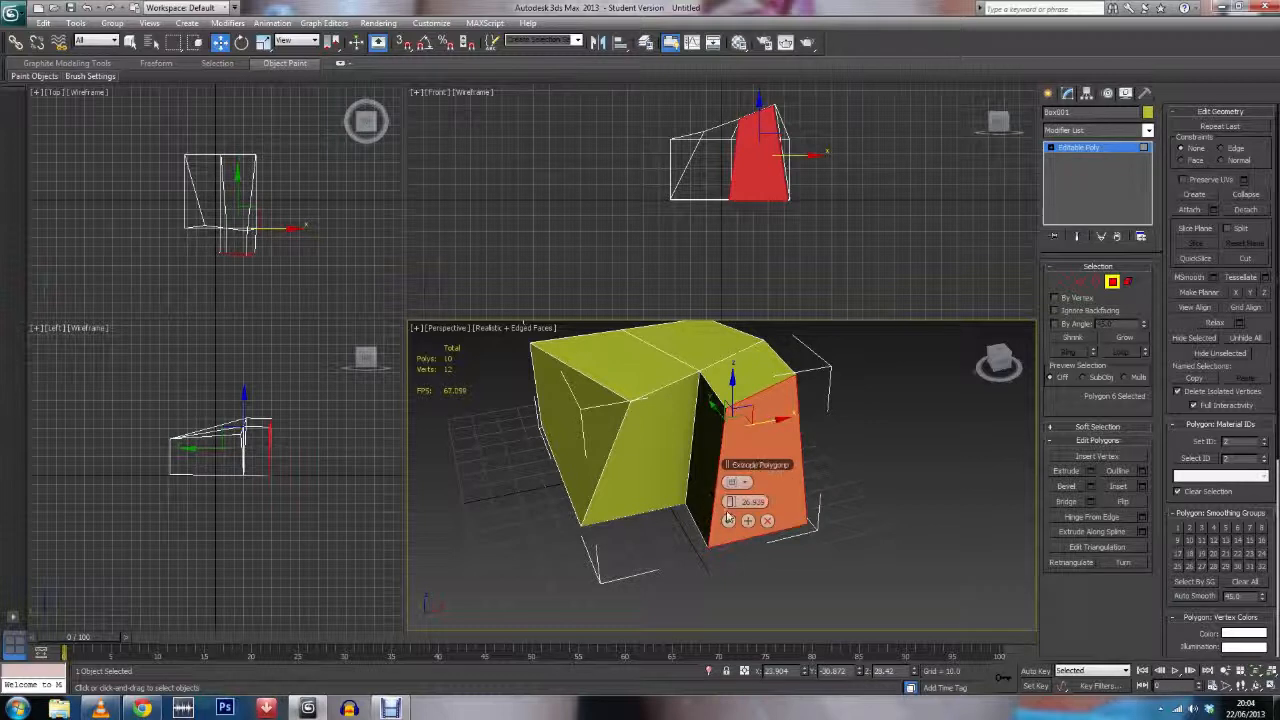
{"action": "left_click", "coordinate": [767, 521]}
Step: Select both top polygons of the box, one on each side of the connected edge loop
{"action": "middle_click_drag", "start_coordinate": [634, 438], "coordinate": [669, 518]}
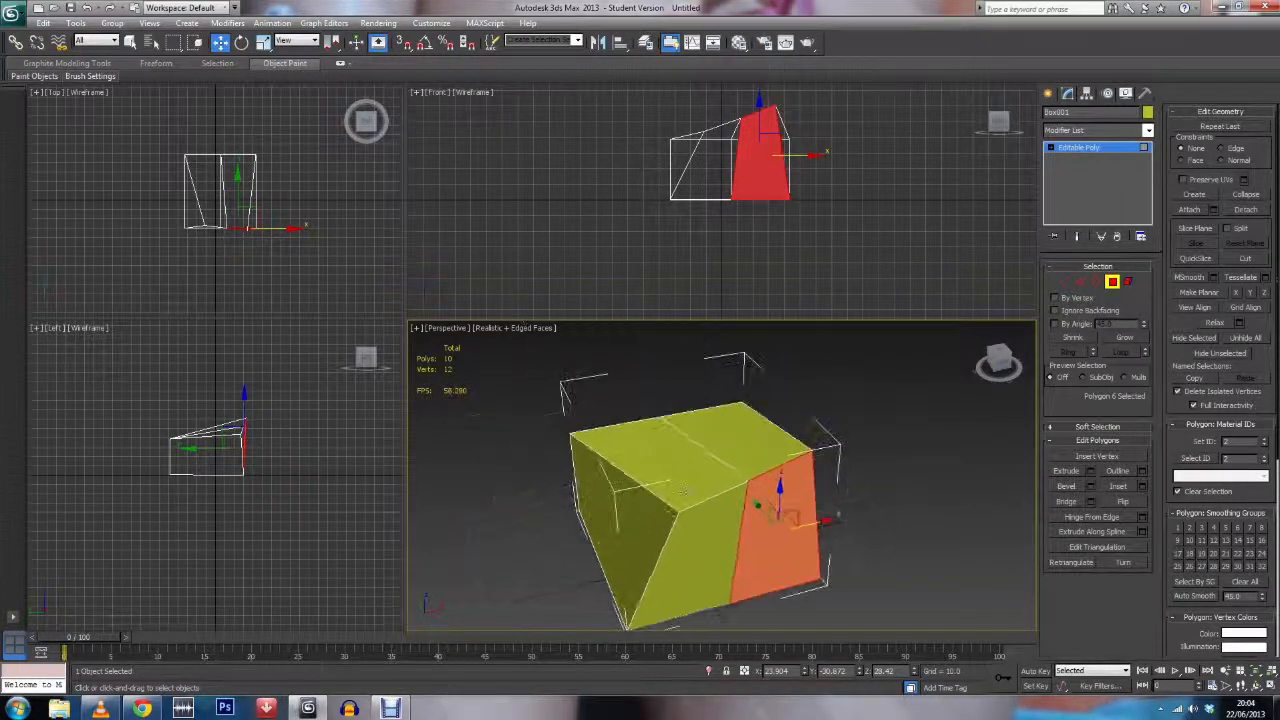
{"action": "left_click", "coordinate": [710, 489]}
{"action": "left_click", "coordinate": [738, 456]}
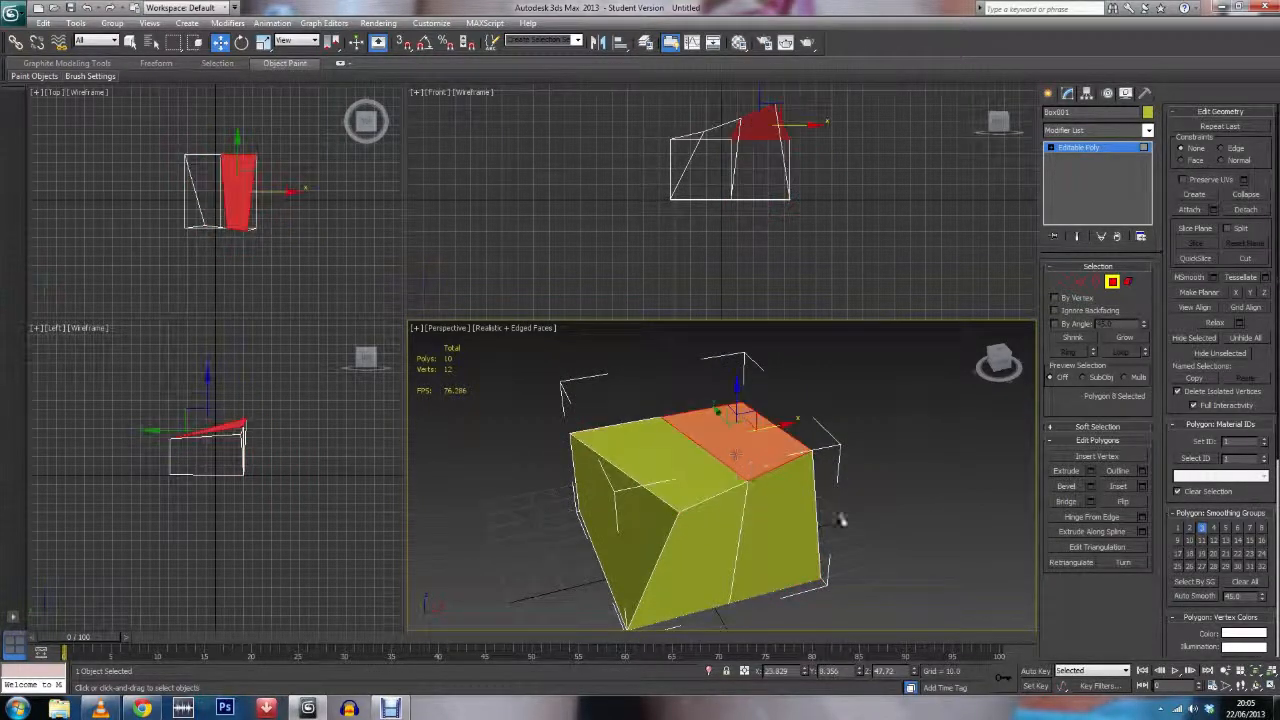
{"action": "left_click", "coordinate": [673, 488], "text": "ctrl"}
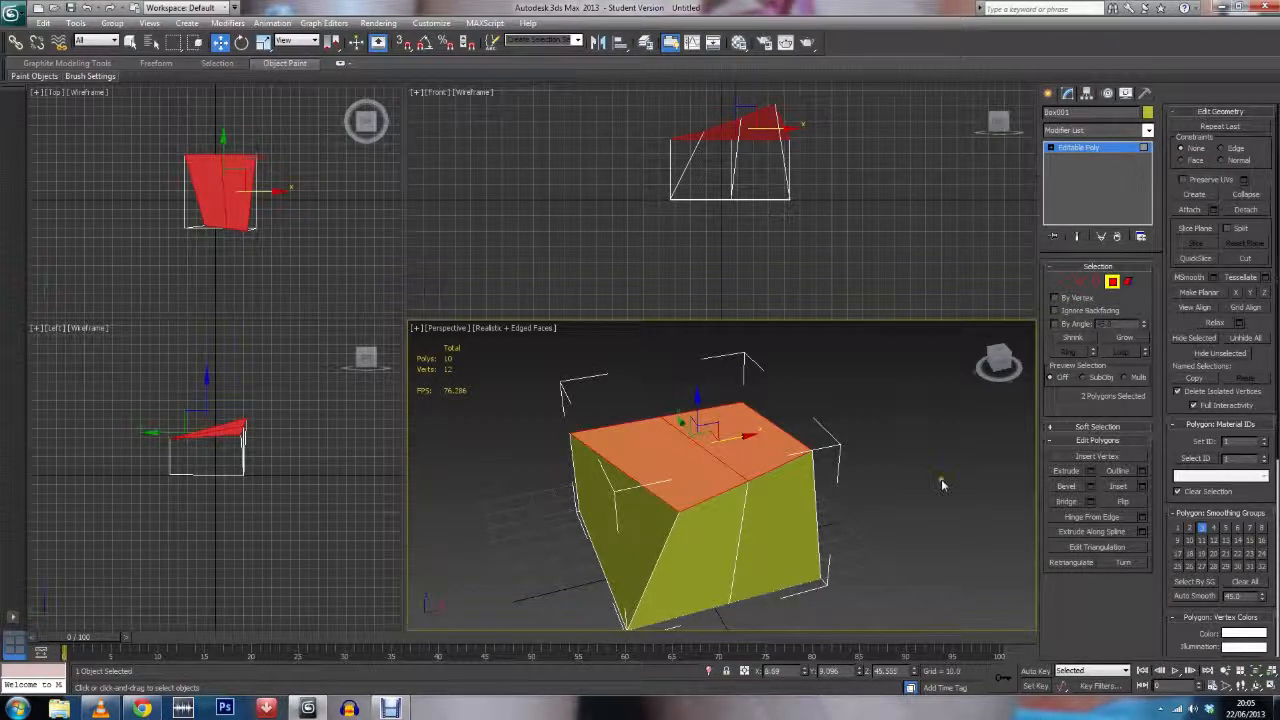
Step: Try to extrude the two top polygons by about 27 units with the extrusion type set to Local Normal
{"action": "left_click", "coordinate": [1142, 471]}
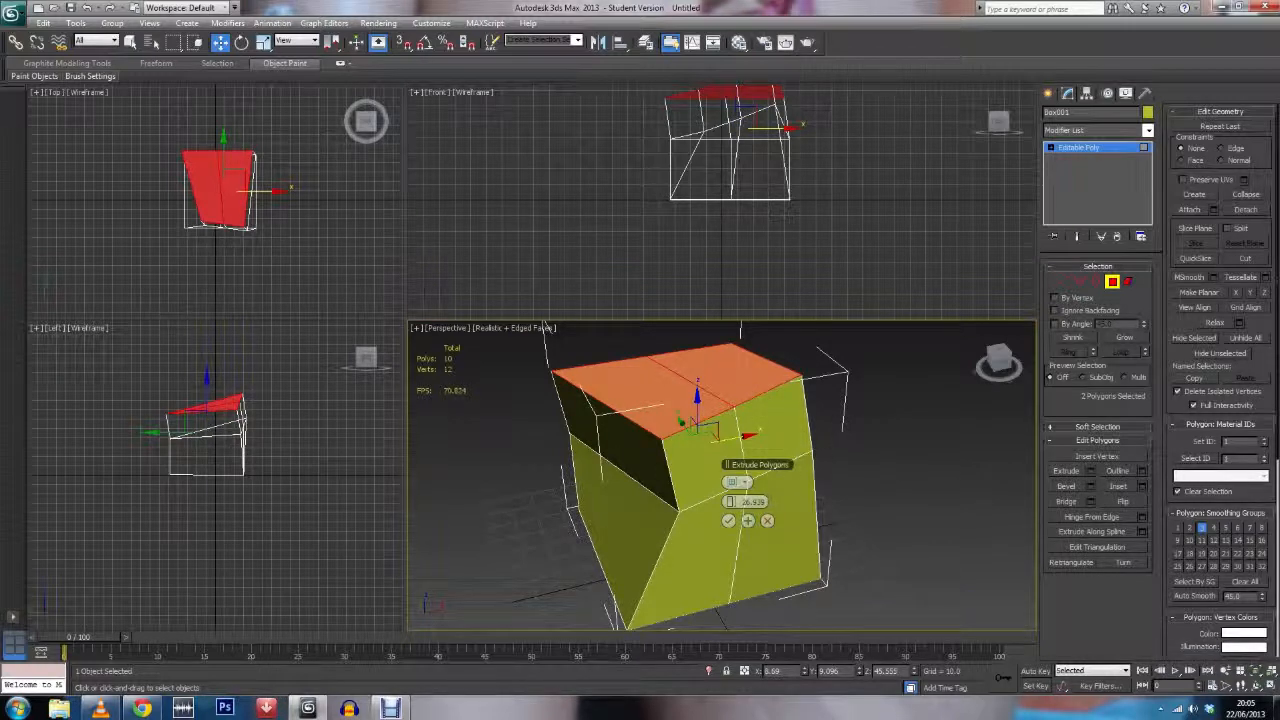
{"action": "left_click", "coordinate": [745, 484]}
{"action": "left_click", "coordinate": [753, 506]}
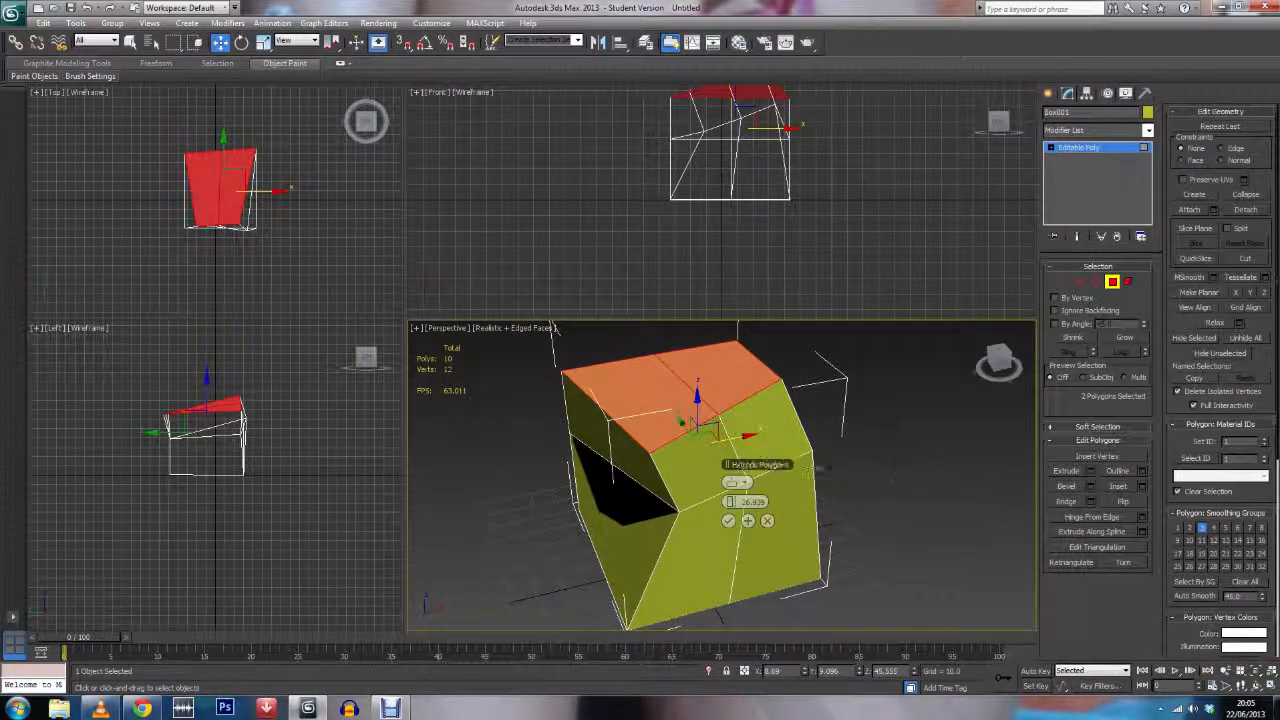
{"action": "scroll", "coordinate": [863, 511], "scroll_direction": "down", "scroll_amount": 3}
{"action": "scroll", "coordinate": [864, 513], "scroll_direction": "up", "scroll_amount": 3}
{"action": "scroll", "coordinate": [856, 518], "scroll_direction": "down", "scroll_amount": 3}
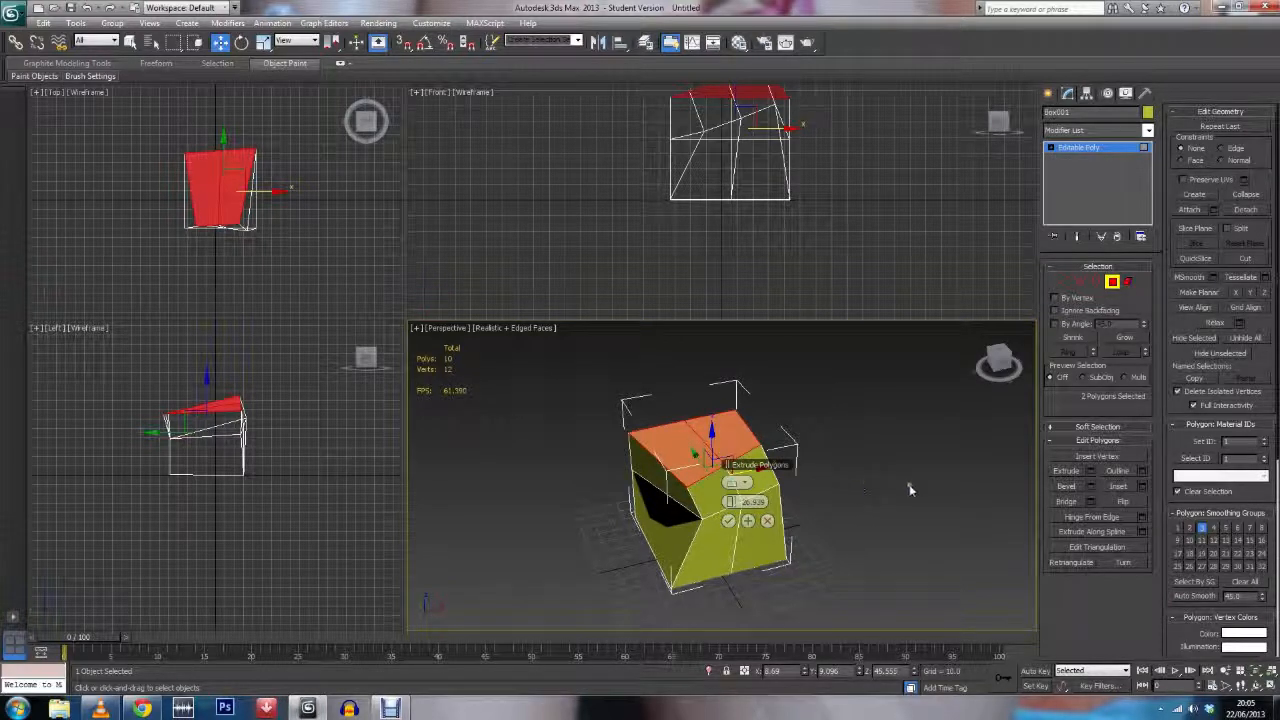
{"action": "middle_click_drag", "start_coordinate": [910, 487], "coordinate": [805, 500], "text": "alt"}
{"action": "left_click", "coordinate": [768, 521]}
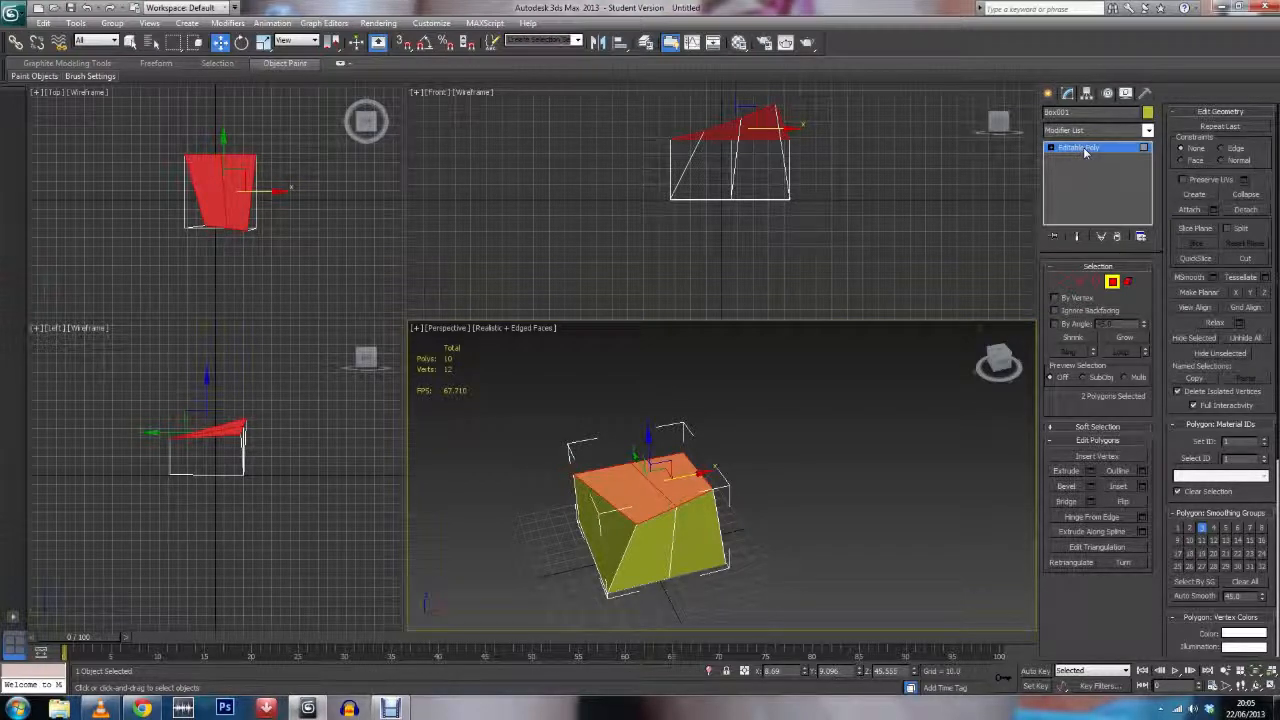
Step: Extrude the two top polygons by about 27 units with the extrusion type set to By Polygon
{"action": "left_click", "coordinate": [1090, 472]}
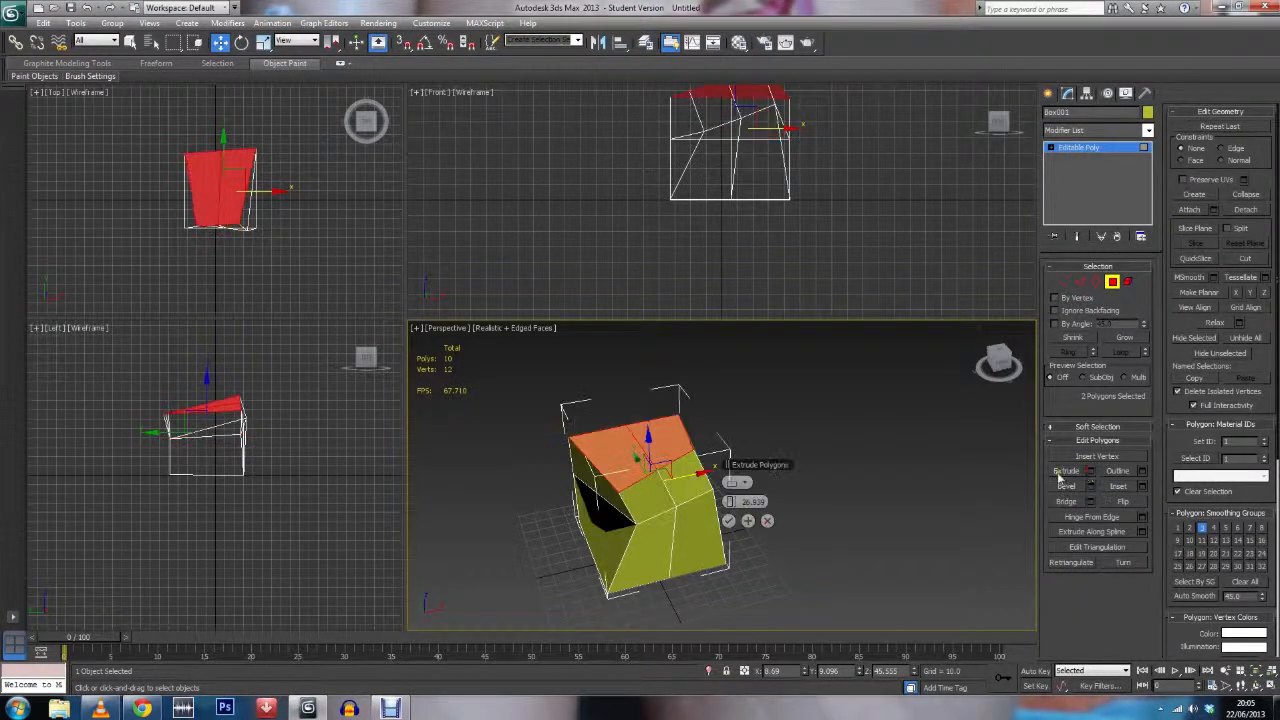
{"action": "middle_click_drag", "start_coordinate": [716, 532], "coordinate": [741, 549]}
{"action": "scroll", "coordinate": [791, 540], "scroll_direction": "up", "scroll_amount": 3}
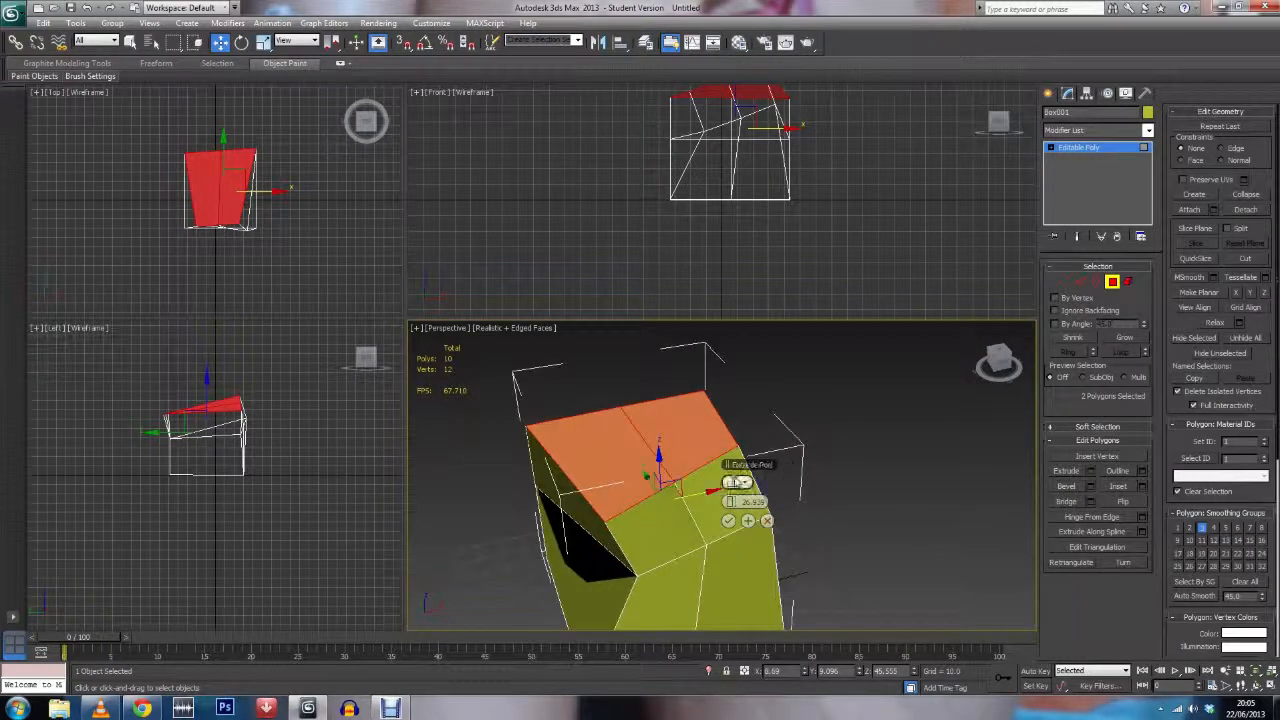
{"action": "left_click", "coordinate": [743, 487]}
{"action": "left_click", "coordinate": [743, 487]}
{"action": "left_click", "coordinate": [743, 487]}
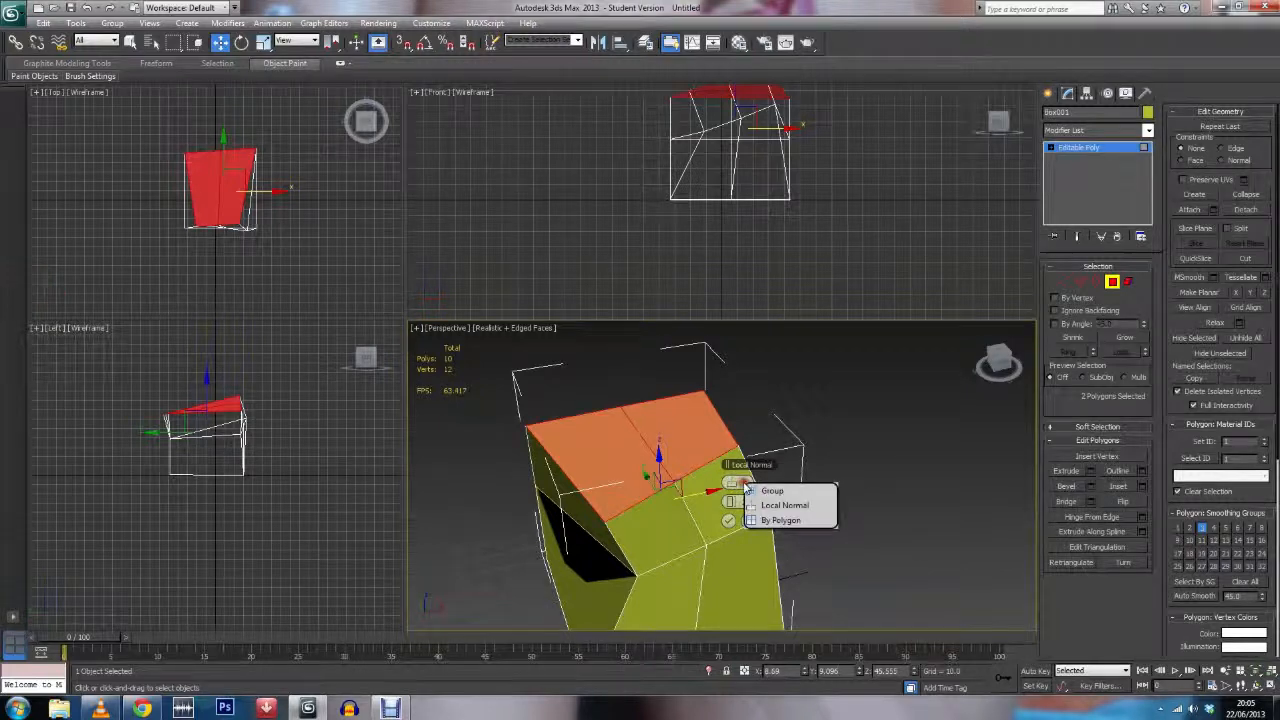
{"action": "left_click", "coordinate": [783, 522]}
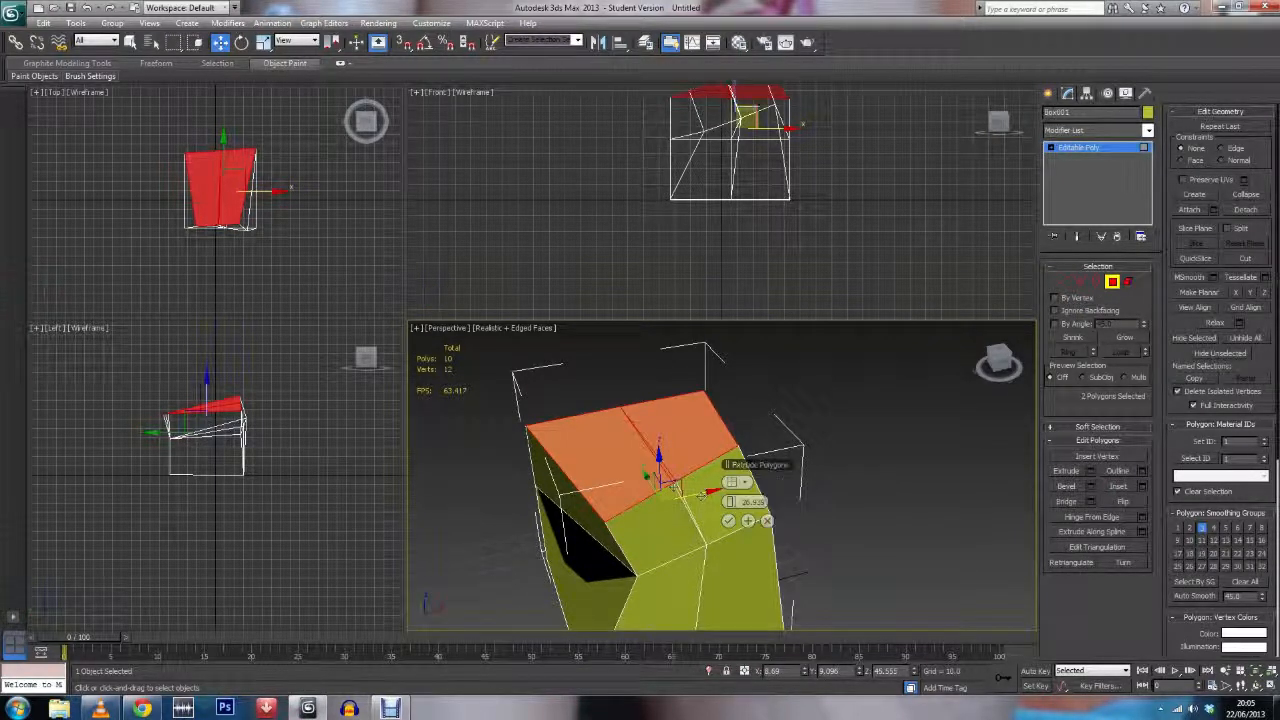
{"action": "left_click", "coordinate": [728, 520]}
Step: Move the extruded top polygon on the lower side away from its neighbour to about X -22.8, then leave polygon level
{"action": "left_click", "coordinate": [618, 453]}
{"action": "left_click_drag", "start_coordinate": [655, 445], "coordinate": [624, 492]}
{"action": "scroll", "coordinate": [734, 449], "scroll_direction": "up", "scroll_amount": 3}
{"action": "scroll", "coordinate": [791, 489], "scroll_direction": "down", "scroll_amount": 6}
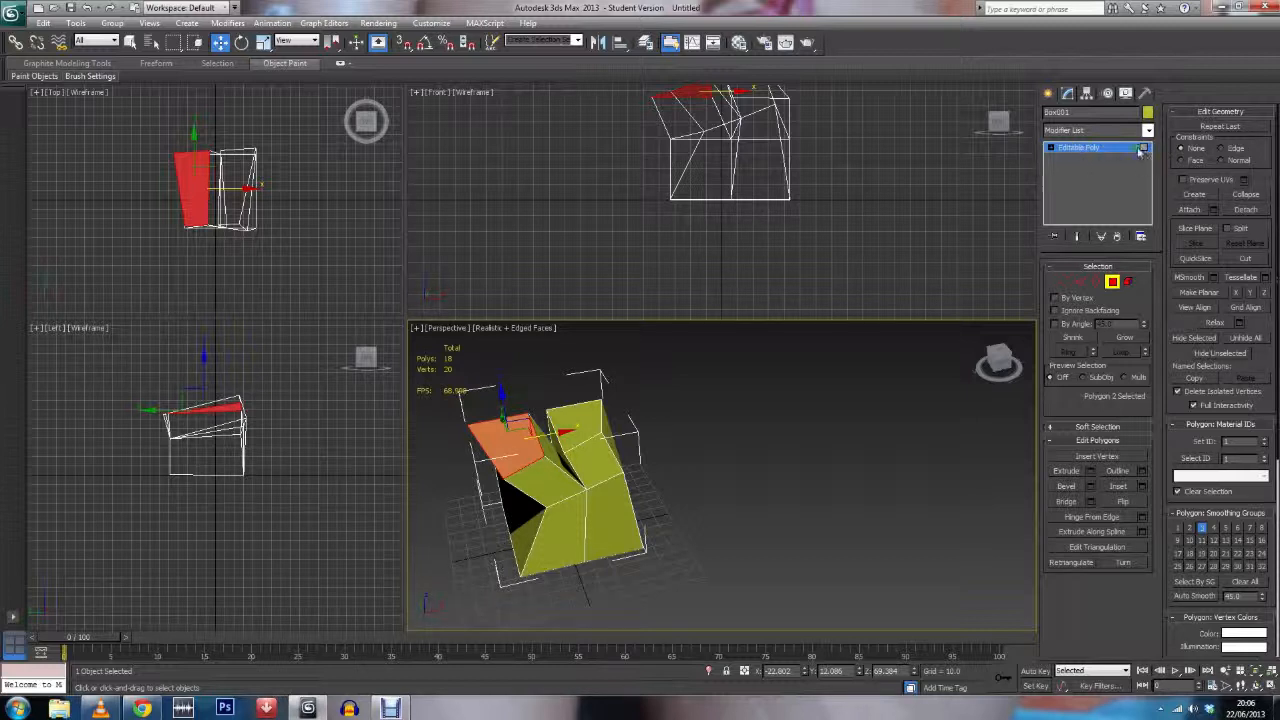
{"action": "left_click", "coordinate": [1062, 150]}
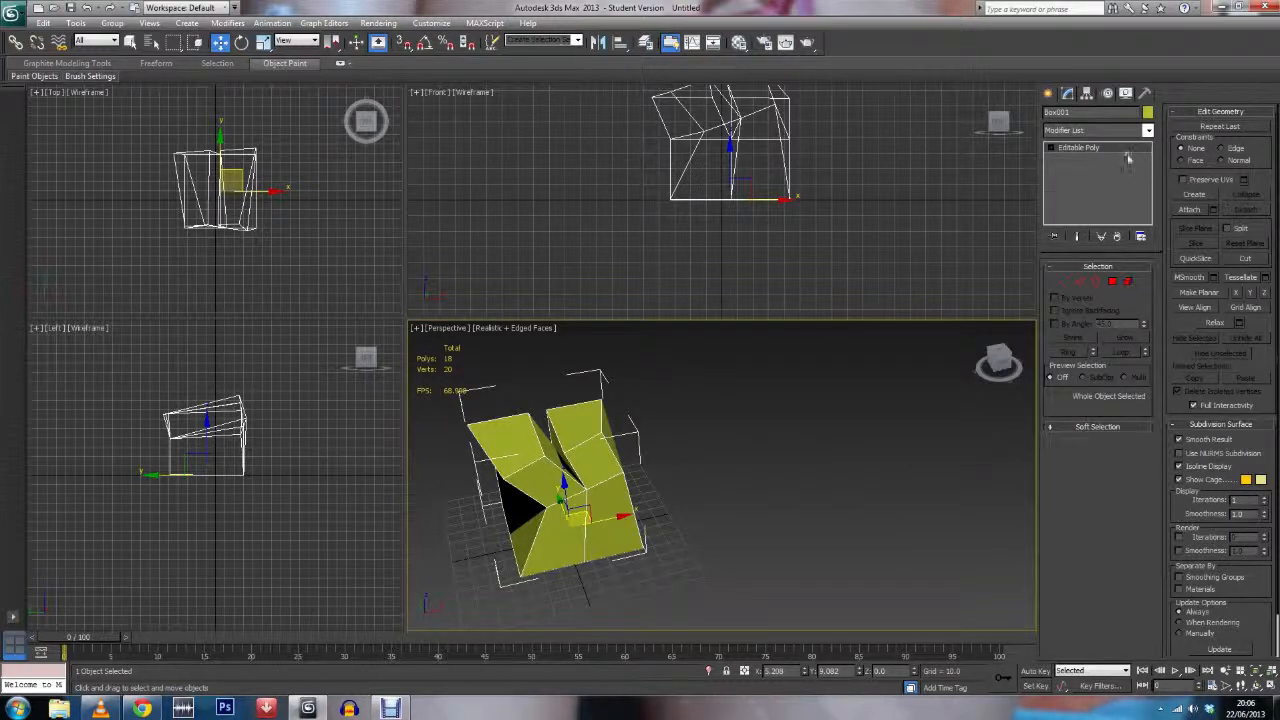
Step: Create a standard cylinder behind the box and convert it to an Editable Poly
{"action": "left_click", "coordinate": [1048, 93]}
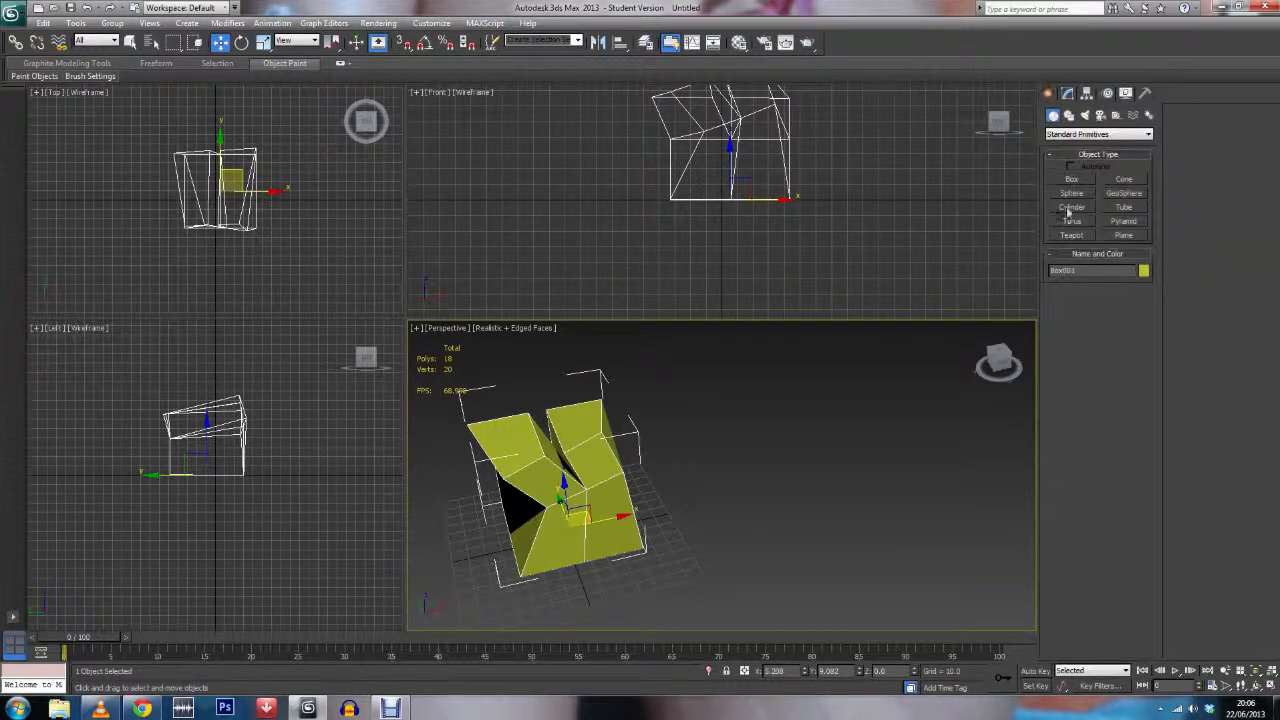
{"action": "left_click", "coordinate": [1071, 206]}
{"action": "left_click_drag", "start_coordinate": [690, 413], "coordinate": [732, 443]}
{"action": "left_click", "coordinate": [679, 323]}
{"action": "right_click", "coordinate": [719, 385]}
{"action": "right_click", "coordinate": [719, 385]}
{"action": "mouse_move", "coordinate": [671, 494]}
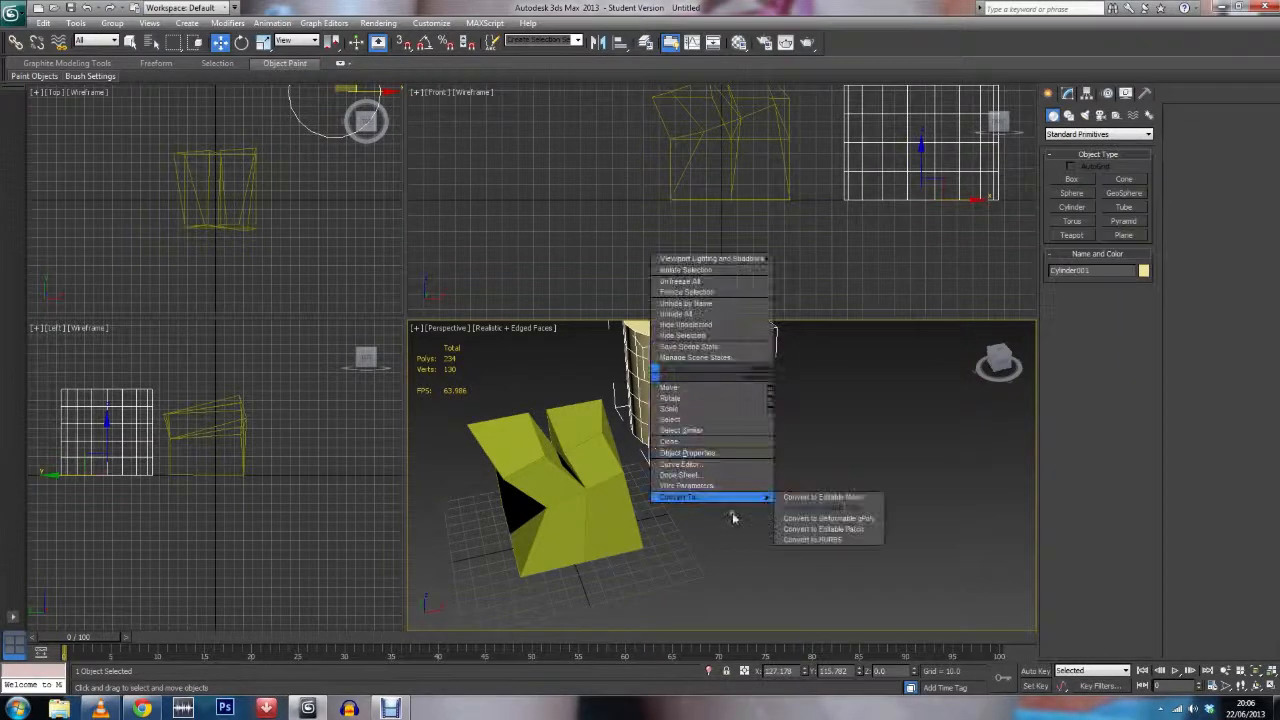
{"action": "left_click", "coordinate": [795, 504]}
{"action": "key", "text": "z"}
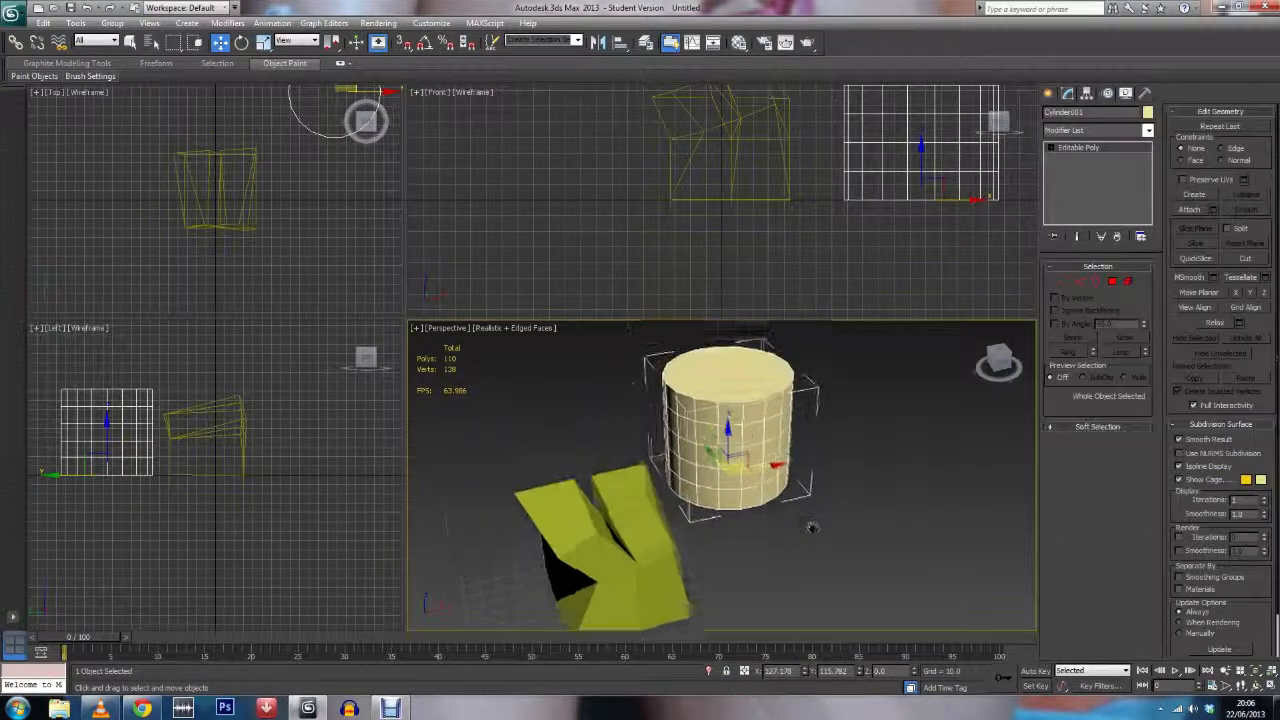
Step: At polygon level, select one side polygon in the cylinder's second row and extend the selection around the whole row
{"action": "key", "text": "4"}
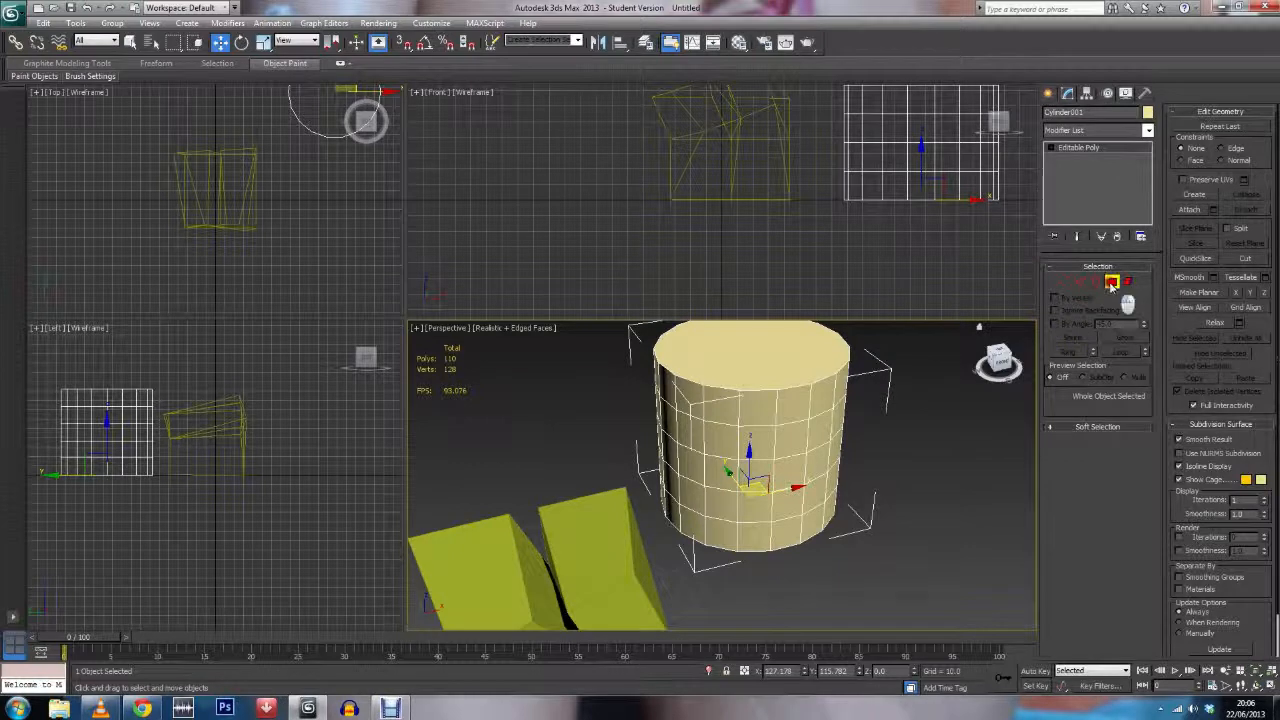
{"action": "left_click", "coordinate": [796, 436]}
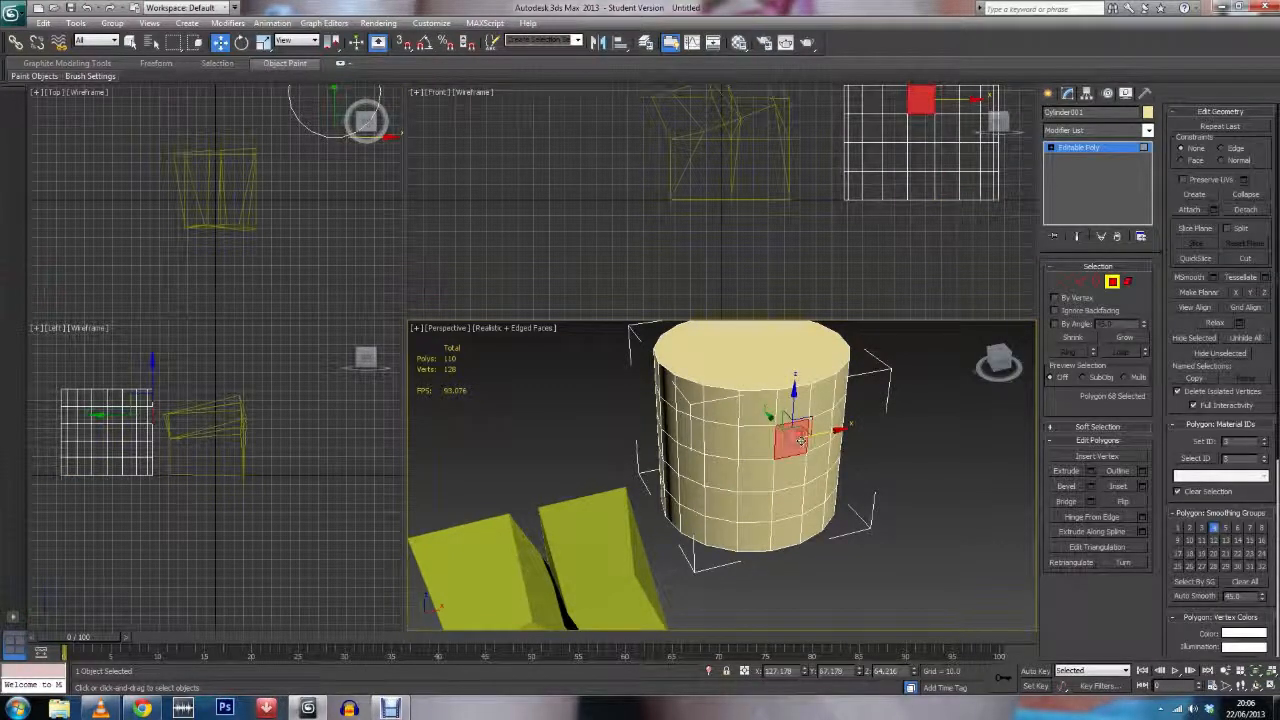
{"action": "left_click", "coordinate": [744, 454], "text": "shift"}
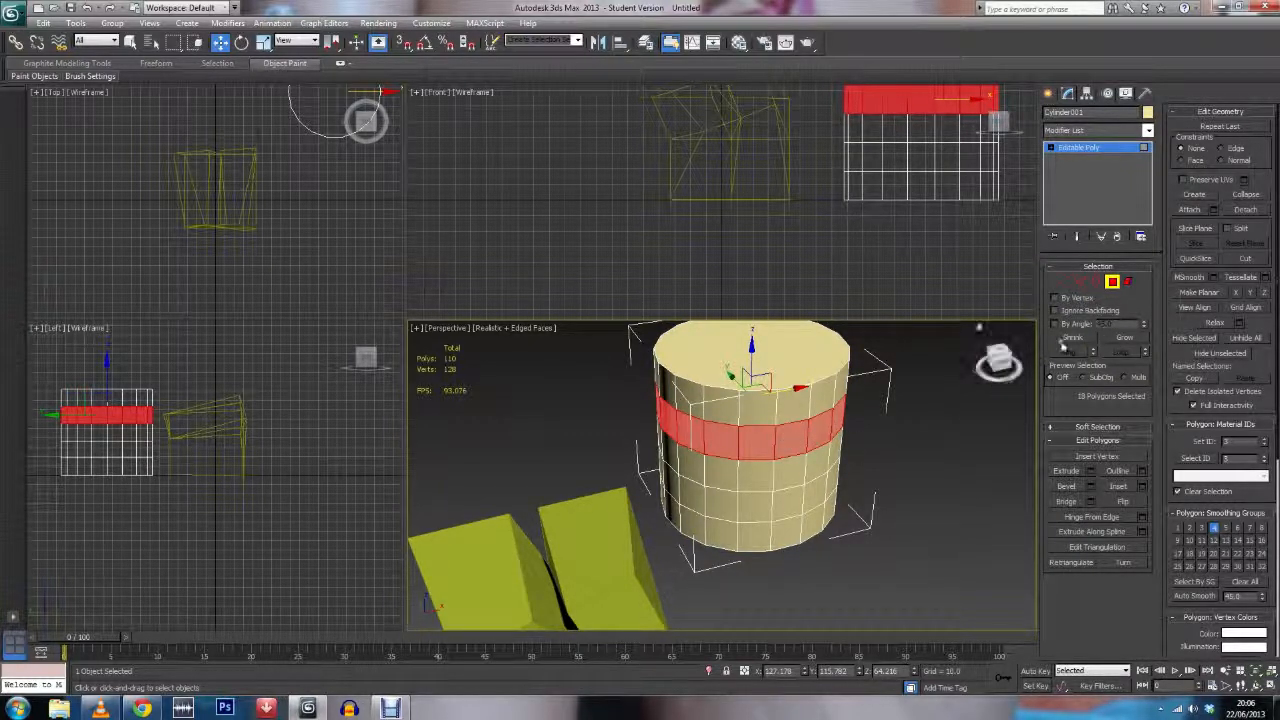
Step: Shrink the band selection, then reselect one of its front polygons and grow the selection repeatedly
{"action": "left_click", "coordinate": [1072, 338]}
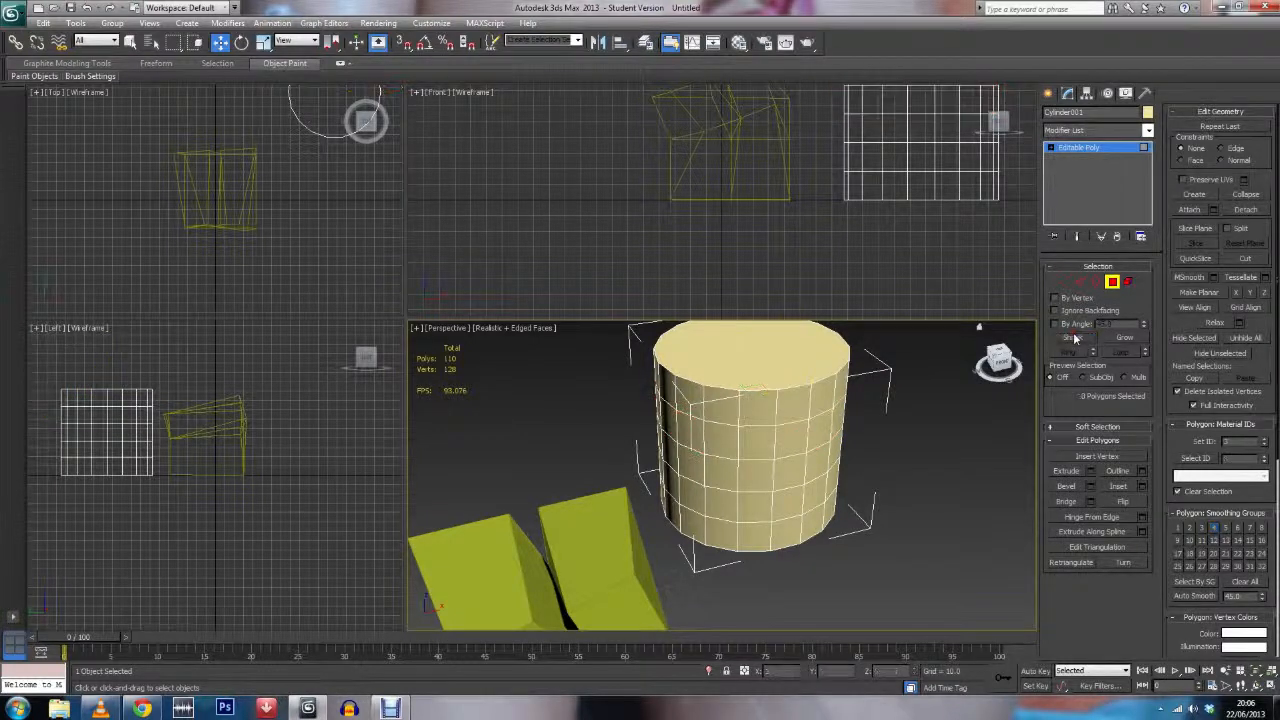
{"action": "left_click", "coordinate": [790, 442]}
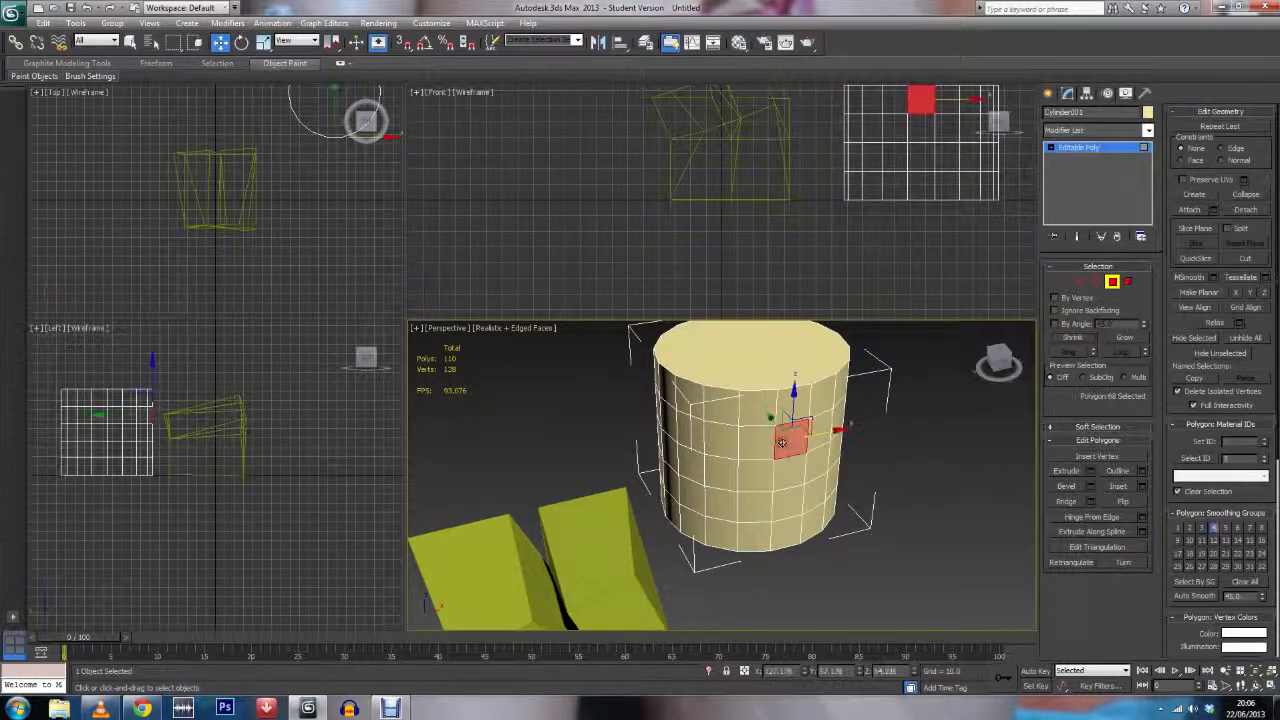
{"action": "left_click", "coordinate": [1124, 338]}
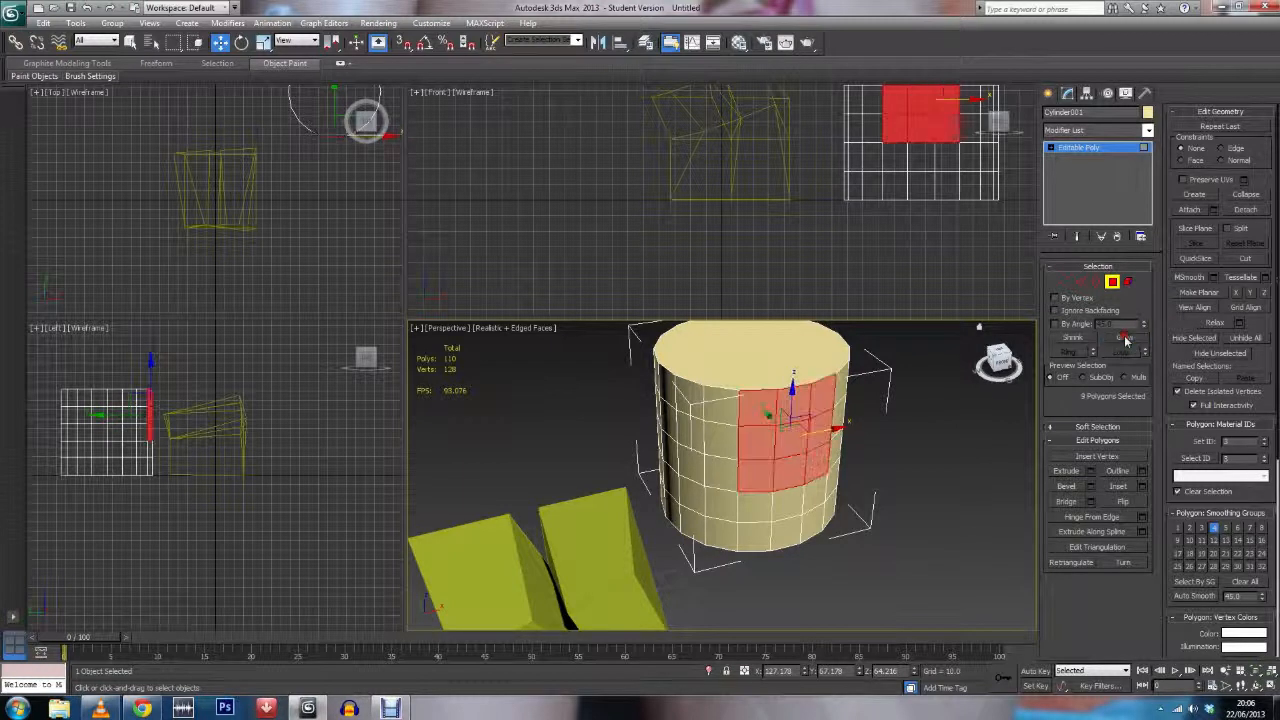
{"action": "left_click", "coordinate": [1130, 337]}
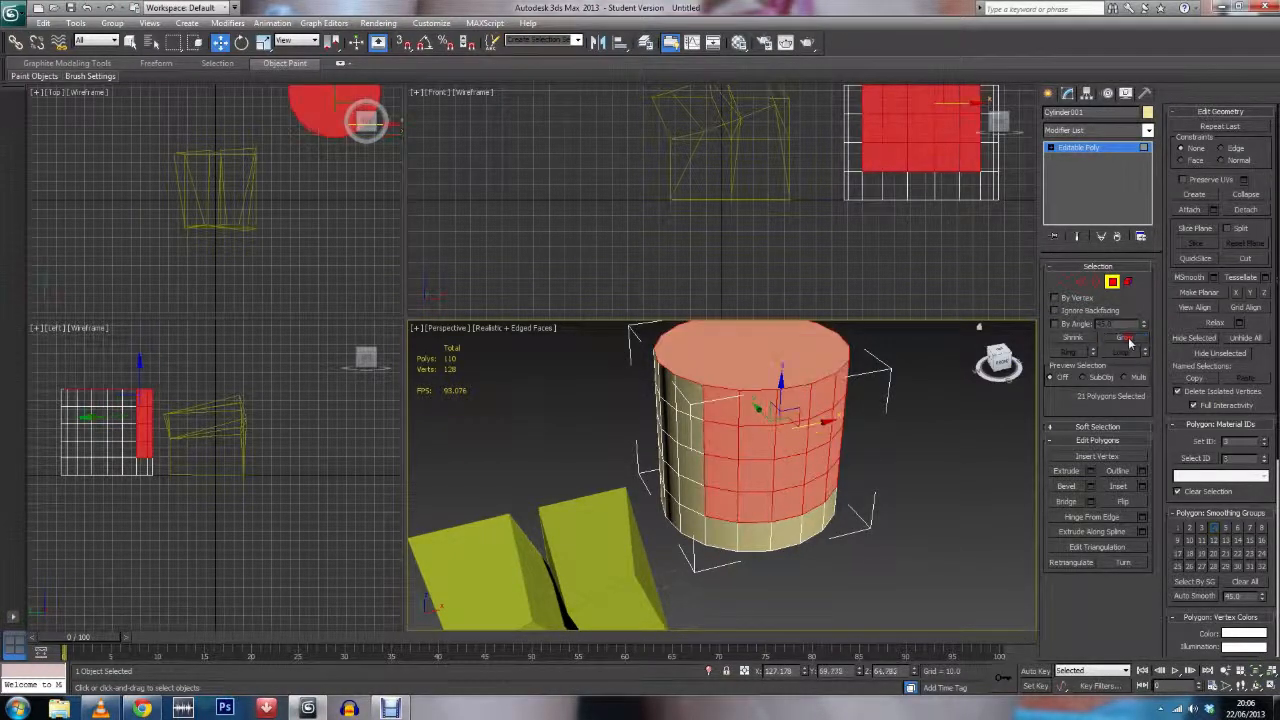
{"action": "left_click", "coordinate": [1122, 335]}
Step: Select a front polygon in the cylinder's middle row, grow the selection twice and shrink it back twice
{"action": "left_click", "coordinate": [794, 472]}
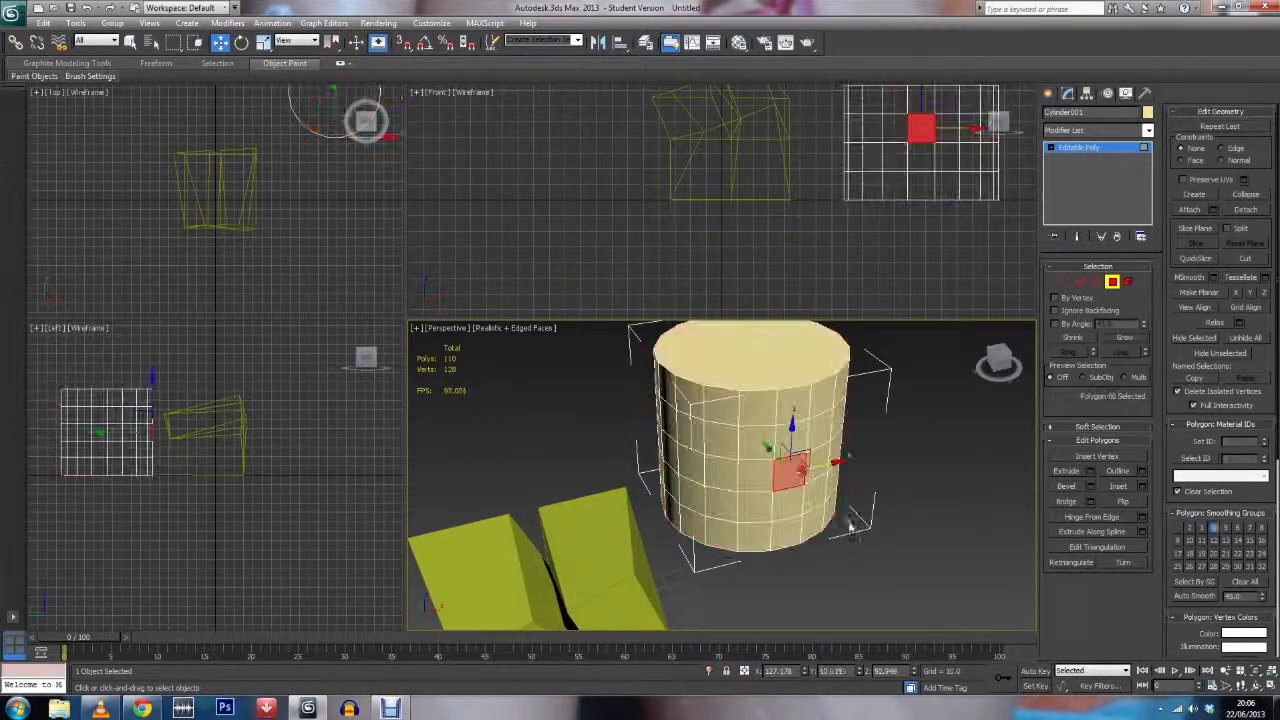
{"action": "left_click", "coordinate": [1125, 340]}
{"action": "left_click", "coordinate": [1125, 340]}
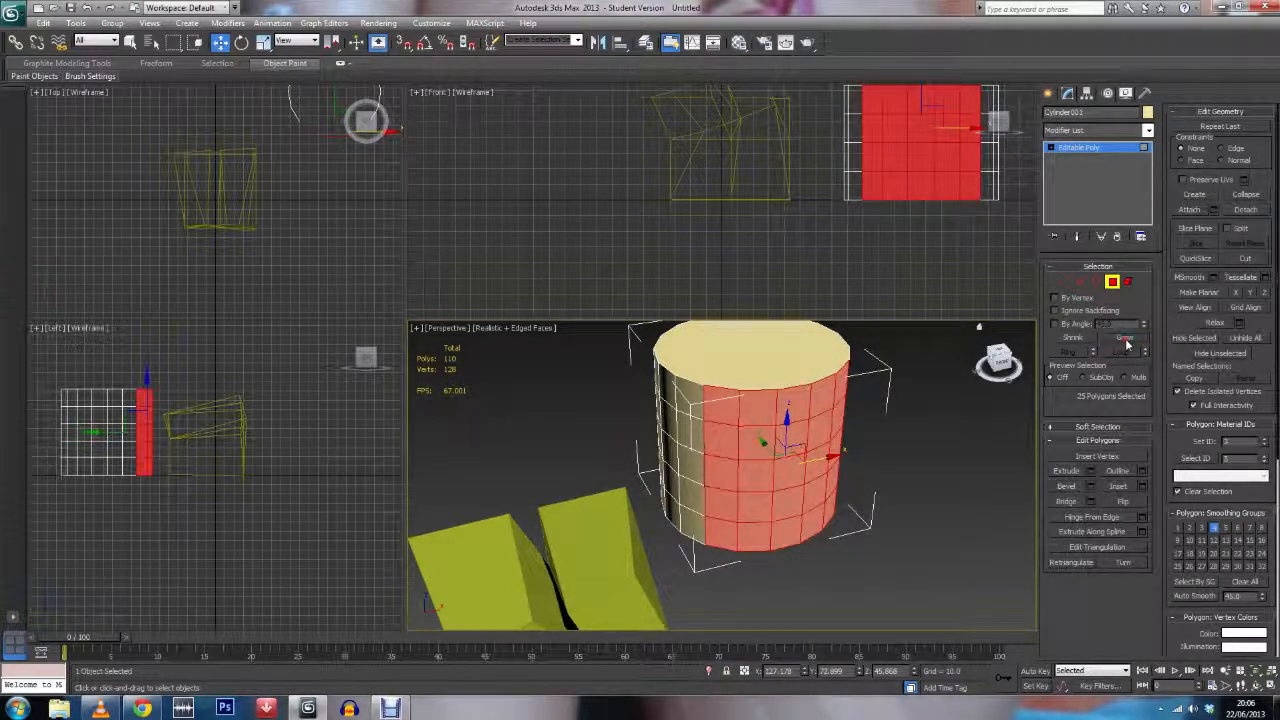
{"action": "left_click", "coordinate": [1073, 338]}
{"action": "left_click", "coordinate": [1073, 338]}
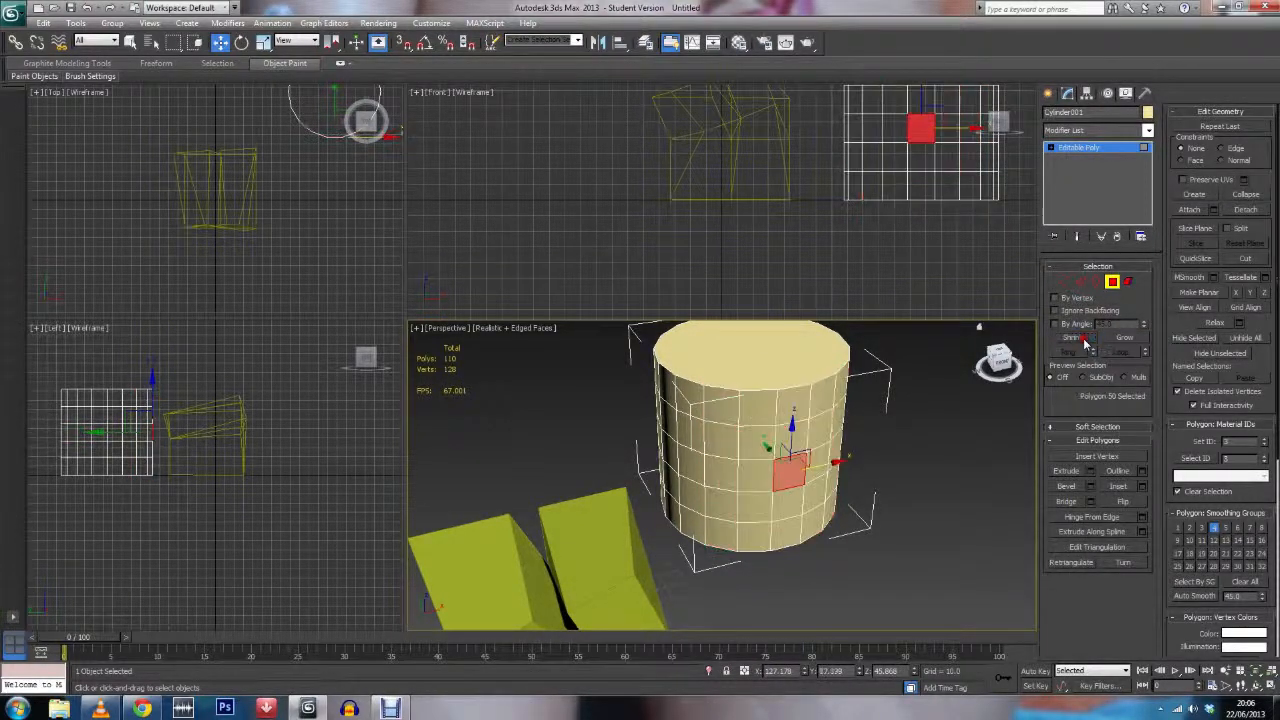
Step: Replace the selection with the full loop of polygons in the cylinder's second row from the top
{"action": "left_click", "coordinate": [881, 529]}
{"action": "left_click", "coordinate": [792, 438]}
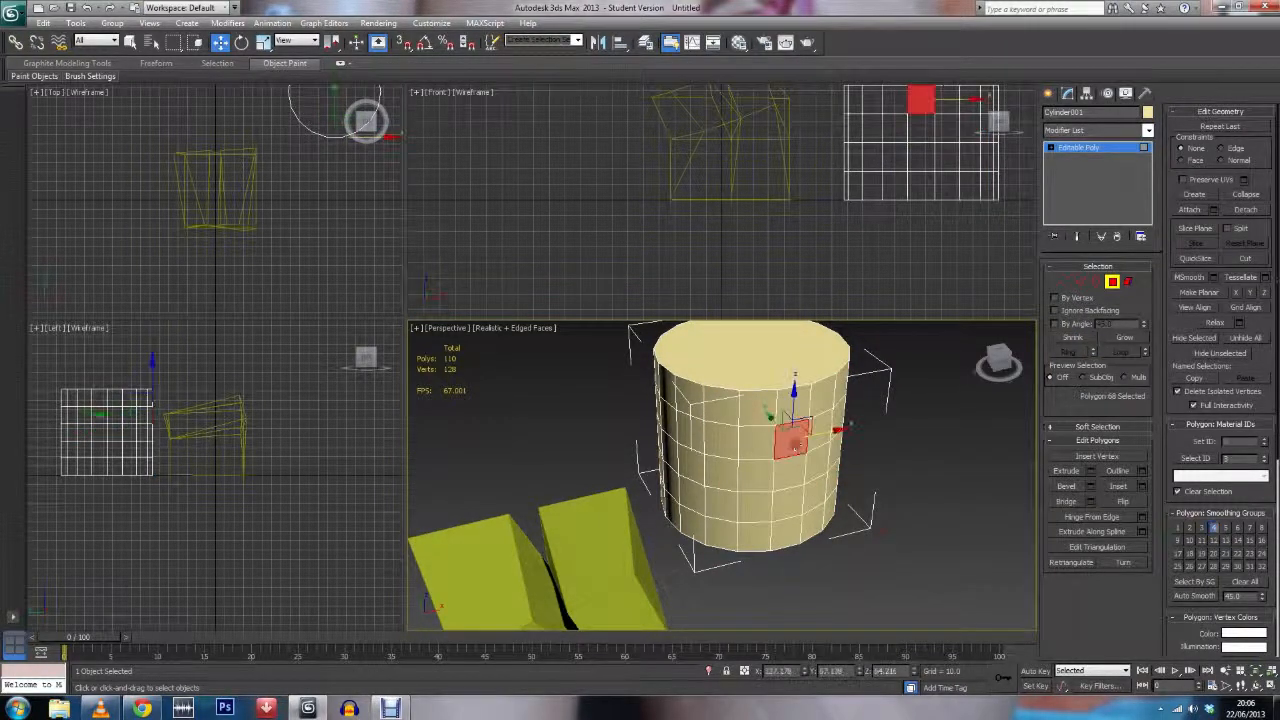
{"action": "left_click", "coordinate": [736, 445], "text": "shift"}
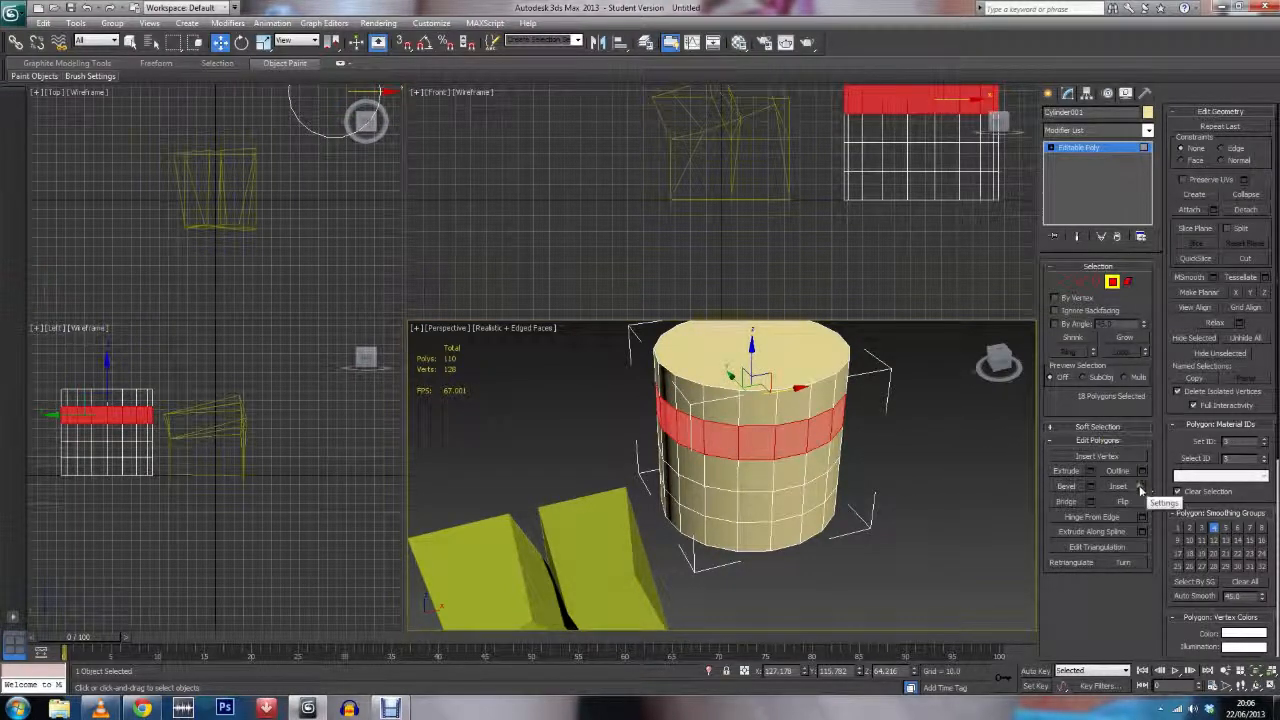
Step: Try to extrude the selected polygon band by 10 units with the extrusion type set to Local Normal
{"action": "left_click", "coordinate": [1089, 471]}
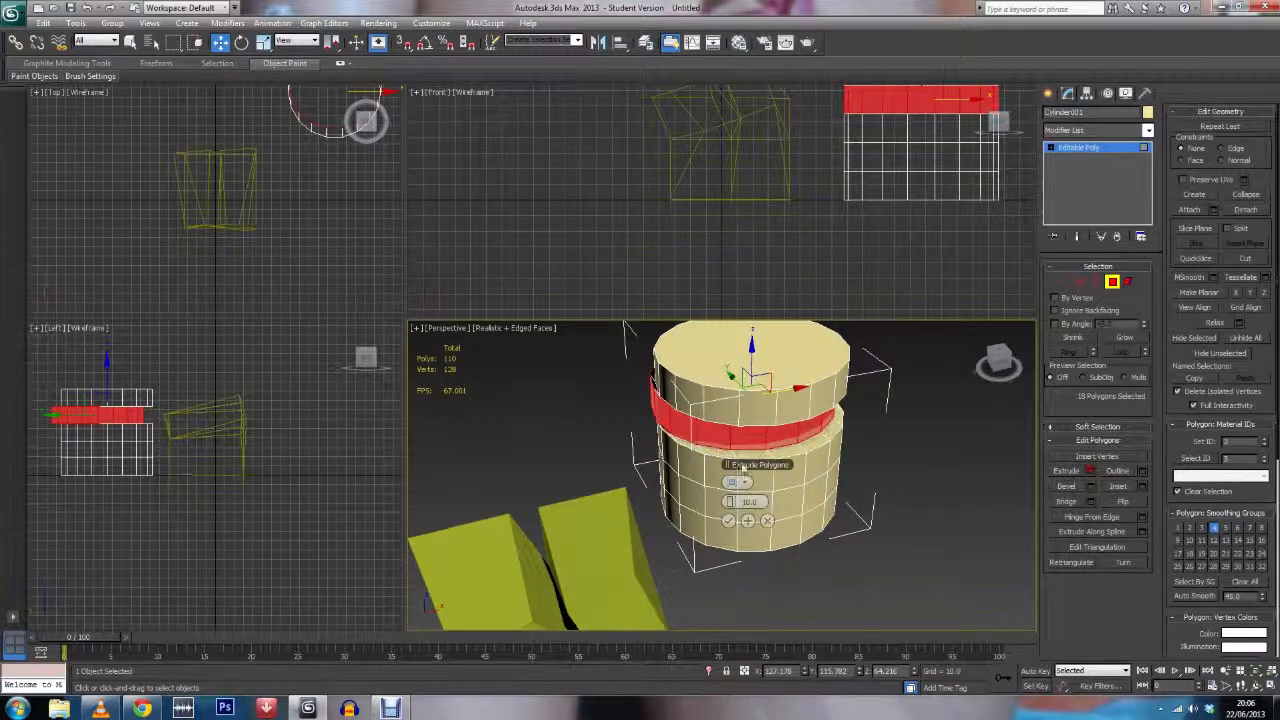
{"action": "left_click", "coordinate": [740, 482]}
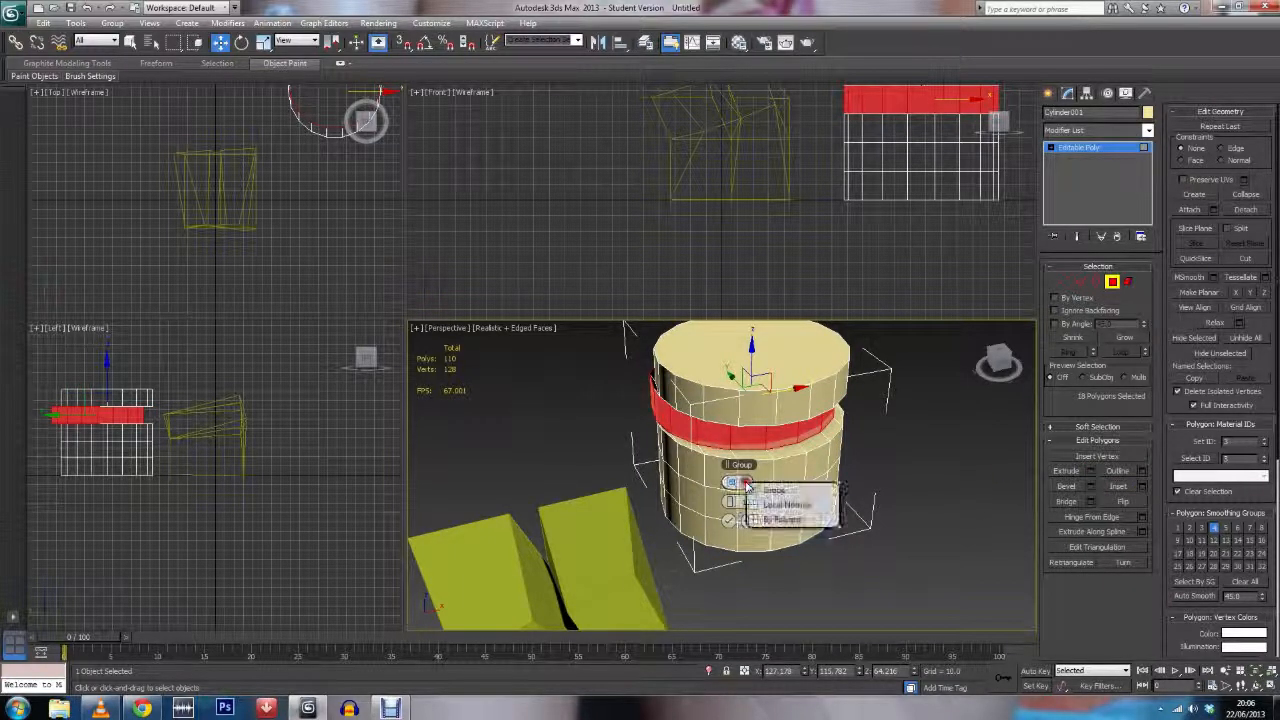
{"action": "left_click", "coordinate": [776, 504]}
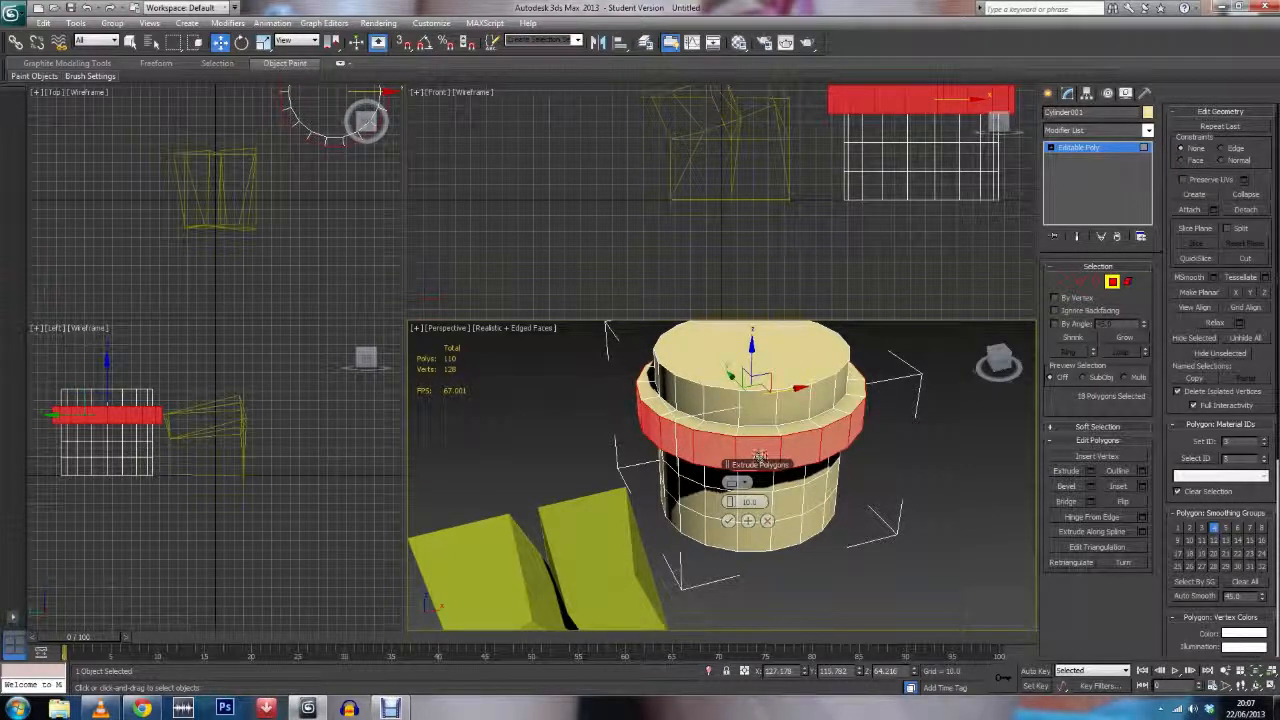
{"action": "left_click", "coordinate": [767, 520]}
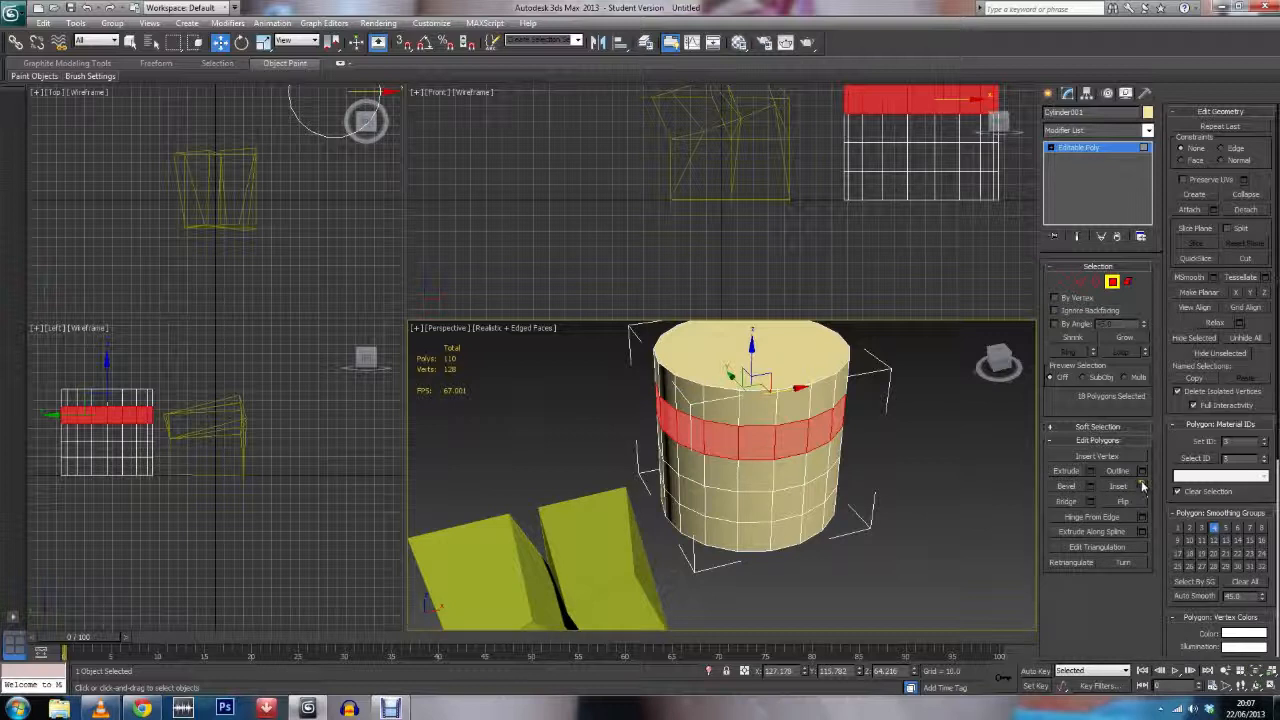
Step: Start extruding the polygon band by 10 units with the extrusion type set to By Polygon
{"action": "left_click", "coordinate": [1091, 474]}
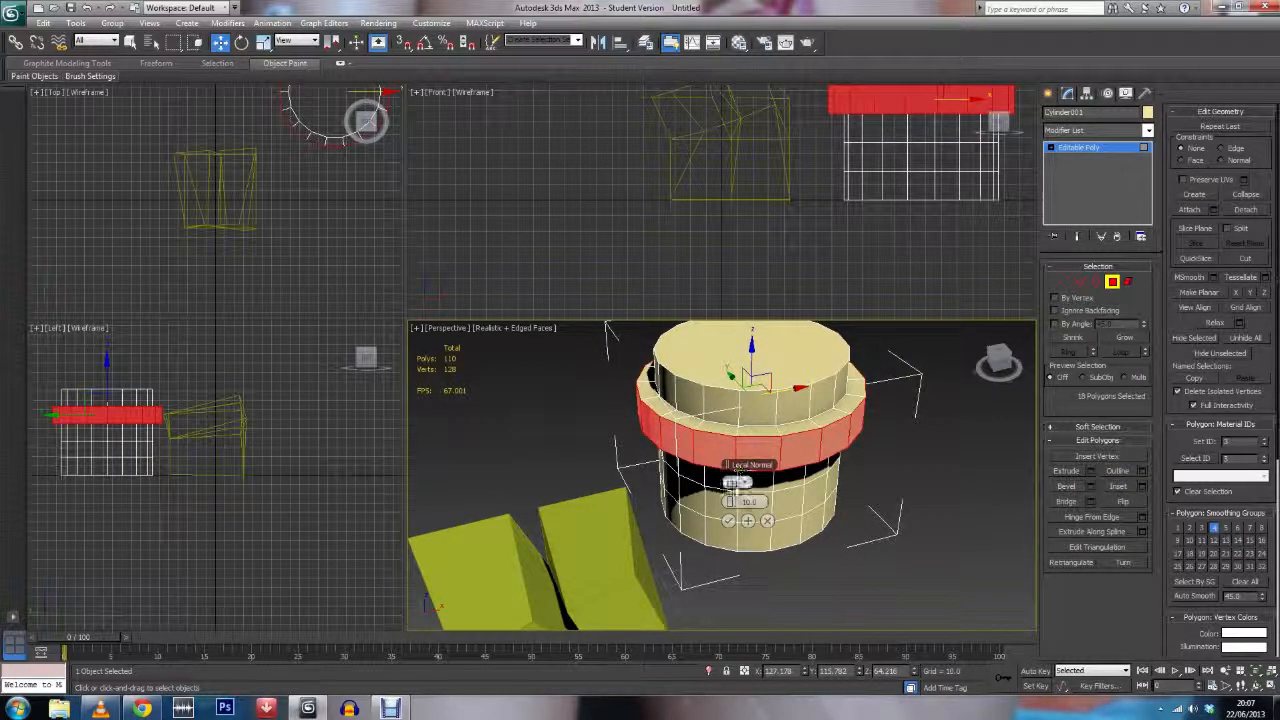
{"action": "left_click", "coordinate": [740, 484]}
{"action": "left_click", "coordinate": [752, 519]}
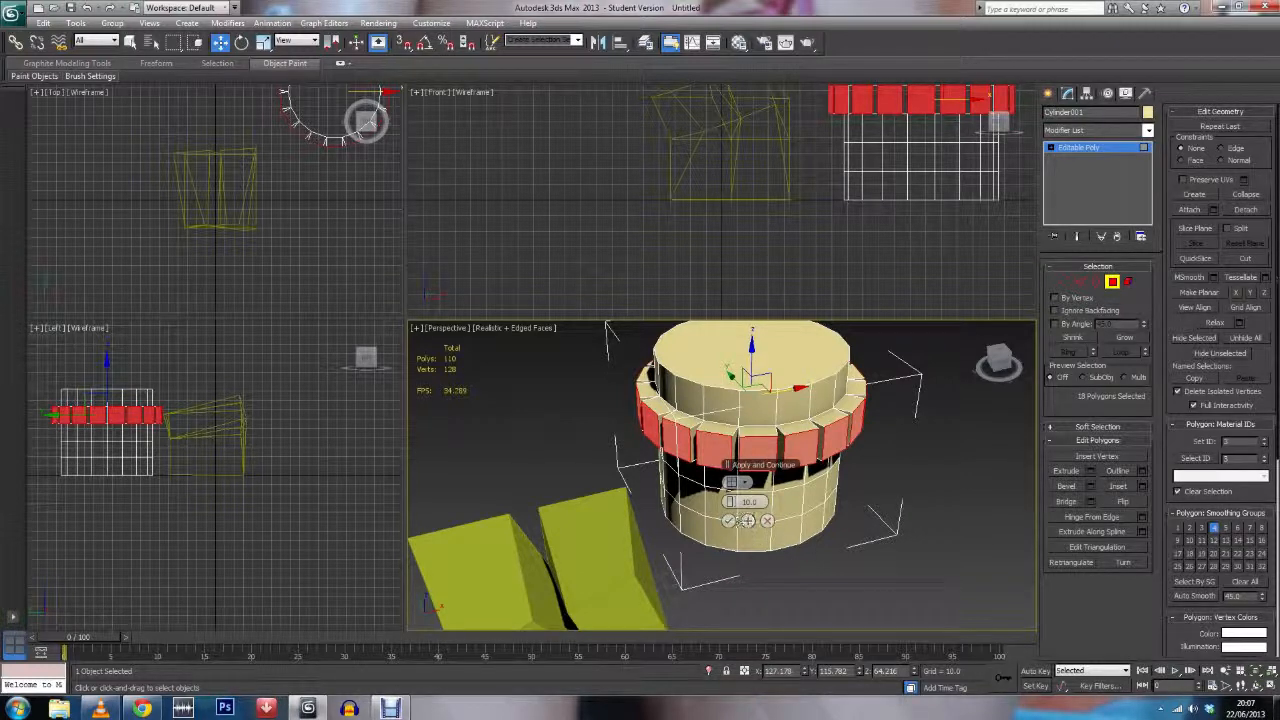
{"action": "left_click", "coordinate": [737, 520]}
Step: Extrude a single polygon in the lower rows of the cylinder's front side by 10 units and clear the selection
{"action": "left_click", "coordinate": [788, 442]}
{"action": "left_click", "coordinate": [716, 444]}
{"action": "left_click", "coordinate": [713, 497]}
{"action": "left_click", "coordinate": [753, 443]}
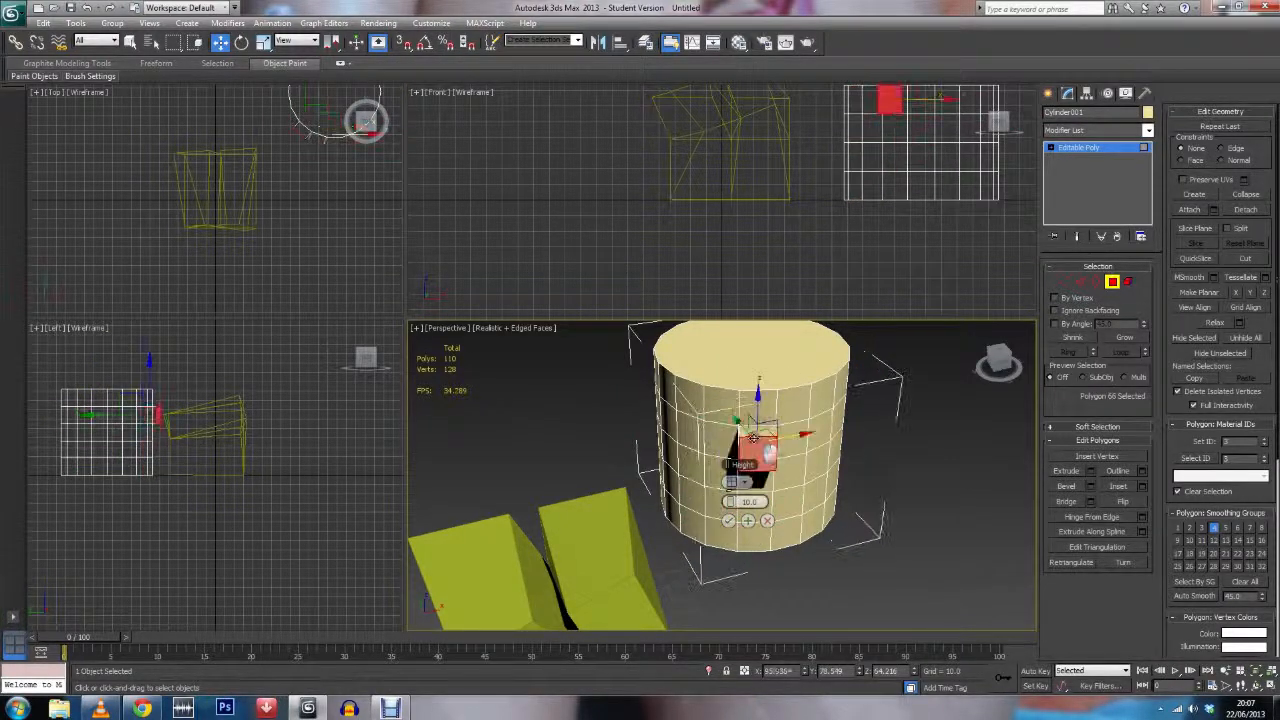
{"action": "left_click", "coordinate": [821, 505]}
{"action": "left_click", "coordinate": [728, 520]}
{"action": "left_click", "coordinate": [838, 547]}
Step: Inset the right-hand front polygon of the green box by about 7.7 units
{"action": "middle_click_drag", "start_coordinate": [838, 547], "coordinate": [806, 481], "text": "alt"}
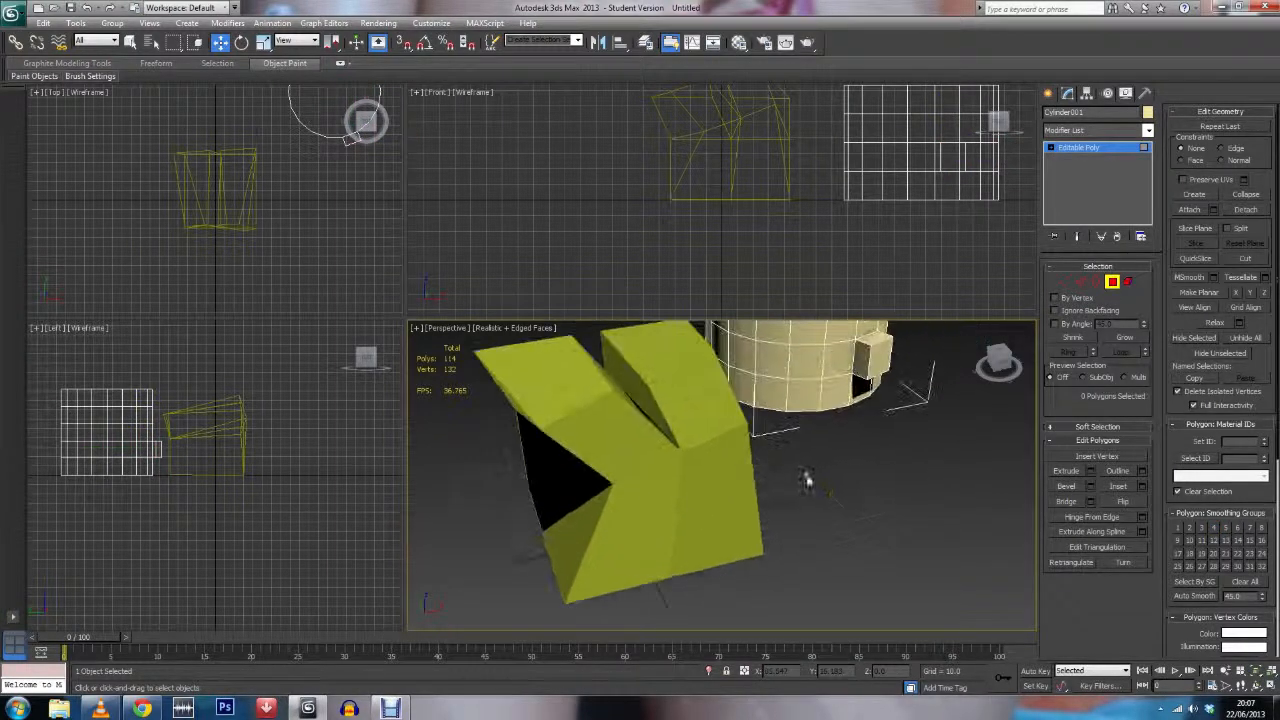
{"action": "left_click", "coordinate": [1076, 149]}
{"action": "left_click", "coordinate": [738, 492]}
{"action": "left_click", "coordinate": [1112, 282]}
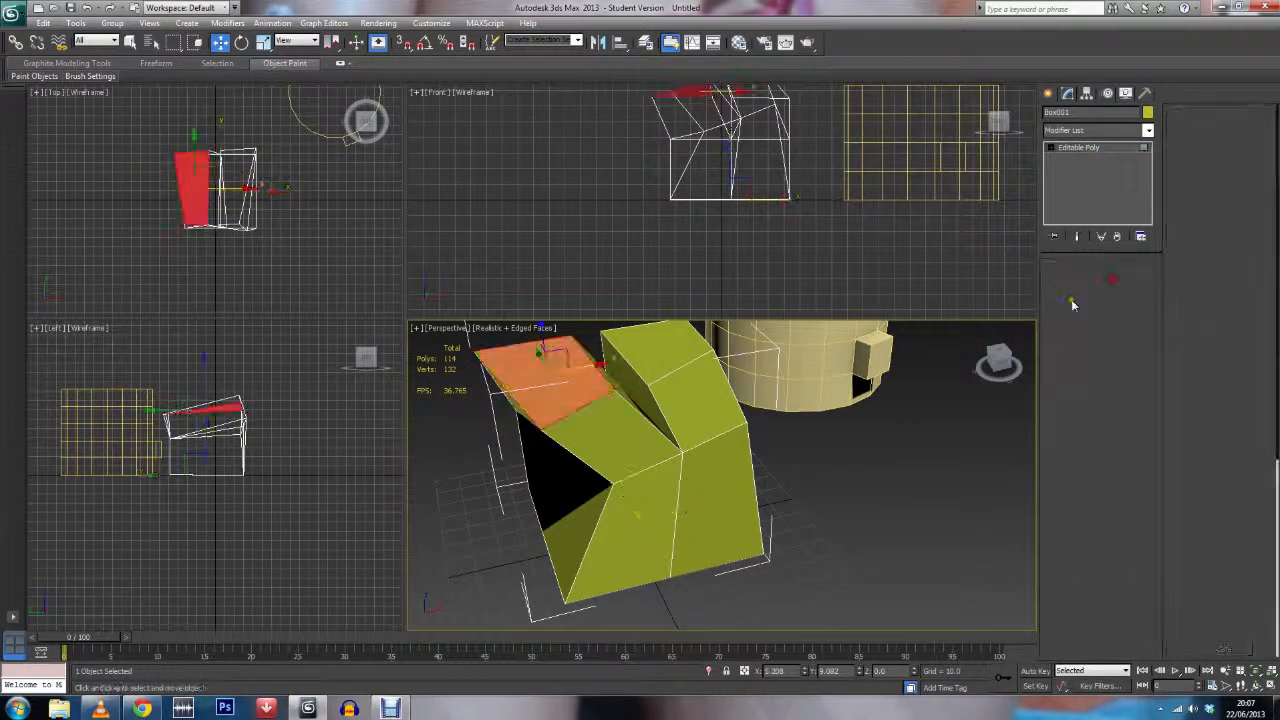
{"action": "left_click", "coordinate": [718, 505]}
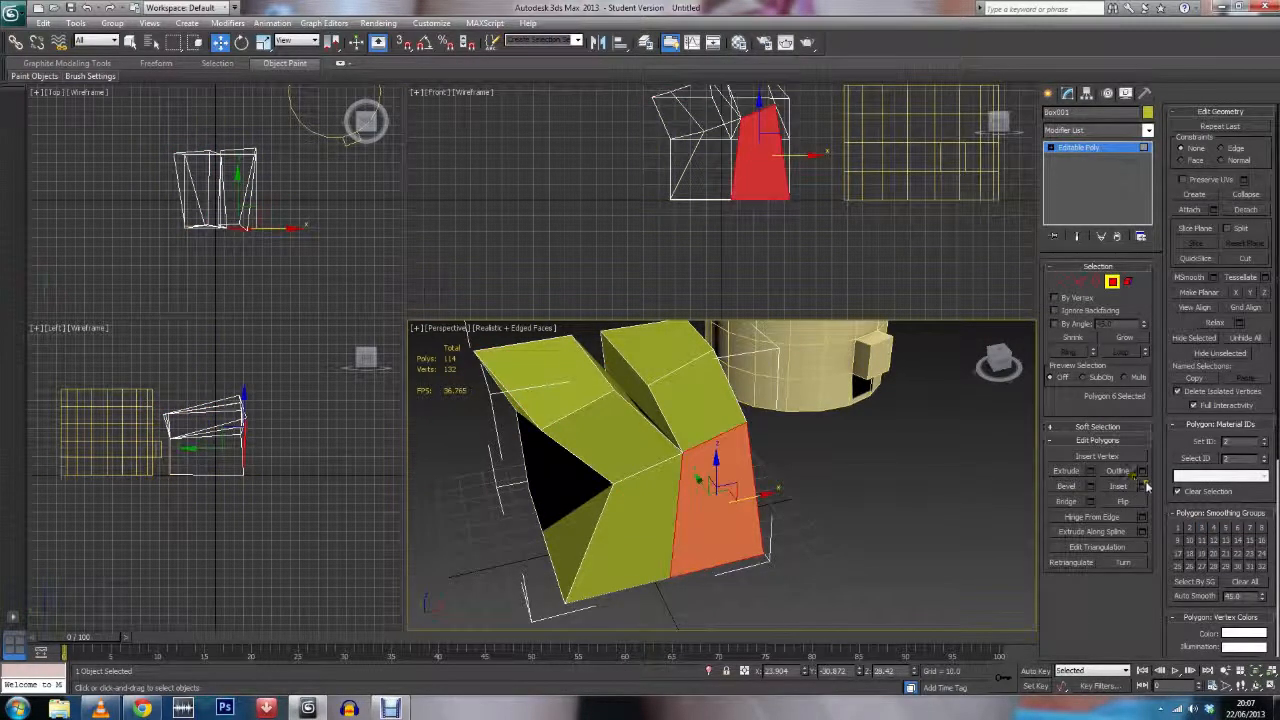
{"action": "left_click", "coordinate": [1142, 486]}
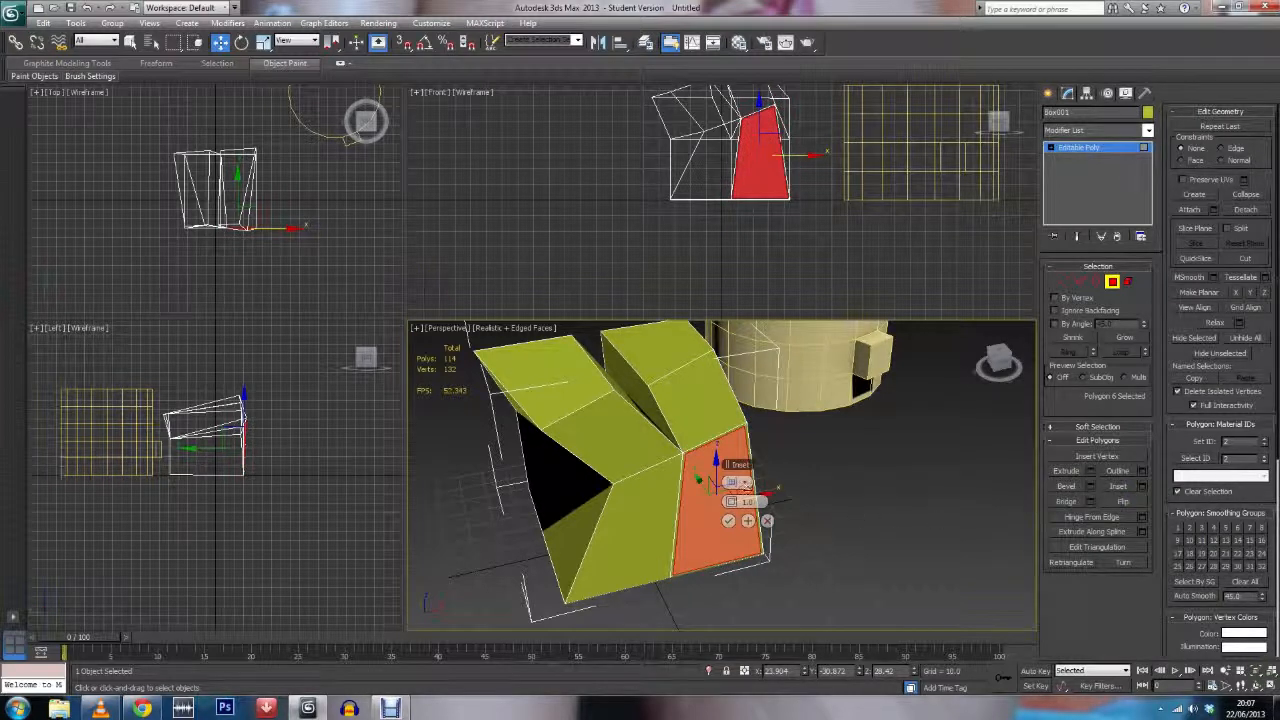
{"action": "left_click", "coordinate": [743, 486]}
{"action": "left_click", "coordinate": [746, 488]}
{"action": "right_click", "coordinate": [732, 503]}
{"action": "left_click_drag", "start_coordinate": [732, 503], "coordinate": [763, 551]}
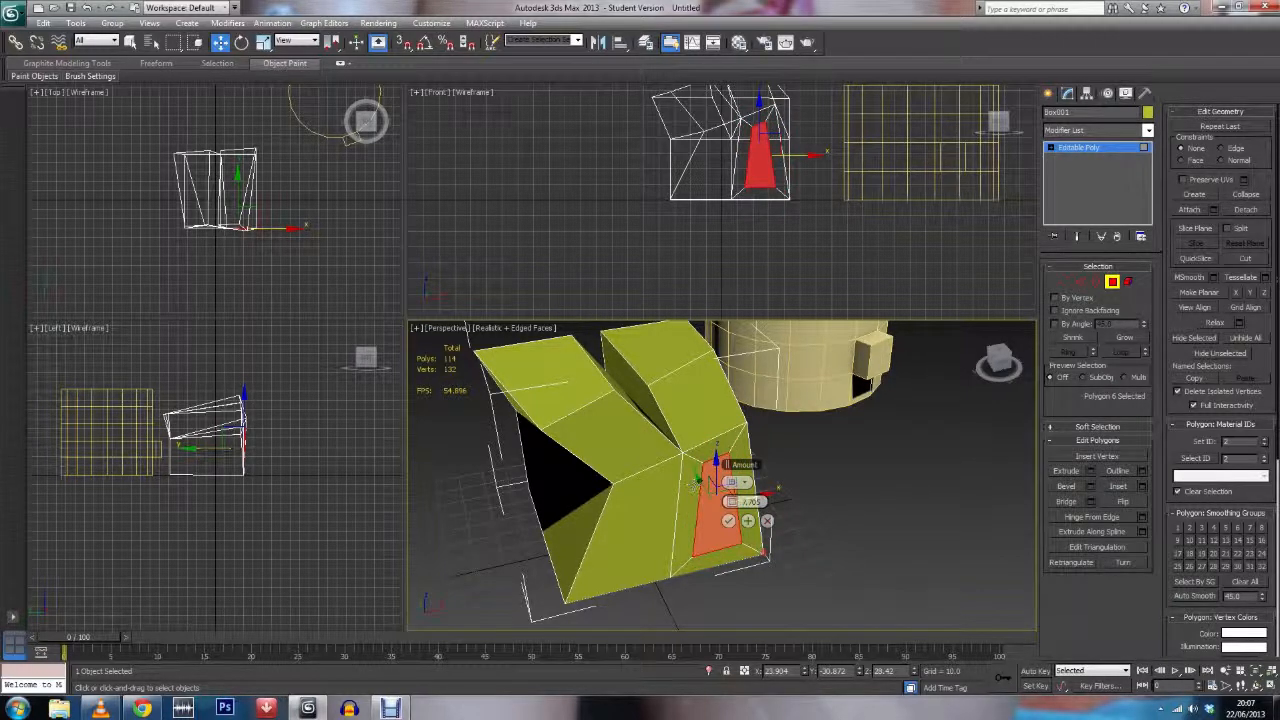
{"action": "left_click", "coordinate": [728, 521]}
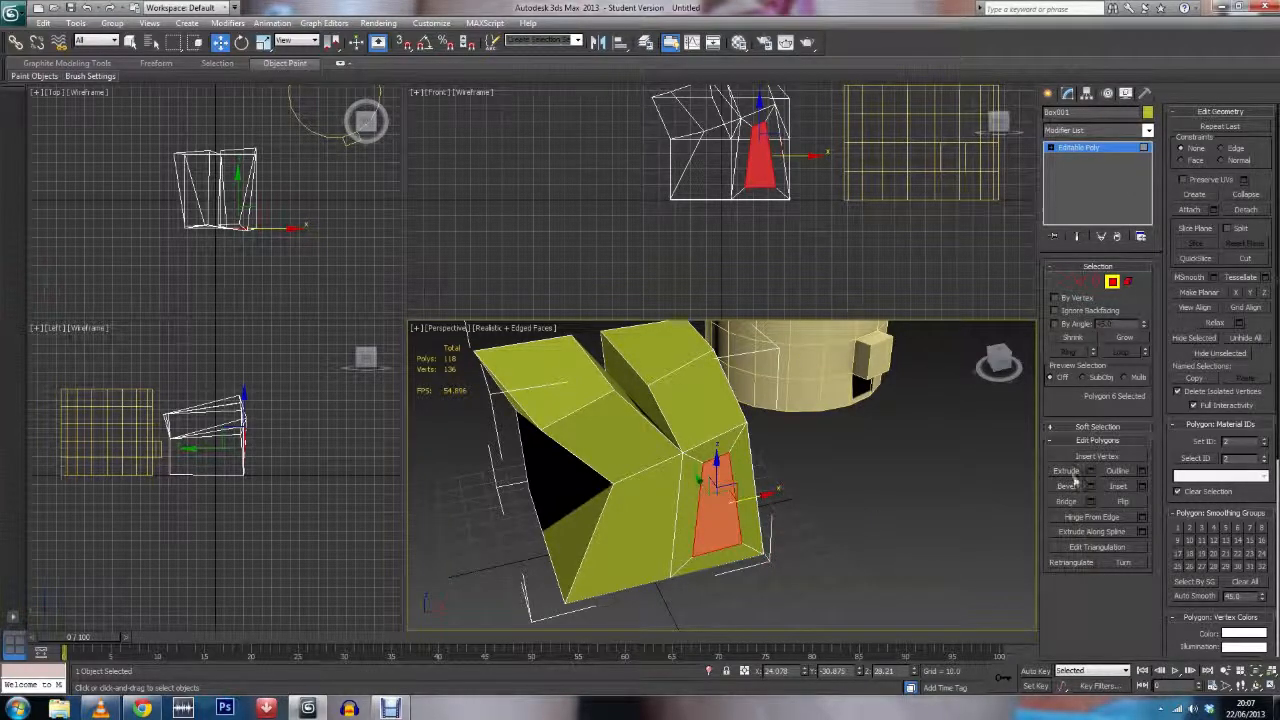
Step: Extrude the inset polygon inward by about 4 units to form a shallow recess, and deselect it
{"action": "left_click", "coordinate": [1092, 471]}
{"action": "left_click_drag", "start_coordinate": [762, 501], "coordinate": [632, 544]}
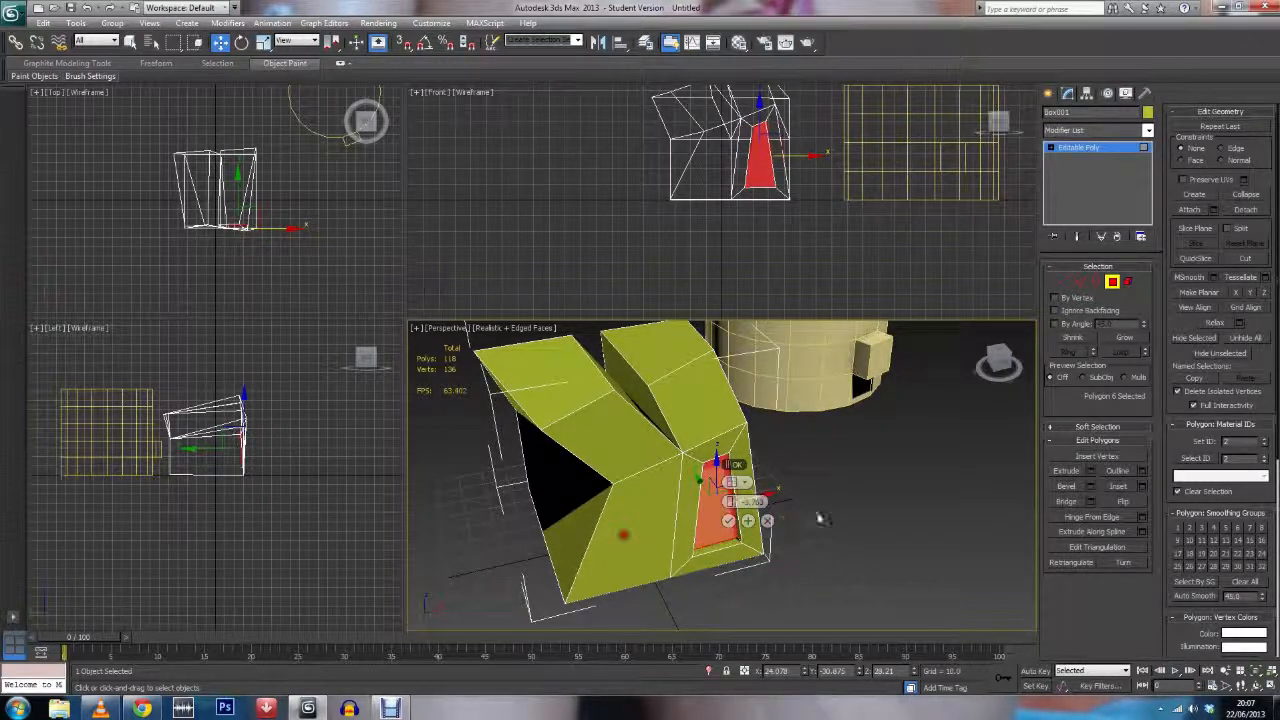
{"action": "left_click", "coordinate": [729, 524]}
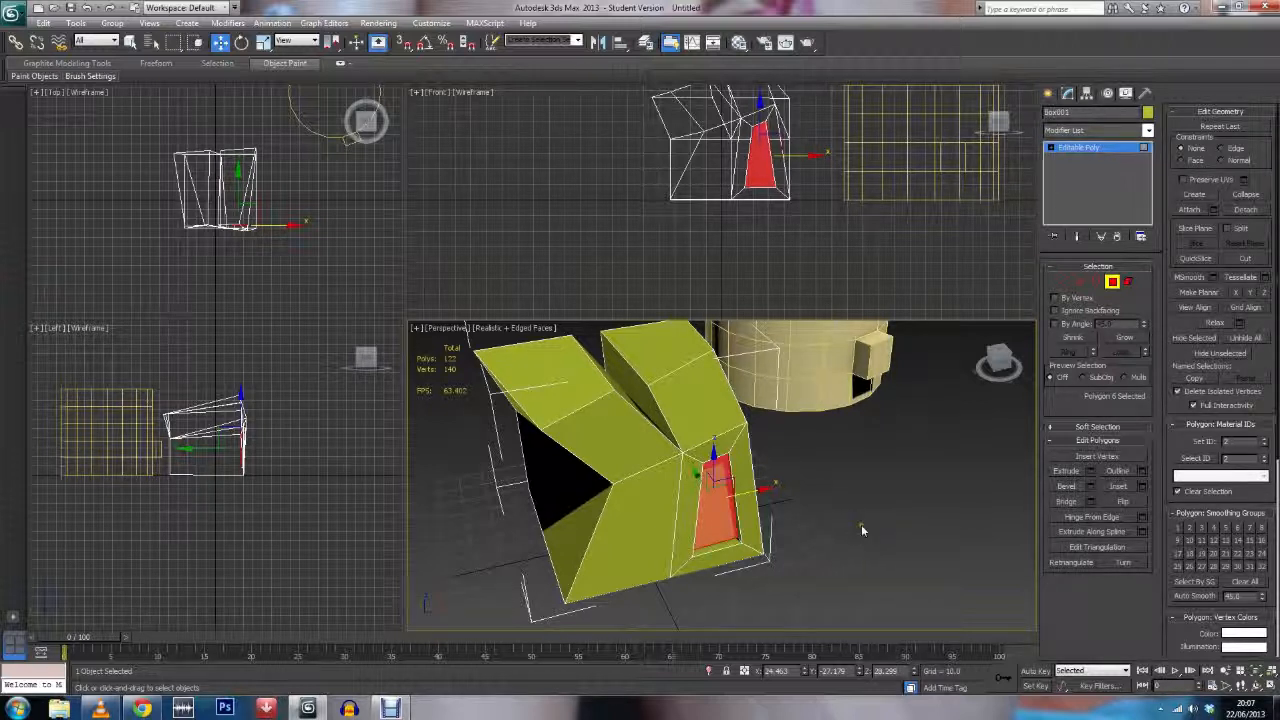
{"action": "key", "text": "Delete"}
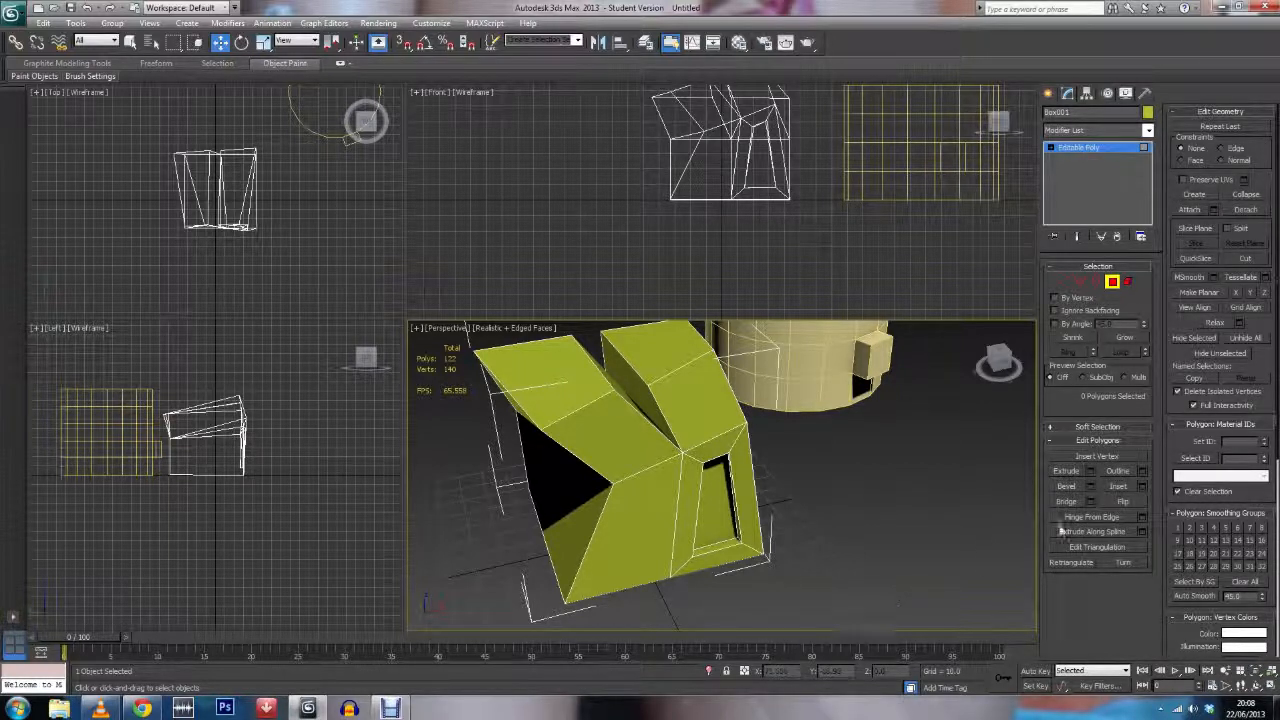
Step: Select all polygons of the box
{"action": "scroll", "coordinate": [835, 578], "scroll_direction": "down", "scroll_amount": 3}
{"action": "key", "text": "ctrl+a"}
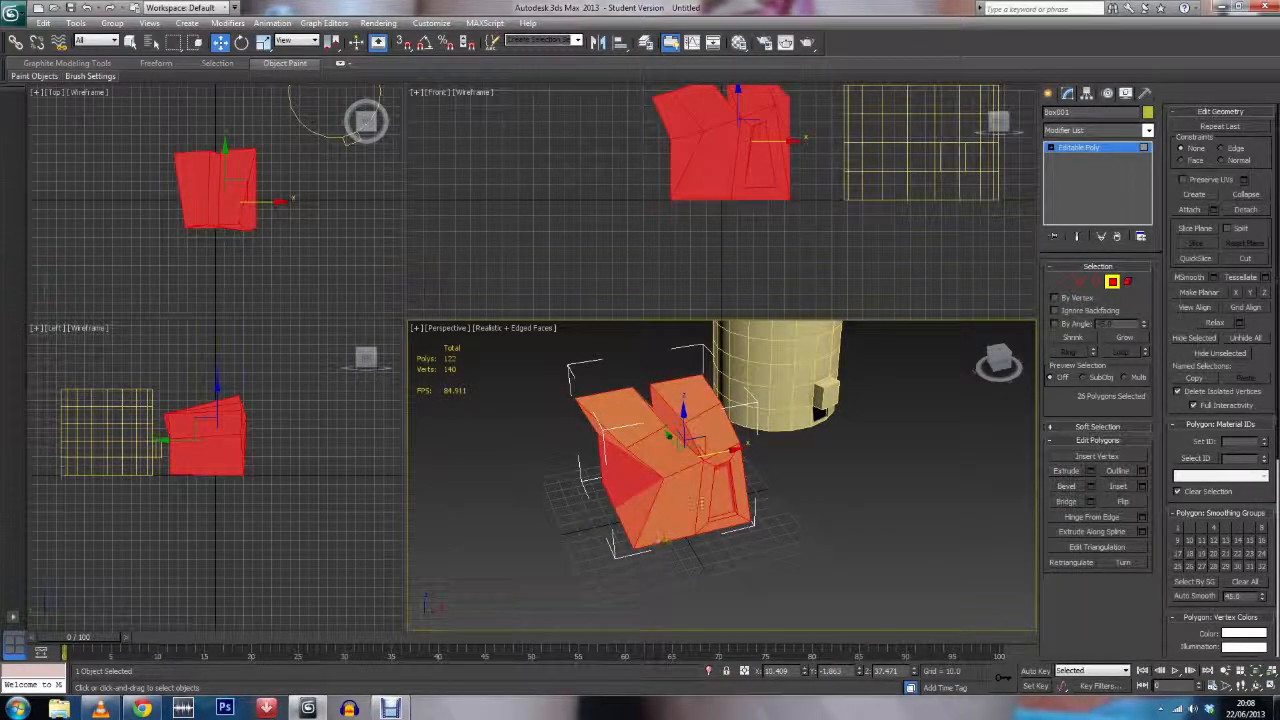
{"action": "scroll", "coordinate": [733, 560], "scroll_direction": "up", "scroll_amount": 5}
{"action": "scroll", "coordinate": [725, 575], "scroll_direction": "down", "scroll_amount": 7}
{"action": "scroll", "coordinate": [717, 582], "scroll_direction": "up", "scroll_amount": 3}
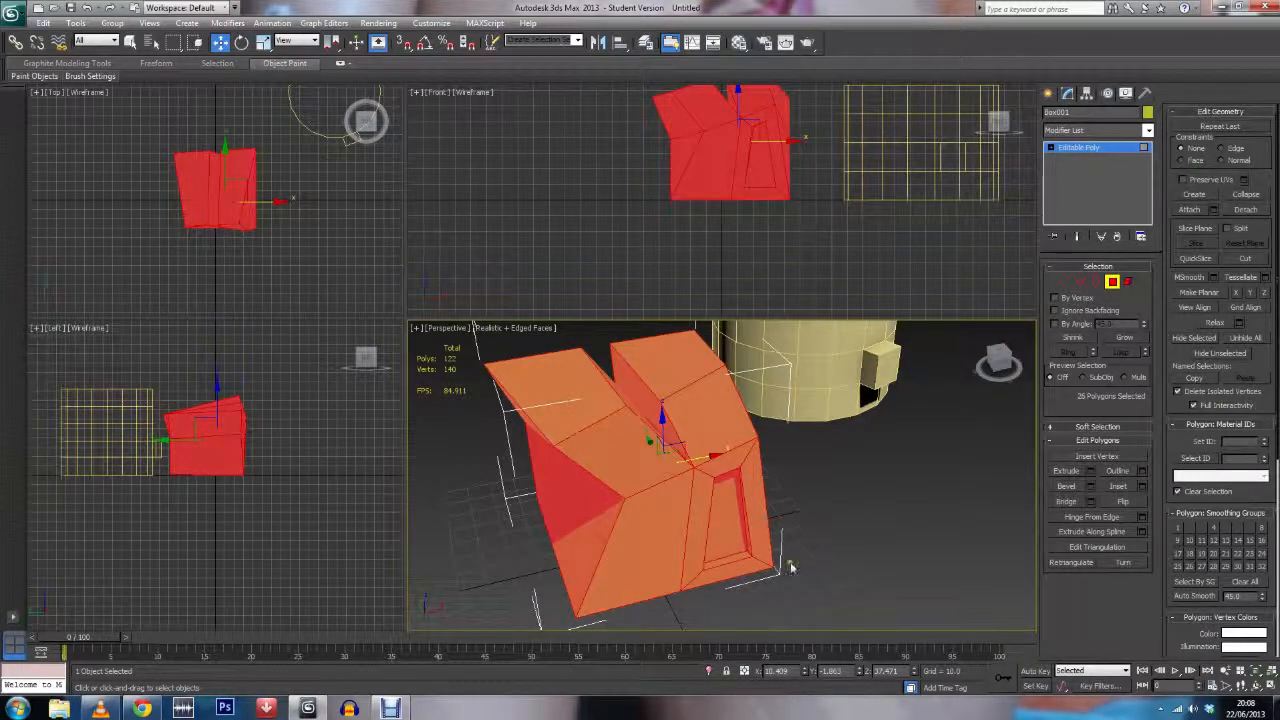
{"action": "scroll", "coordinate": [790, 570], "scroll_direction": "down", "scroll_amount": 3}
{"action": "left_click", "coordinate": [842, 590]}
{"action": "key", "text": "ctrl+a"}
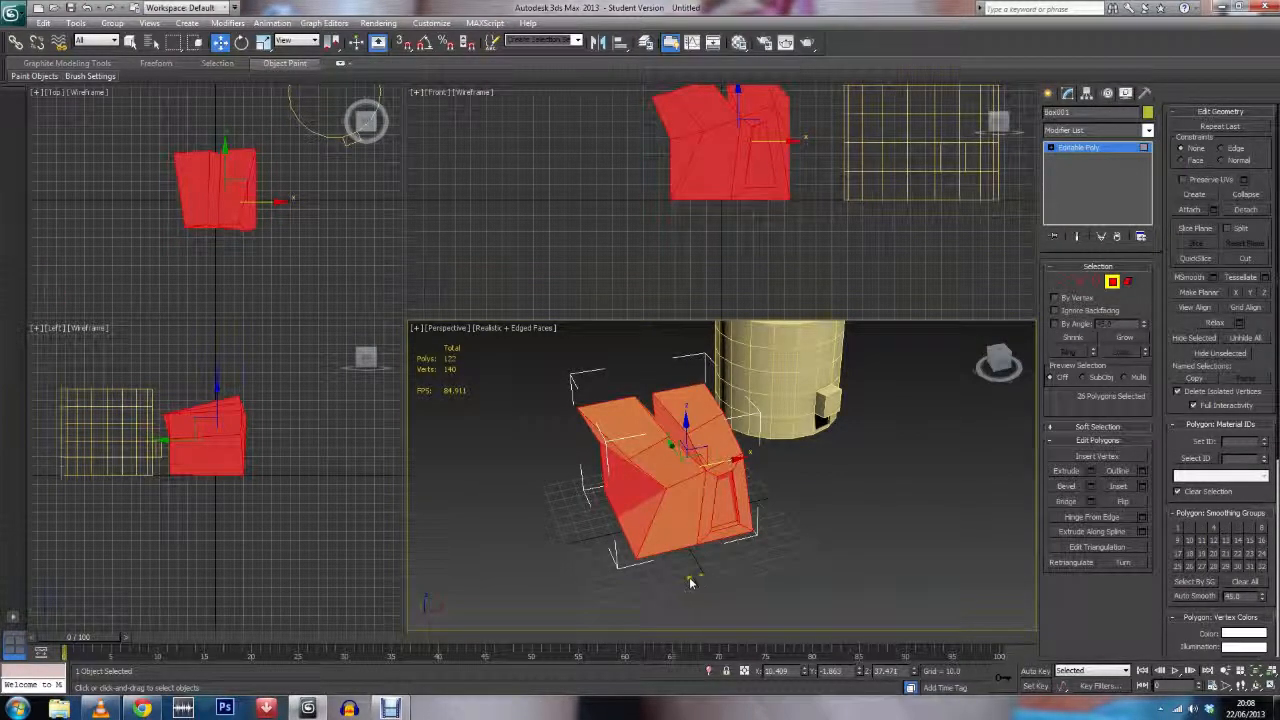
Step: Flip the selected polygons' normals twice and render the perspective view with the original normals
{"action": "left_click", "coordinate": [1122, 501]}
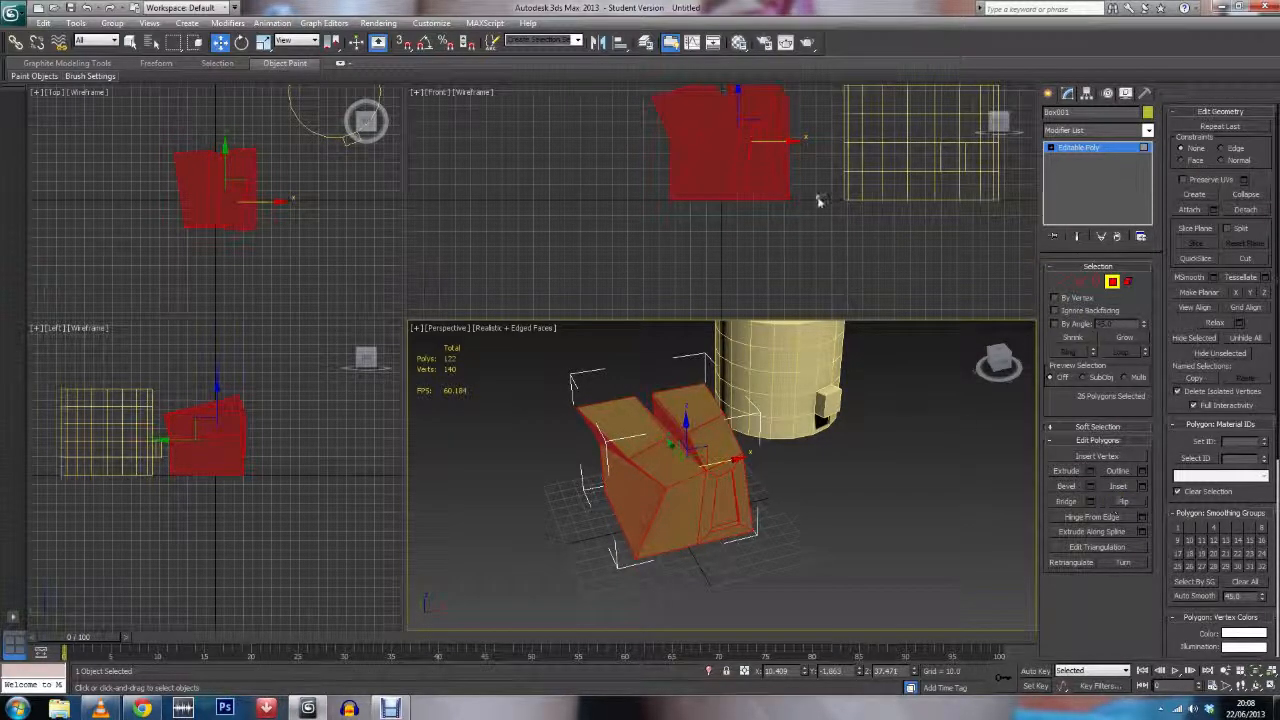
{"action": "left_click", "coordinate": [1133, 500]}
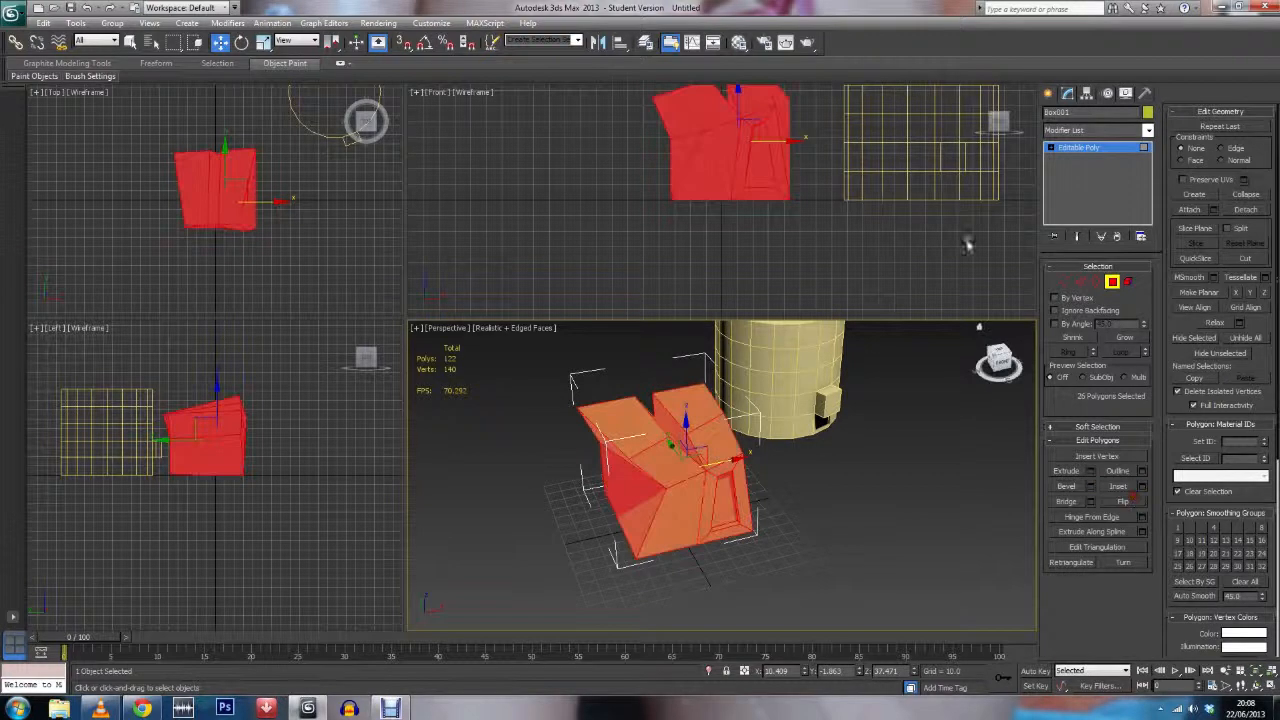
{"action": "left_click", "coordinate": [807, 43]}
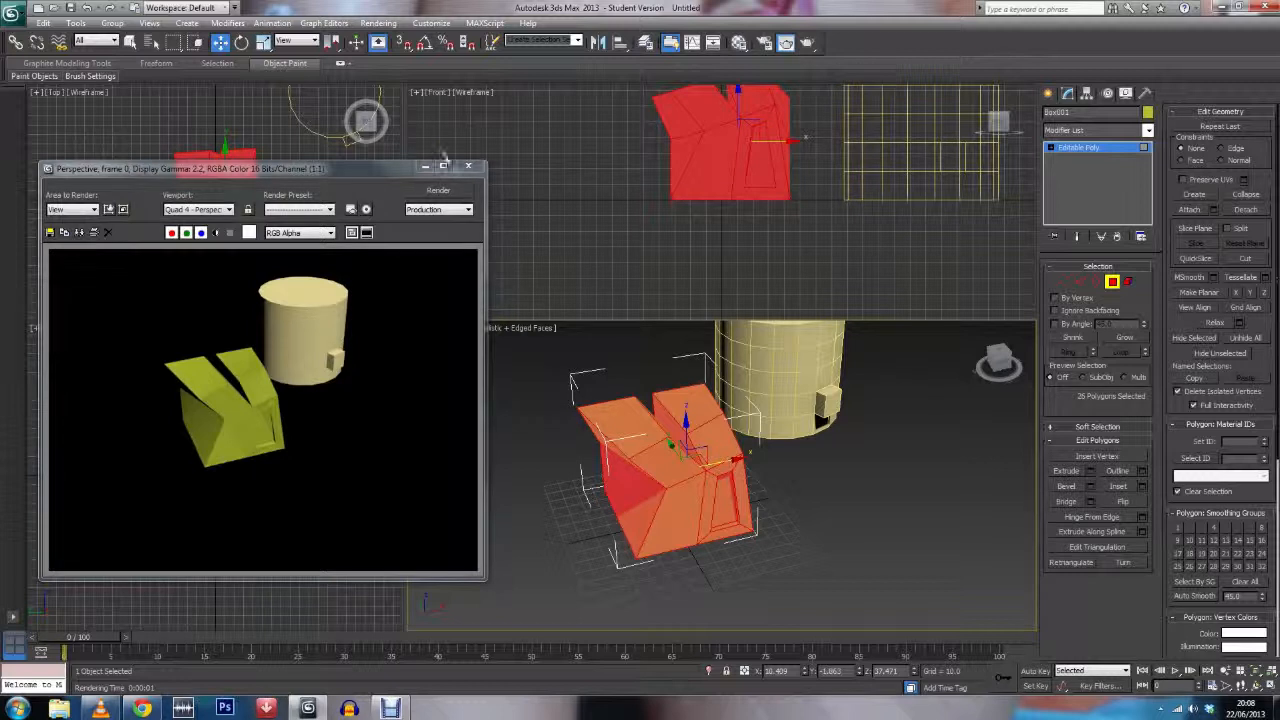
{"action": "left_click", "coordinate": [468, 166]}
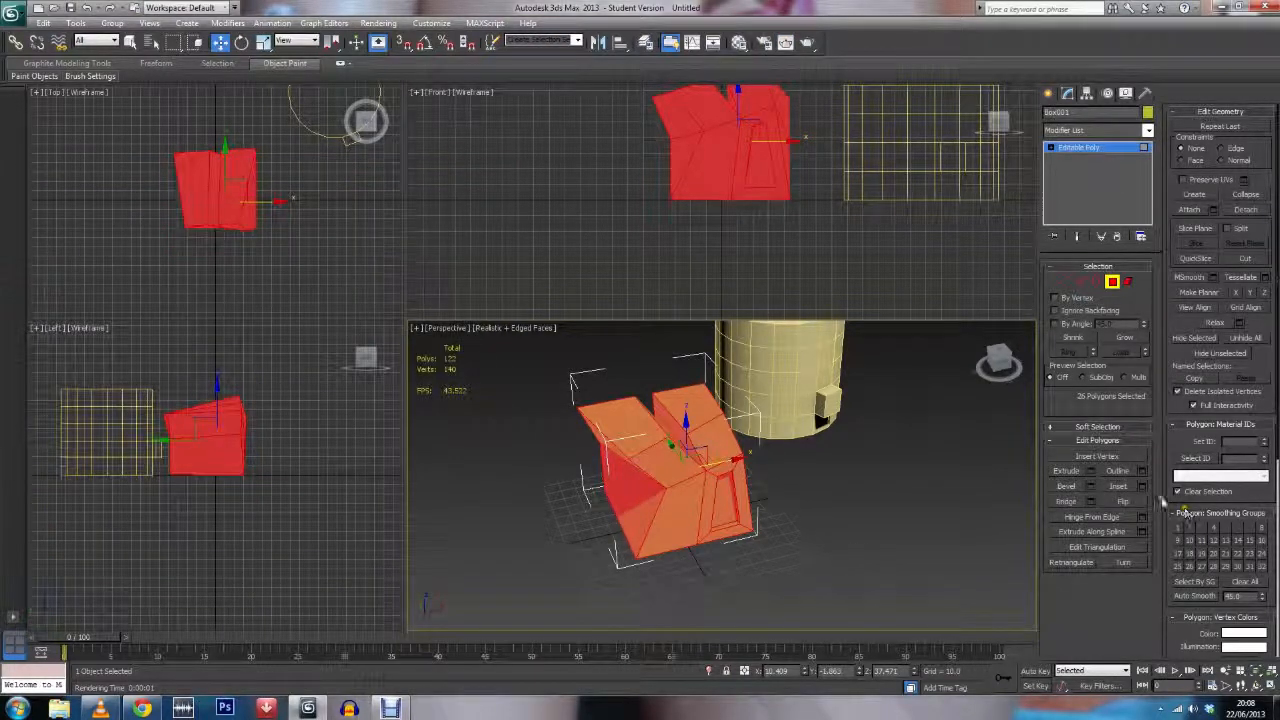
Step: Flip the normals of all the box's polygons and render the perspective view to examine the inverted faces
{"action": "left_click", "coordinate": [807, 43]}
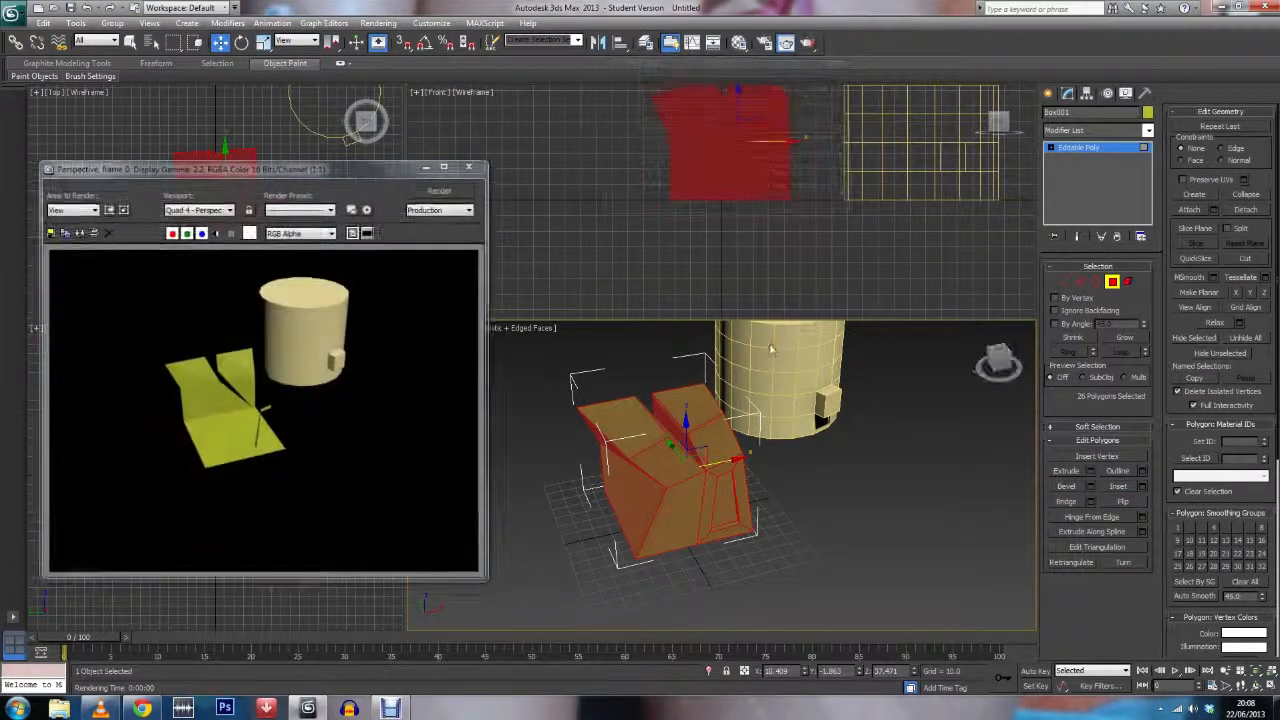
{"action": "middle_click", "coordinate": [330, 468]}
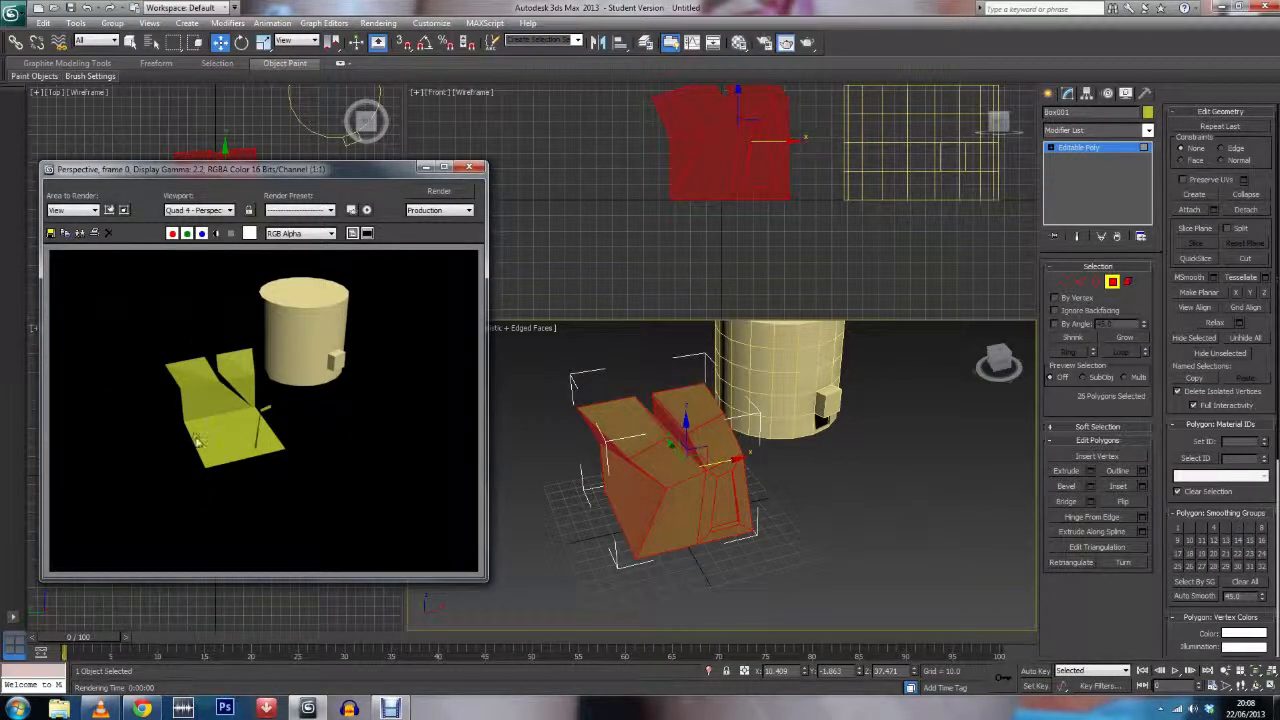
{"action": "mouse_move", "coordinate": [670, 494]}
{"action": "middle_mouse_down", "text": "alt"}
{"action": "mouse_move", "coordinate": [761, 504]}
{"action": "mouse_move", "coordinate": [916, 446]}
{"action": "mouse_move", "coordinate": [742, 484]}
{"action": "mouse_move", "coordinate": [672, 480]}
{"action": "middle_mouse_up", "text": "alt"}
{"action": "left_click", "coordinate": [240, 462]}
{"action": "scroll", "coordinate": [284, 460], "scroll_direction": "up", "scroll_amount": 1}
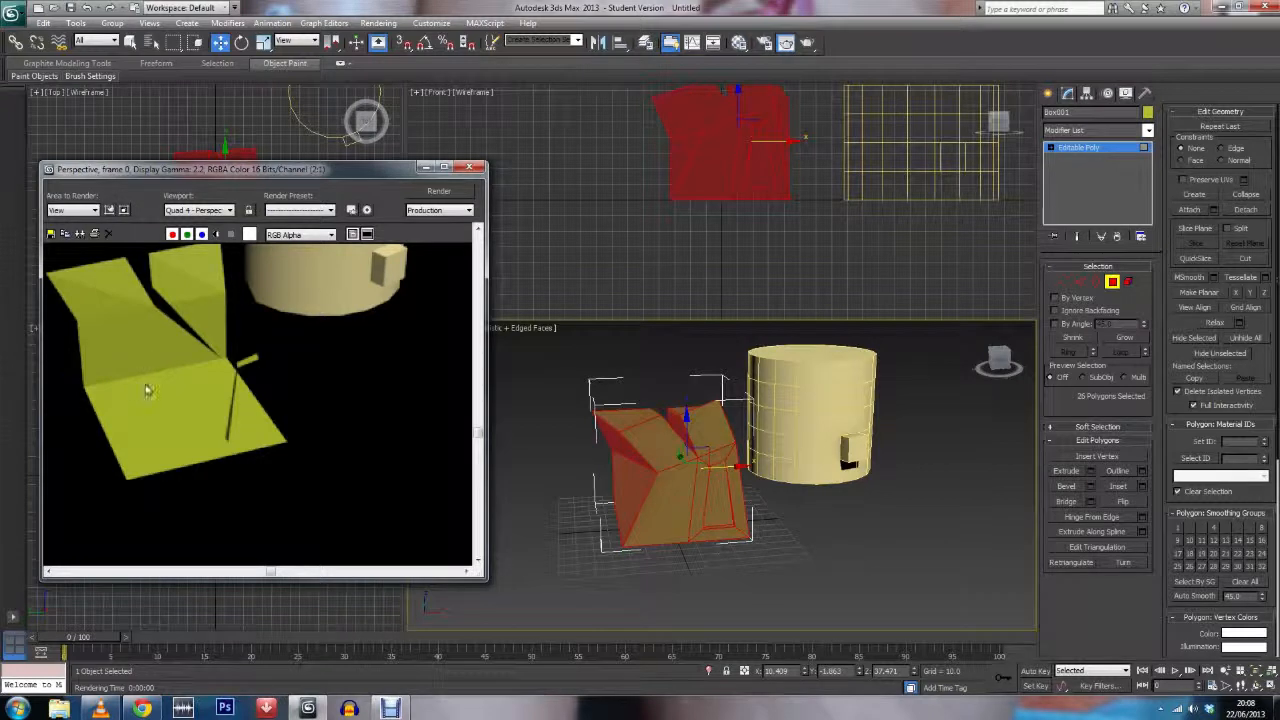
{"action": "scroll", "coordinate": [294, 367], "scroll_direction": "down", "scroll_amount": 2}
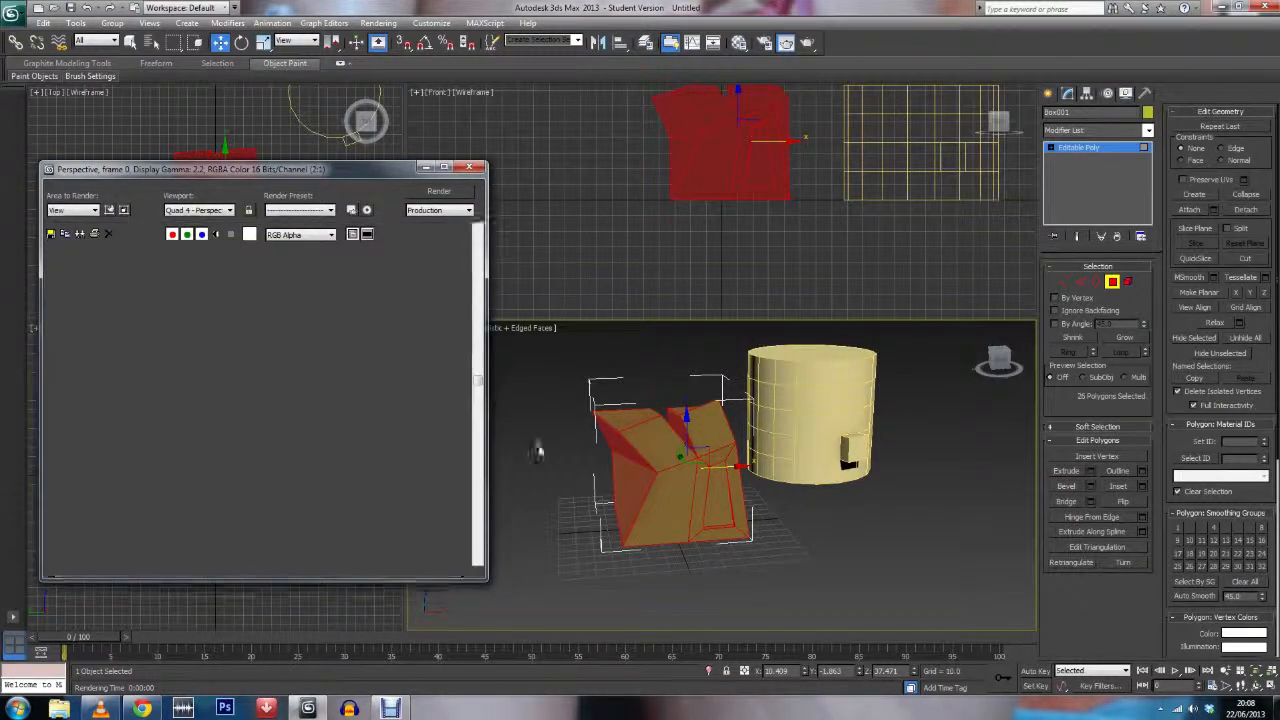
Step: Flip the box's normals back, render the perspective view again and clear the polygon selection
{"action": "left_click", "coordinate": [1122, 503]}
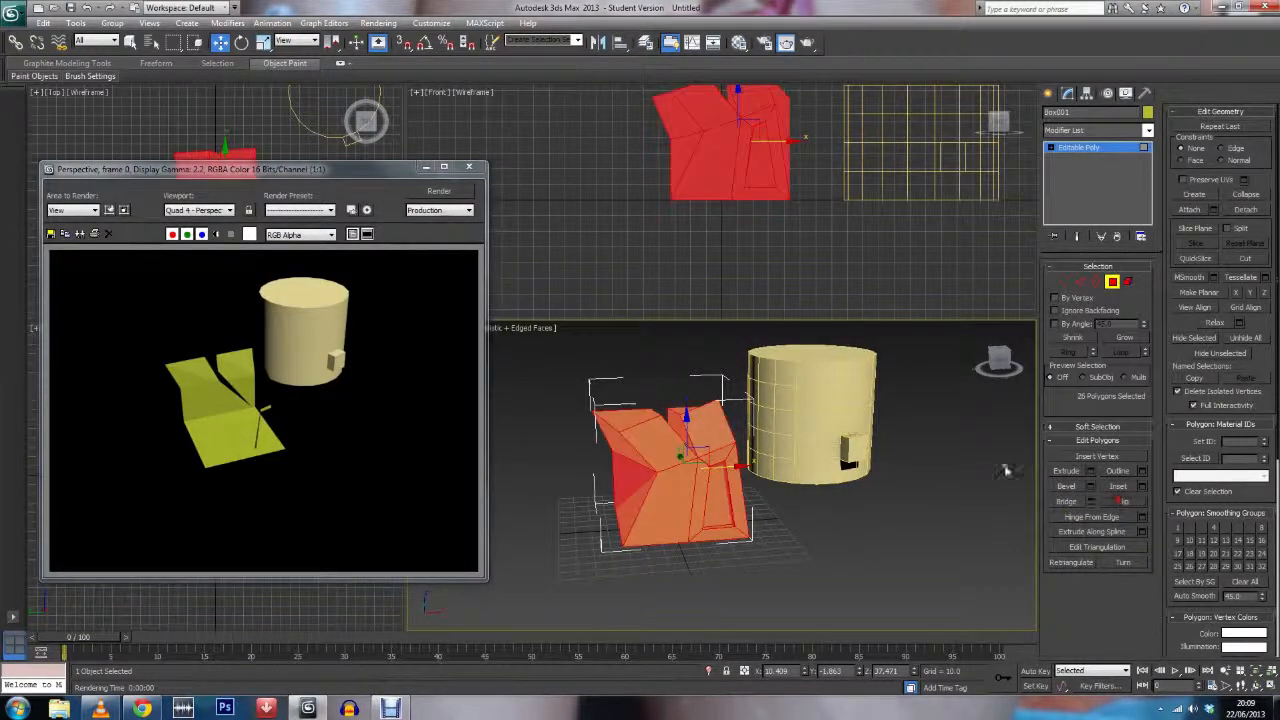
{"action": "left_click", "coordinate": [809, 50]}
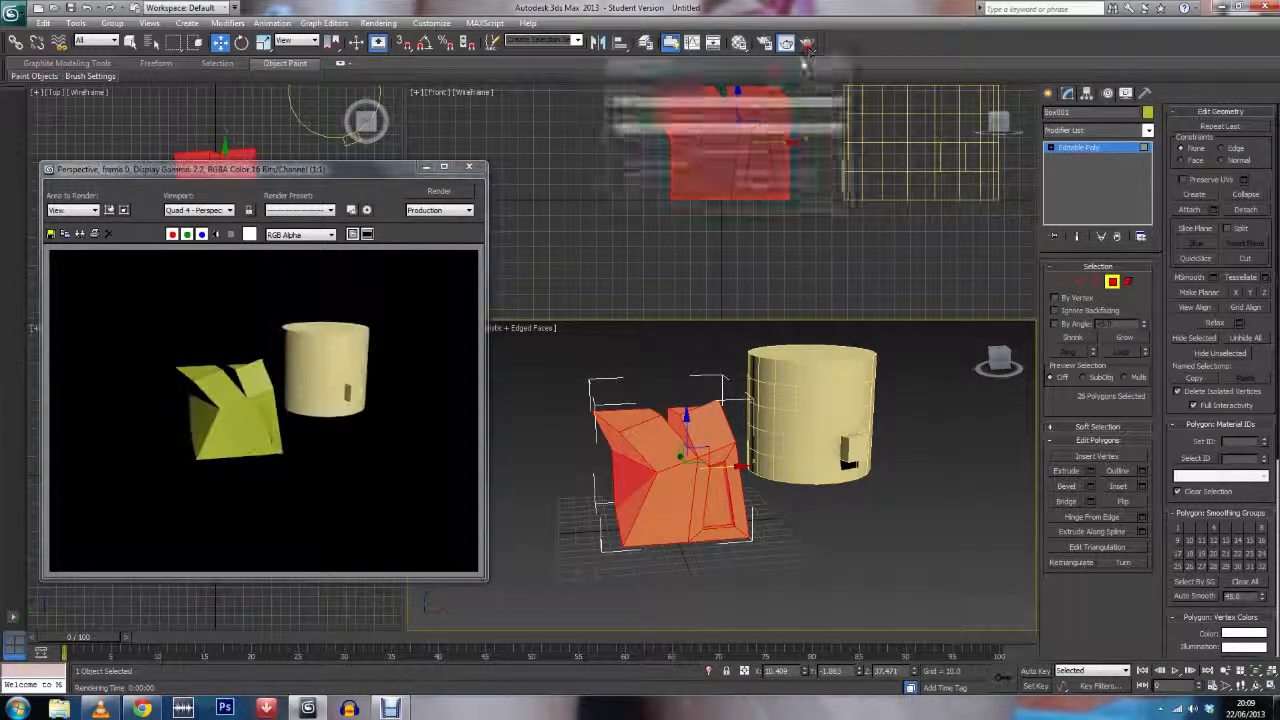
{"action": "left_click", "coordinate": [469, 167]}
{"action": "left_click", "coordinate": [834, 530]}
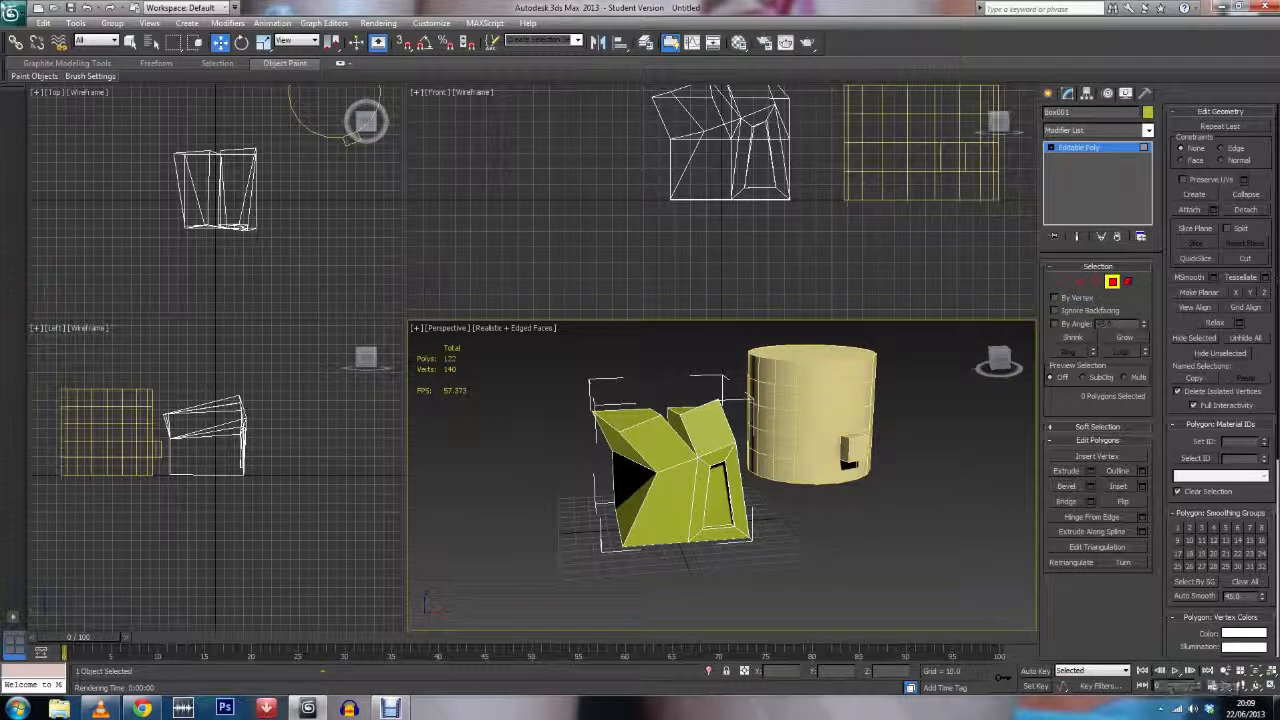
Step: Leave polygon editing and delete the whole reshaped box
{"action": "scroll", "coordinate": [740, 580], "scroll_direction": "up", "scroll_amount": 4}
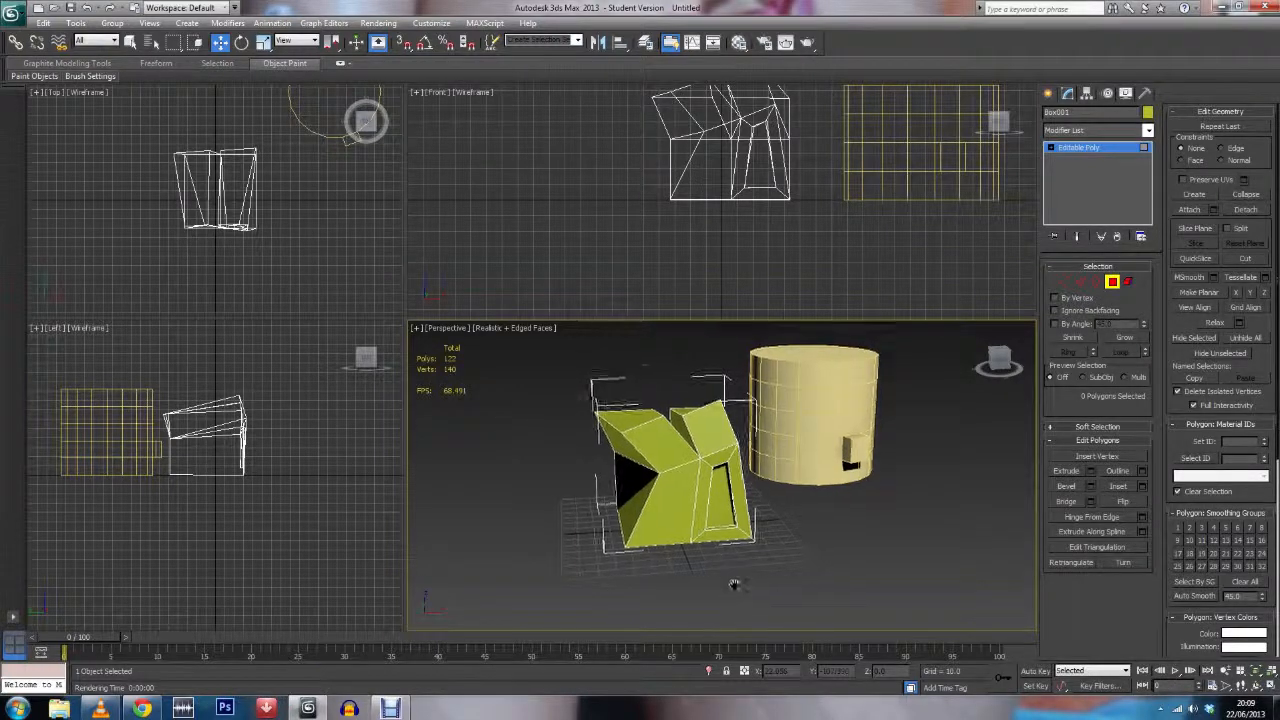
{"action": "scroll", "coordinate": [702, 515], "scroll_direction": "down", "scroll_amount": 5}
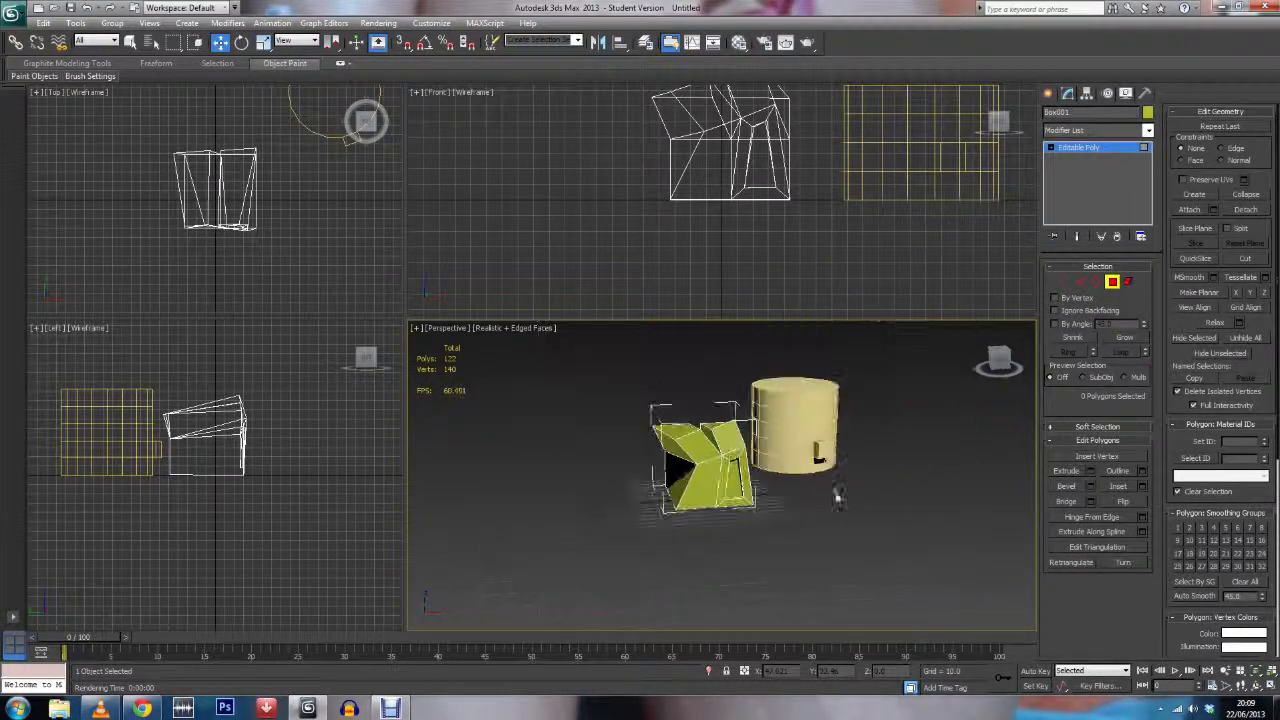
{"action": "left_click", "coordinate": [1078, 147]}
{"action": "key", "text": "Delete"}
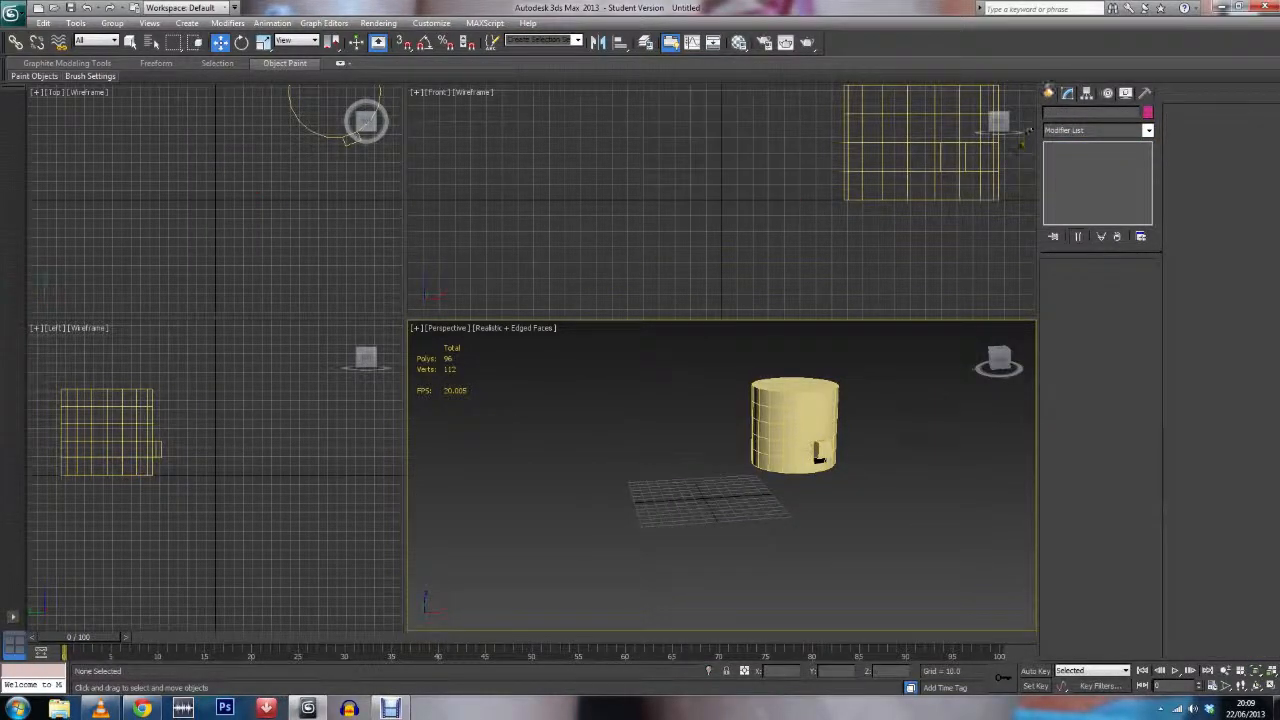
Step: Create a box about 66 long, 65 wide and 118 high beside the cylinder, with 2 length, width and height segments
{"action": "left_click", "coordinate": [1048, 93]}
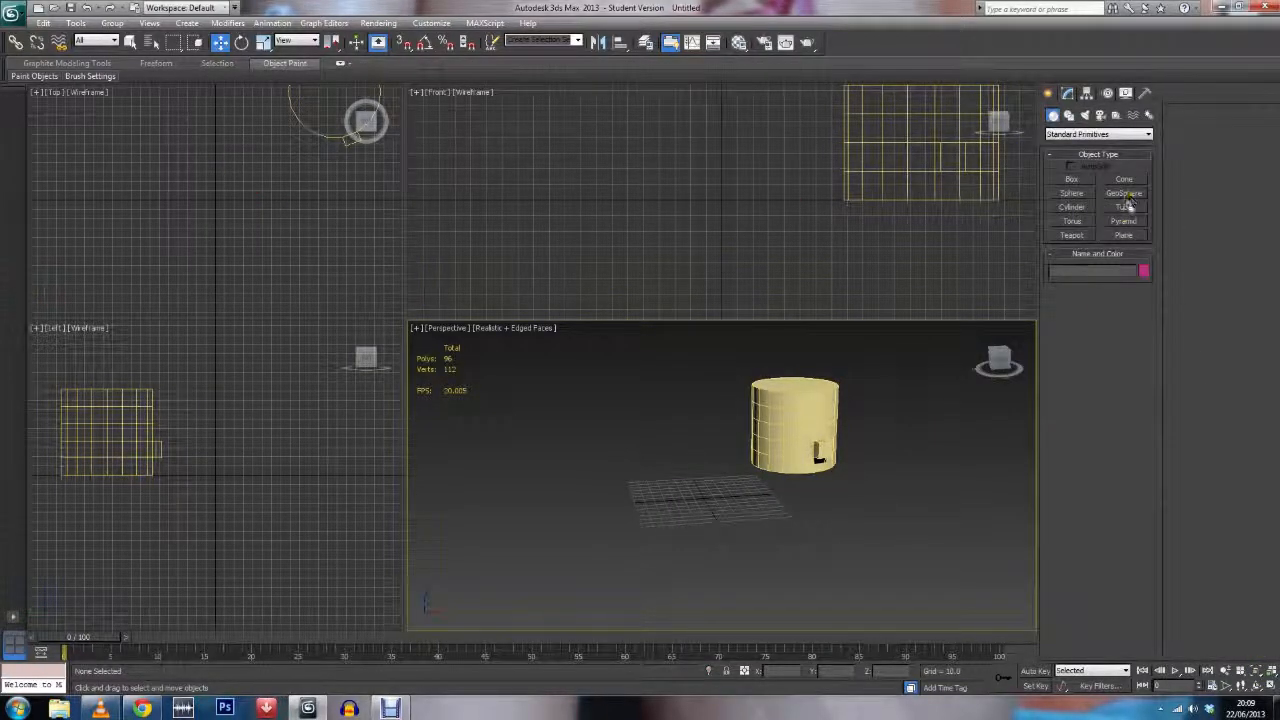
{"action": "left_click", "coordinate": [1071, 179]}
{"action": "left_click_drag", "start_coordinate": [662, 500], "coordinate": [742, 518]}
{"action": "left_click", "coordinate": [712, 398]}
{"action": "left_click", "coordinate": [1140, 400]}
{"action": "left_click", "coordinate": [1139, 414]}
{"action": "left_click", "coordinate": [1141, 429]}
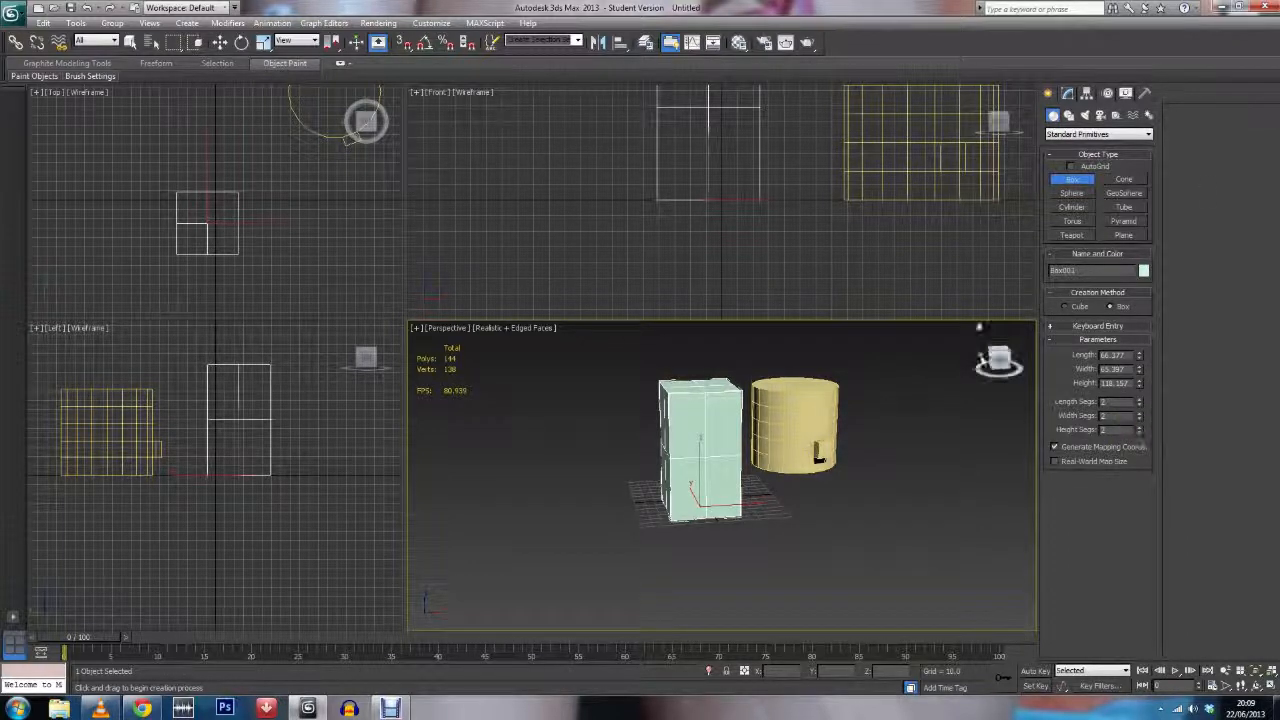
{"action": "key", "text": "w"}
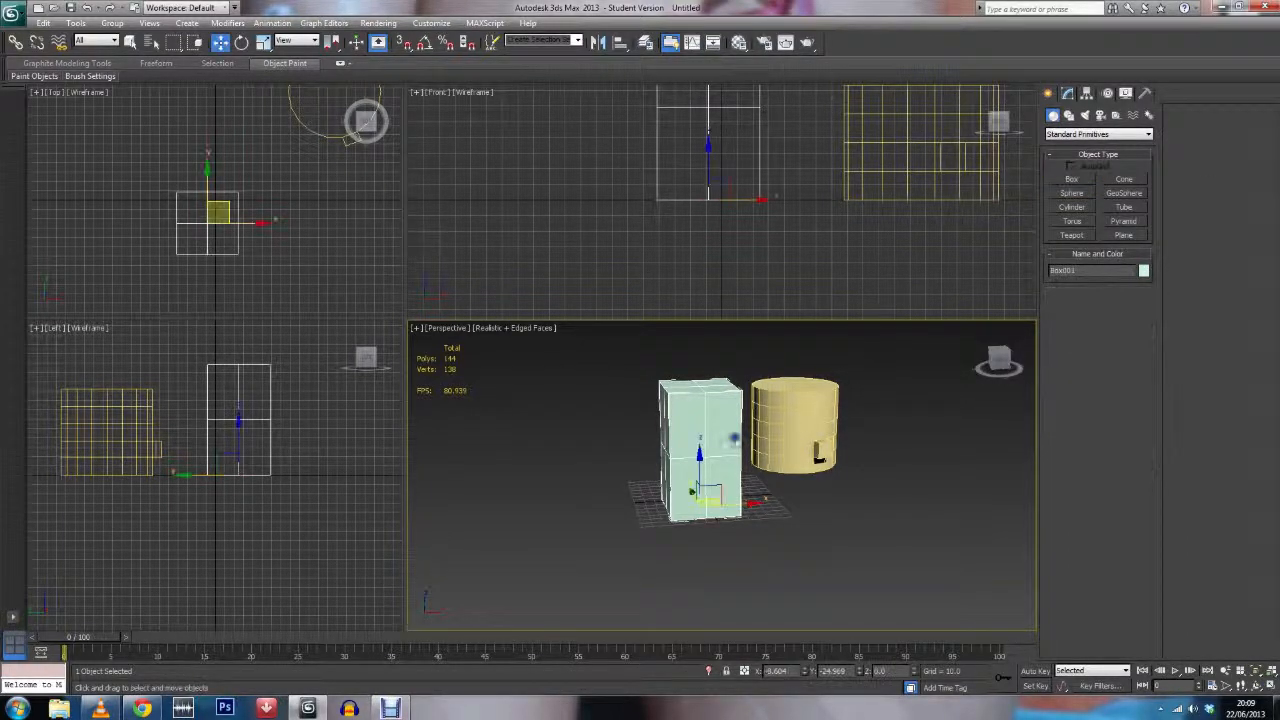
Step: Convert the new box to an Editable Poly
{"action": "right_click", "coordinate": [725, 441]}
{"action": "mouse_move", "coordinate": [790, 567]}
{"action": "left_click", "coordinate": [891, 579]}
{"action": "middle_click_drag", "start_coordinate": [907, 596], "coordinate": [922, 620]}
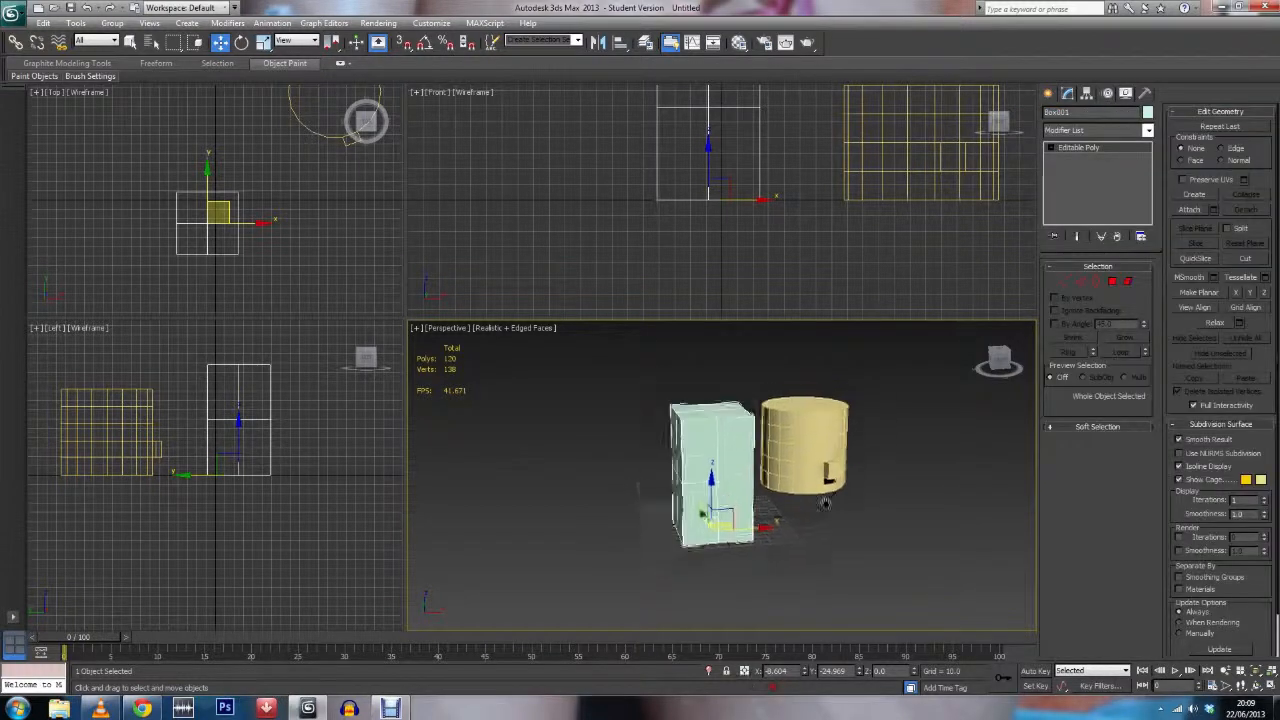
Step: Delete the upper-left polygon on the front face of the new box
{"action": "scroll", "coordinate": [818, 477], "scroll_direction": "up", "scroll_amount": 3}
{"action": "left_click", "coordinate": [1111, 284]}
{"action": "left_click", "coordinate": [679, 372]}
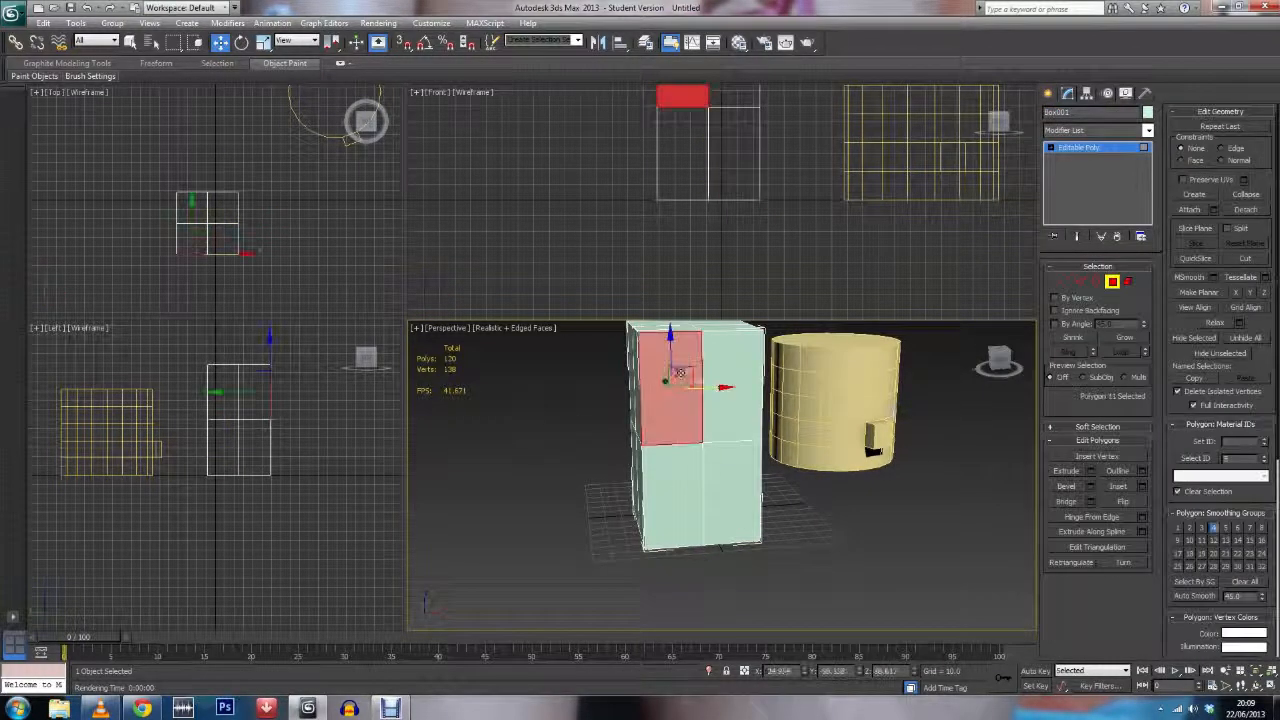
{"action": "key", "text": "Delete"}
Step: Bridge the two vertical edges on either side of the box's upper-left front opening to close it with a polygon
{"action": "scroll", "coordinate": [684, 380], "scroll_direction": "up", "scroll_amount": 3}
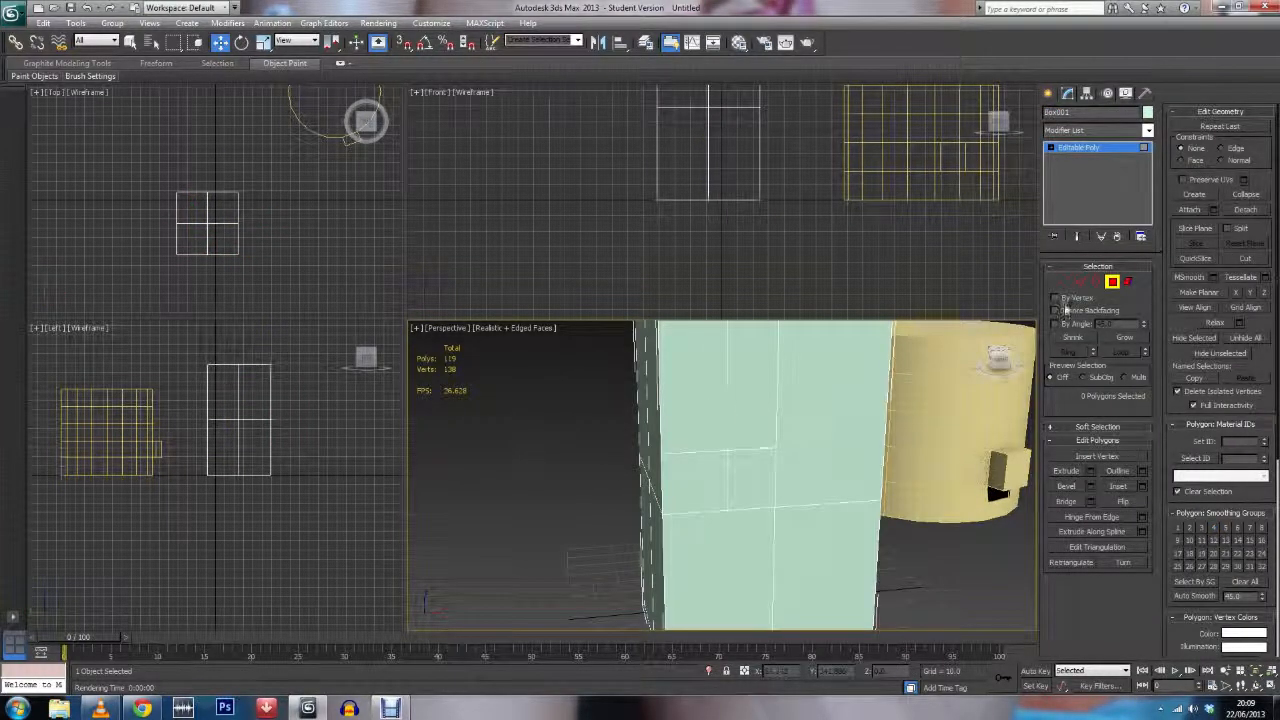
{"action": "middle_click_drag", "start_coordinate": [823, 380], "coordinate": [834, 437]}
{"action": "key", "text": "2"}
{"action": "left_click", "coordinate": [784, 440]}
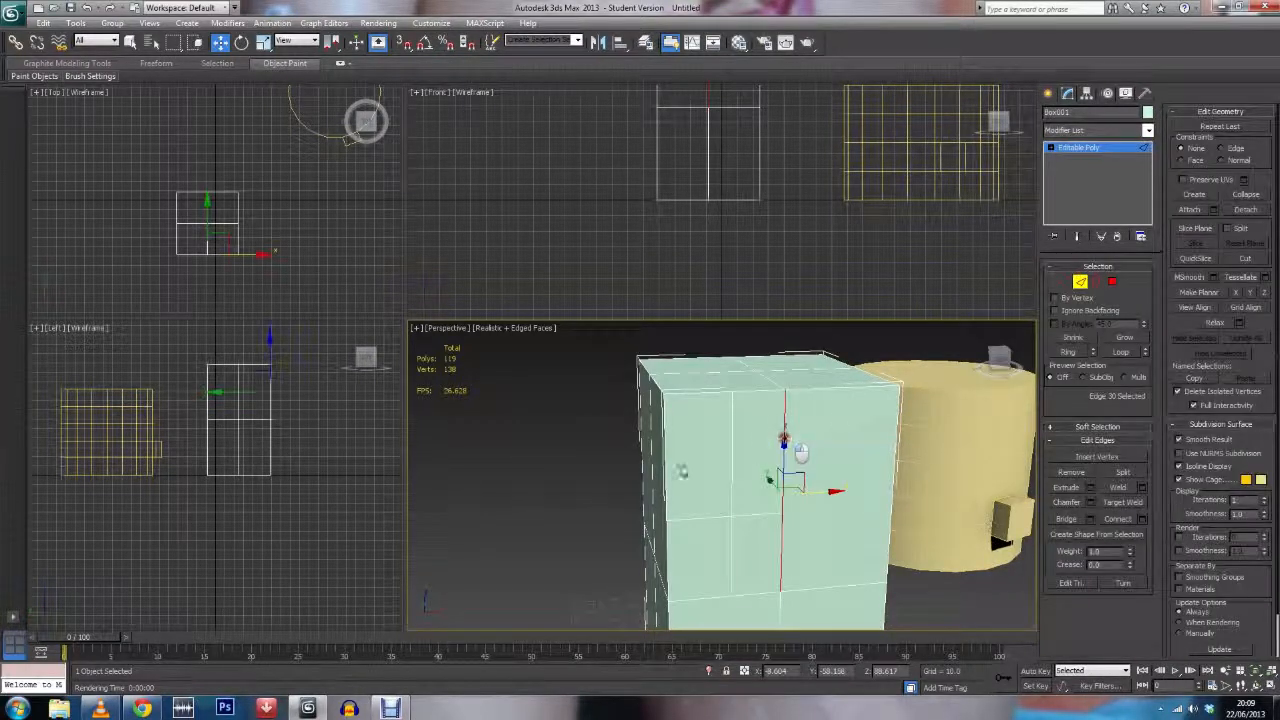
{"action": "left_click_drag", "start_coordinate": [996, 358], "coordinate": [1037, 373]}
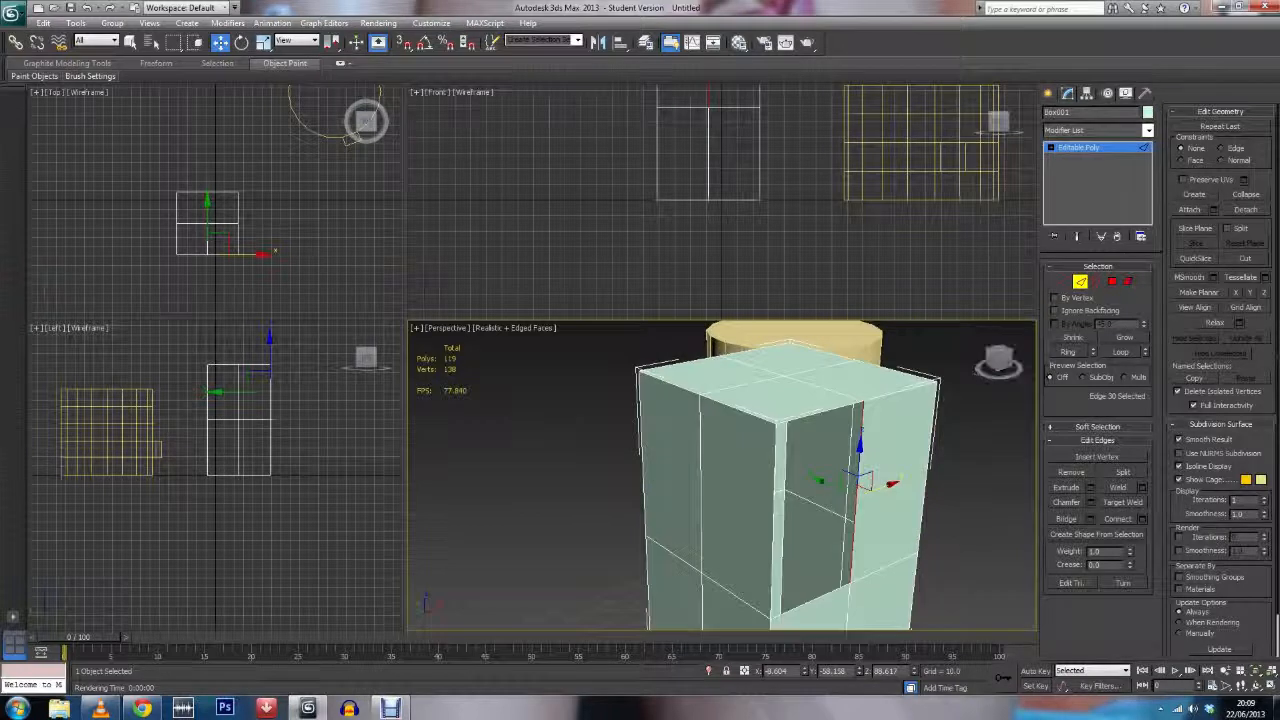
{"action": "left_click", "coordinate": [773, 498], "text": "ctrl"}
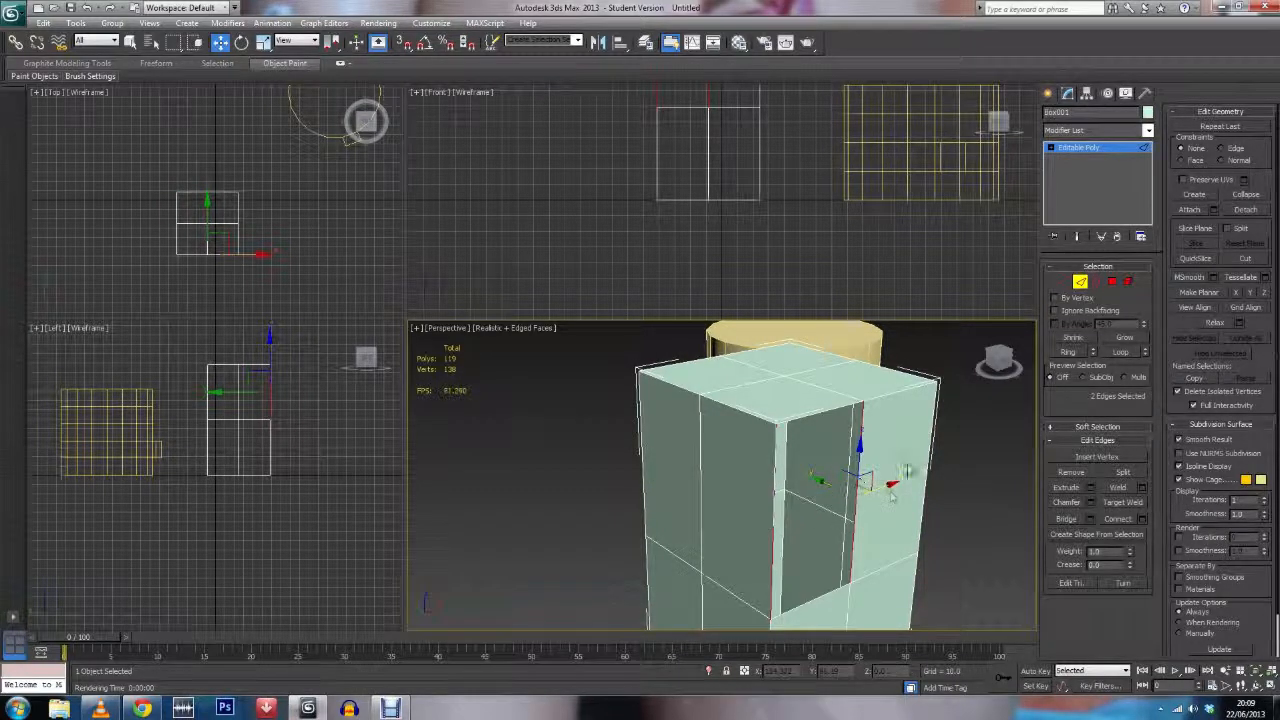
{"action": "left_click", "coordinate": [1066, 518]}
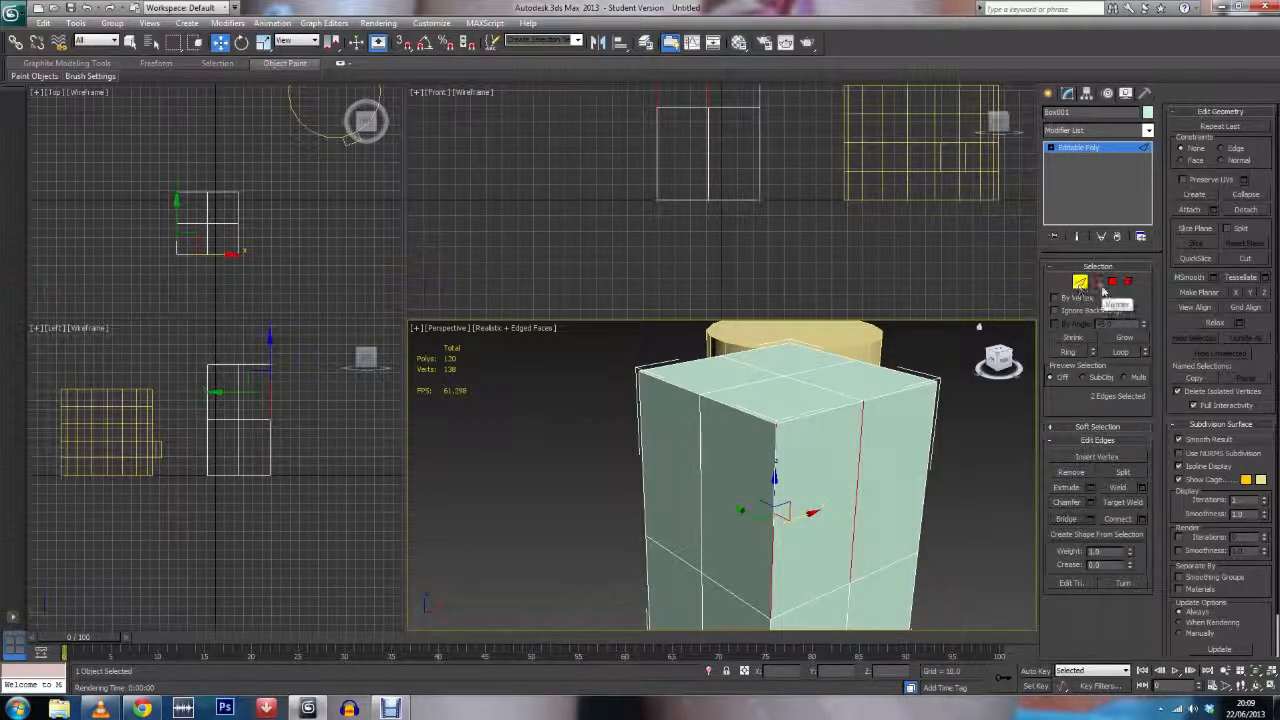
Step: Try moving the top edge of the bridged front polygon and undo the move
{"action": "left_click", "coordinate": [837, 408]}
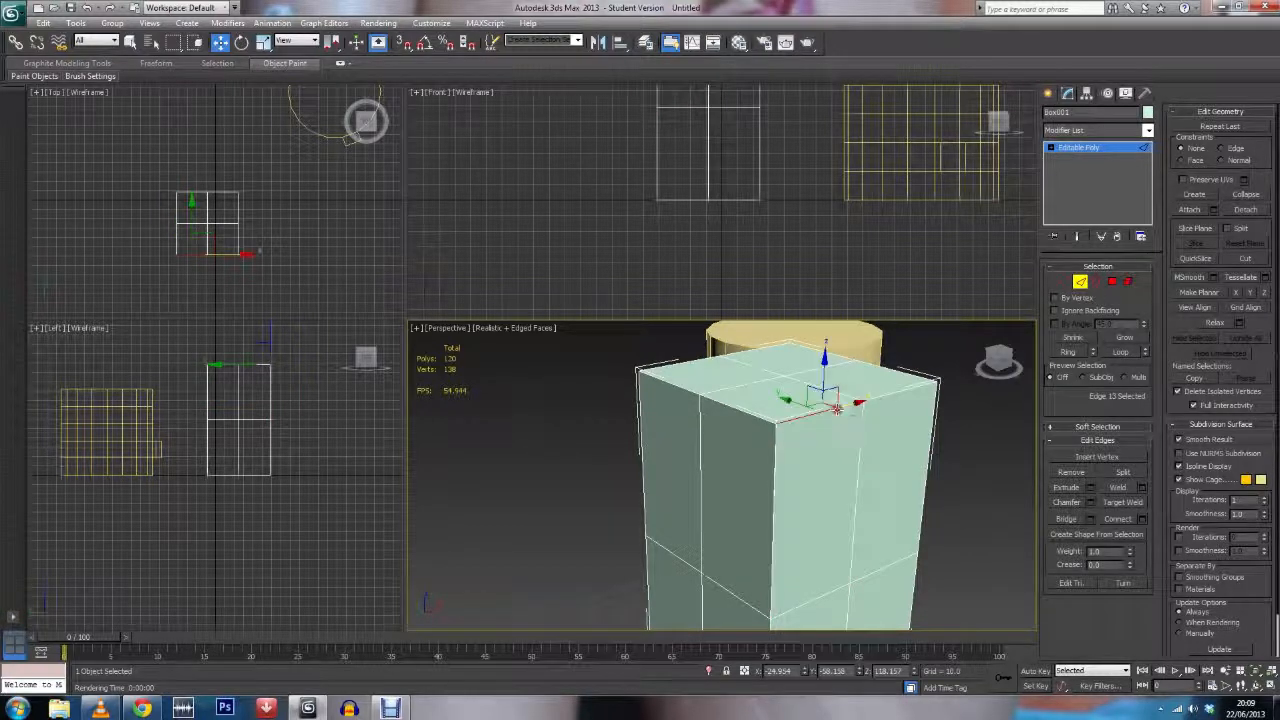
{"action": "mouse_move", "coordinate": [826, 368]}
{"action": "left_mouse_down"}
{"action": "mouse_move", "coordinate": [825, 395]}
{"action": "mouse_move", "coordinate": [822, 362]}
{"action": "mouse_move", "coordinate": [822, 378]}
{"action": "left_mouse_up"}
{"action": "key", "text": "ctrl+z"}
Step: Try Extrude Along Spline on the upper-left front polygon with a taper amount of 4.5, and discard it
{"action": "middle_click_drag", "start_coordinate": [800, 475], "coordinate": [971, 491], "text": "alt"}
{"action": "left_click", "coordinate": [939, 424]}
{"action": "left_click", "coordinate": [1111, 283]}
{"action": "left_click", "coordinate": [686, 440]}
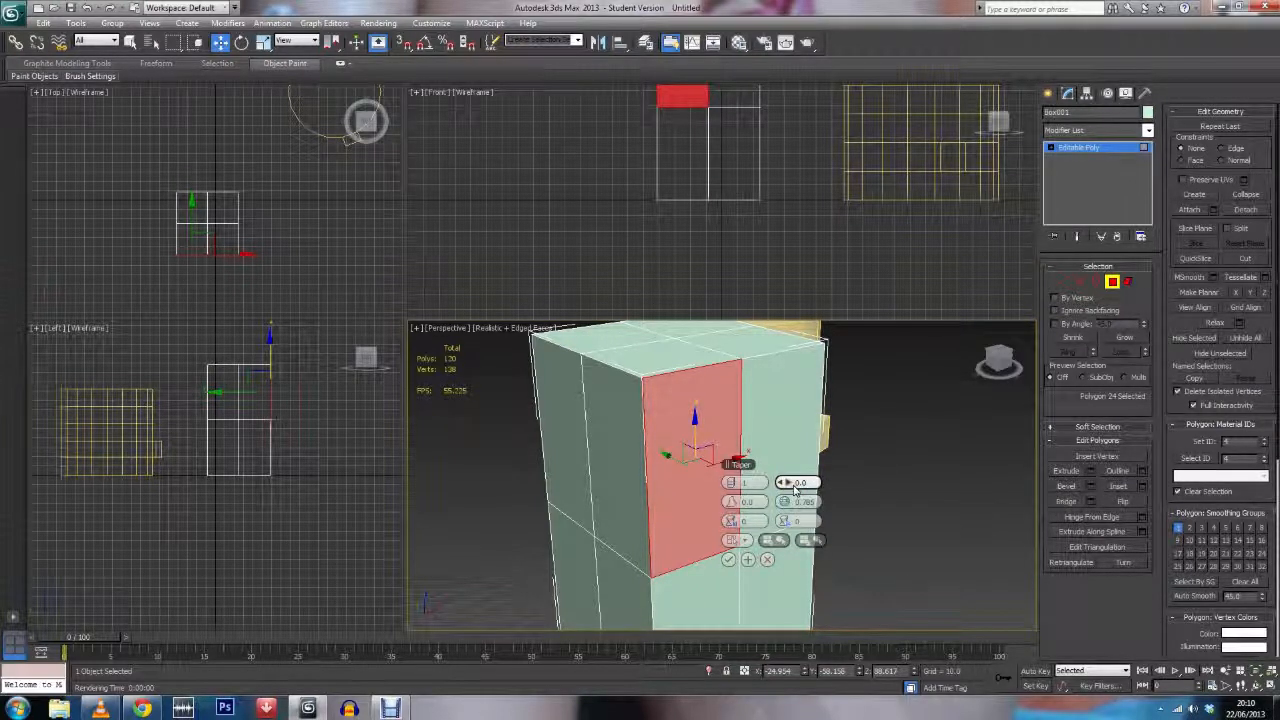
{"action": "mouse_move", "coordinate": [790, 484]}
{"action": "left_mouse_down"}
{"action": "mouse_move", "coordinate": [756, 494]}
{"action": "mouse_move", "coordinate": [851, 491]}
{"action": "mouse_move", "coordinate": [794, 484]}
{"action": "left_mouse_up"}
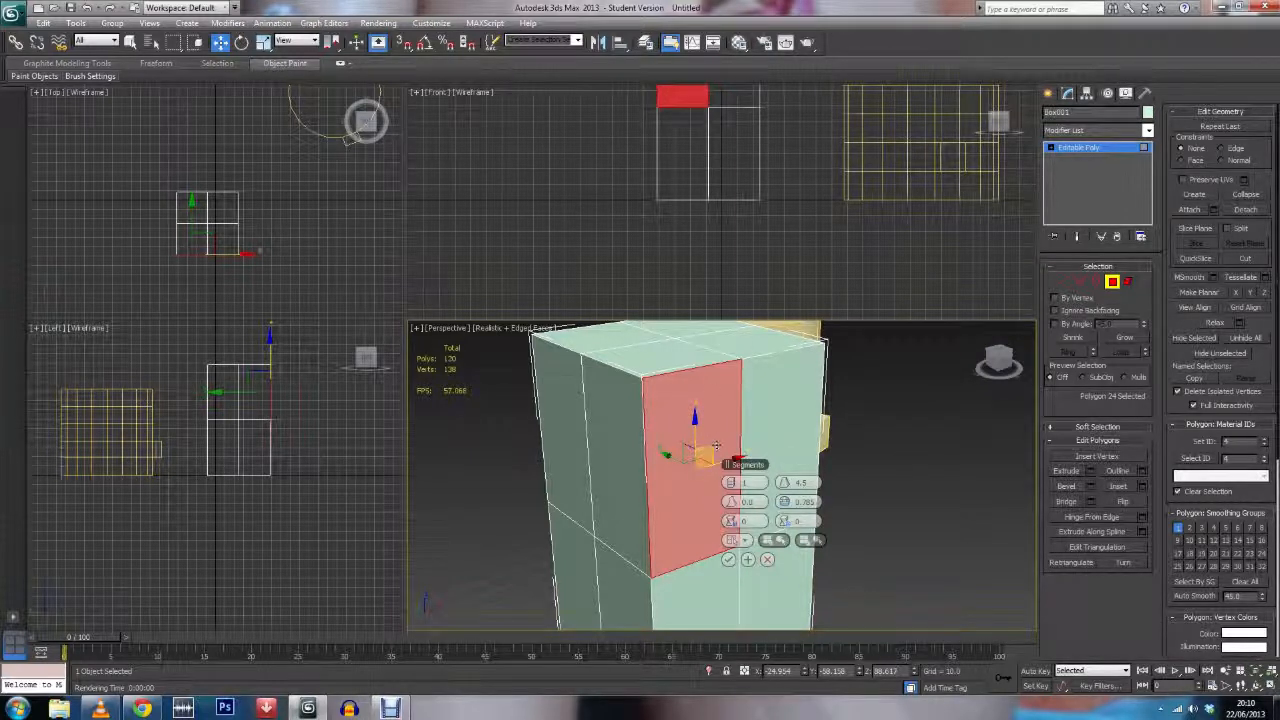
{"action": "left_click", "coordinate": [769, 561]}
Step: Bevel the upper-left front polygon straight outward by about 45 units, keeping its outline untapered
{"action": "middle_click_drag", "start_coordinate": [897, 470], "coordinate": [885, 458], "text": "alt"}
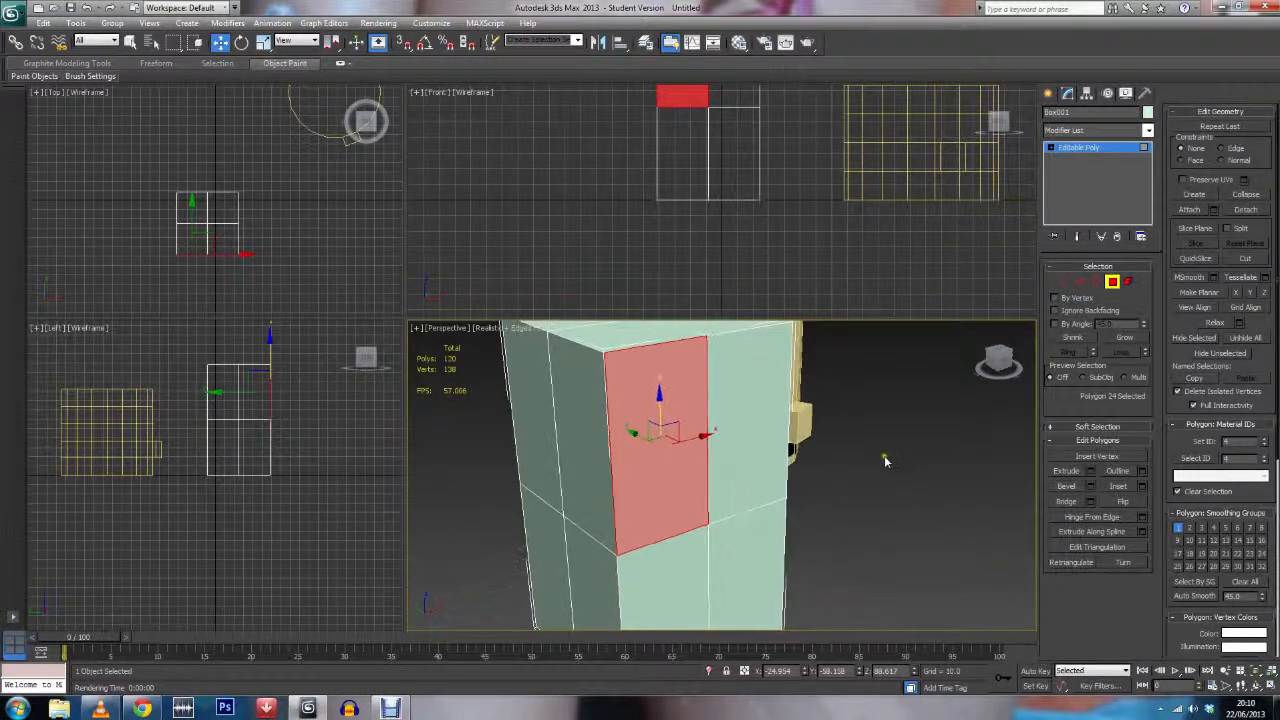
{"action": "left_click", "coordinate": [1070, 488]}
{"action": "middle_click_drag", "start_coordinate": [781, 548], "coordinate": [806, 522]}
{"action": "left_click_drag", "start_coordinate": [676, 408], "coordinate": [688, 260]}
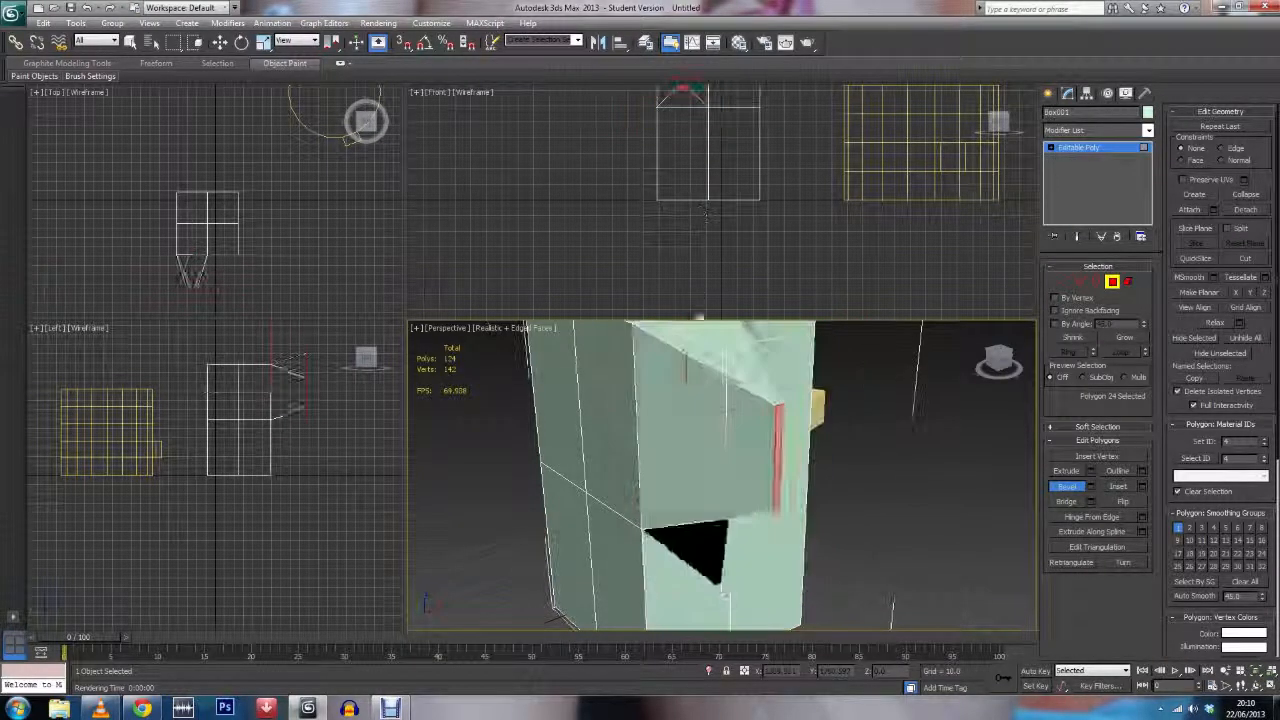
{"action": "right_click", "coordinate": [703, 281]}
{"action": "left_click_drag", "start_coordinate": [707, 407], "coordinate": [685, 233]}
{"action": "left_click", "coordinate": [684, 233]}
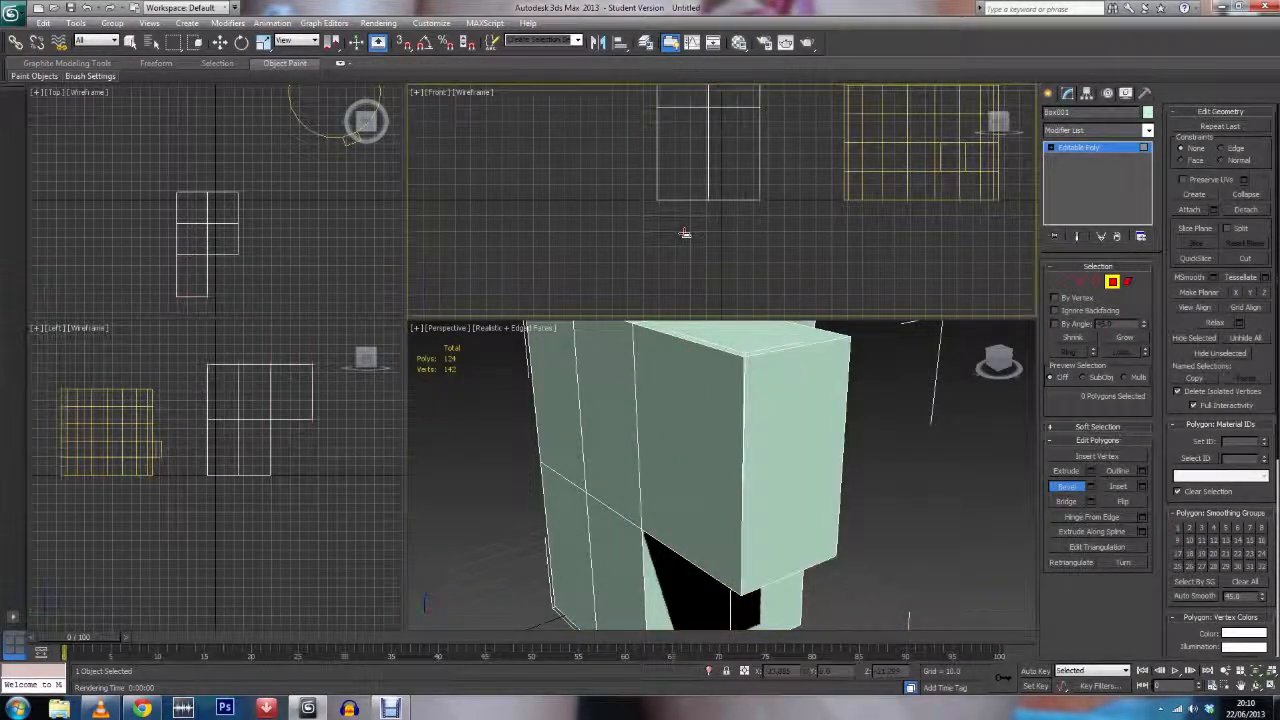
Step: Turn off the Bevel tool and select the end polygon of the protruding block
{"action": "left_click", "coordinate": [776, 416]}
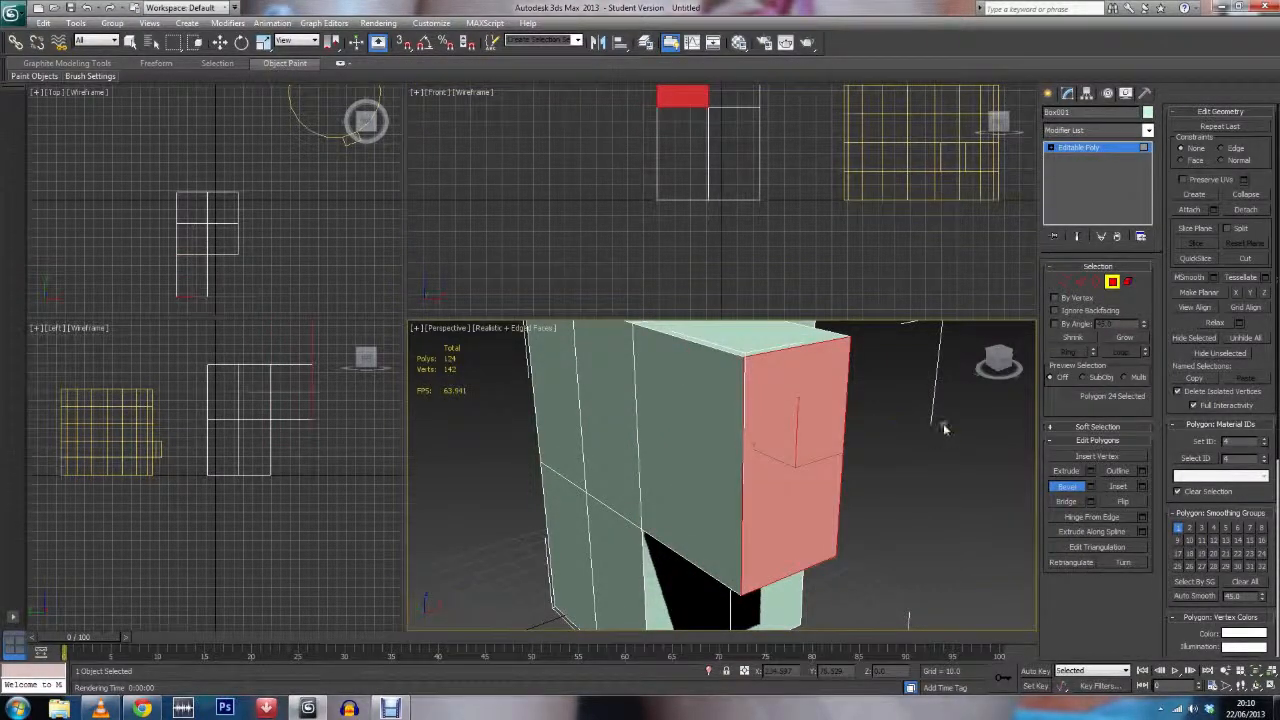
{"action": "middle_click_drag", "start_coordinate": [950, 440], "coordinate": [912, 465], "text": "alt"}
{"action": "left_click", "coordinate": [912, 465]}
{"action": "left_click", "coordinate": [1080, 487]}
{"action": "middle_click_drag", "start_coordinate": [903, 499], "coordinate": [938, 477], "text": "alt"}
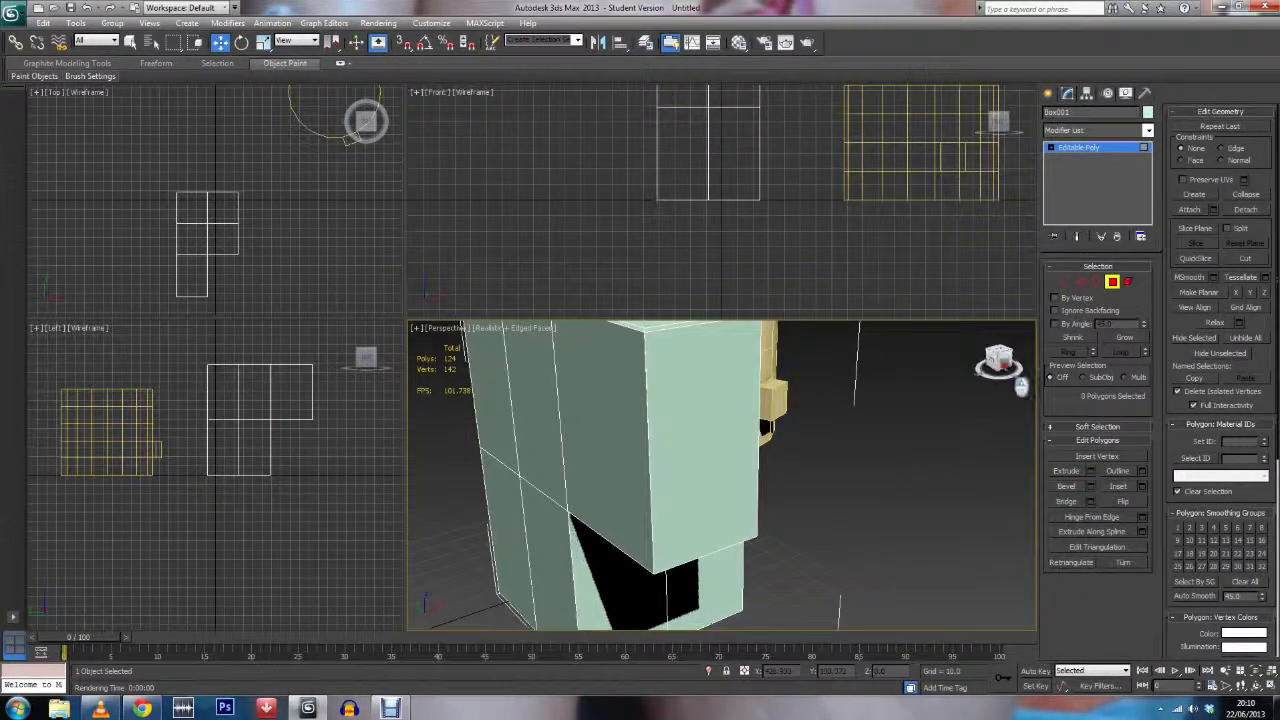
{"action": "left_click_drag", "start_coordinate": [1019, 386], "coordinate": [966, 473]}
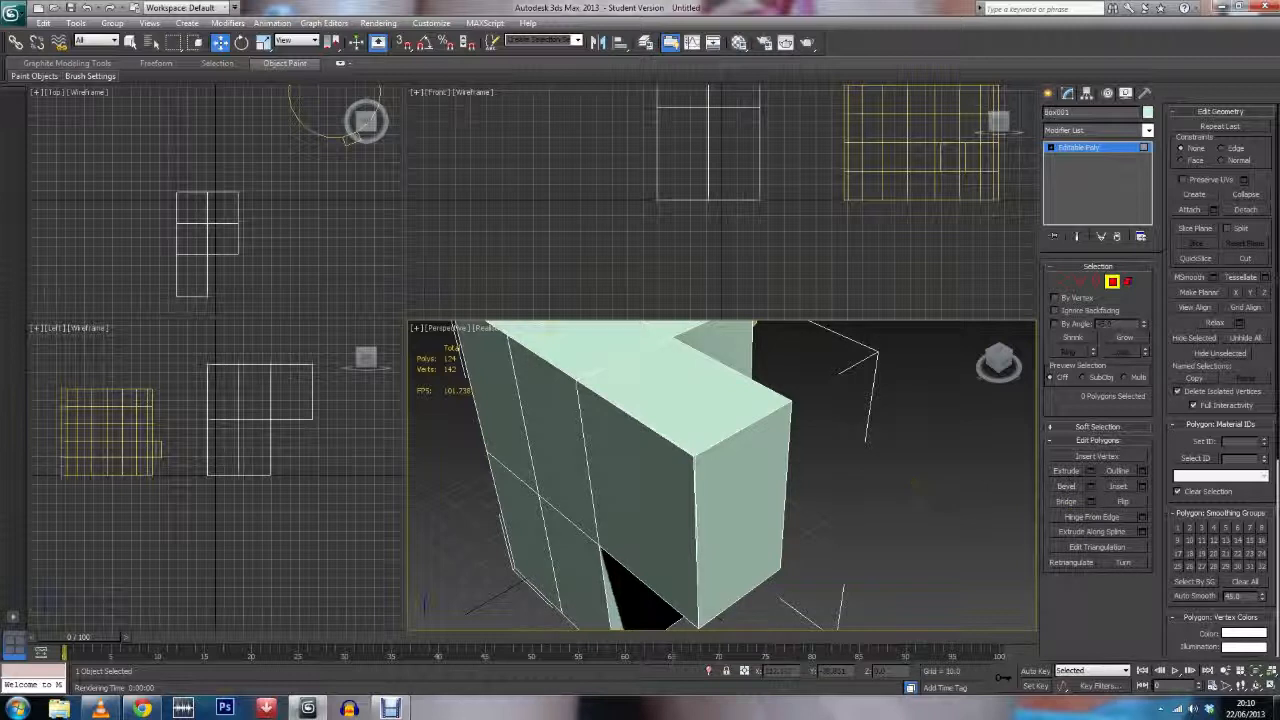
{"action": "middle_click_drag", "start_coordinate": [774, 470], "coordinate": [809, 486], "text": "alt"}
{"action": "left_click", "coordinate": [809, 486]}
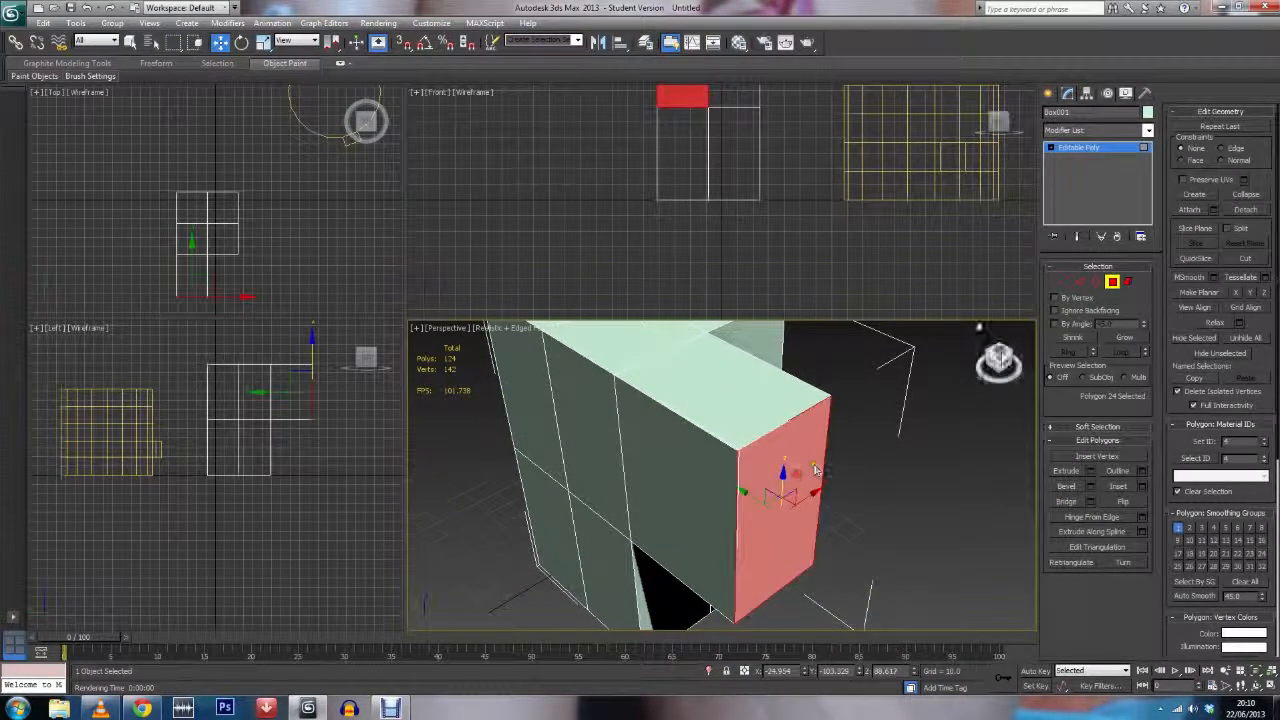
Step: Connect the end face's two vertical edges with one horizontal edge across the middle and delete the upper polygon
{"action": "left_click", "coordinate": [1080, 281]}
{"action": "left_click", "coordinate": [736, 472]}
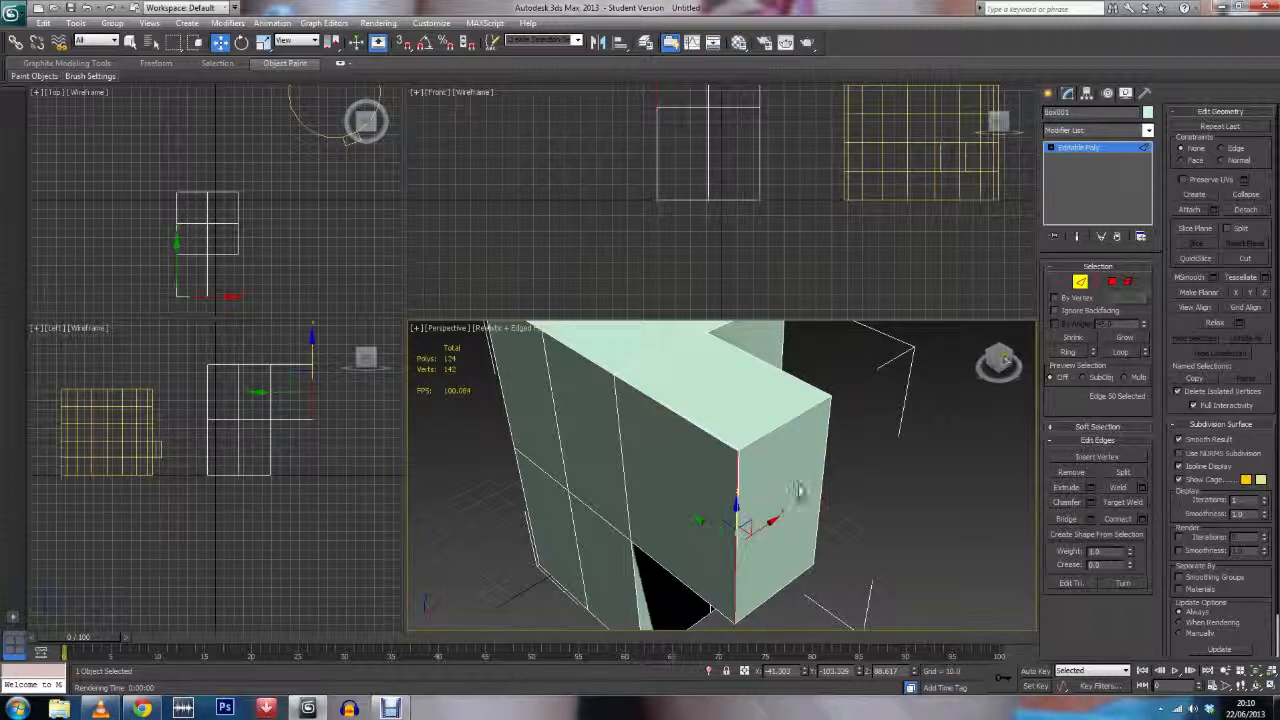
{"action": "left_click", "coordinate": [1118, 518]}
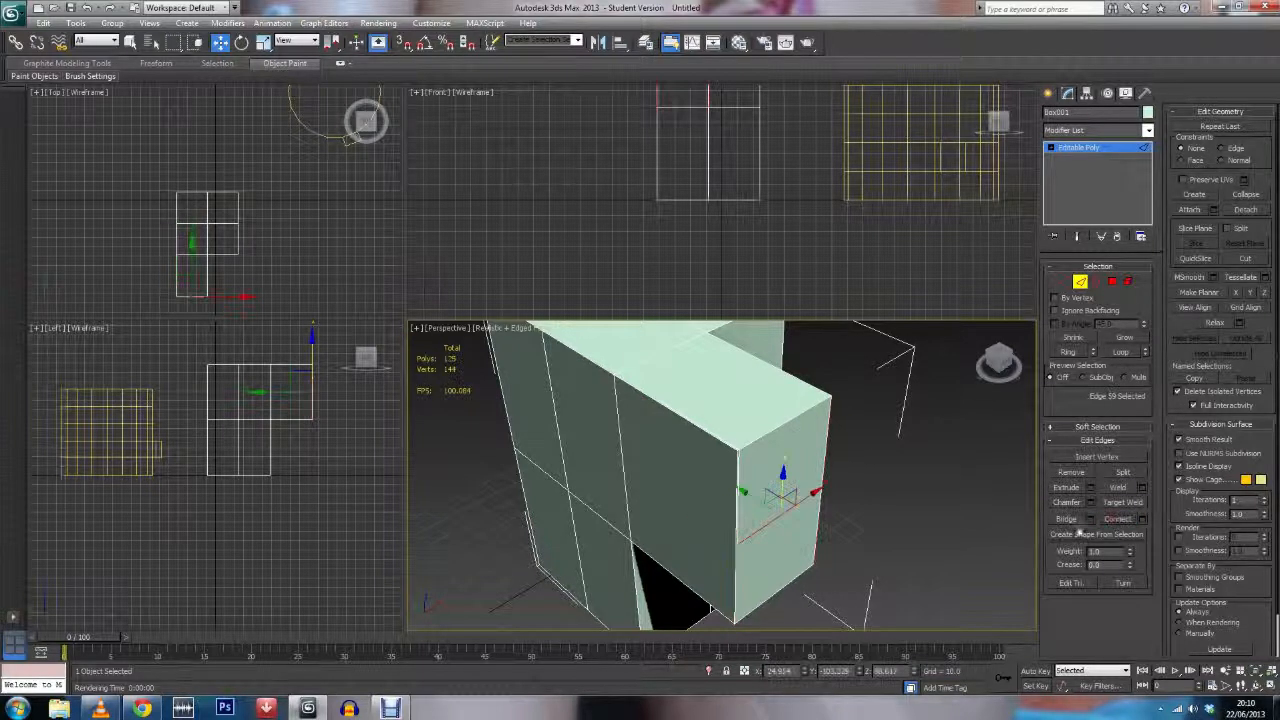
{"action": "key", "text": "4"}
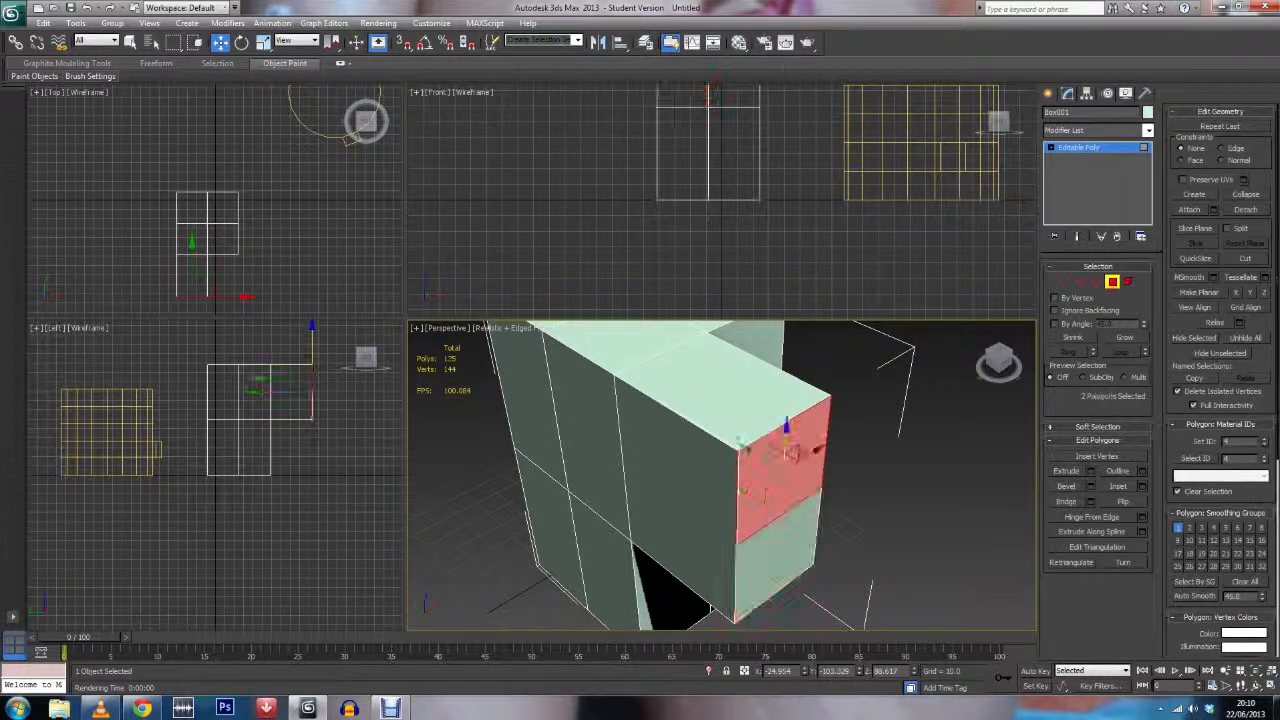
{"action": "key", "text": "Delete"}
Step: Set up Hinge From Edge on the remaining lower end polygon with an angle of 180 and 12 segments
{"action": "middle_click_drag", "start_coordinate": [926, 471], "coordinate": [820, 466], "text": "alt"}
{"action": "left_click", "coordinate": [612, 522]}
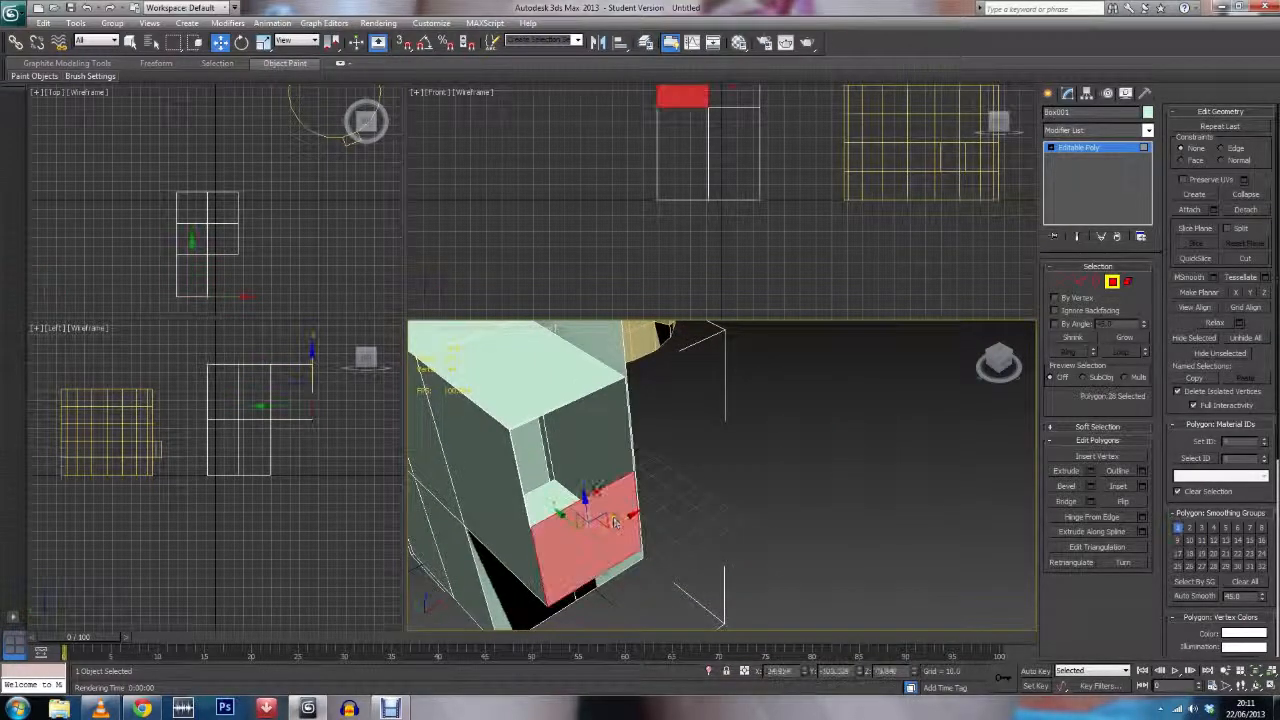
{"action": "left_click", "coordinate": [1142, 517]}
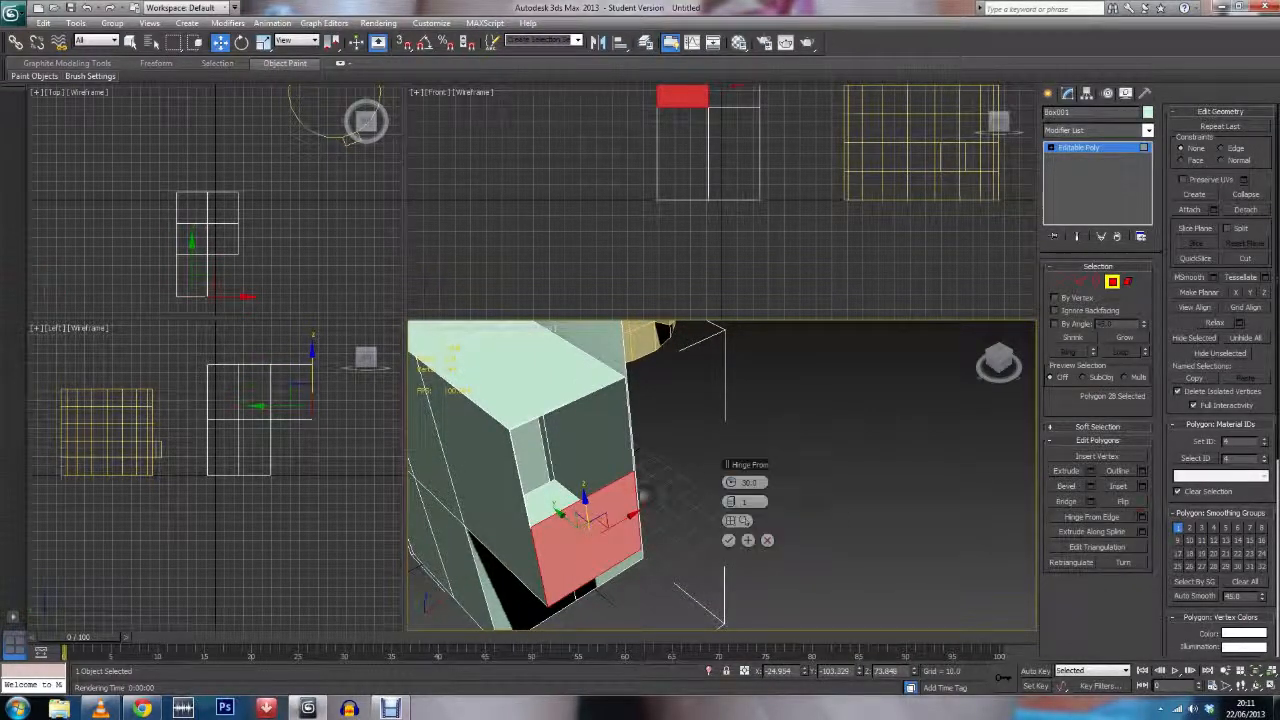
{"action": "left_click_drag", "start_coordinate": [765, 485], "coordinate": [725, 488]}
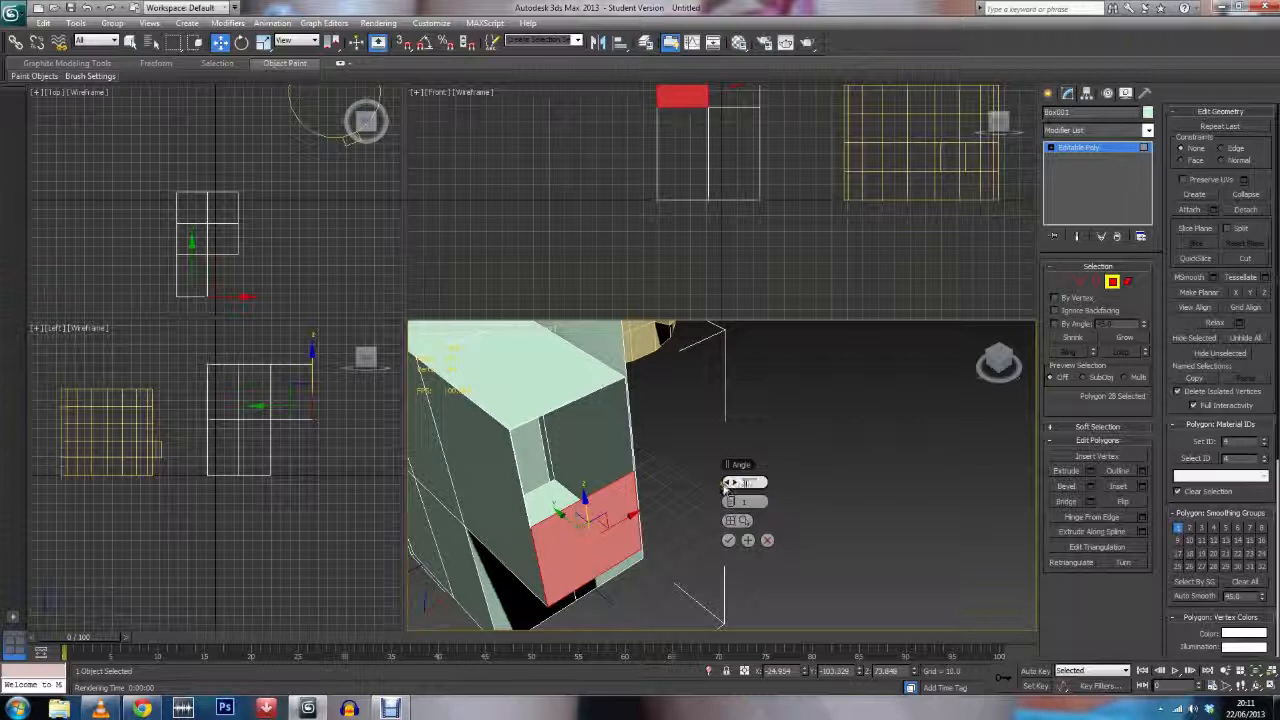
{"action": "type", "text": "180"}
{"action": "key", "text": "Tab"}
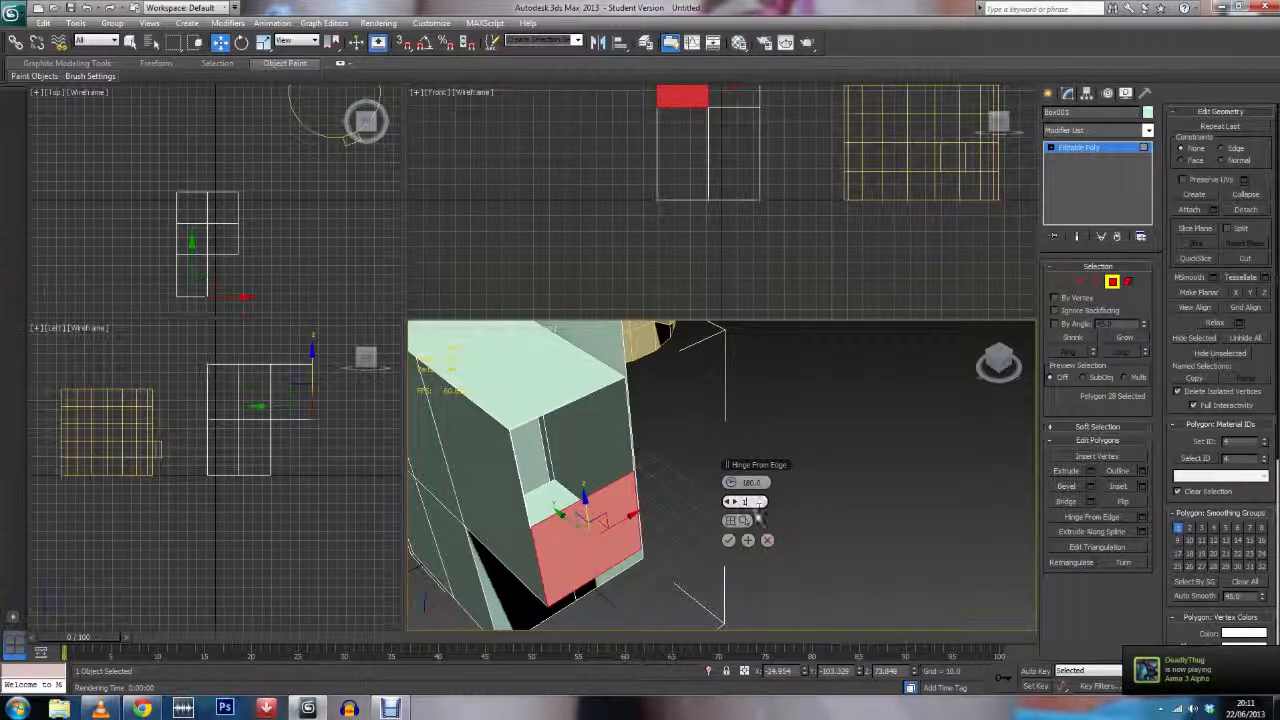
{"action": "type", "text": "12"}
Step: Pick the lower polygon's upper edge as the hinge, apply the rounded extrusion and delete its leftover end polygon
{"action": "left_click", "coordinate": [744, 520]}
{"action": "left_click", "coordinate": [614, 486]}
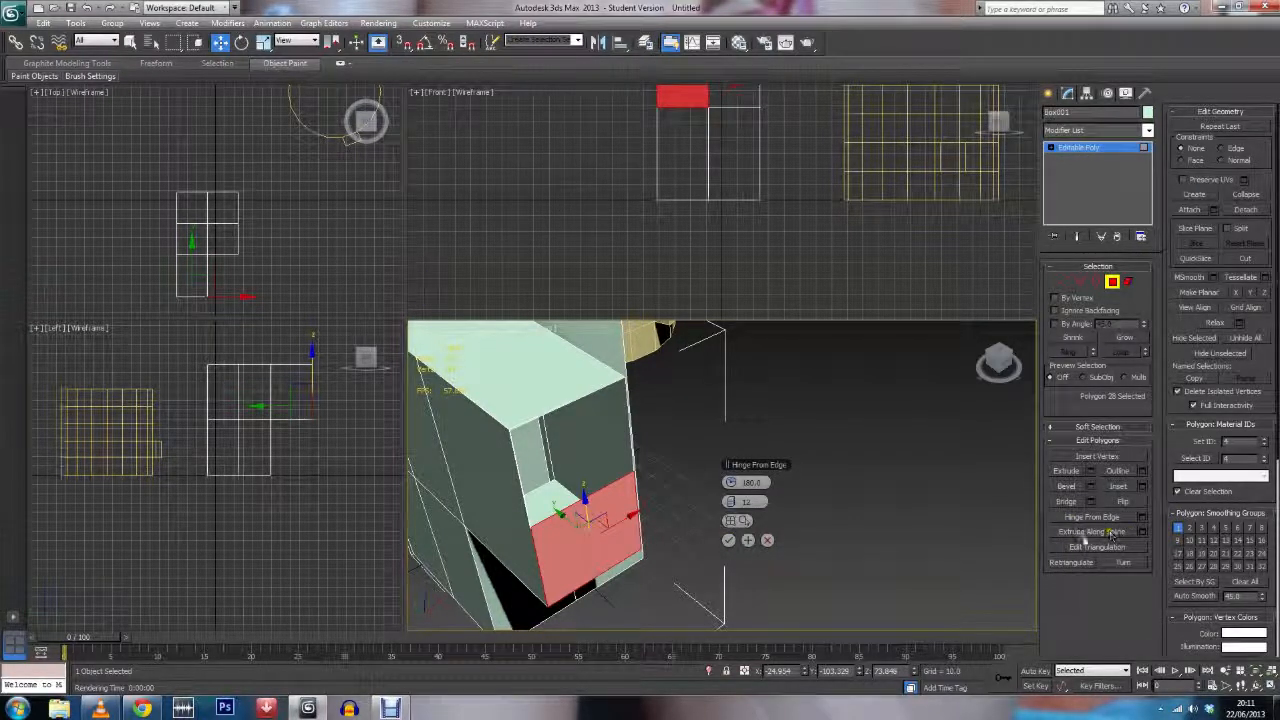
{"action": "left_click", "coordinate": [744, 520]}
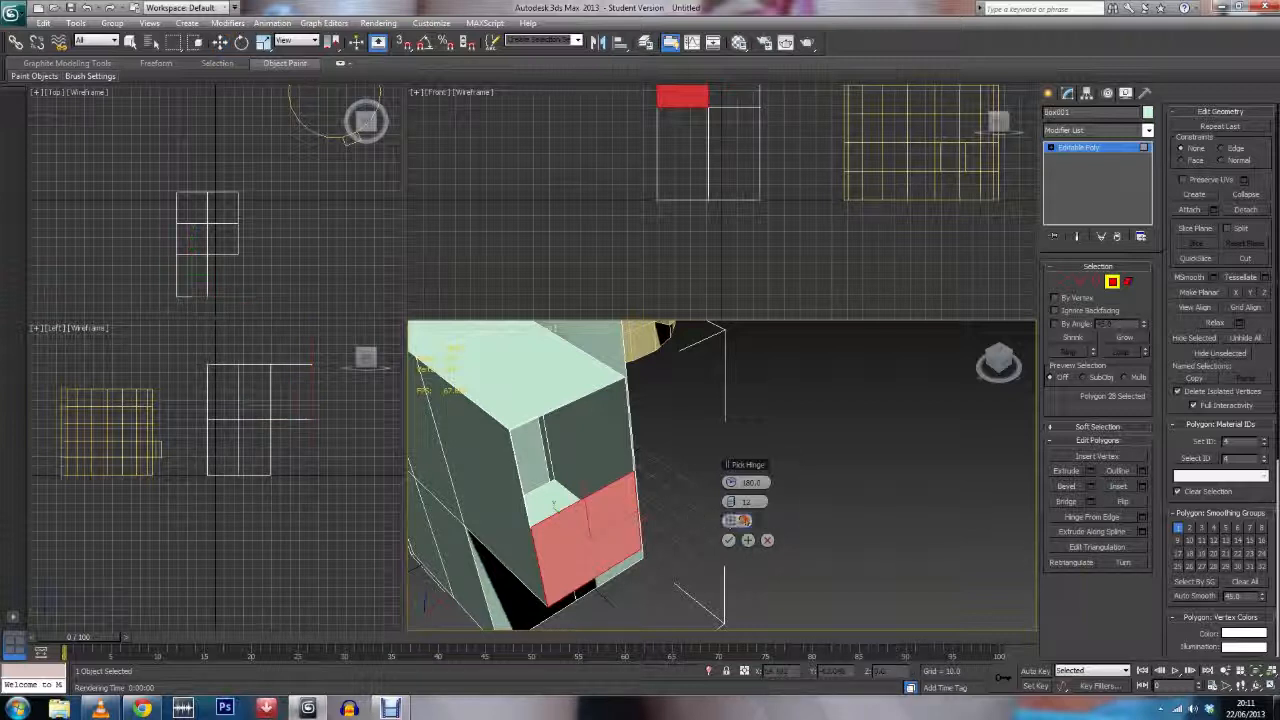
{"action": "left_click", "coordinate": [596, 490]}
{"action": "middle_click_drag", "start_coordinate": [618, 531], "coordinate": [954, 454]}
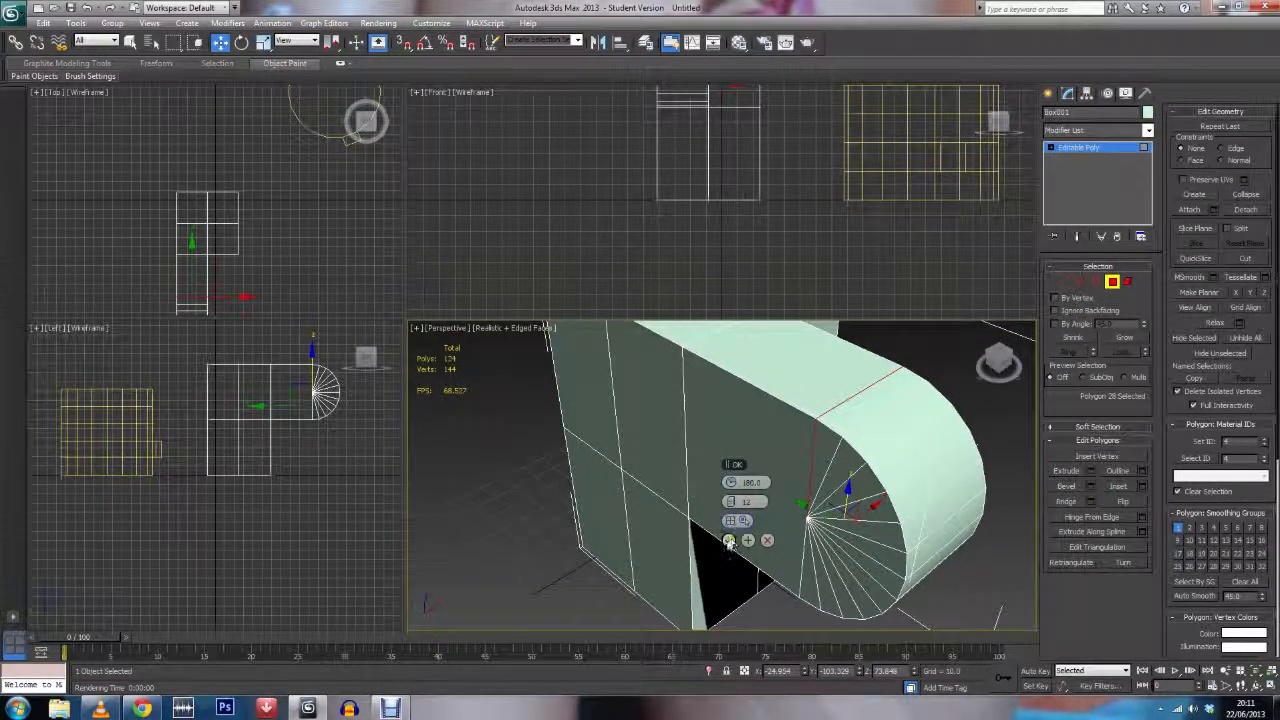
{"action": "left_click", "coordinate": [728, 540]}
{"action": "key", "text": "Delete"}
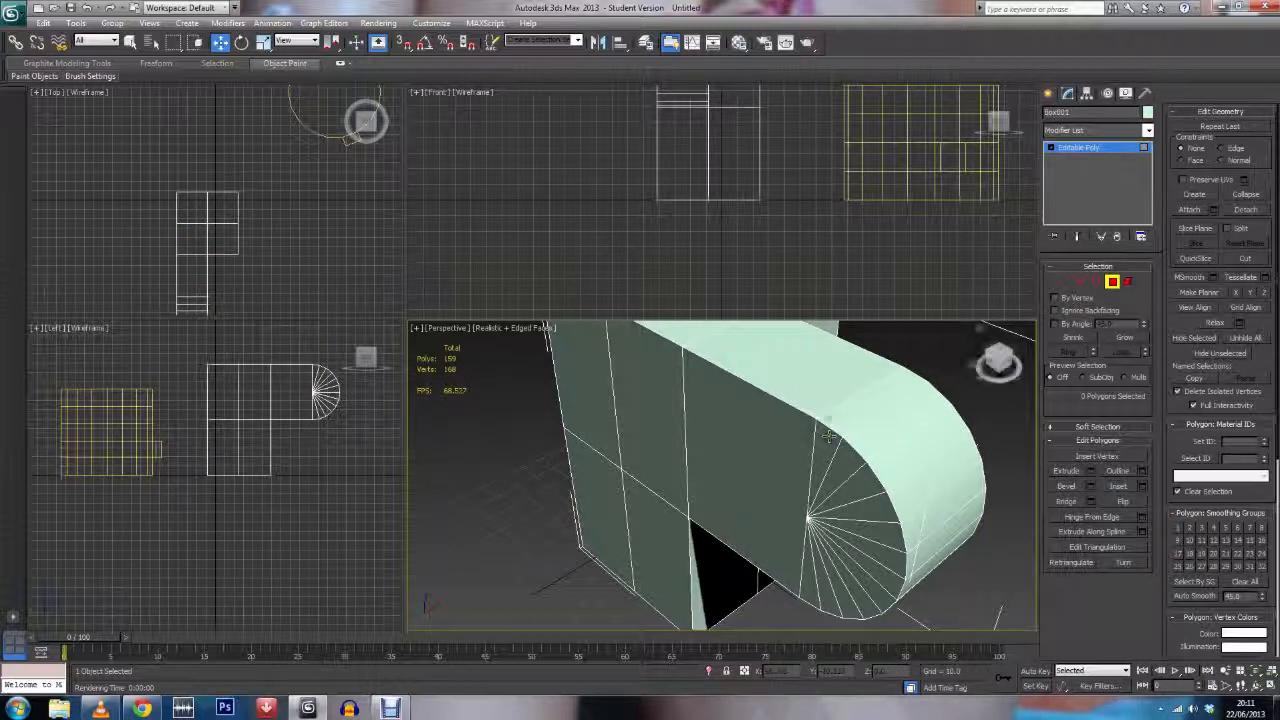
Step: Weld the four overlapping vertices at the two upper corners where the rounded end meets the block, with a 0.1 threshold
{"action": "left_click", "coordinate": [1066, 284]}
{"action": "left_click_drag", "start_coordinate": [802, 406], "coordinate": [830, 432]}
{"action": "middle_click_drag", "start_coordinate": [832, 405], "coordinate": [780, 467], "text": "alt"}
{"action": "left_click_drag", "start_coordinate": [759, 510], "coordinate": [782, 538], "text": "ctrl"}
{"action": "left_click", "coordinate": [1141, 470]}
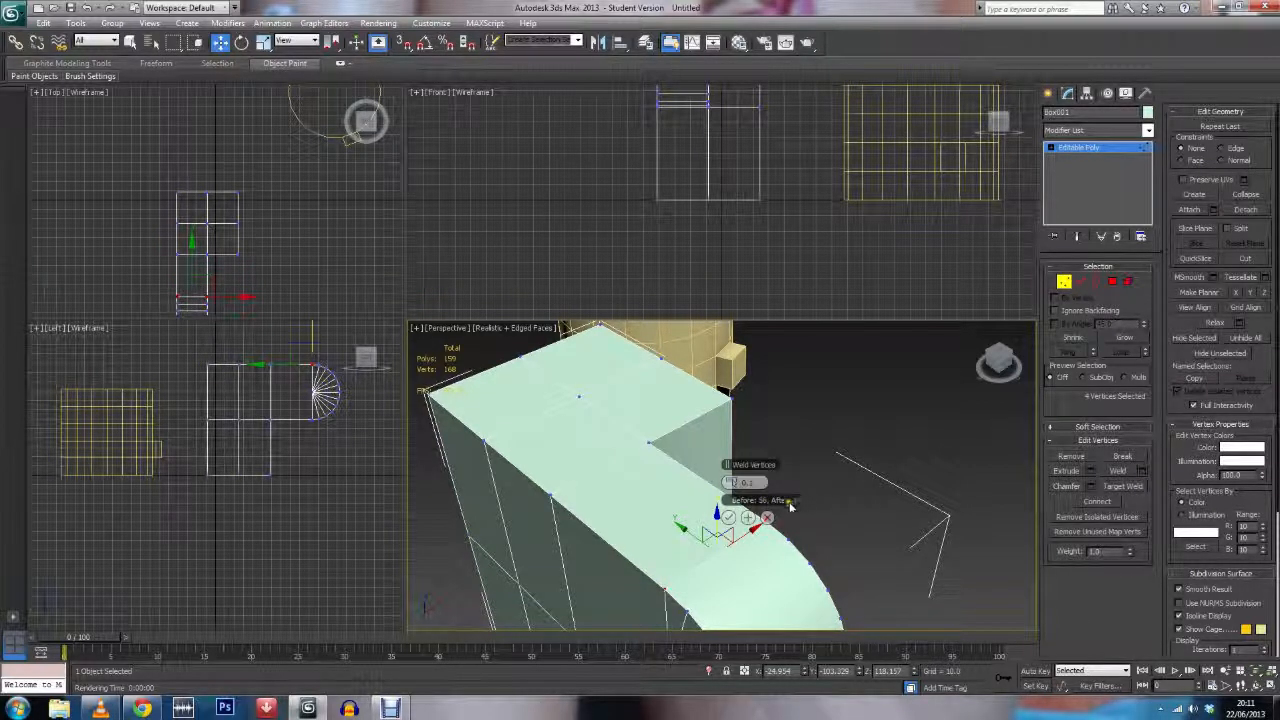
{"action": "left_click", "coordinate": [729, 518]}
Step: Try to weld the box's upper front-right corner vertex with the middle vertex of the adjoining top side edge
{"action": "left_click", "coordinate": [846, 482]}
{"action": "middle_click_drag", "start_coordinate": [848, 471], "coordinate": [811, 539]}
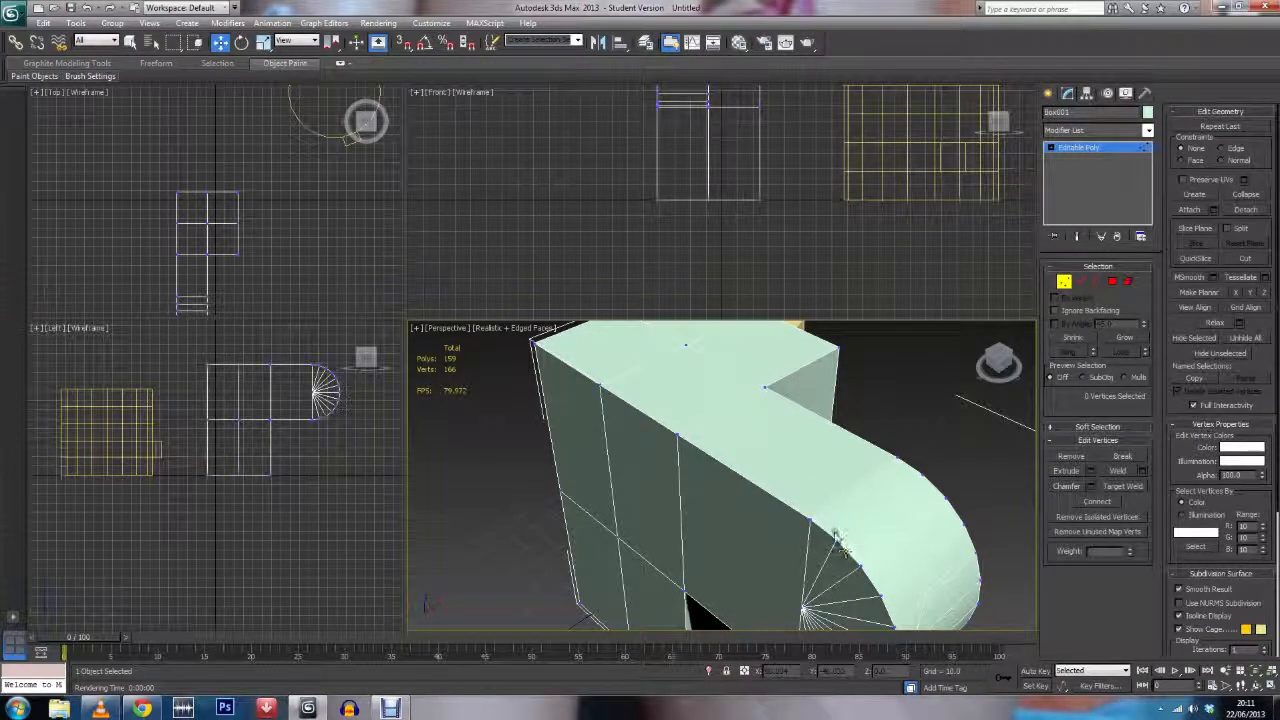
{"action": "middle_click_drag", "start_coordinate": [851, 468], "coordinate": [602, 424]}
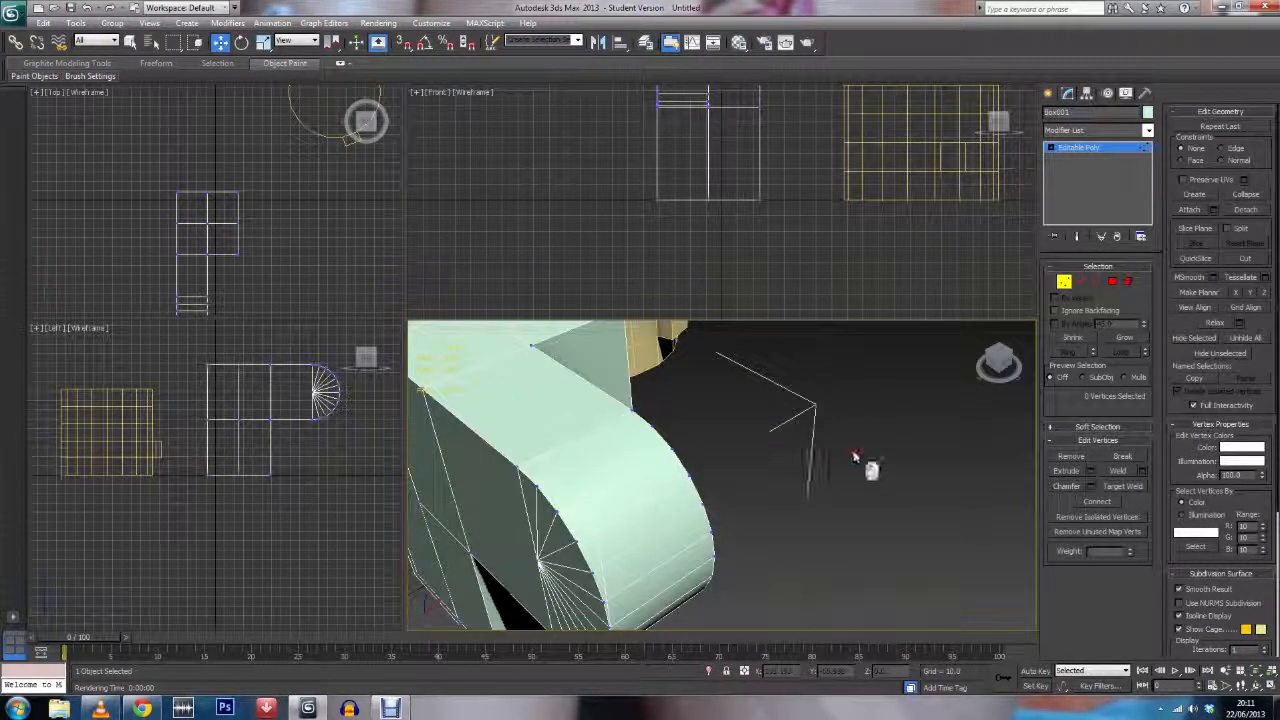
{"action": "left_click_drag", "start_coordinate": [999, 371], "coordinate": [925, 374]}
{"action": "middle_click_drag", "start_coordinate": [738, 410], "coordinate": [894, 440]}
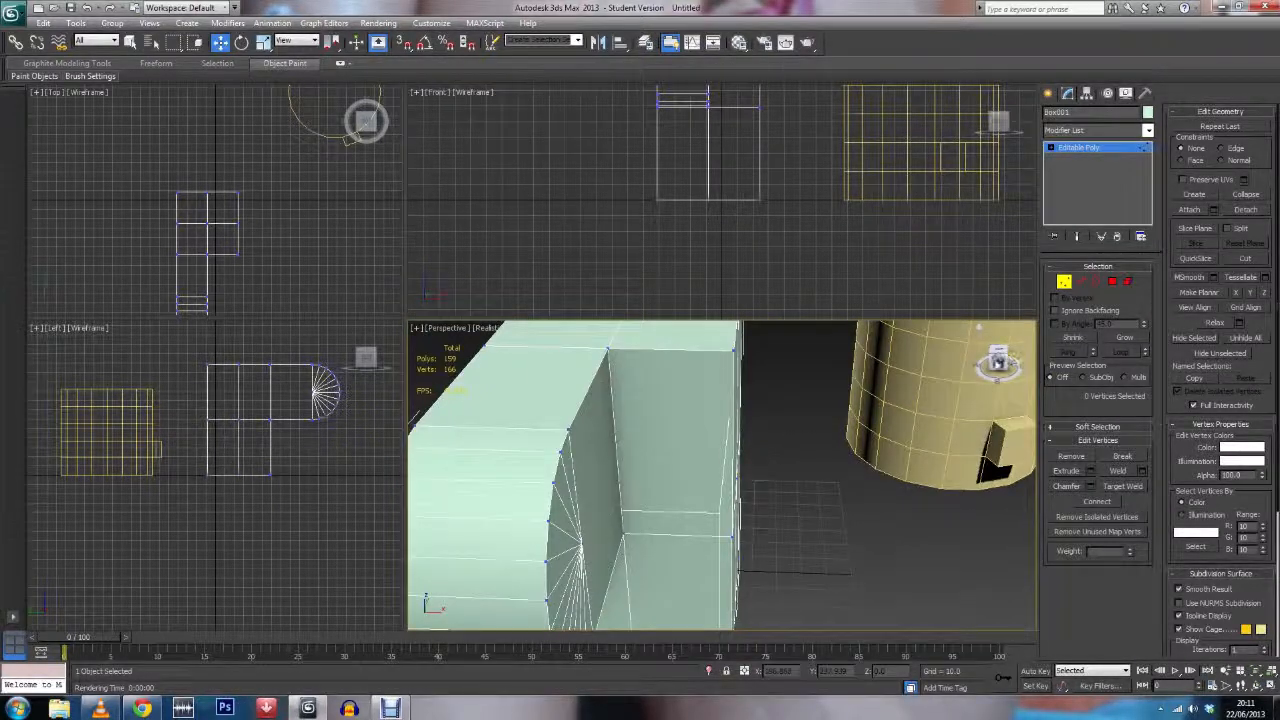
{"action": "left_click_drag", "start_coordinate": [998, 367], "coordinate": [974, 360]}
{"action": "middle_click_drag", "start_coordinate": [744, 412], "coordinate": [783, 511]}
{"action": "scroll", "coordinate": [783, 511], "scroll_direction": "up", "scroll_amount": 3}
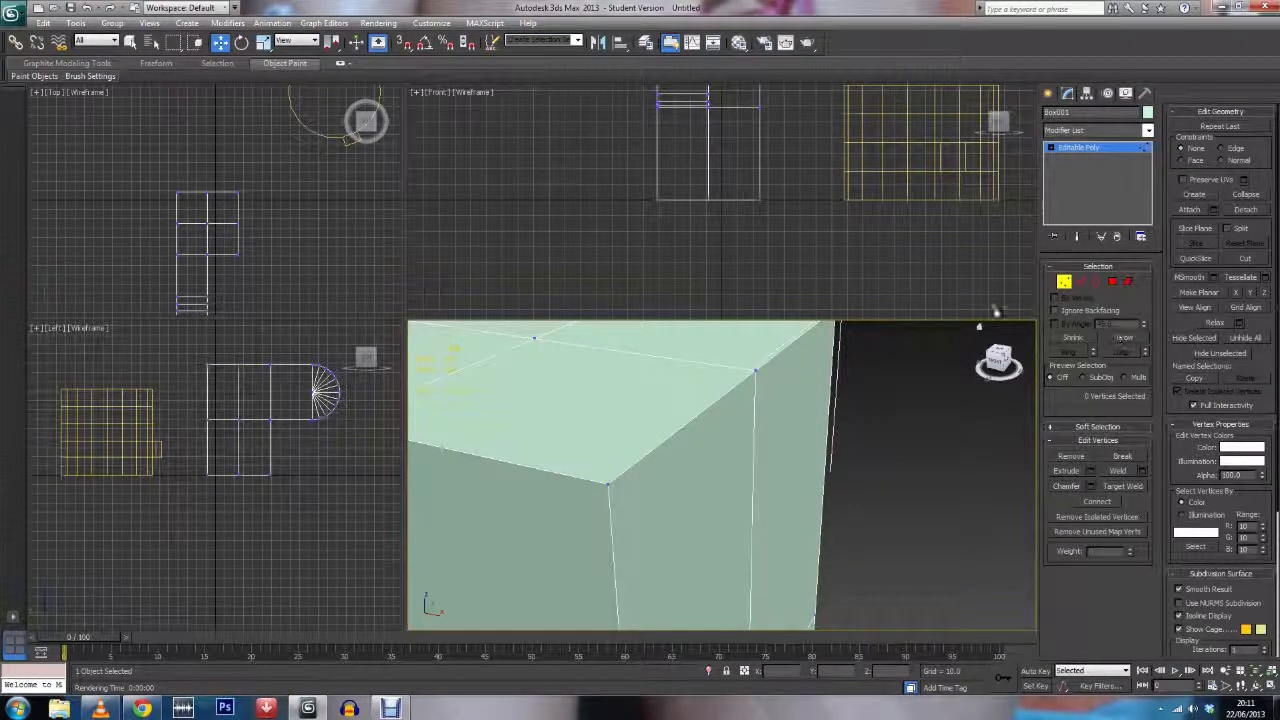
{"action": "left_click", "coordinate": [606, 479]}
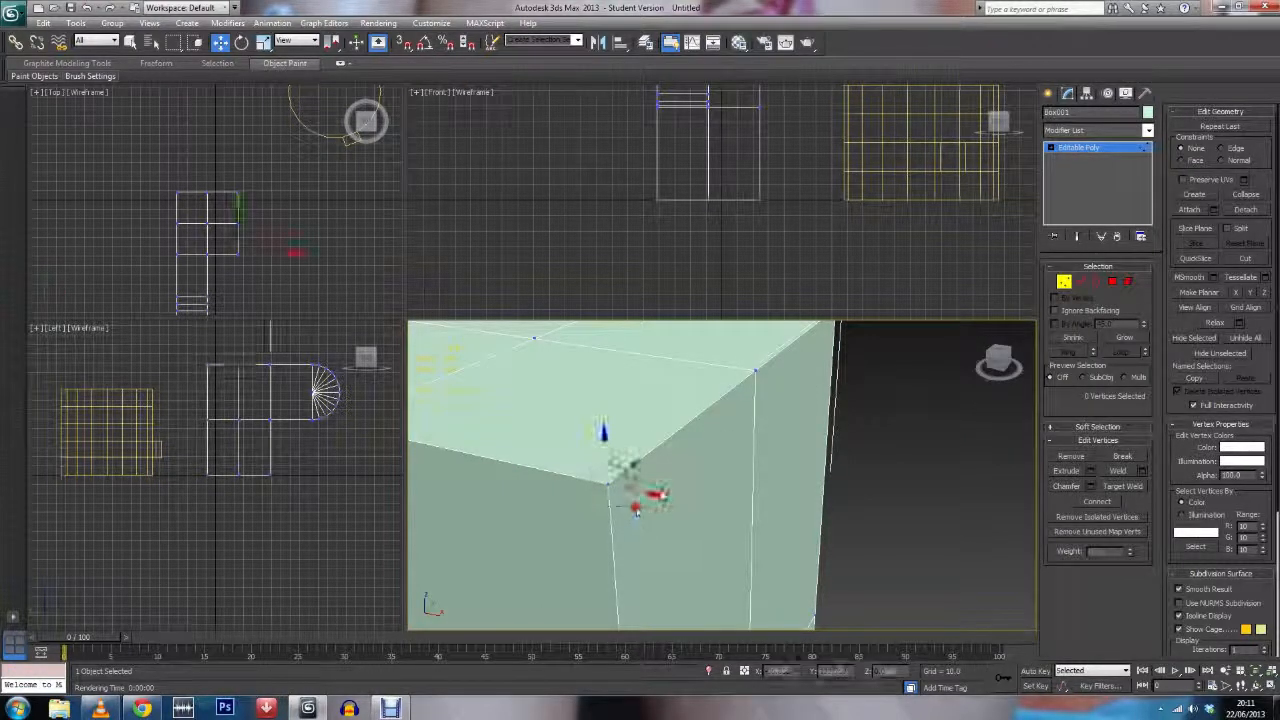
{"action": "left_click", "coordinate": [755, 373], "text": "ctrl"}
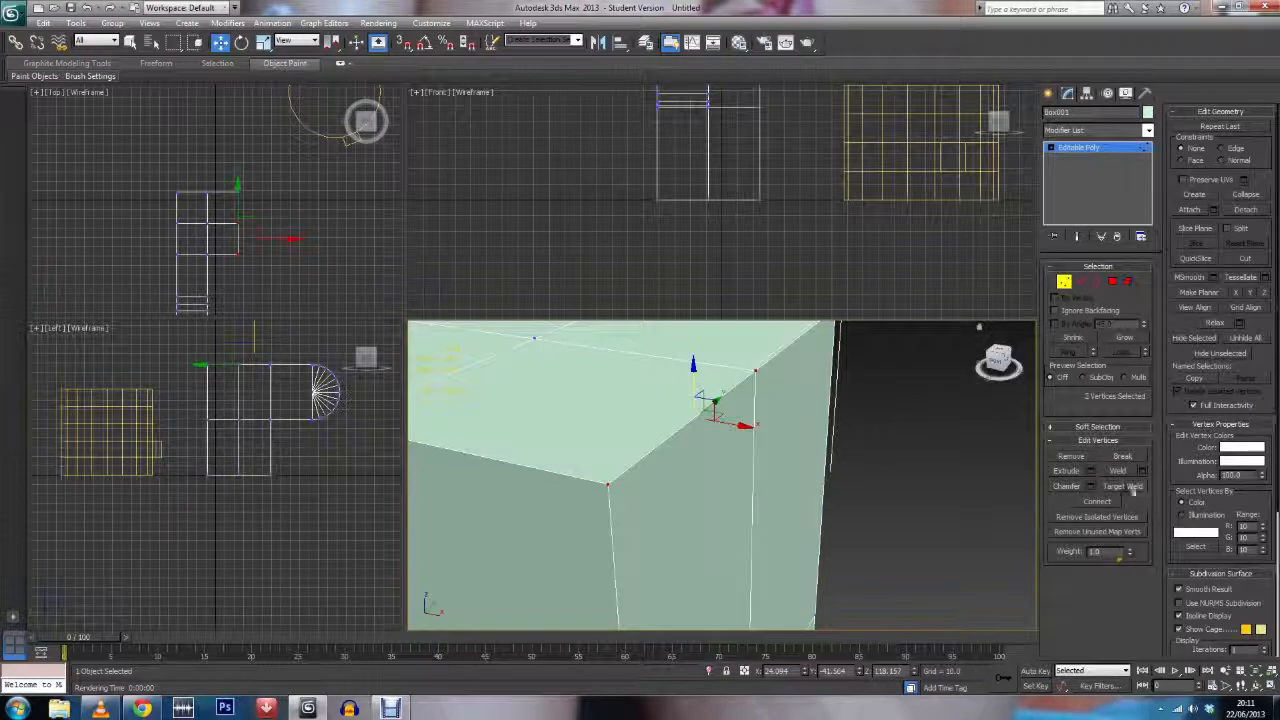
{"action": "left_click", "coordinate": [1122, 474]}
Step: Scale the two selected top-edge vertices together along Y until they meet at their midpoint
{"action": "left_click", "coordinate": [263, 42]}
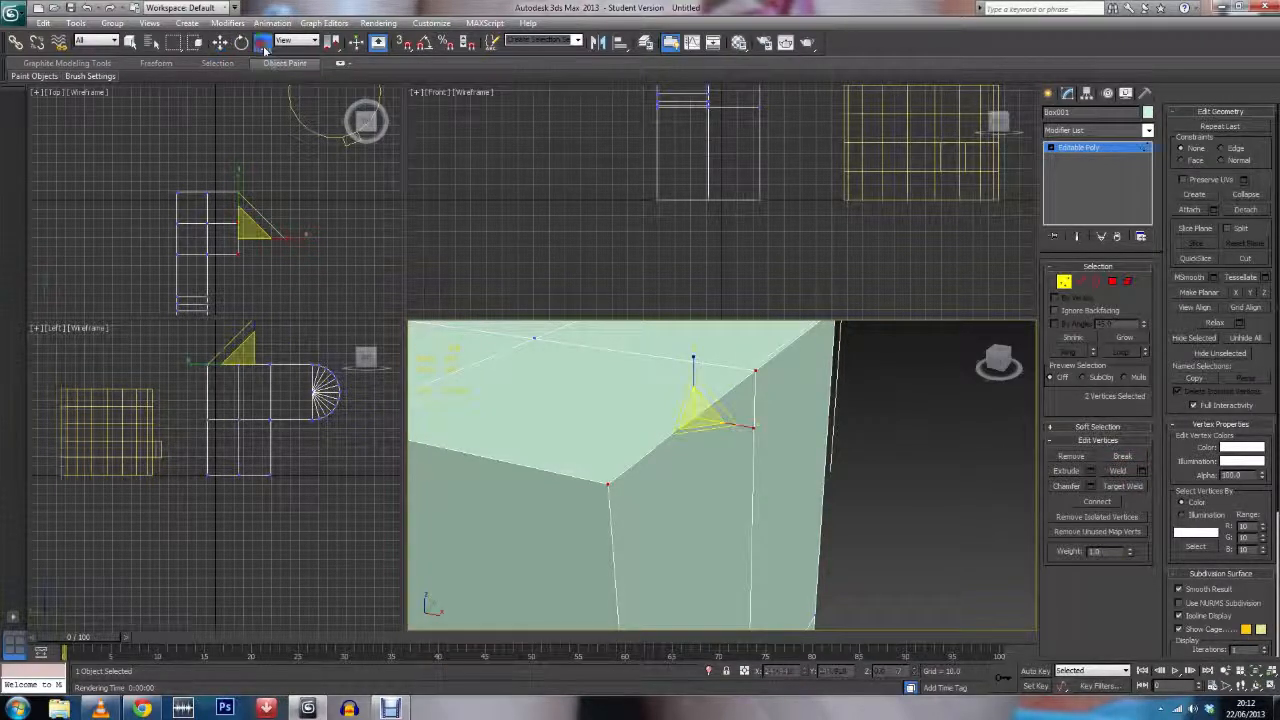
{"action": "left_click_drag", "start_coordinate": [667, 438], "coordinate": [972, 330]}
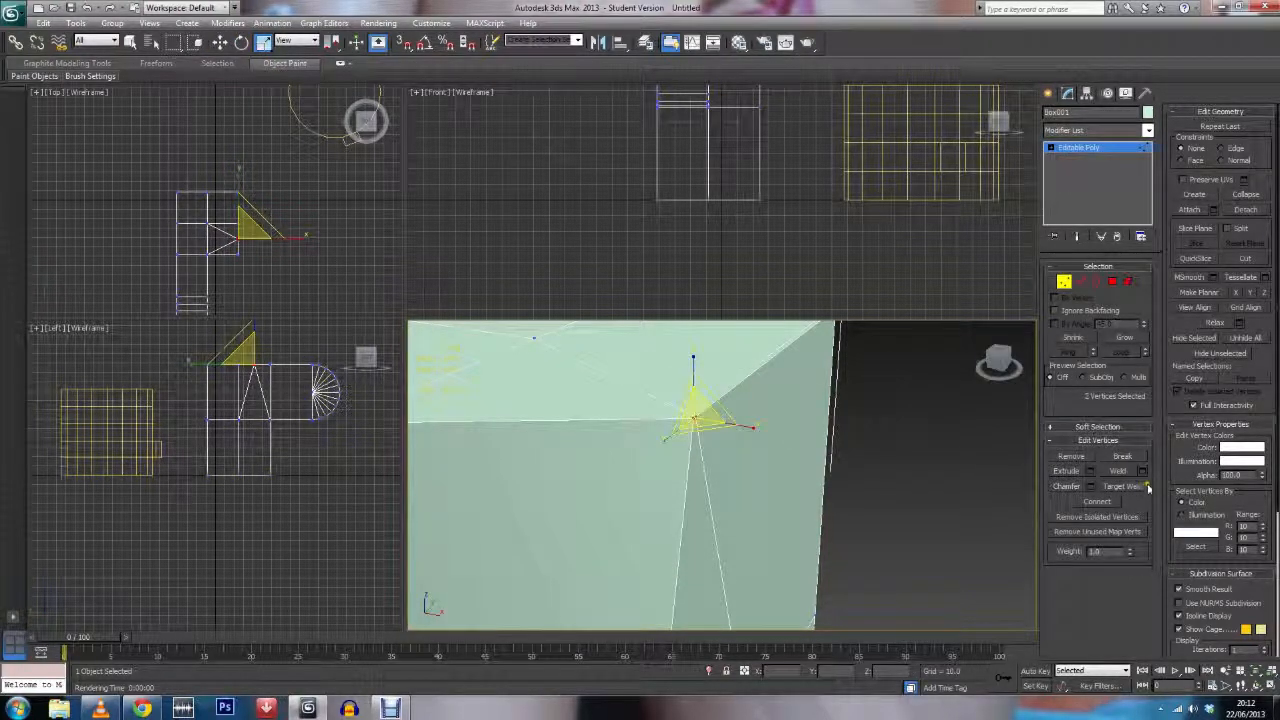
Step: Weld the two selected top-edge vertices with the threshold raised to 8.04
{"action": "left_click", "coordinate": [1141, 471]}
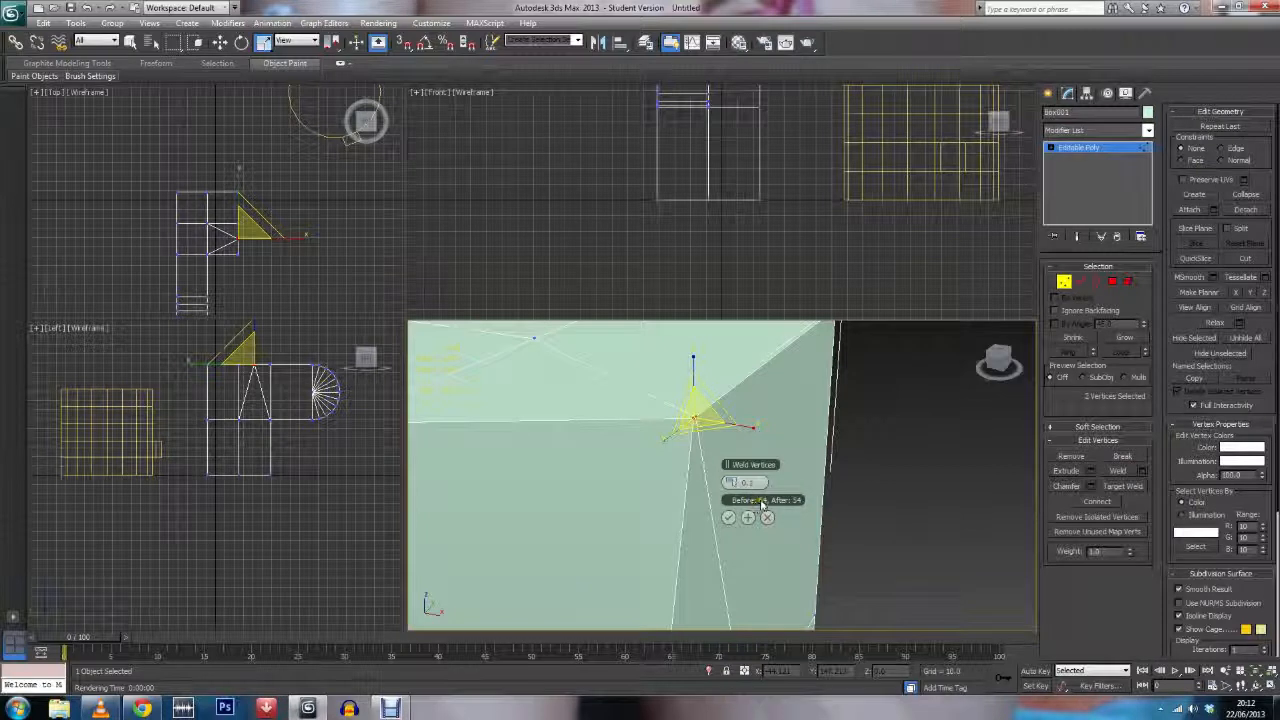
{"action": "left_click_drag", "start_coordinate": [732, 483], "coordinate": [766, 510]}
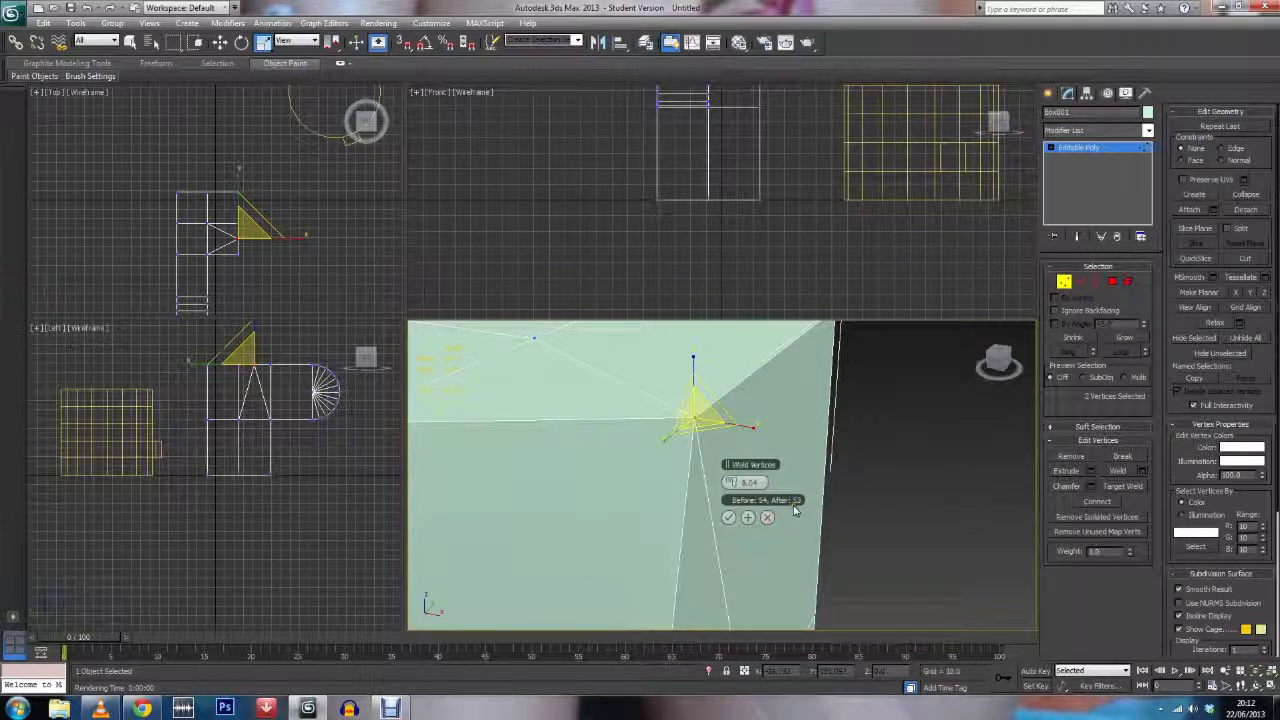
{"action": "left_click", "coordinate": [728, 517]}
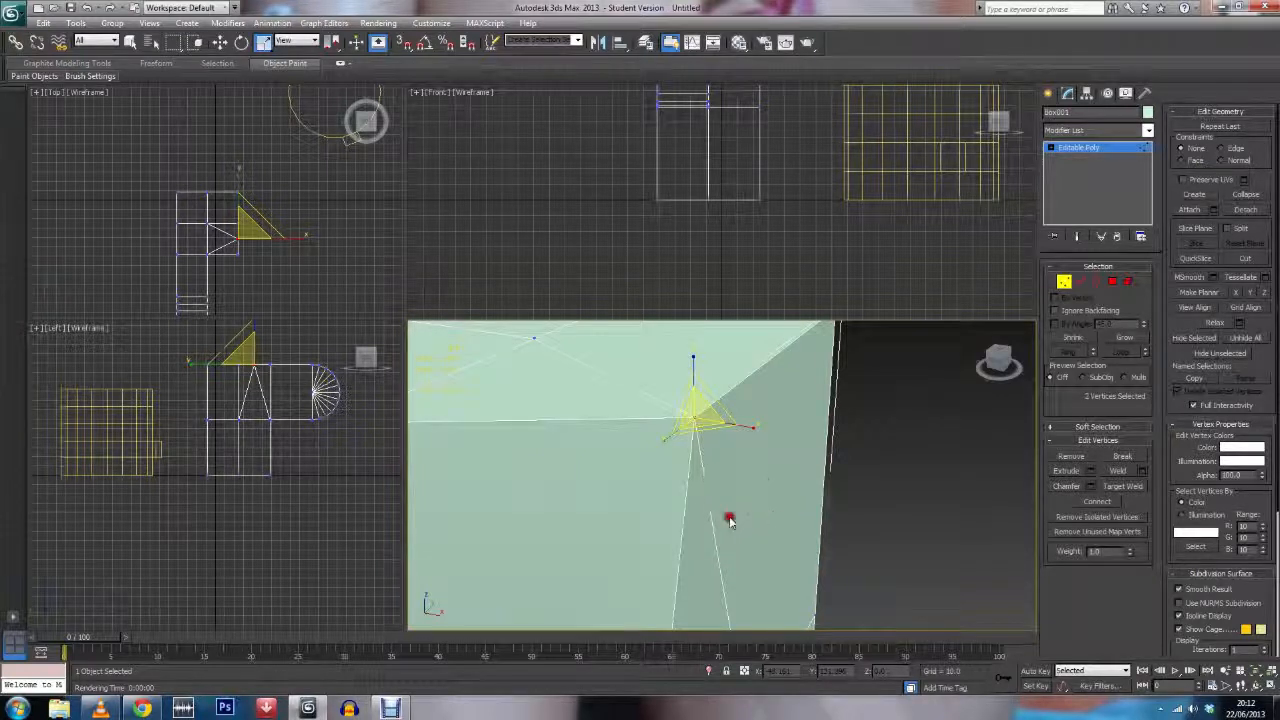
Step: Examine the welded corner vertex in both wireframe and shaded display, and clear the vertex selection
{"action": "scroll", "coordinate": [756, 515], "scroll_direction": "down", "scroll_amount": 2}
{"action": "mouse_move", "coordinate": [756, 515]}
{"action": "middle_mouse_down"}
{"action": "mouse_move", "coordinate": [774, 523]}
{"action": "mouse_move", "coordinate": [880, 442]}
{"action": "mouse_move", "coordinate": [803, 504]}
{"action": "middle_mouse_up"}
{"action": "key", "text": "F3"}
{"action": "scroll", "coordinate": [774, 514], "scroll_direction": "down", "scroll_amount": 3}
{"action": "scroll", "coordinate": [803, 504], "scroll_direction": "up", "scroll_amount": 4}
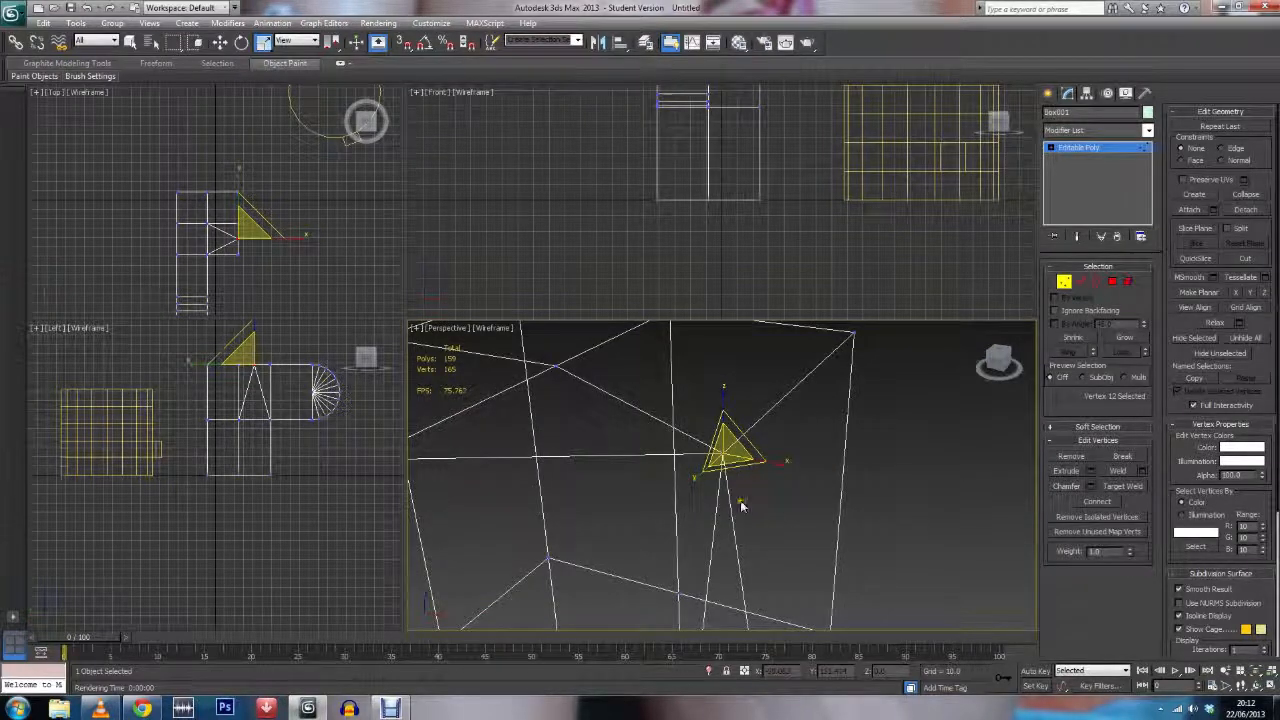
{"action": "middle_click_drag", "start_coordinate": [724, 518], "coordinate": [755, 511]}
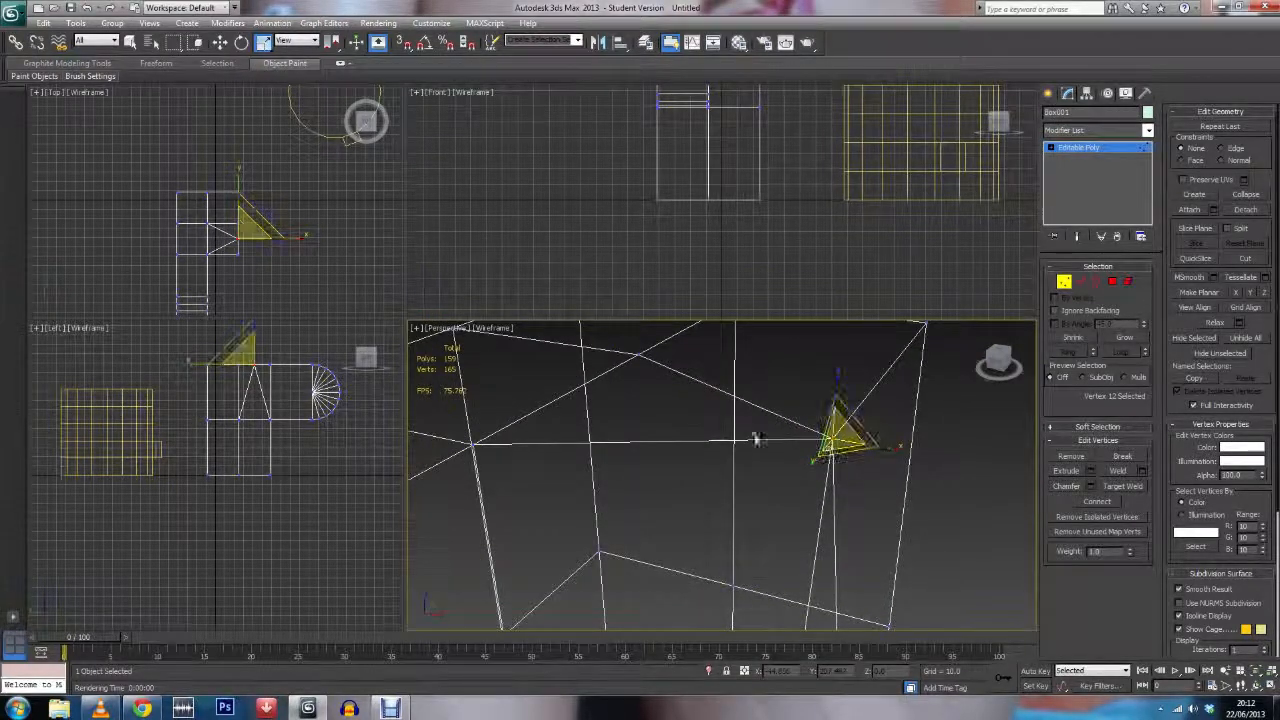
{"action": "middle_click_drag", "start_coordinate": [770, 436], "coordinate": [748, 457]}
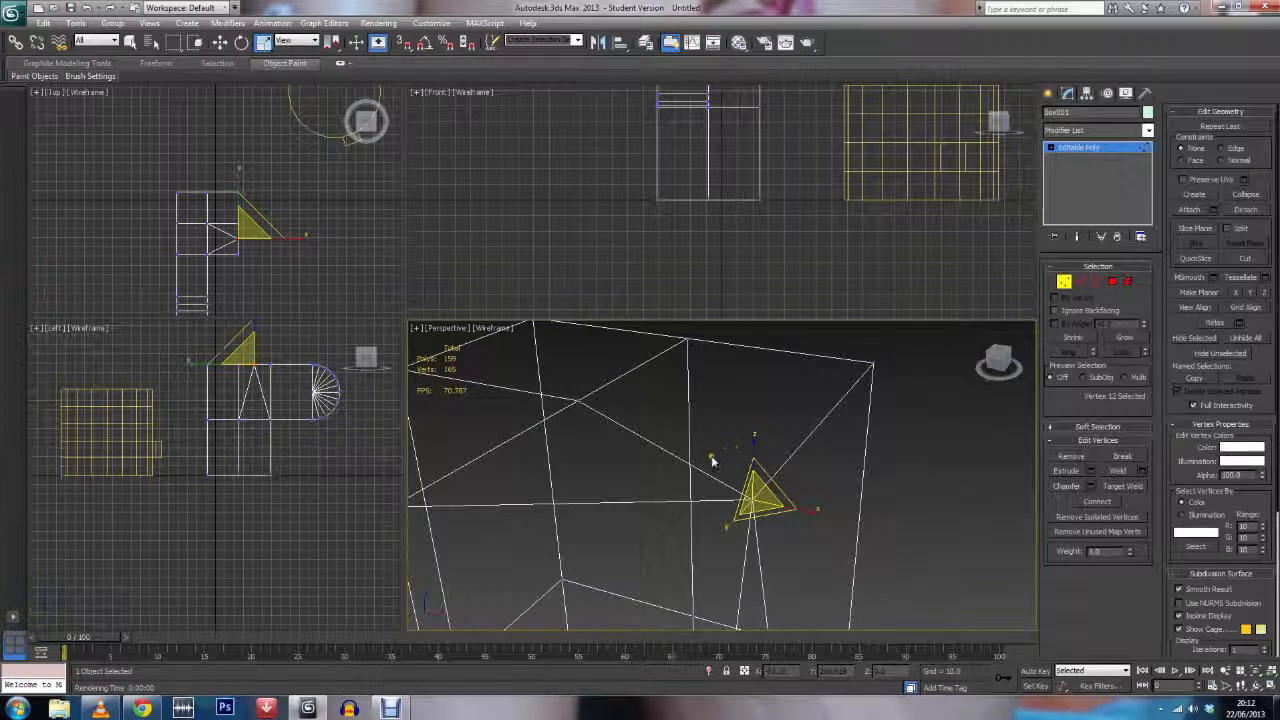
{"action": "key", "text": "F3"}
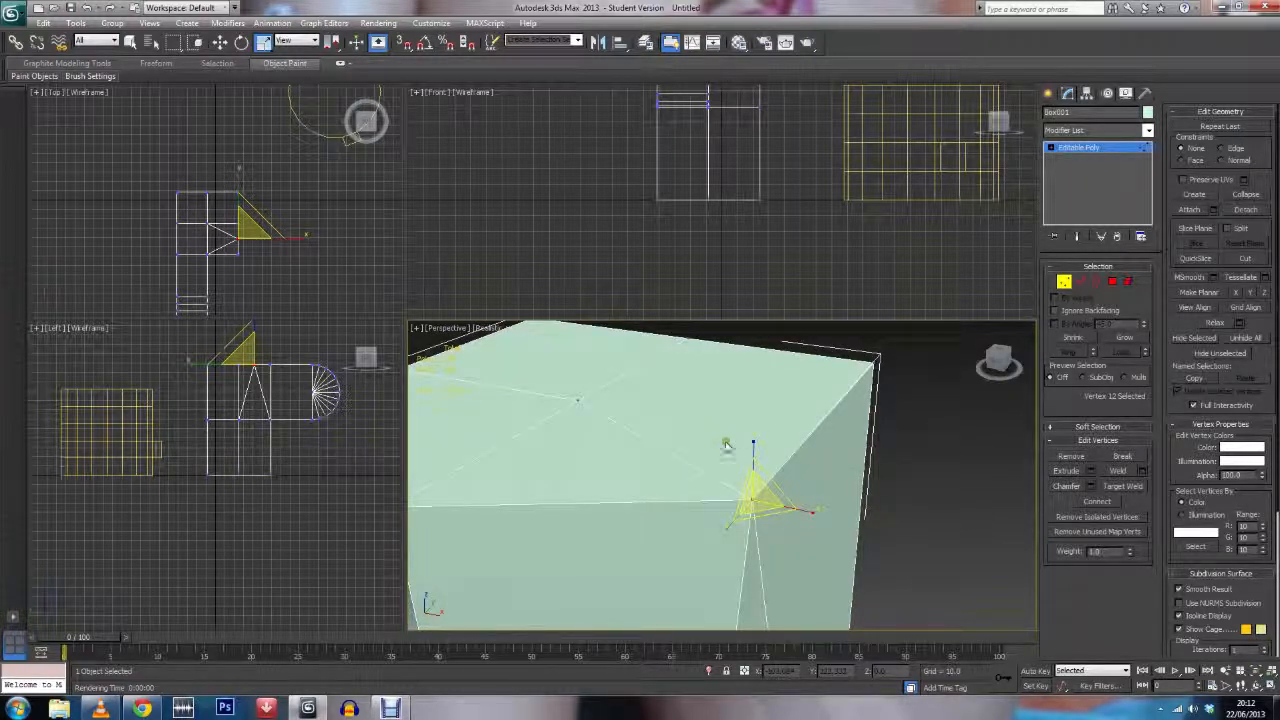
{"action": "left_click", "coordinate": [906, 511]}
{"action": "scroll", "coordinate": [908, 480], "scroll_direction": "down", "scroll_amount": 8}
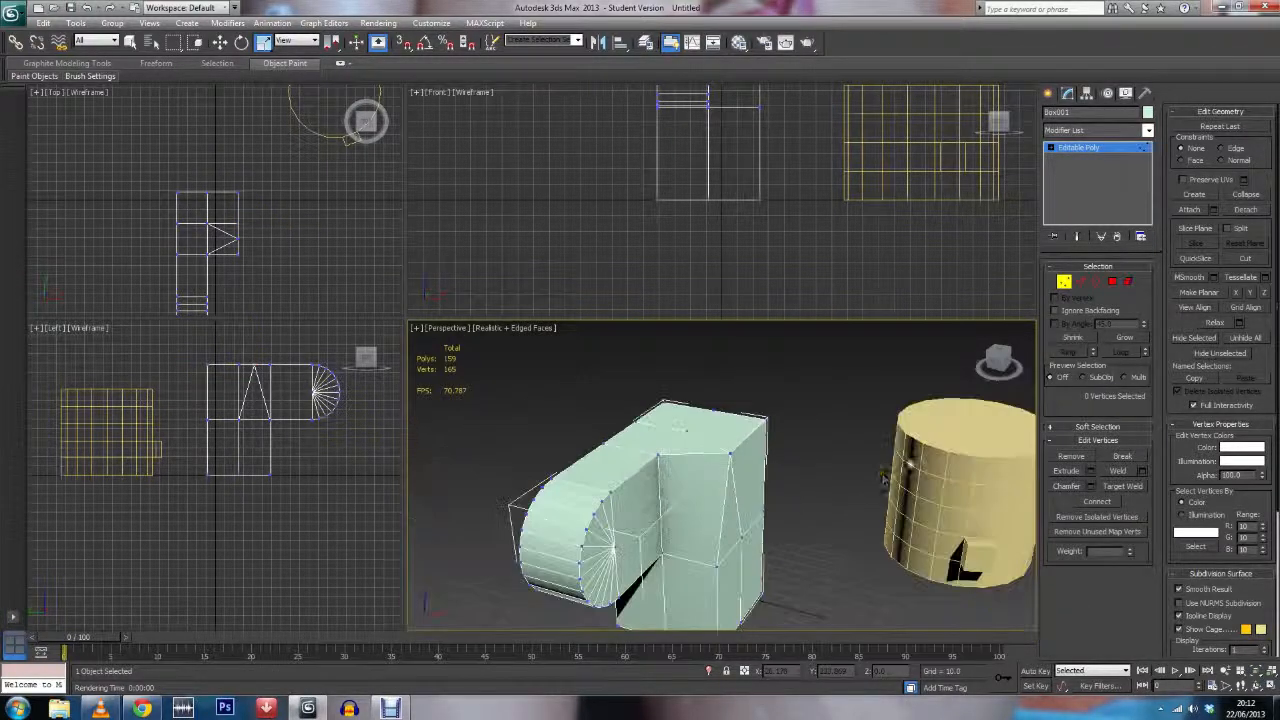
Step: Chamfer the two edges along the top of the block's end opposite the rounded arm by 16.351
{"action": "scroll", "coordinate": [888, 446], "scroll_direction": "up", "scroll_amount": 6}
{"action": "left_click_drag", "start_coordinate": [1008, 357], "coordinate": [875, 503]}
{"action": "middle_click_drag", "start_coordinate": [875, 503], "coordinate": [859, 514]}
{"action": "left_click_drag", "start_coordinate": [997, 360], "coordinate": [914, 367]}
{"action": "middle_click_drag", "start_coordinate": [502, 436], "coordinate": [698, 506]}
{"action": "left_click", "coordinate": [1080, 281]}
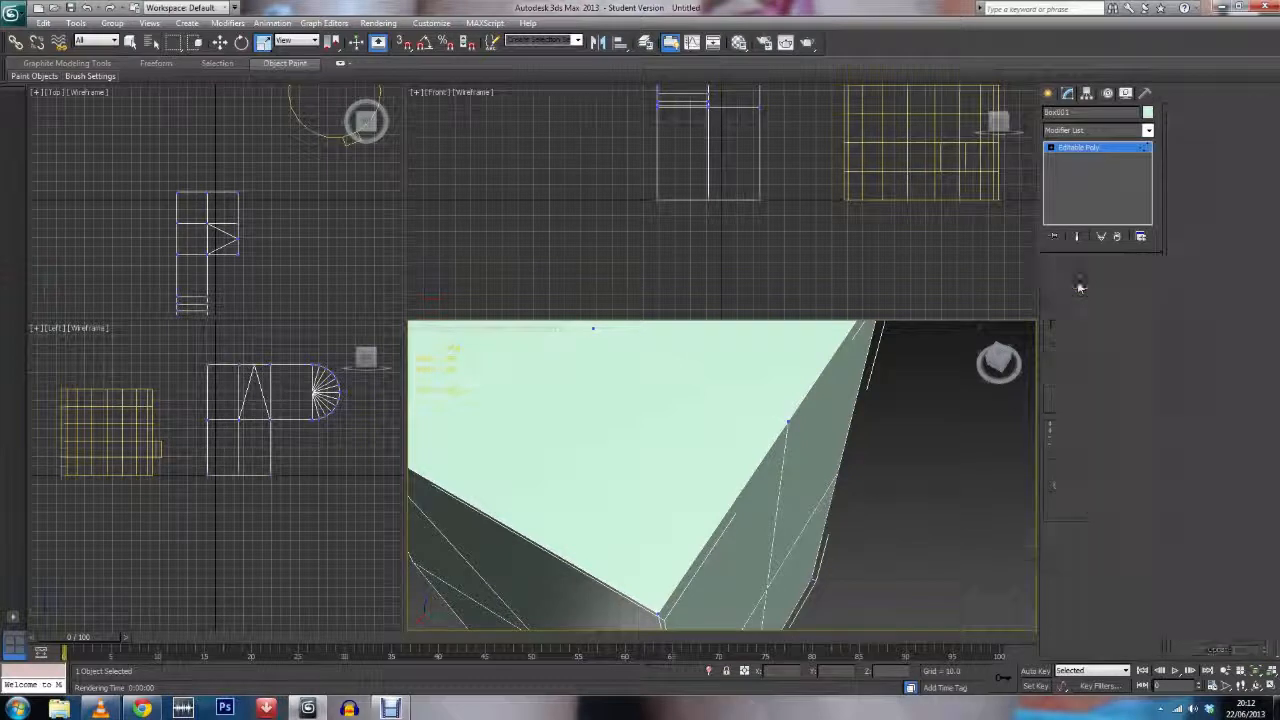
{"action": "left_click", "coordinate": [763, 452]}
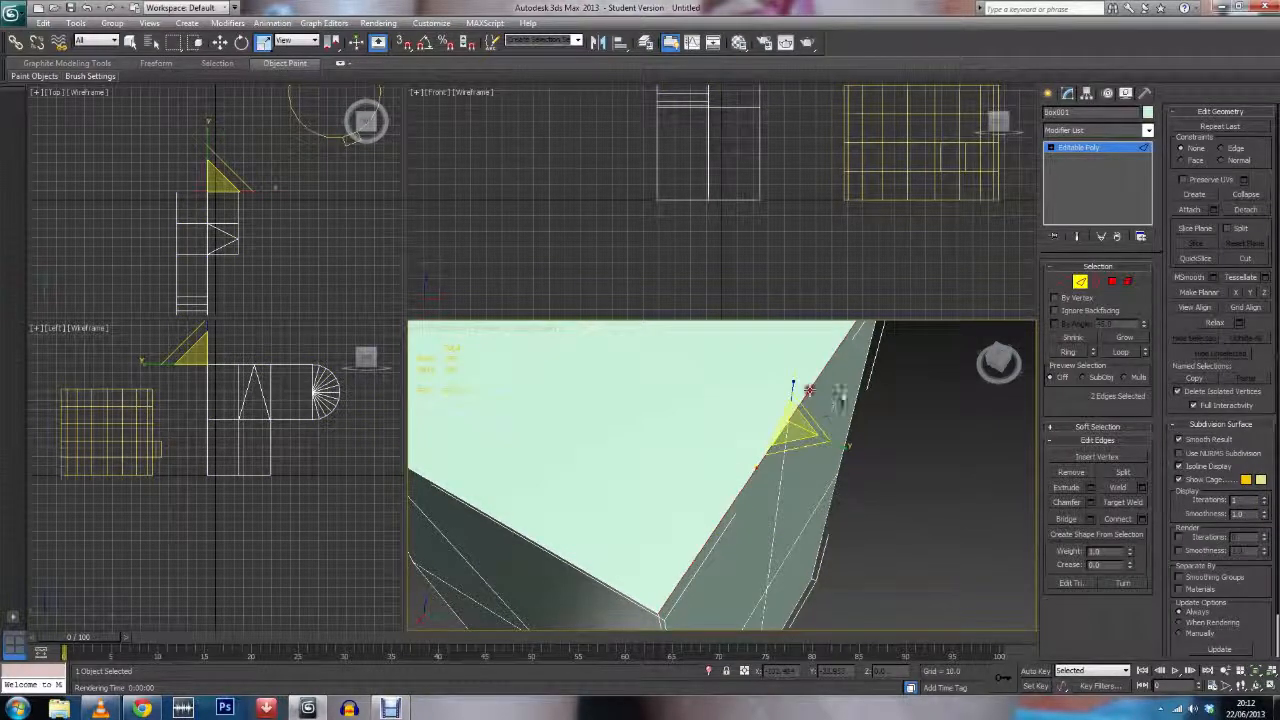
{"action": "left_click_drag", "start_coordinate": [998, 356], "coordinate": [899, 352]}
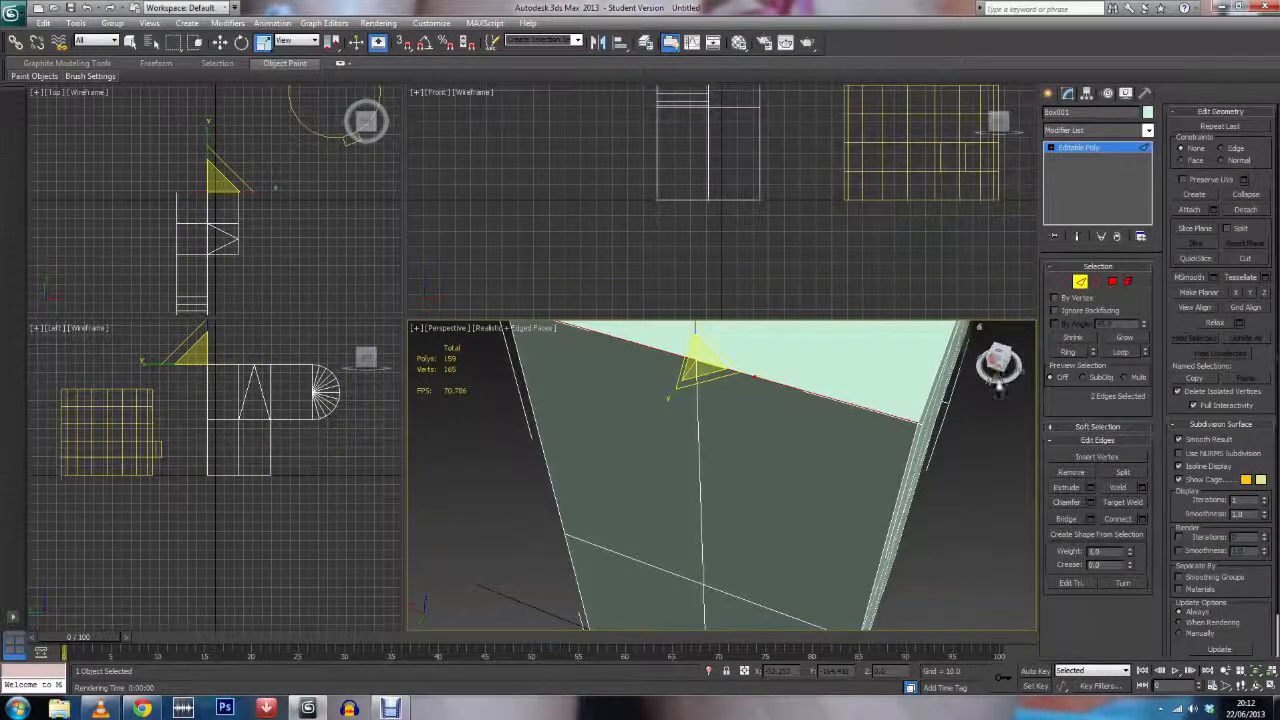
{"action": "left_click_drag", "start_coordinate": [995, 374], "coordinate": [968, 407]}
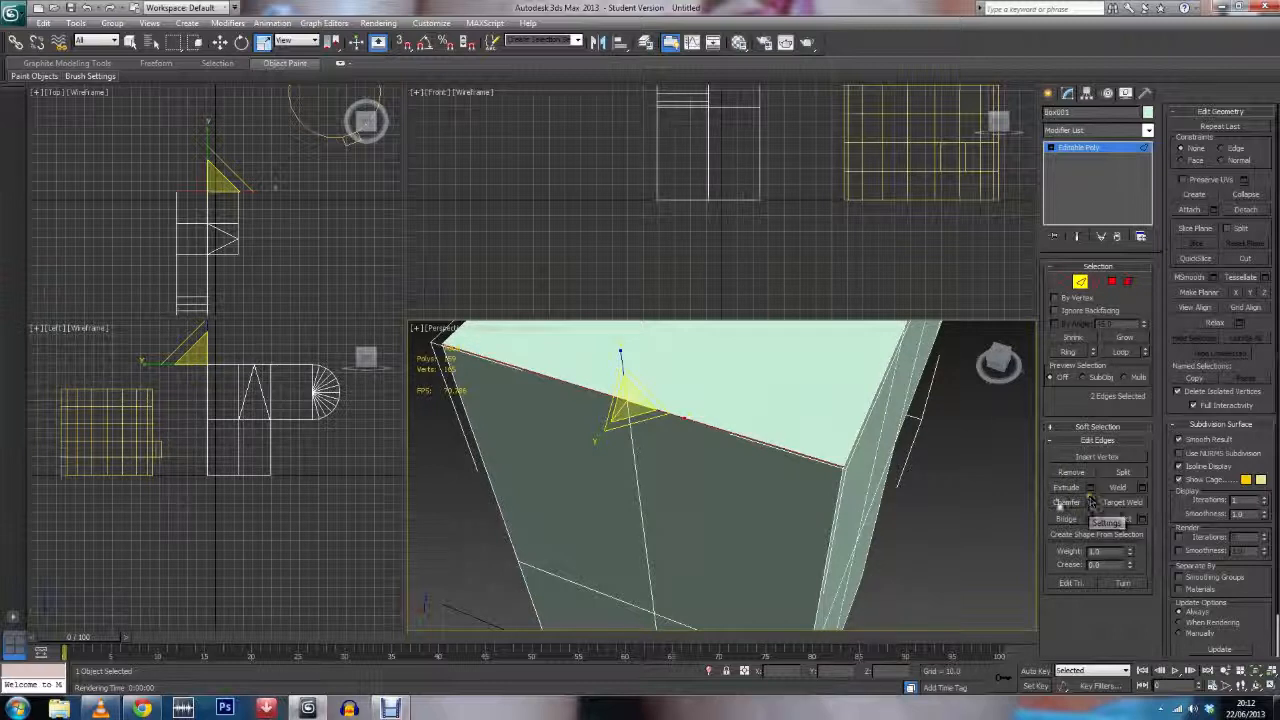
{"action": "scroll", "coordinate": [826, 442], "scroll_direction": "up", "scroll_amount": 5}
{"action": "scroll", "coordinate": [870, 455], "scroll_direction": "down", "scroll_amount": 5}
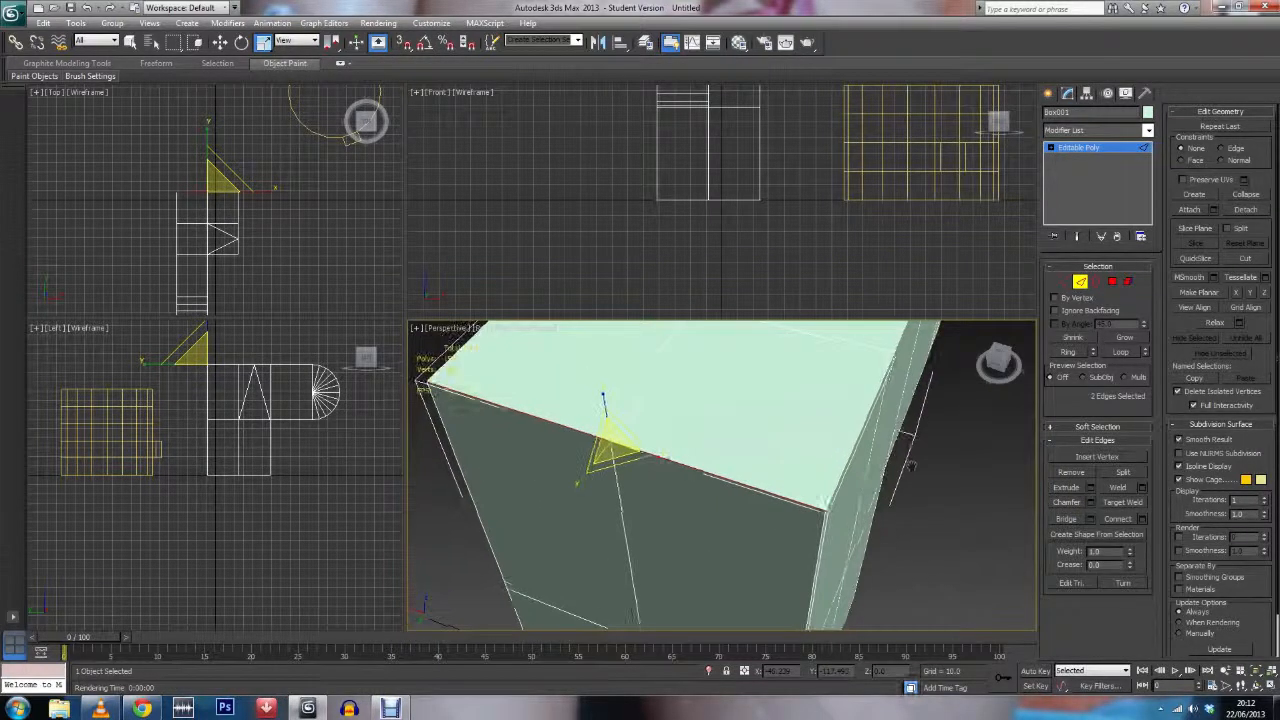
{"action": "left_click", "coordinate": [1091, 503]}
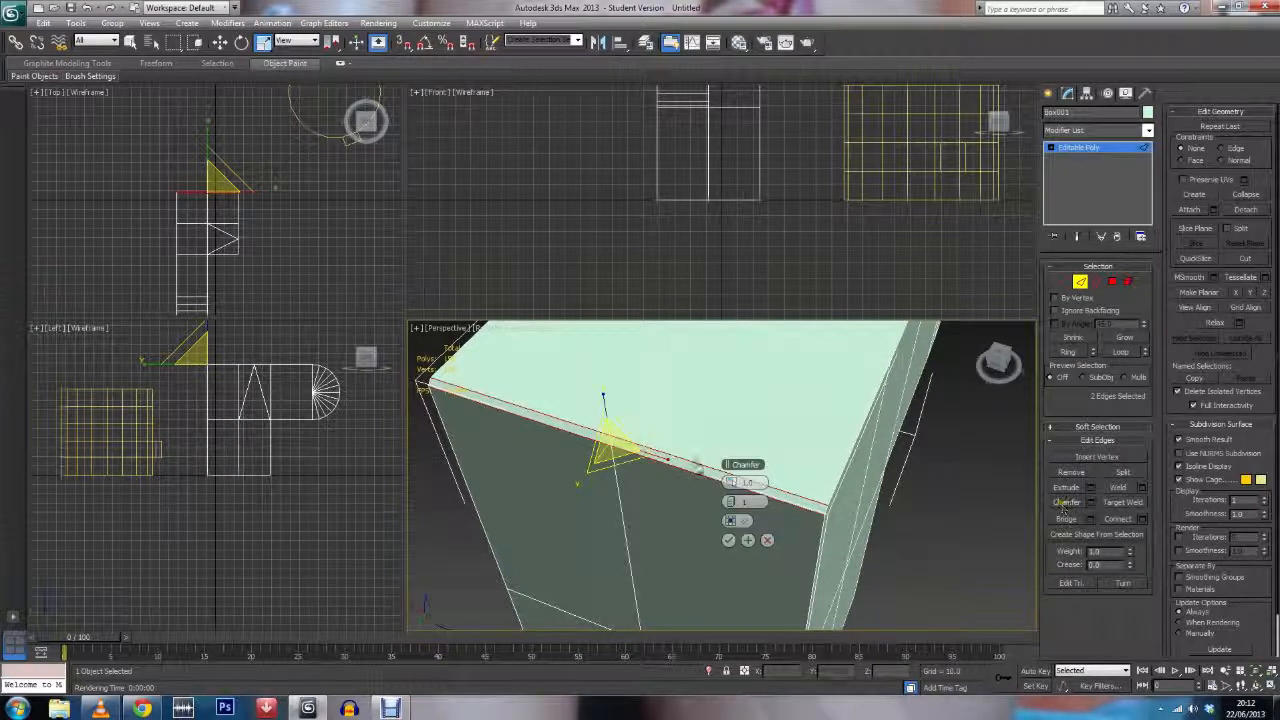
{"action": "left_click_drag", "start_coordinate": [734, 483], "coordinate": [867, 455]}
{"action": "left_click_drag", "start_coordinate": [1002, 364], "coordinate": [947, 339]}
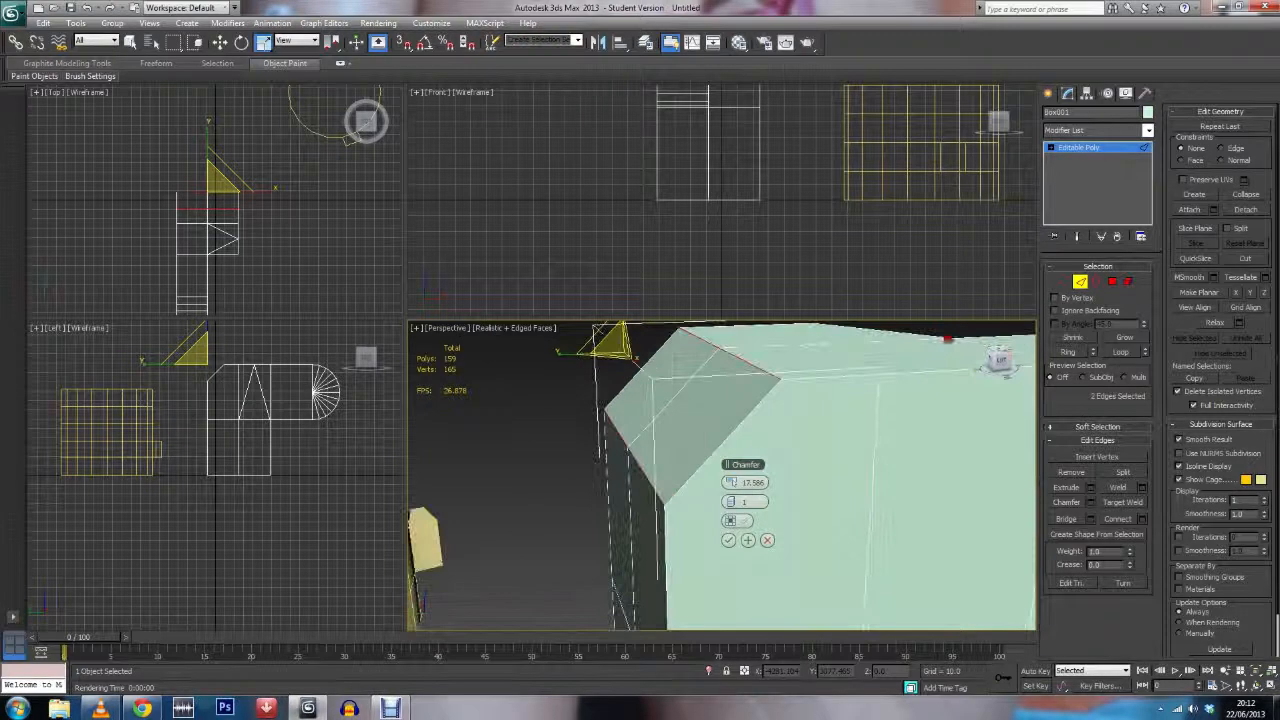
{"action": "left_click_drag", "start_coordinate": [731, 483], "coordinate": [745, 490]}
Step: Set the top edge chamfer to 8 segments so the corner is rounded
{"action": "left_click", "coordinate": [735, 503]}
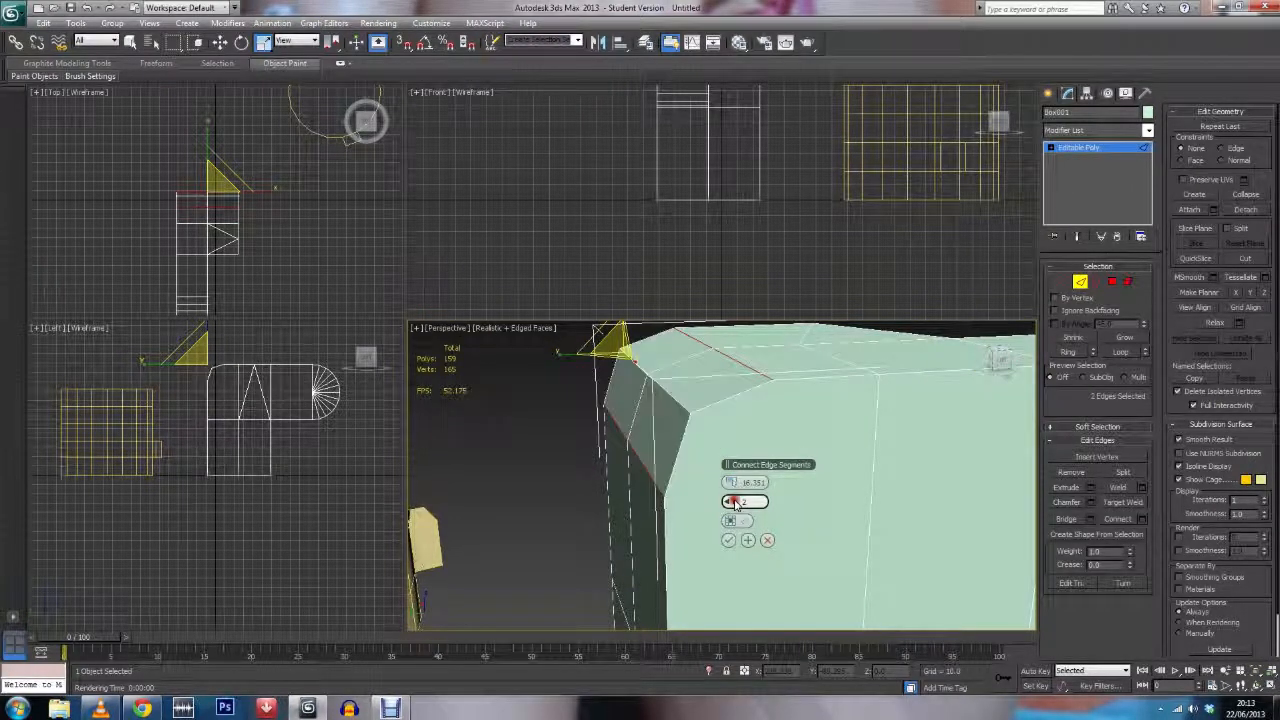
{"action": "left_click", "coordinate": [734, 503]}
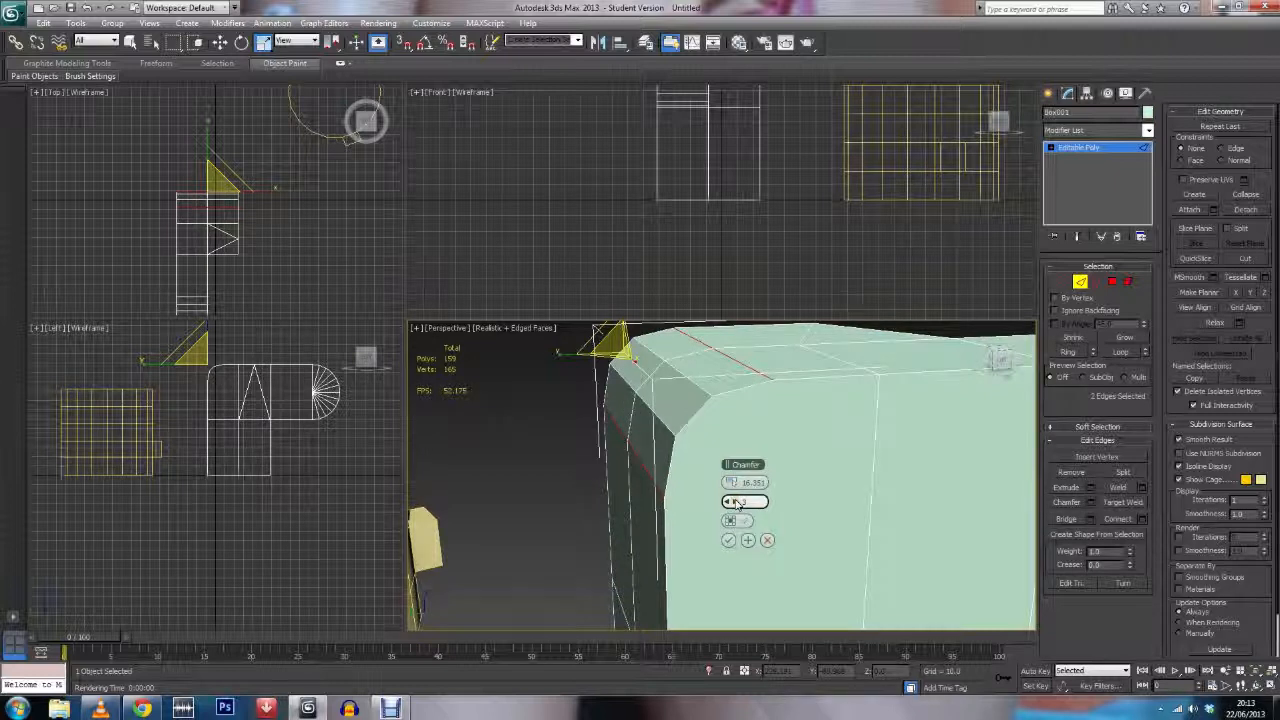
{"action": "left_click", "coordinate": [735, 503]}
{"action": "left_click", "coordinate": [735, 503]}
{"action": "left_click", "coordinate": [735, 503]}
{"action": "left_click", "coordinate": [735, 503]}
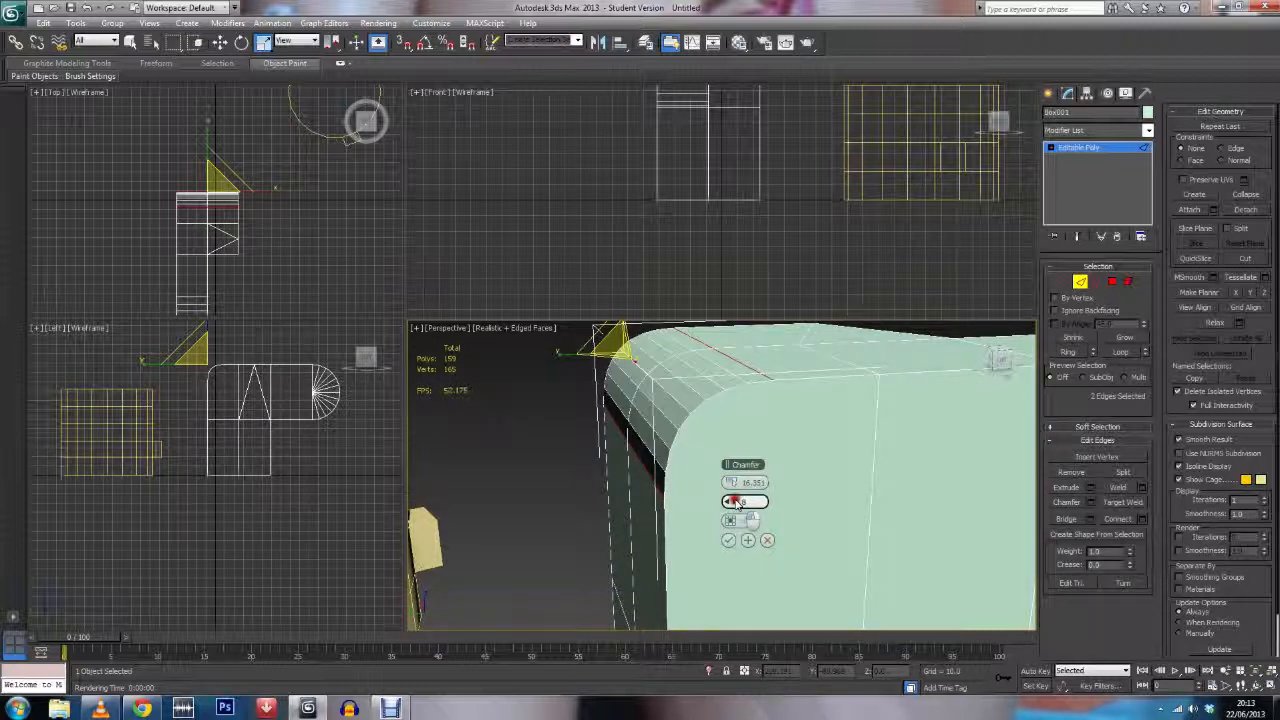
Step: Preview the rounded corner with the Open Chamfer option on, and turn the option off again
{"action": "left_click", "coordinate": [737, 520]}
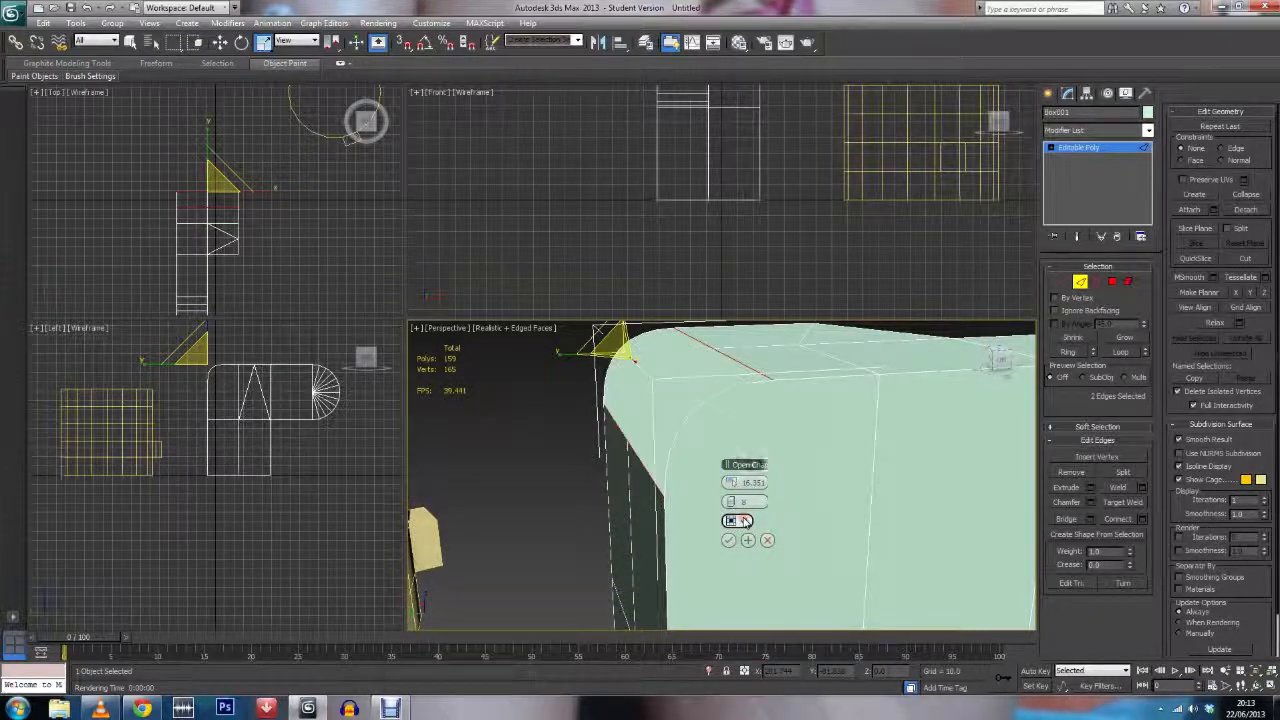
{"action": "left_click", "coordinate": [741, 520]}
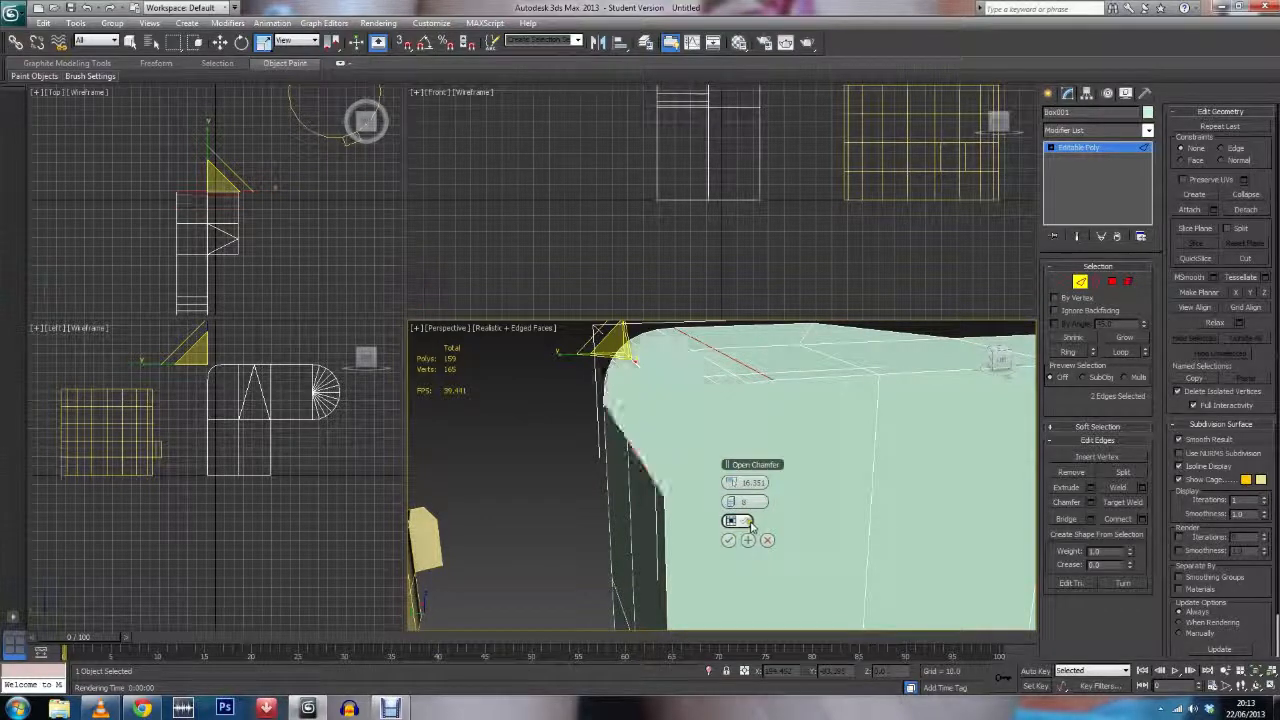
{"action": "left_click", "coordinate": [736, 520]}
{"action": "left_click_drag", "start_coordinate": [1003, 366], "coordinate": [623, 563]}
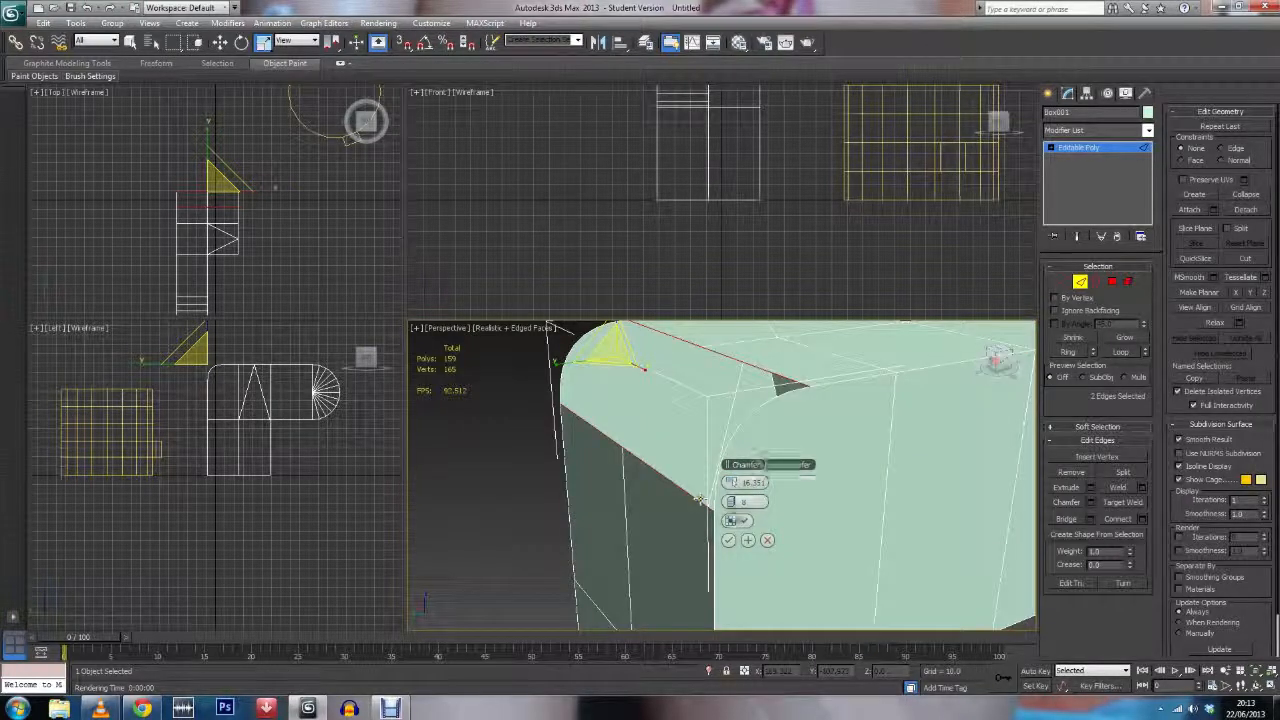
{"action": "left_click", "coordinate": [741, 521]}
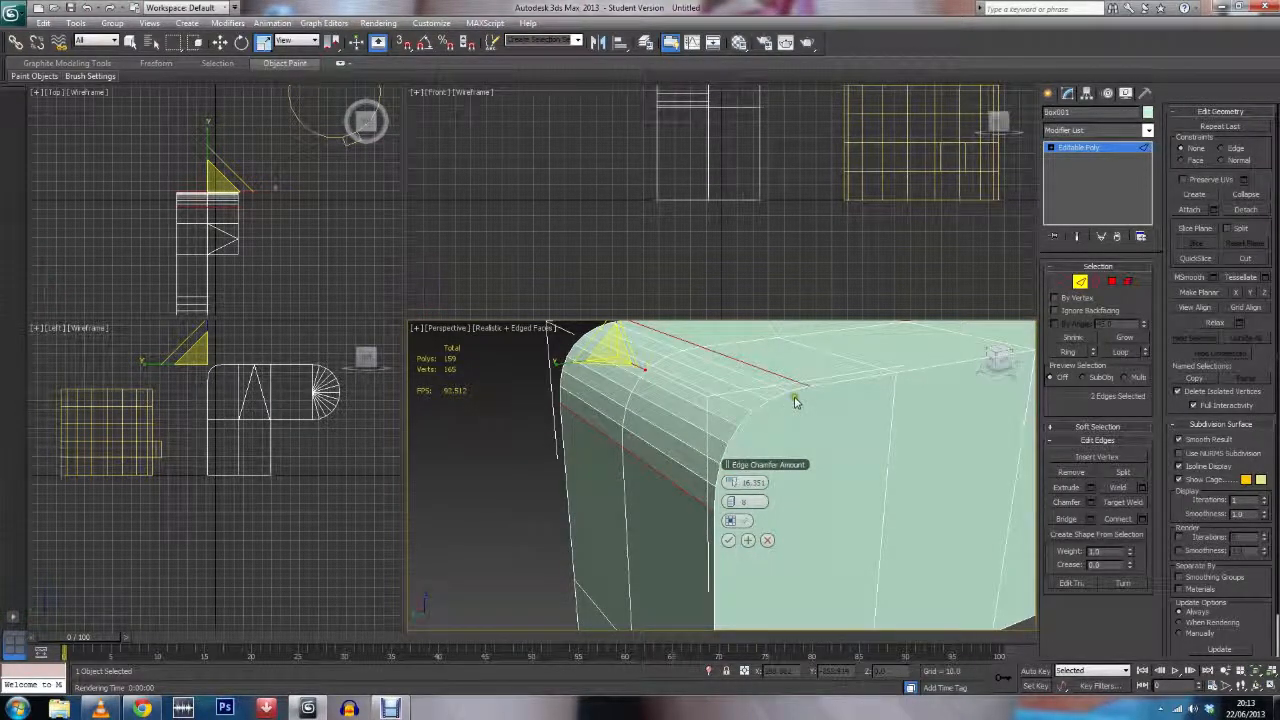
Step: Apply the rounded chamfer to the block's top edges and clear the edge selection
{"action": "left_click", "coordinate": [728, 540]}
{"action": "middle_click_drag", "start_coordinate": [728, 540], "coordinate": [774, 443], "text": "alt"}
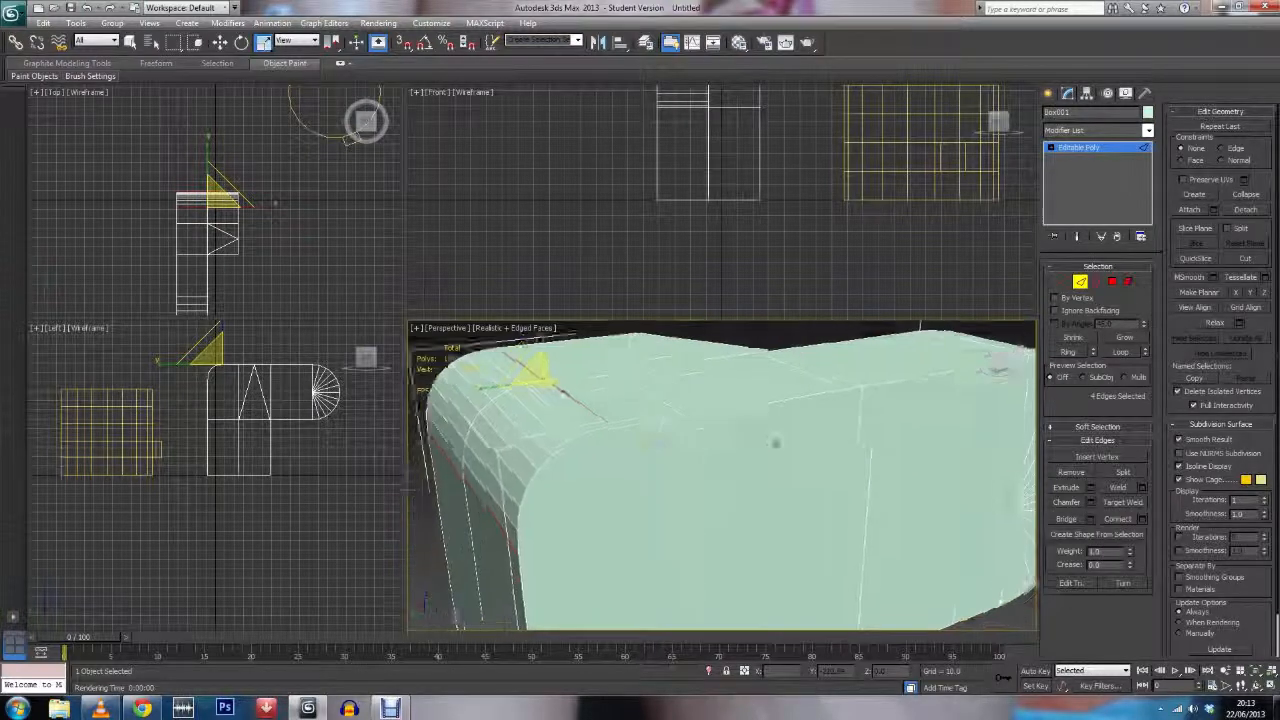
{"action": "scroll", "coordinate": [774, 443], "scroll_direction": "down", "scroll_amount": 3}
{"action": "middle_click_drag", "start_coordinate": [874, 487], "coordinate": [802, 448]}
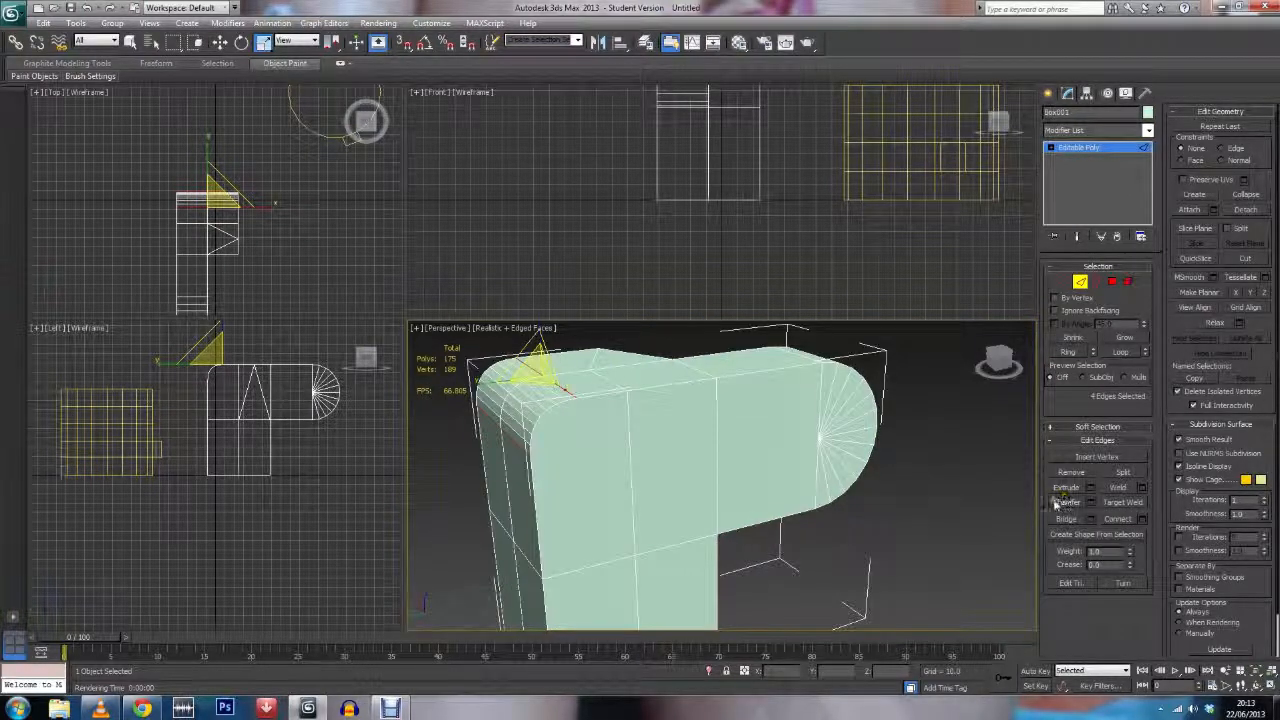
{"action": "middle_click_drag", "start_coordinate": [945, 516], "coordinate": [937, 497]}
{"action": "left_click", "coordinate": [937, 497]}
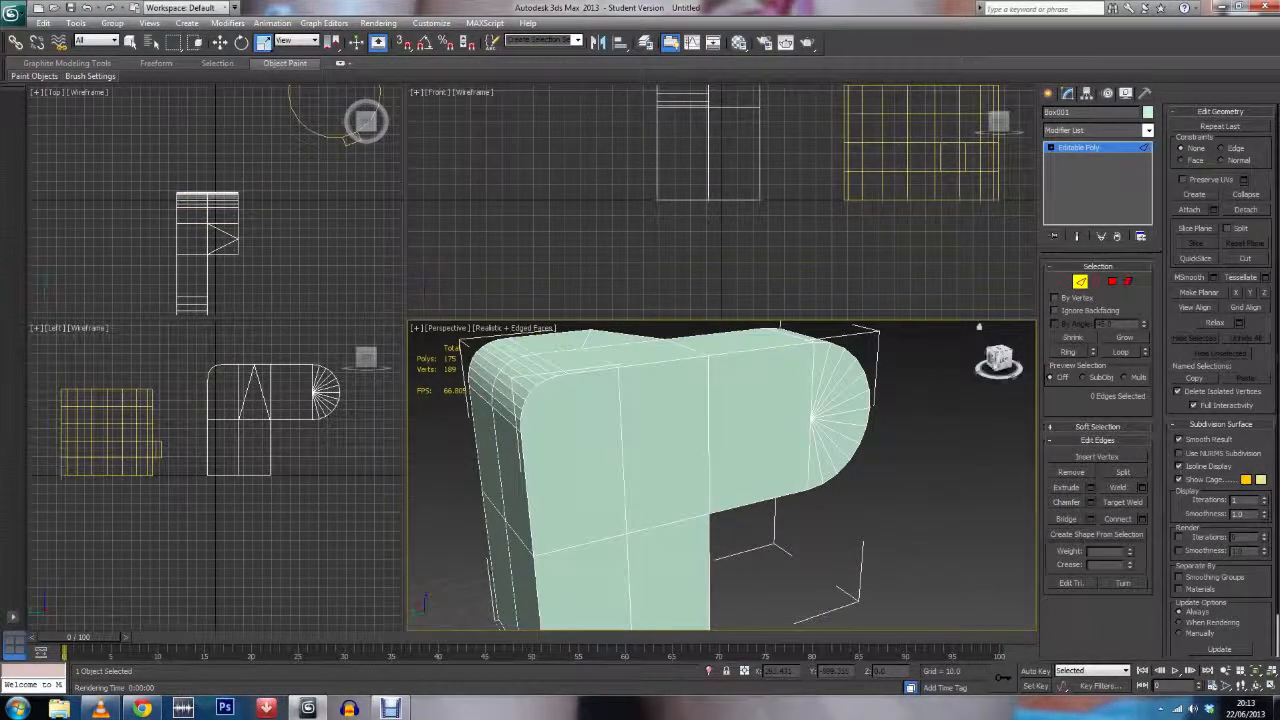
Step: Chamfer the vertical middle edge on the upper section of the block's flat side by 8.673 with 1 segment
{"action": "left_click_drag", "start_coordinate": [998, 366], "coordinate": [1009, 357]}
{"action": "middle_click_drag", "start_coordinate": [869, 451], "coordinate": [979, 460]}
{"action": "scroll", "coordinate": [943, 443], "scroll_direction": "up", "scroll_amount": 3}
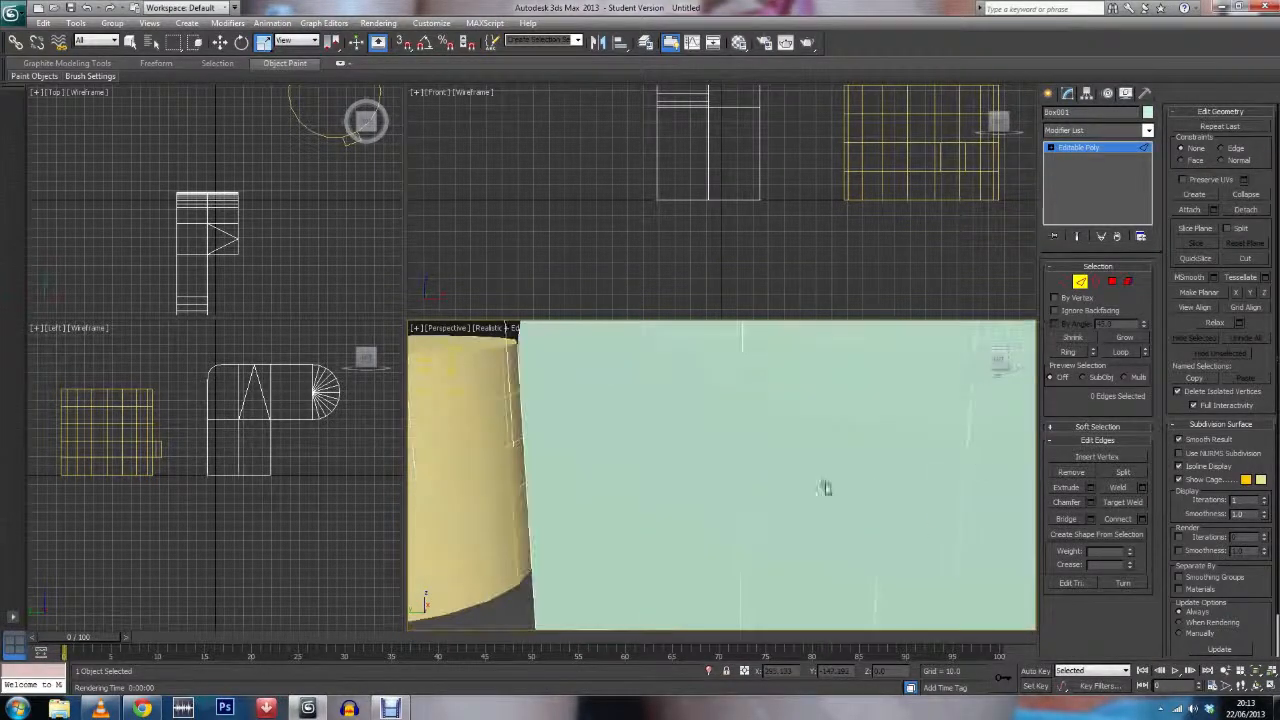
{"action": "left_click", "coordinate": [743, 421]}
{"action": "left_click", "coordinate": [1089, 503]}
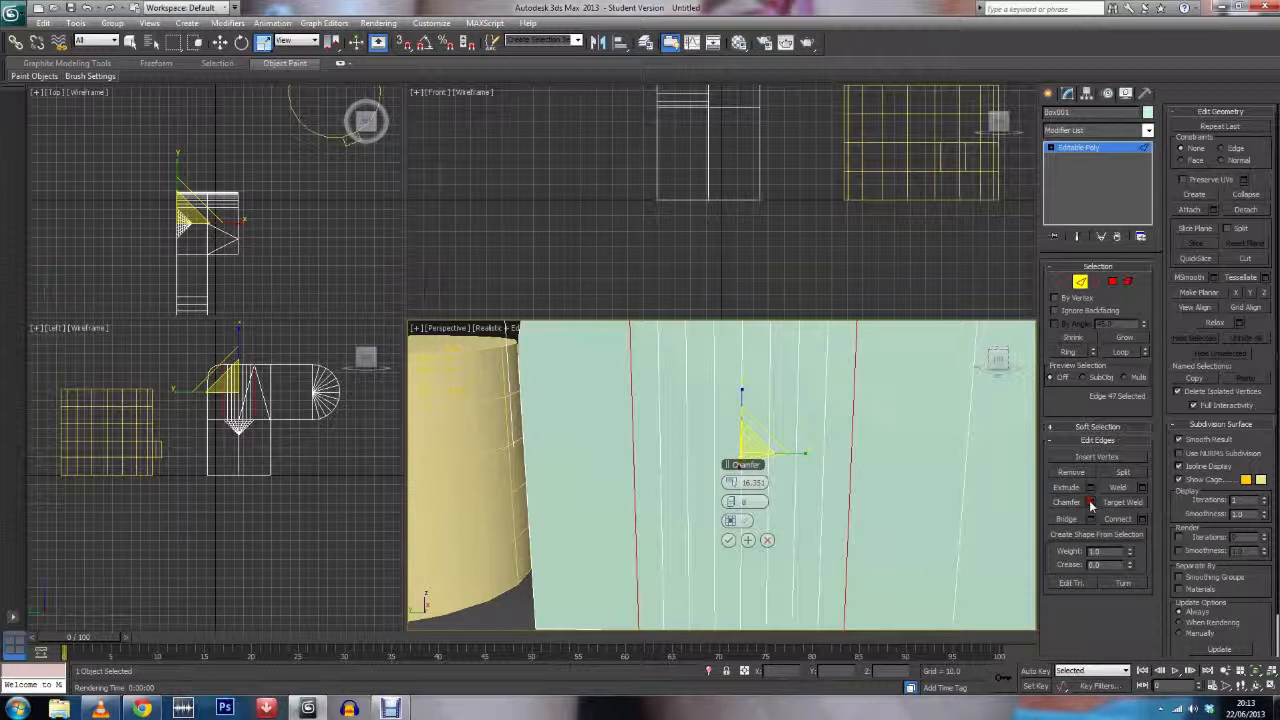
{"action": "scroll", "coordinate": [851, 474], "scroll_direction": "down", "scroll_amount": 3}
{"action": "scroll", "coordinate": [840, 441], "scroll_direction": "up", "scroll_amount": 3}
{"action": "scroll", "coordinate": [840, 441], "scroll_direction": "down", "scroll_amount": 3}
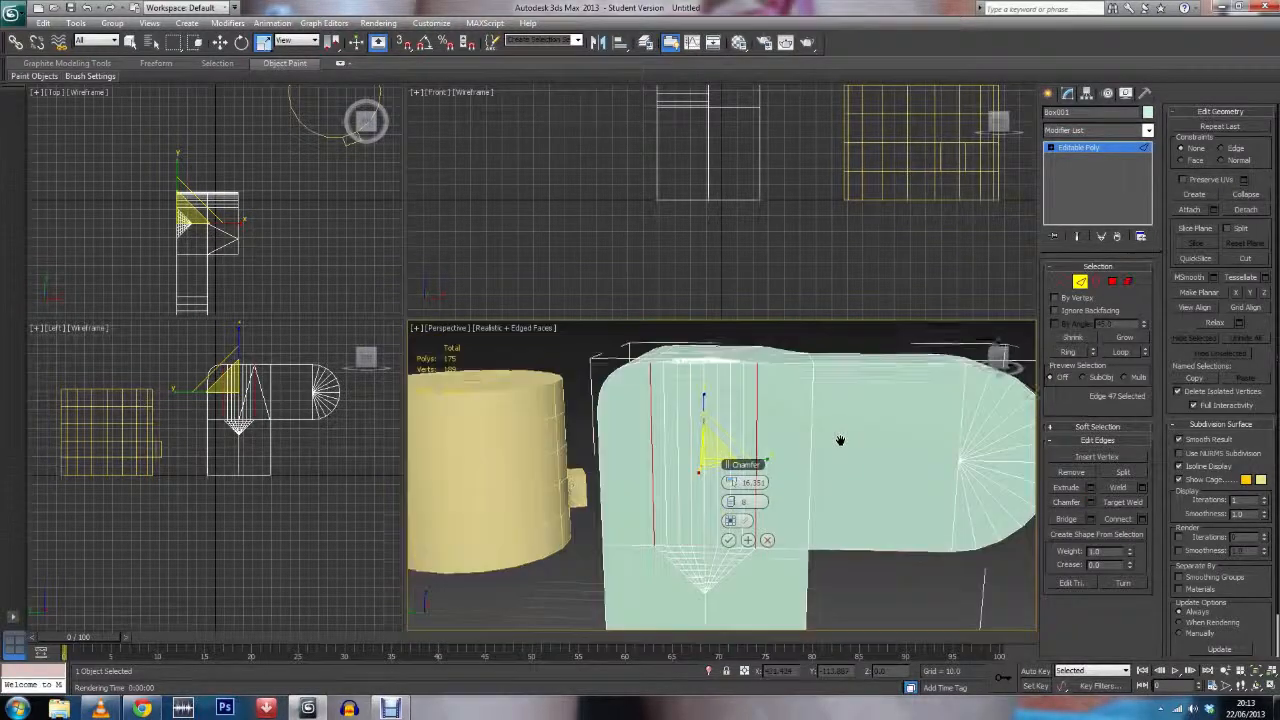
{"action": "left_click_drag", "start_coordinate": [732, 483], "coordinate": [703, 488]}
{"action": "left_click", "coordinate": [727, 504]}
{"action": "left_click", "coordinate": [727, 504]}
{"action": "left_click", "coordinate": [727, 504]}
{"action": "left_click", "coordinate": [727, 504]}
{"action": "left_click", "coordinate": [727, 504]}
{"action": "left_click", "coordinate": [727, 504]}
{"action": "left_click", "coordinate": [727, 504]}
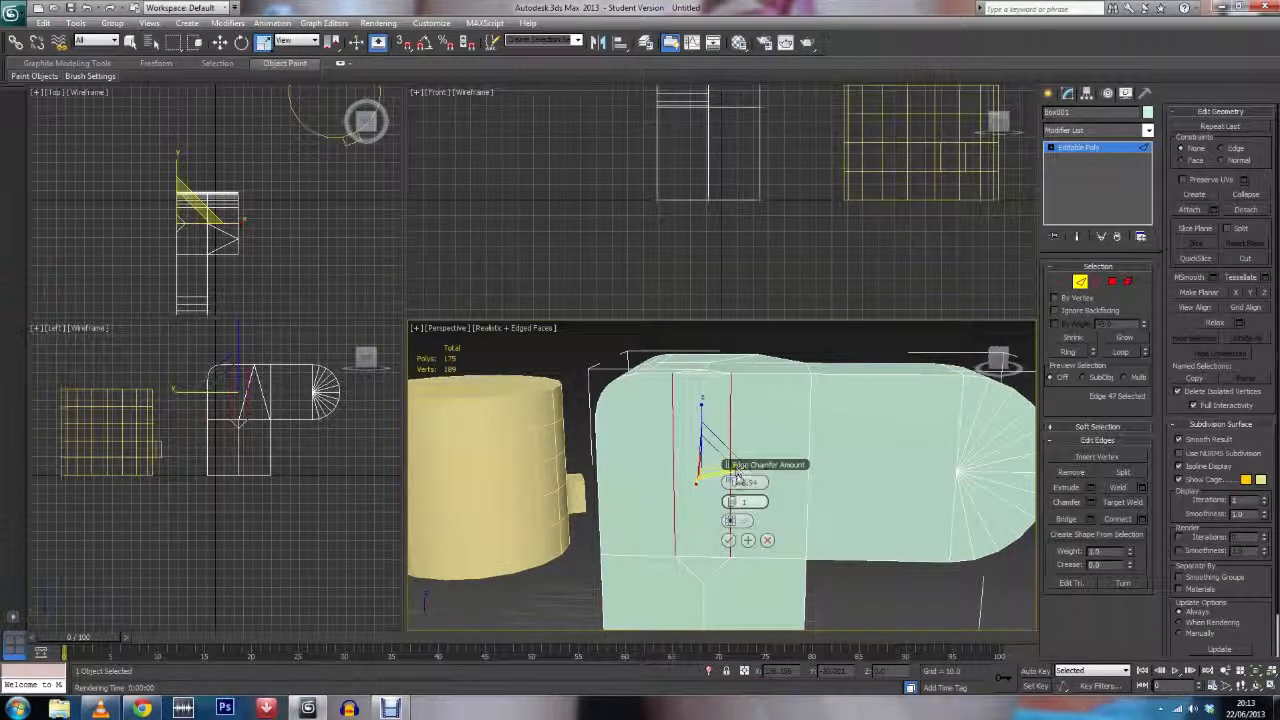
{"action": "mouse_move", "coordinate": [735, 483]}
{"action": "left_mouse_down"}
{"action": "mouse_move", "coordinate": [784, 487]}
{"action": "mouse_move", "coordinate": [745, 488]}
{"action": "left_mouse_up"}
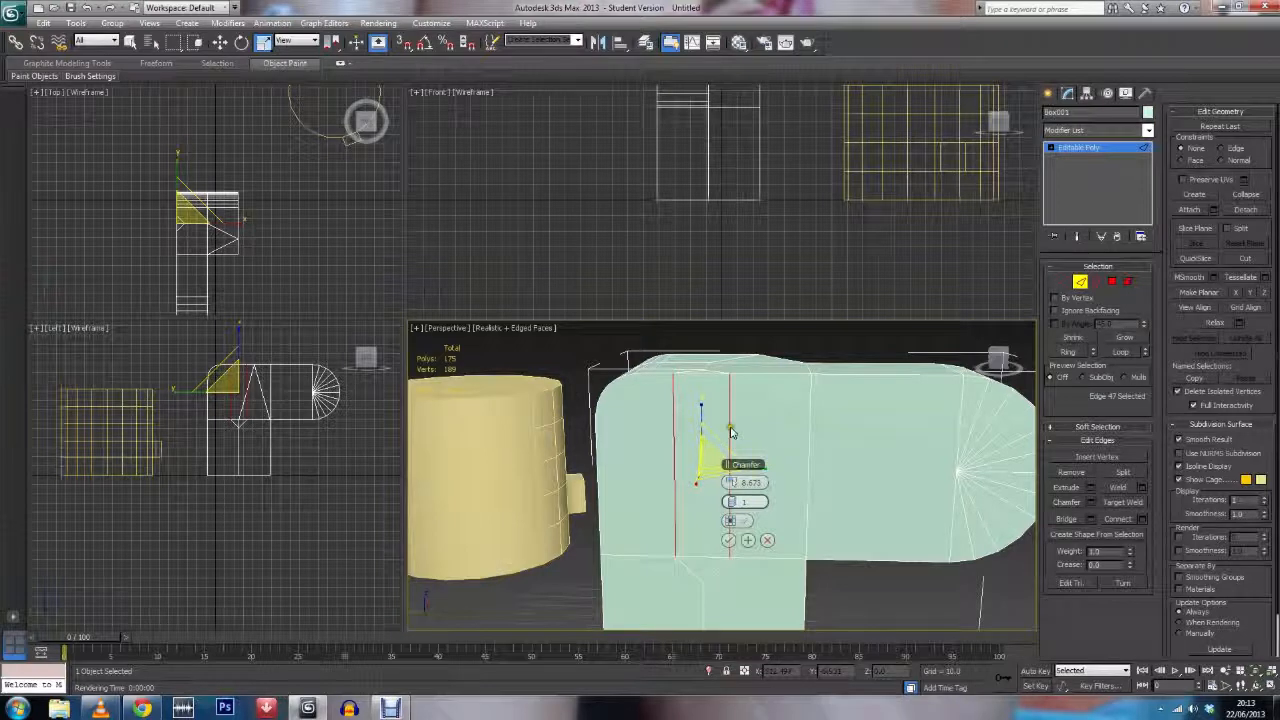
{"action": "left_click", "coordinate": [728, 540]}
Step: Remove the slanted edge that crosses the block's upper face beside the rounded arm, from the top edge to the horizontal edge below
{"action": "scroll", "coordinate": [725, 538], "scroll_direction": "down", "scroll_amount": 6}
{"action": "mouse_move", "coordinate": [998, 360]}
{"action": "left_mouse_down"}
{"action": "mouse_move", "coordinate": [850, 368]}
{"action": "mouse_move", "coordinate": [990, 356]}
{"action": "left_mouse_up"}
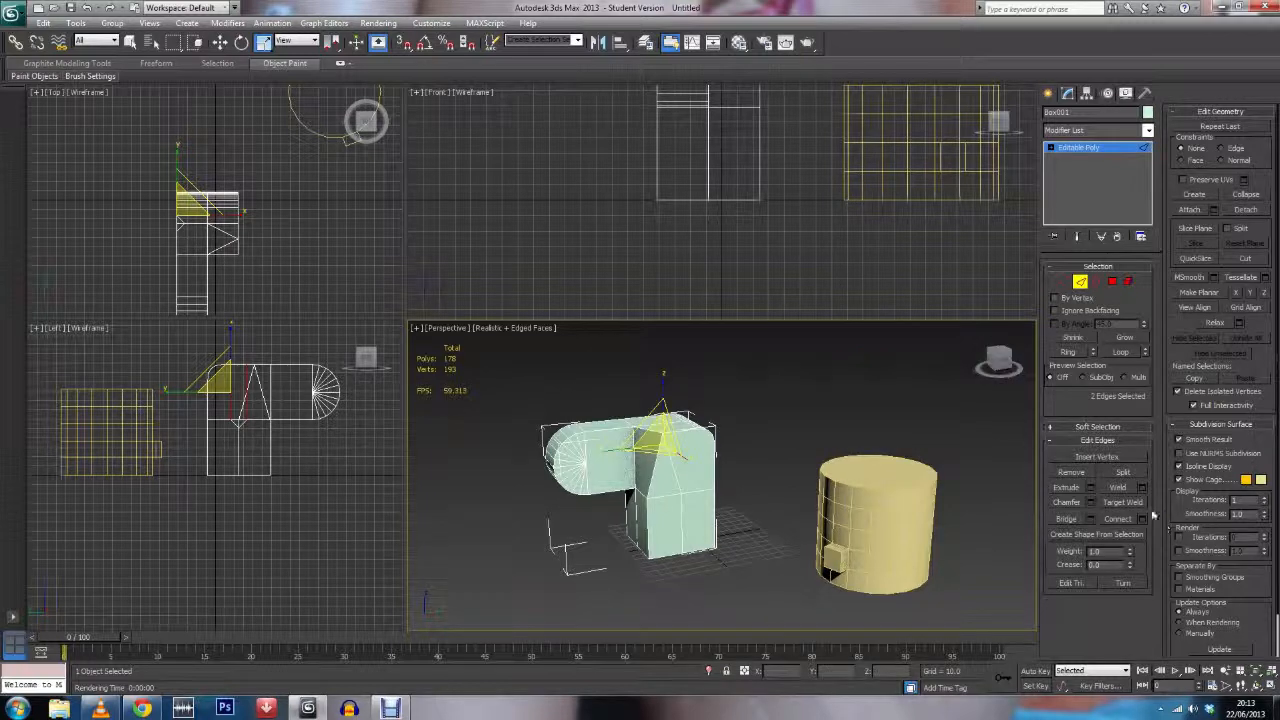
{"action": "scroll", "coordinate": [823, 463], "scroll_direction": "up", "scroll_amount": 10}
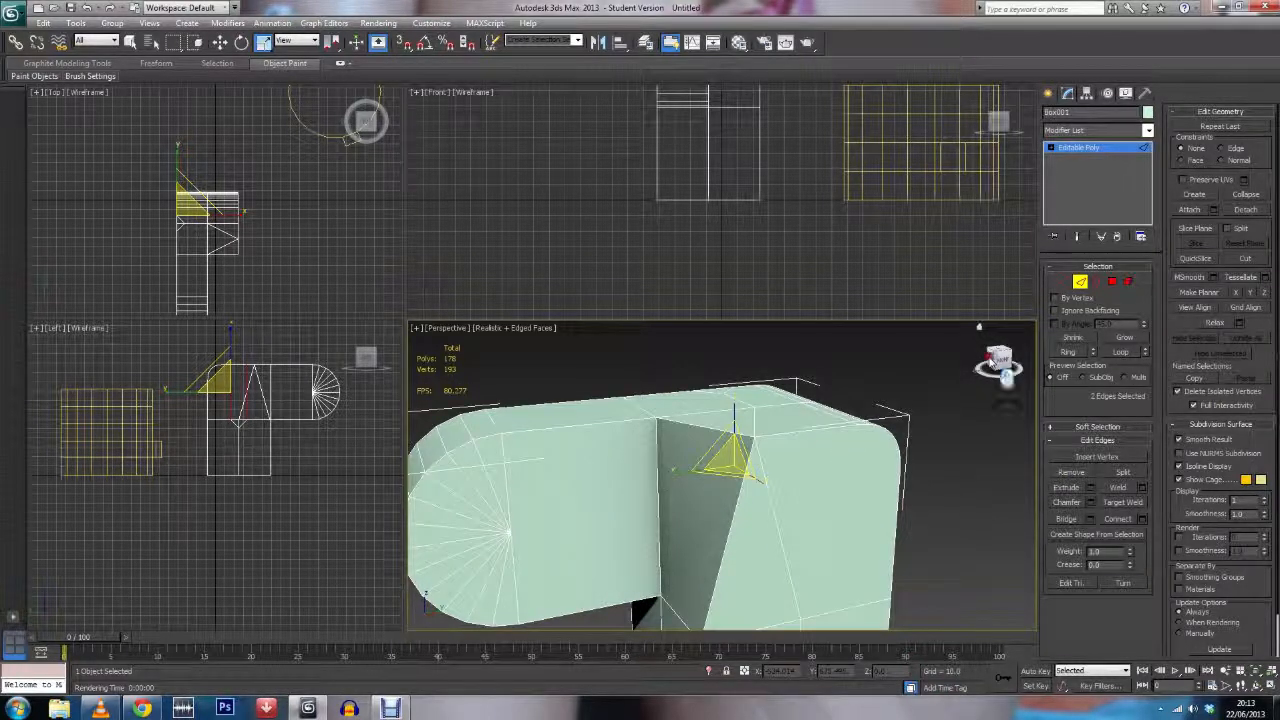
{"action": "left_click", "coordinate": [1000, 360]}
{"action": "left_click", "coordinate": [769, 520]}
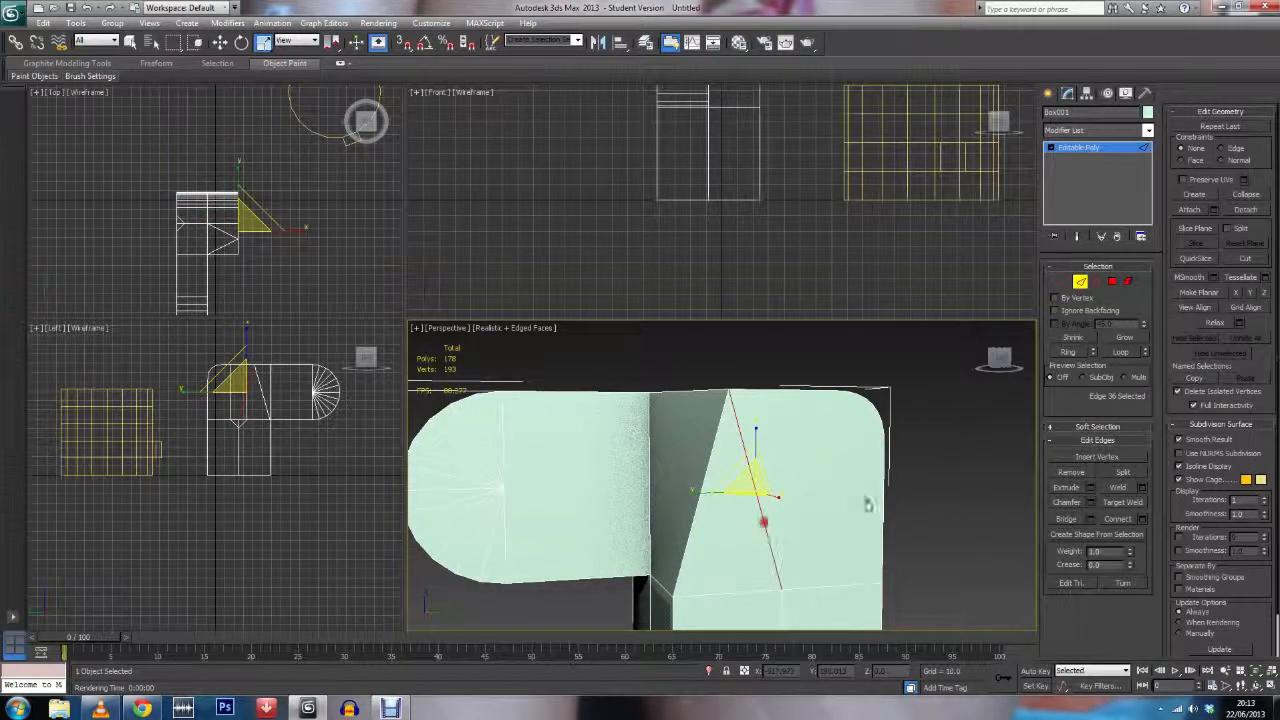
{"action": "middle_click_drag", "start_coordinate": [923, 440], "coordinate": [899, 366]}
{"action": "middle_click_drag", "start_coordinate": [757, 466], "coordinate": [758, 510]}
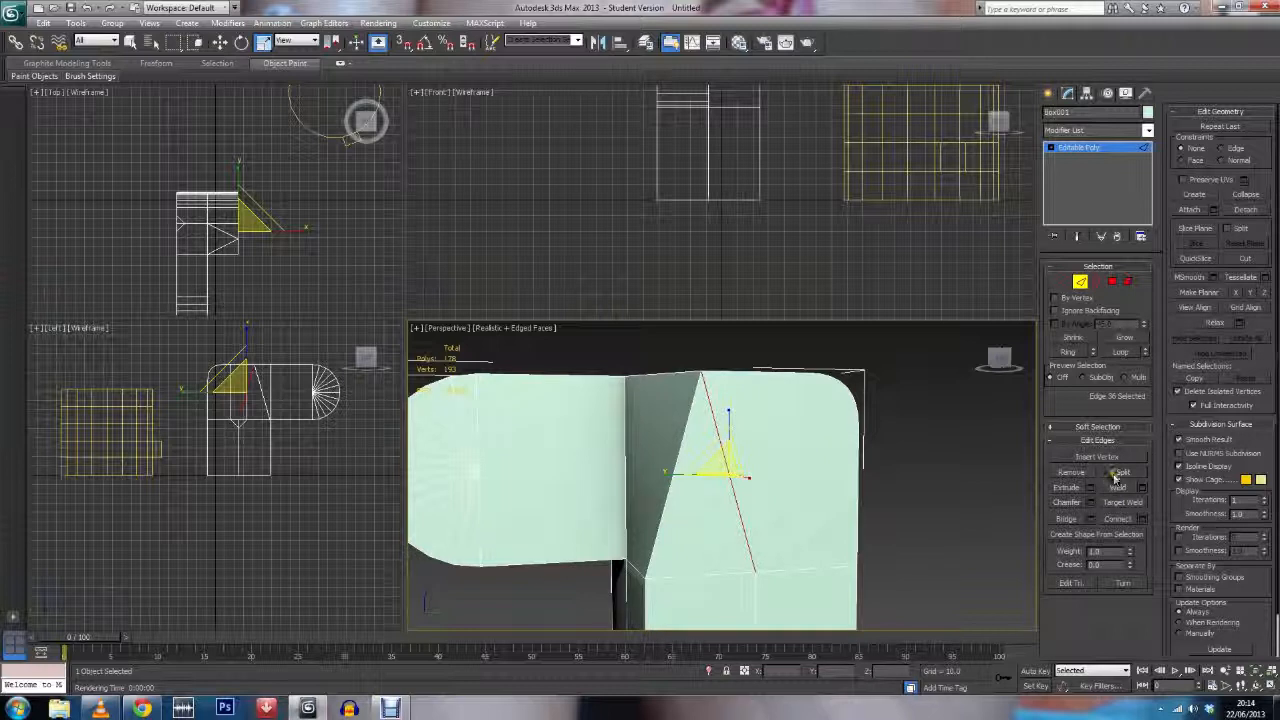
{"action": "left_click", "coordinate": [1072, 473]}
{"action": "middle_click_drag", "start_coordinate": [953, 489], "coordinate": [962, 455]}
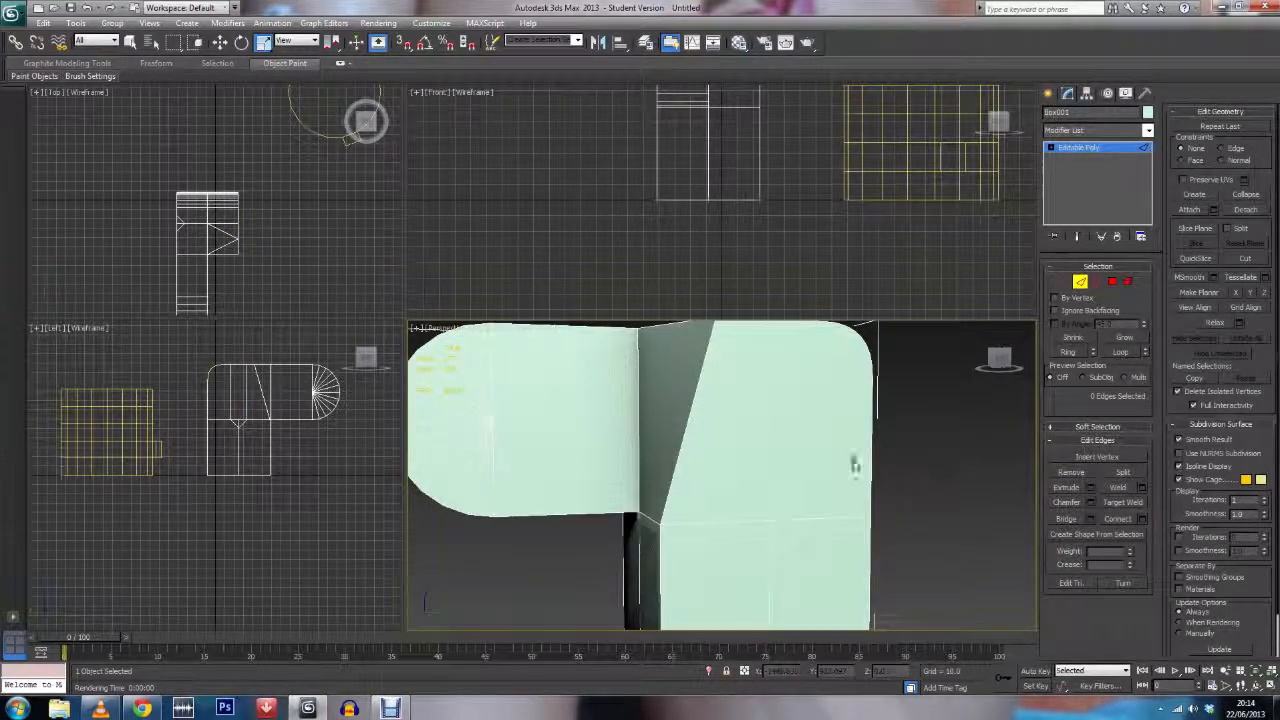
Step: Clear the edge selection on the block and switch to editing its vertices
{"action": "left_click", "coordinate": [809, 457]}
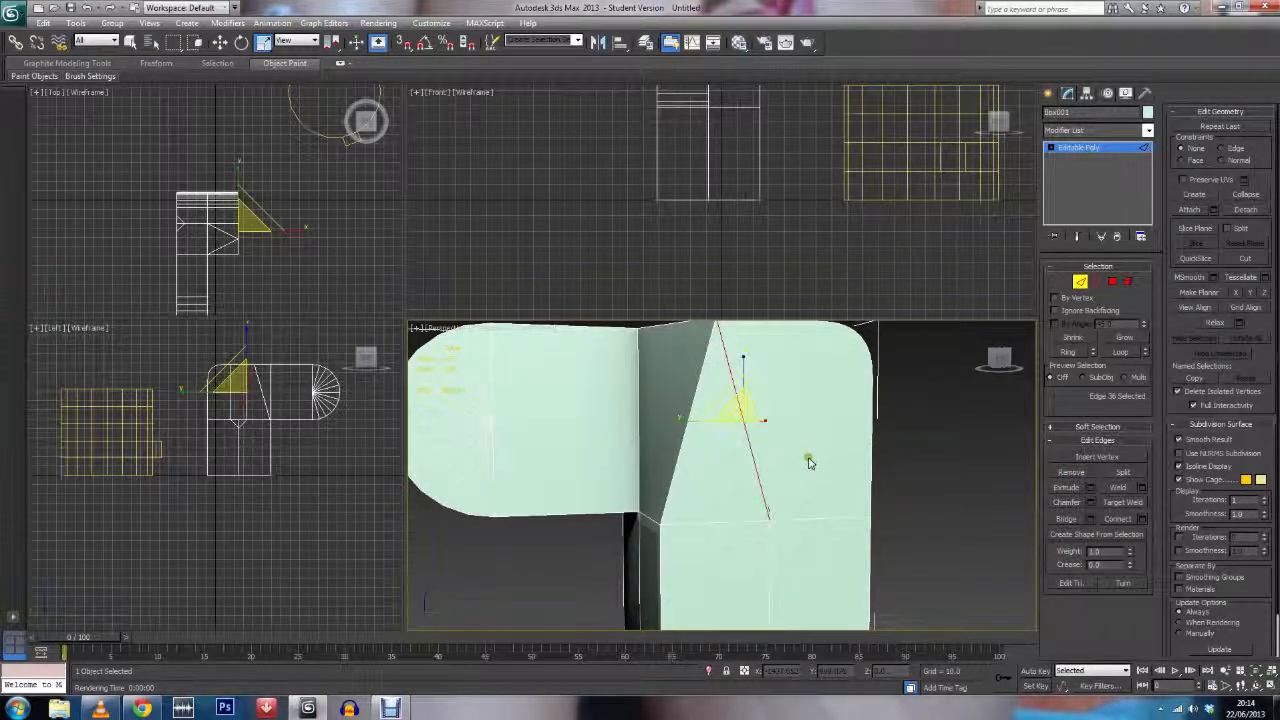
{"action": "middle_click_drag", "start_coordinate": [922, 430], "coordinate": [897, 463]}
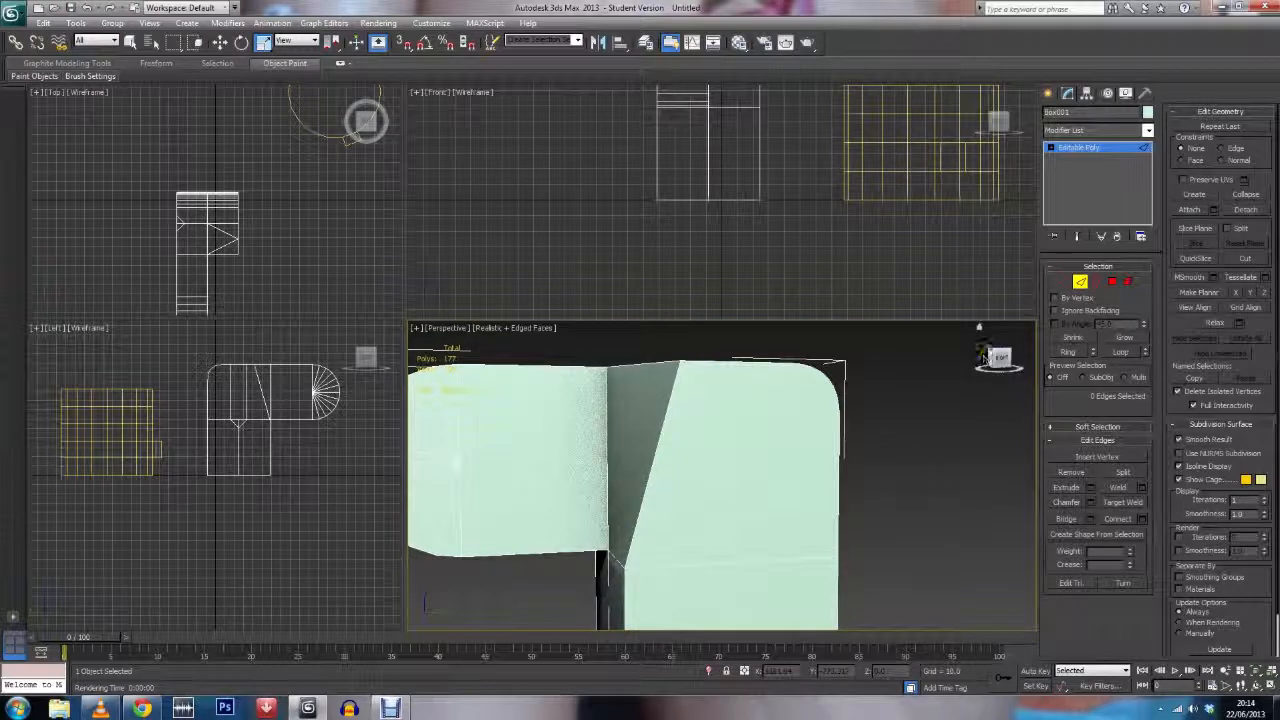
{"action": "left_click", "coordinate": [1063, 281]}
{"action": "middle_click_drag", "start_coordinate": [980, 336], "coordinate": [791, 474]}
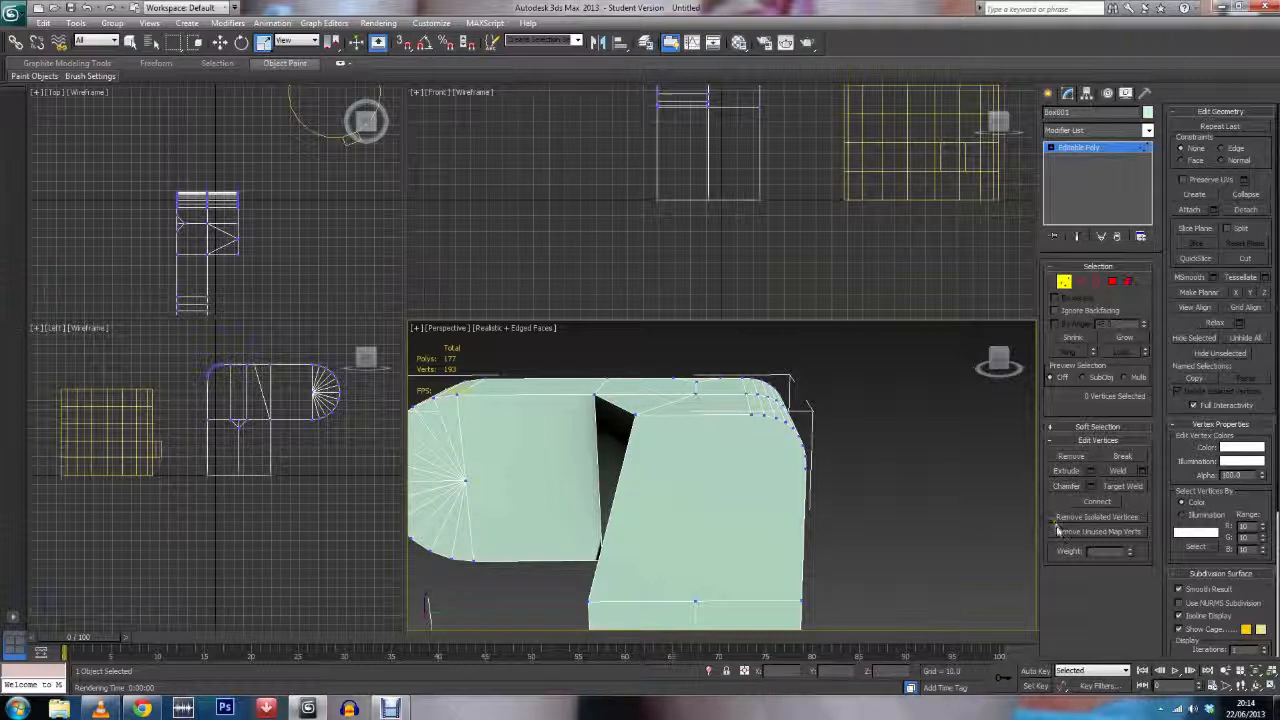
{"action": "mouse_move", "coordinate": [932, 488]}
{"action": "middle_mouse_down"}
{"action": "mouse_move", "coordinate": [932, 456]}
{"action": "mouse_move", "coordinate": [936, 472]}
{"action": "middle_mouse_up"}
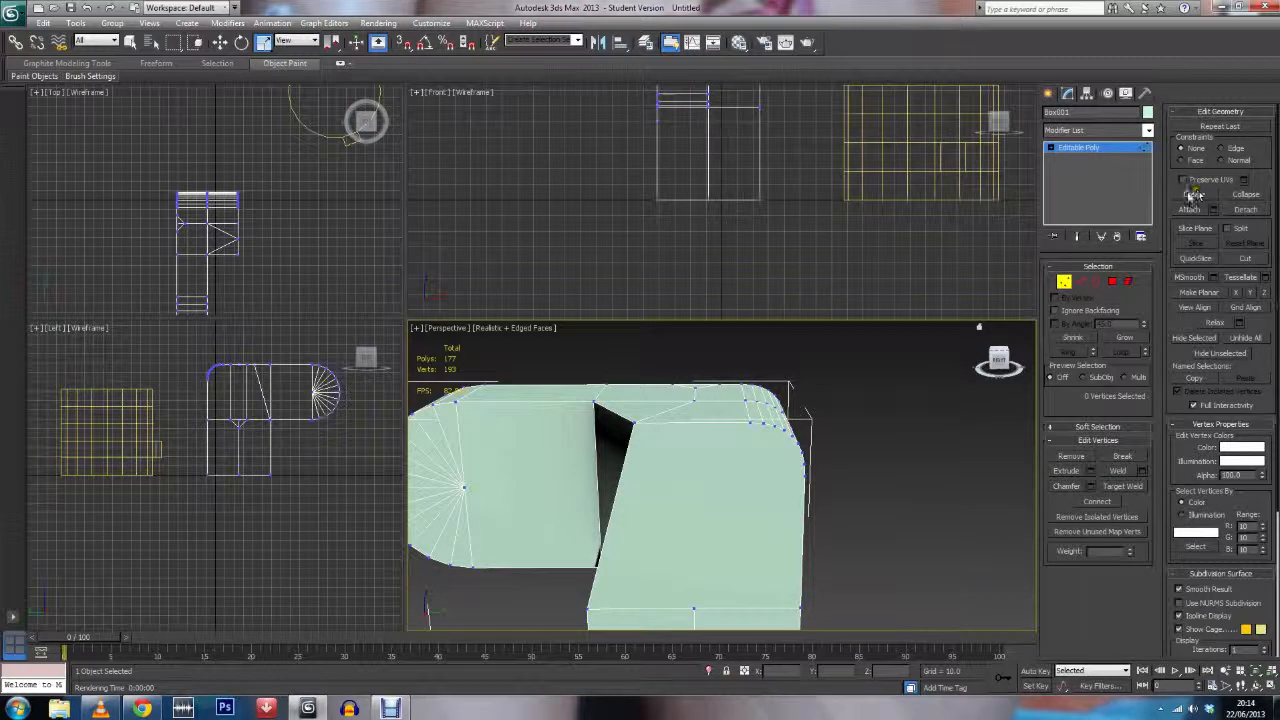
Step: Collapse the row of vertices at the outer end of the block's rounded top edge into a single vertex
{"action": "left_click_drag", "start_coordinate": [999, 359], "coordinate": [920, 374]}
{"action": "middle_click_drag", "start_coordinate": [920, 374], "coordinate": [869, 431]}
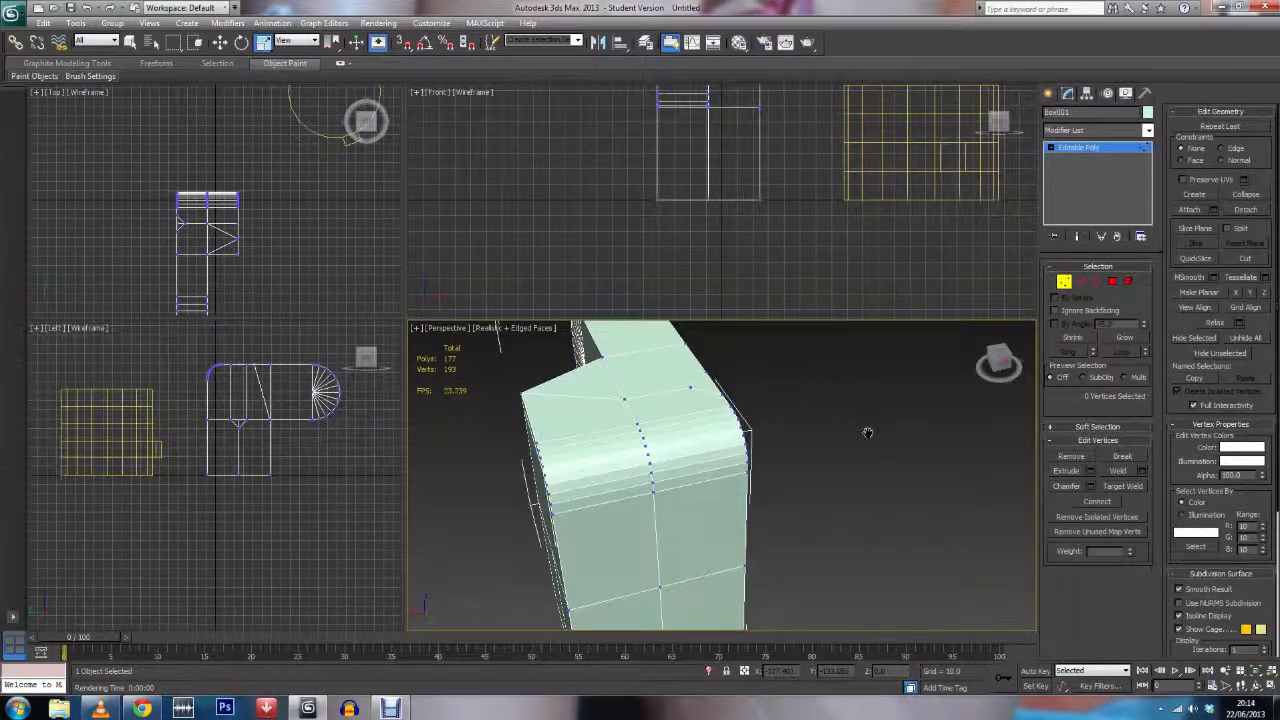
{"action": "scroll", "coordinate": [872, 436], "scroll_direction": "up", "scroll_amount": 4}
{"action": "left_click_drag", "start_coordinate": [763, 411], "coordinate": [806, 474]}
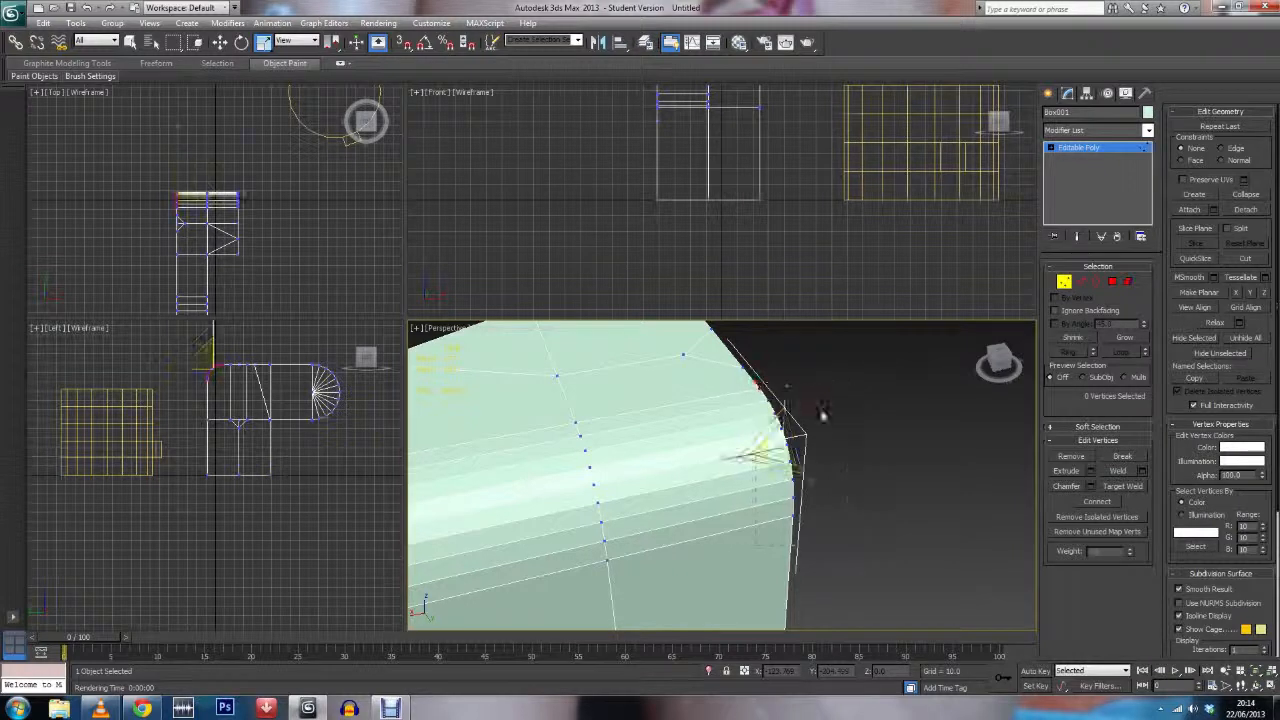
{"action": "left_click", "coordinate": [1245, 195]}
{"action": "left_click_drag", "start_coordinate": [998, 362], "coordinate": [999, 358]}
{"action": "left_click_drag", "start_coordinate": [915, 340], "coordinate": [980, 365]}
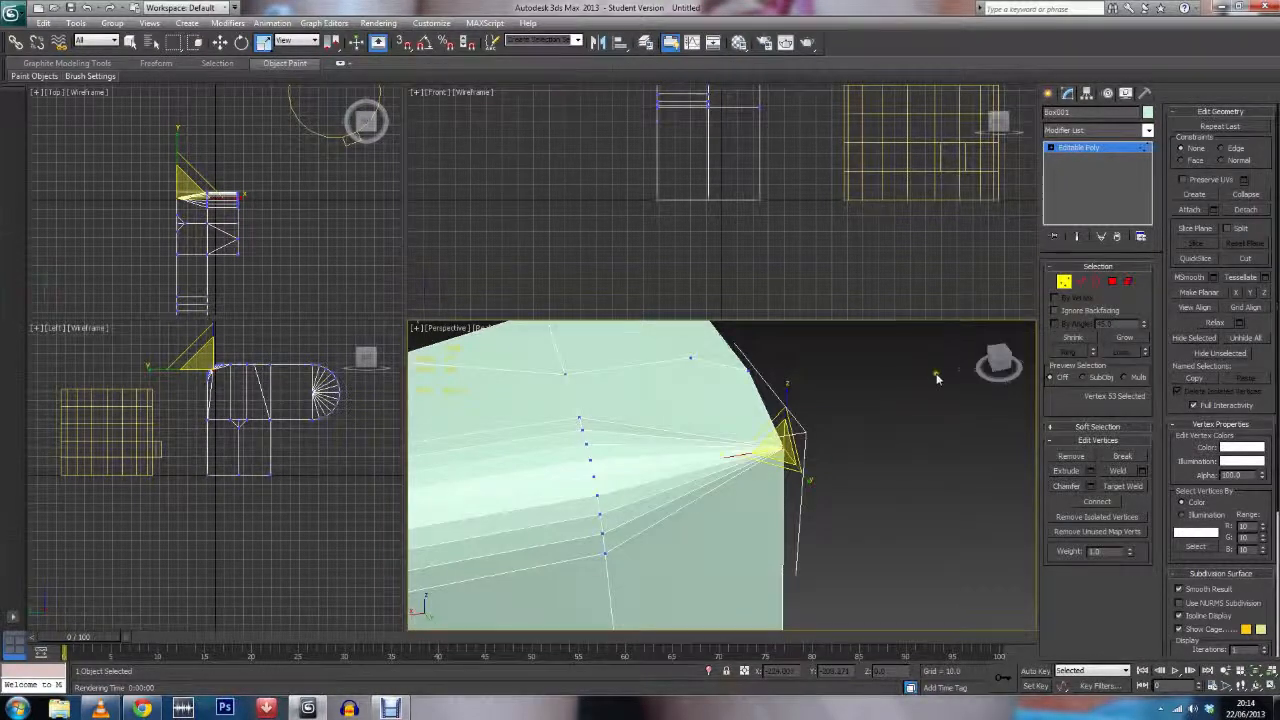
Step: Try detaching the collapsed corner vertex as Object001, with Detach To Element and Detach As Clone off
{"action": "mouse_move", "coordinate": [912, 373]}
{"action": "middle_mouse_down"}
{"action": "mouse_move", "coordinate": [872, 367]}
{"action": "mouse_move", "coordinate": [887, 376]}
{"action": "middle_mouse_up"}
{"action": "scroll", "coordinate": [880, 366], "scroll_direction": "up", "scroll_amount": 1}
{"action": "scroll", "coordinate": [887, 376], "scroll_direction": "down", "scroll_amount": 1}
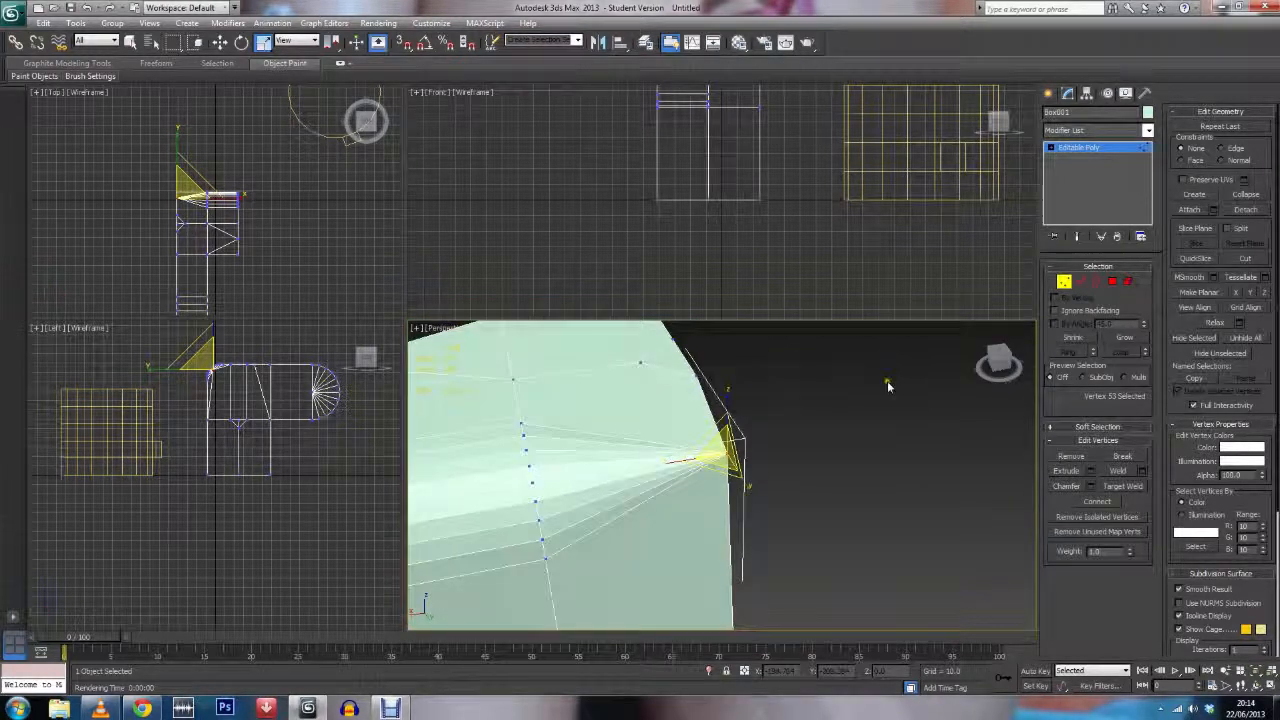
{"action": "left_click", "coordinate": [1245, 209]}
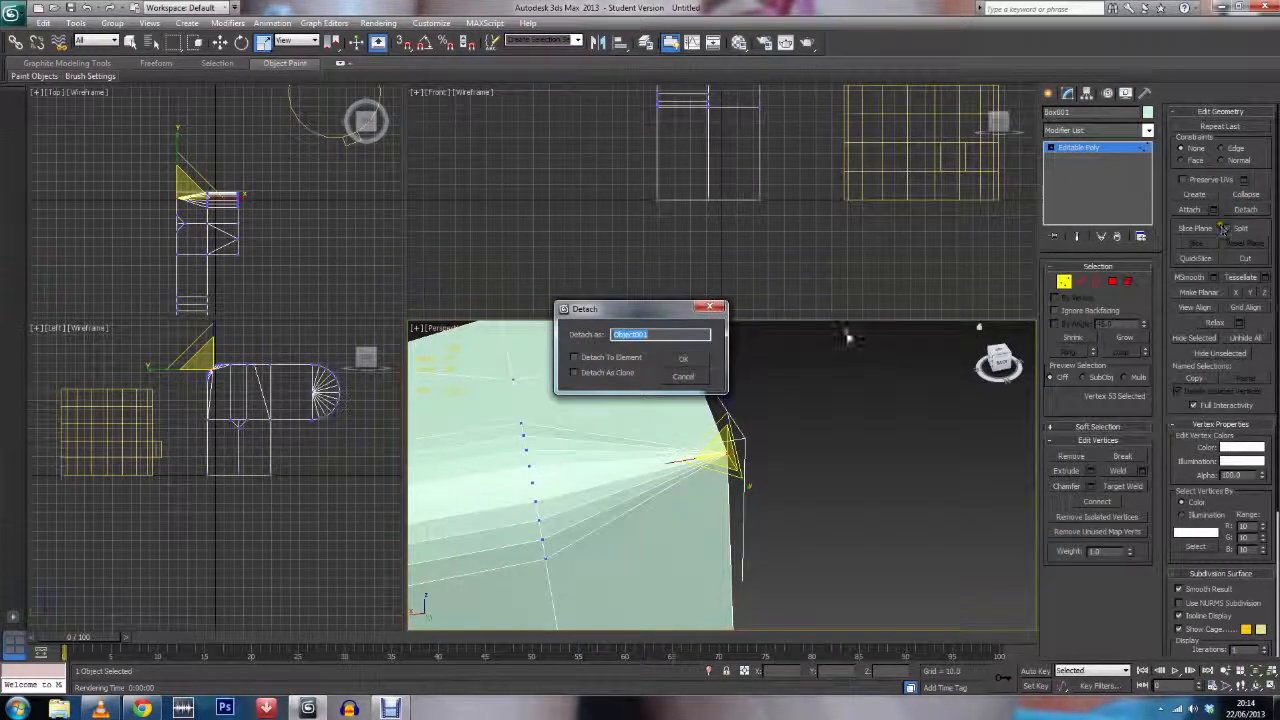
{"action": "left_click", "coordinate": [683, 358]}
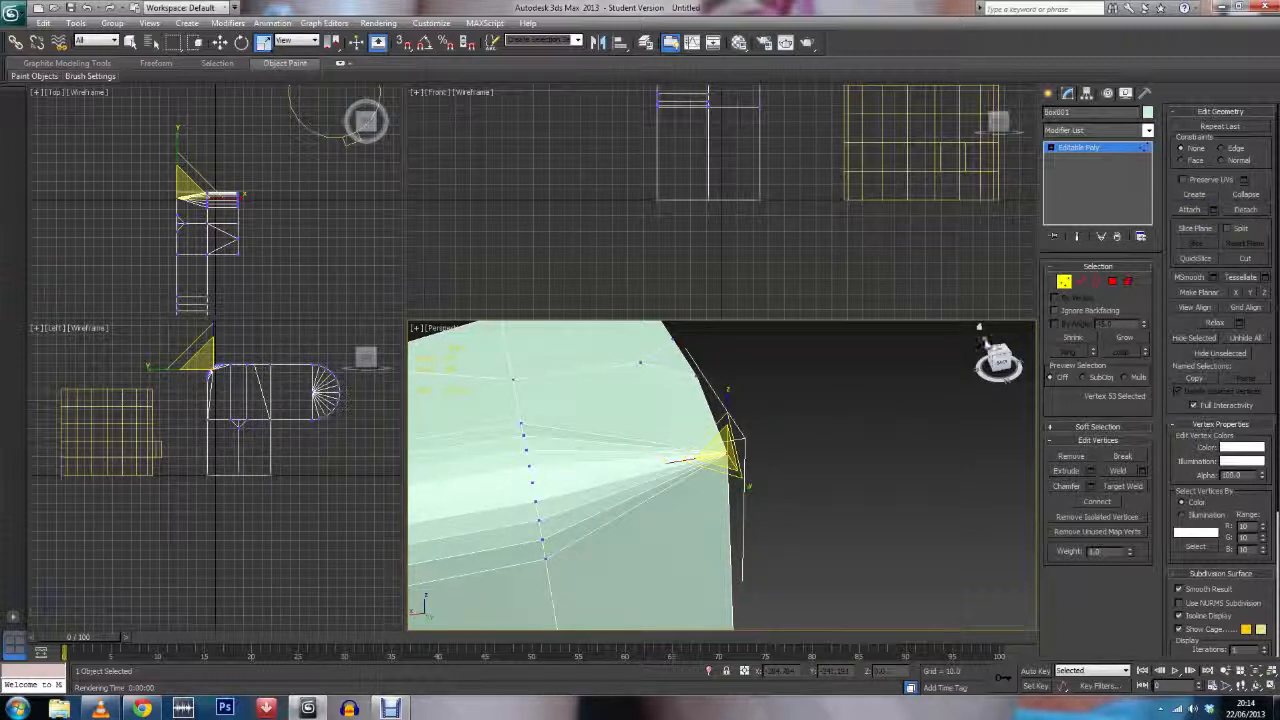
Step: Cut a new edge across the block's top face between the middle vertex and the outer side edge
{"action": "left_click", "coordinate": [1245, 259]}
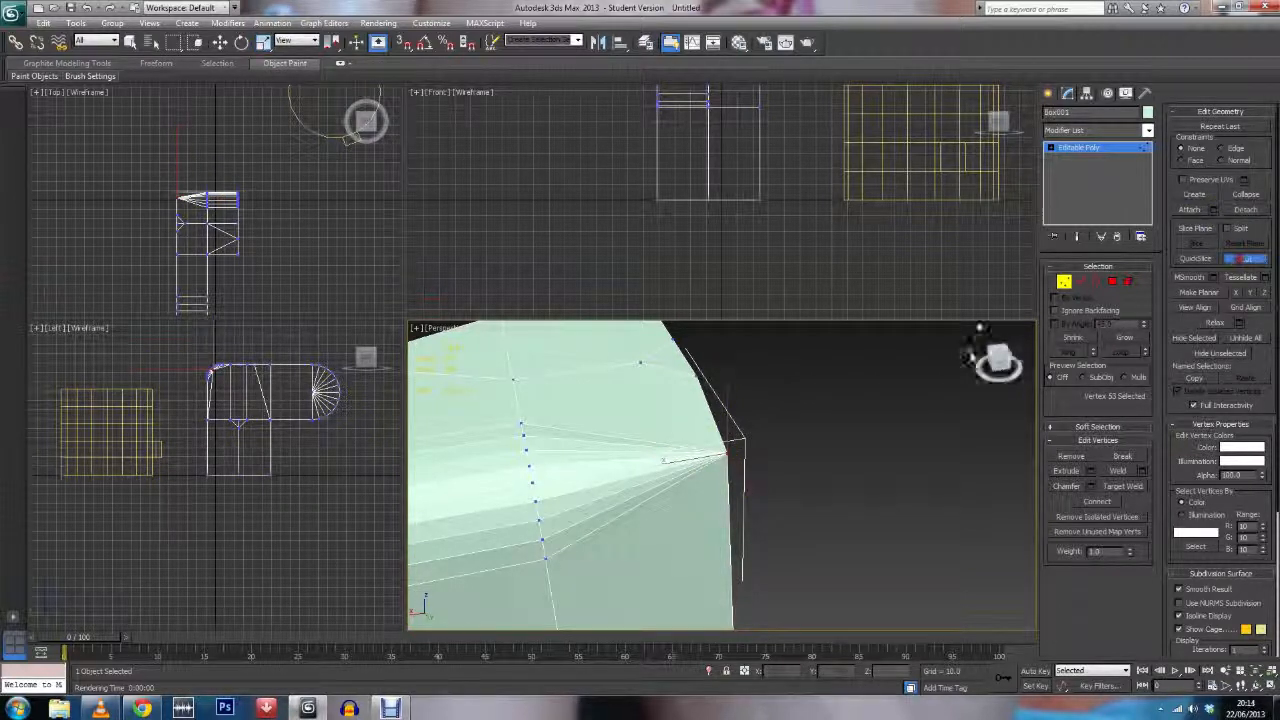
{"action": "middle_click_drag", "start_coordinate": [619, 413], "coordinate": [689, 533], "text": "alt"}
{"action": "left_click", "coordinate": [686, 535]}
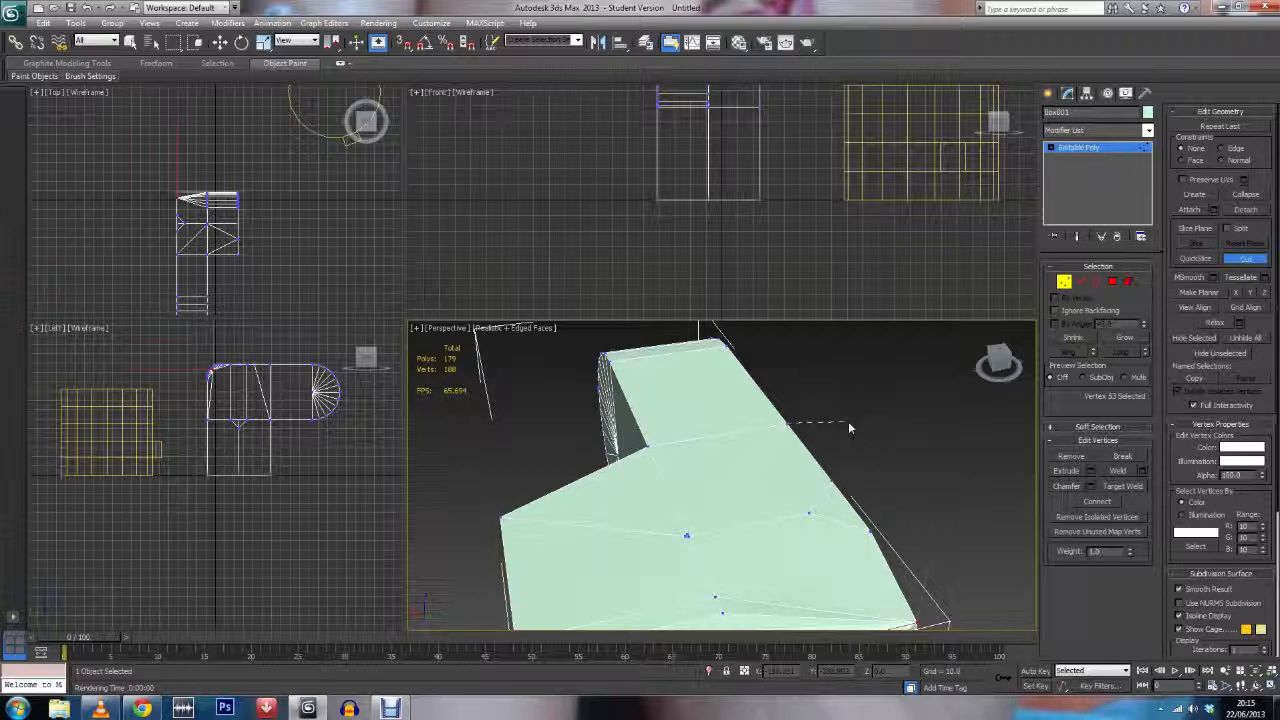
{"action": "middle_click_drag", "start_coordinate": [781, 445], "coordinate": [748, 475], "text": "alt"}
{"action": "scroll", "coordinate": [815, 440], "scroll_direction": "down", "scroll_amount": 2}
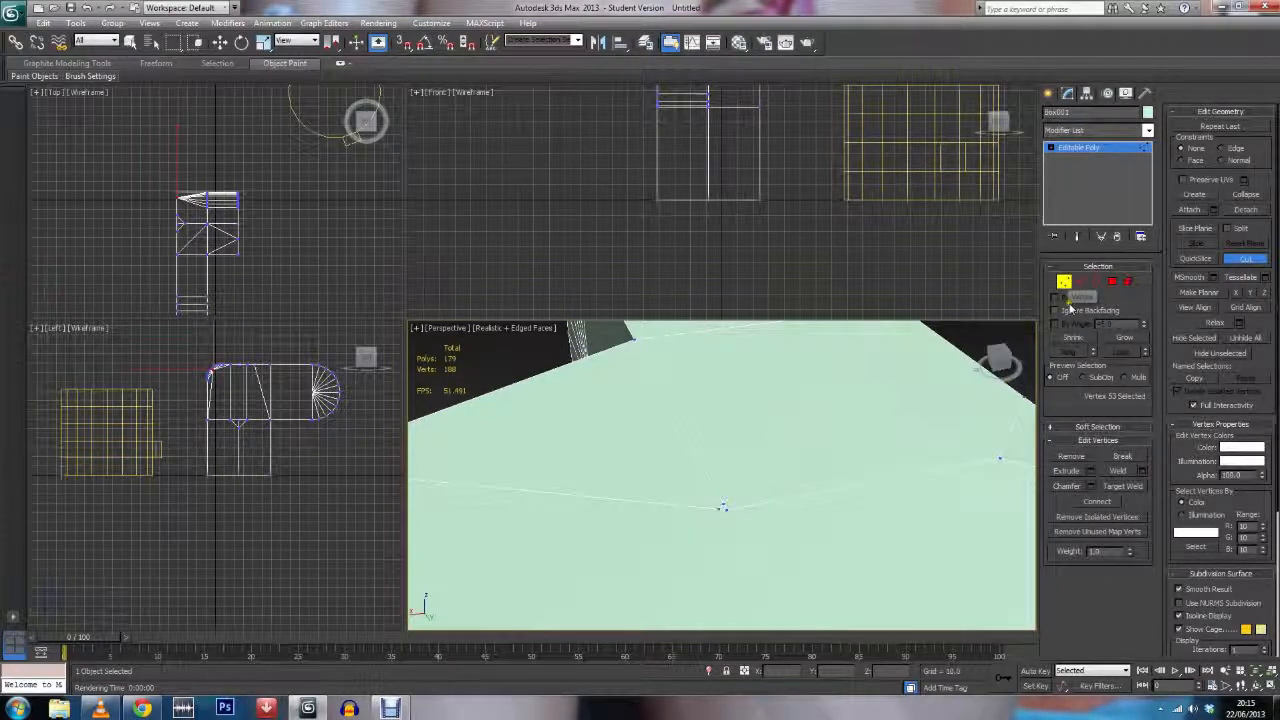
{"action": "right_click", "coordinate": [936, 409]}
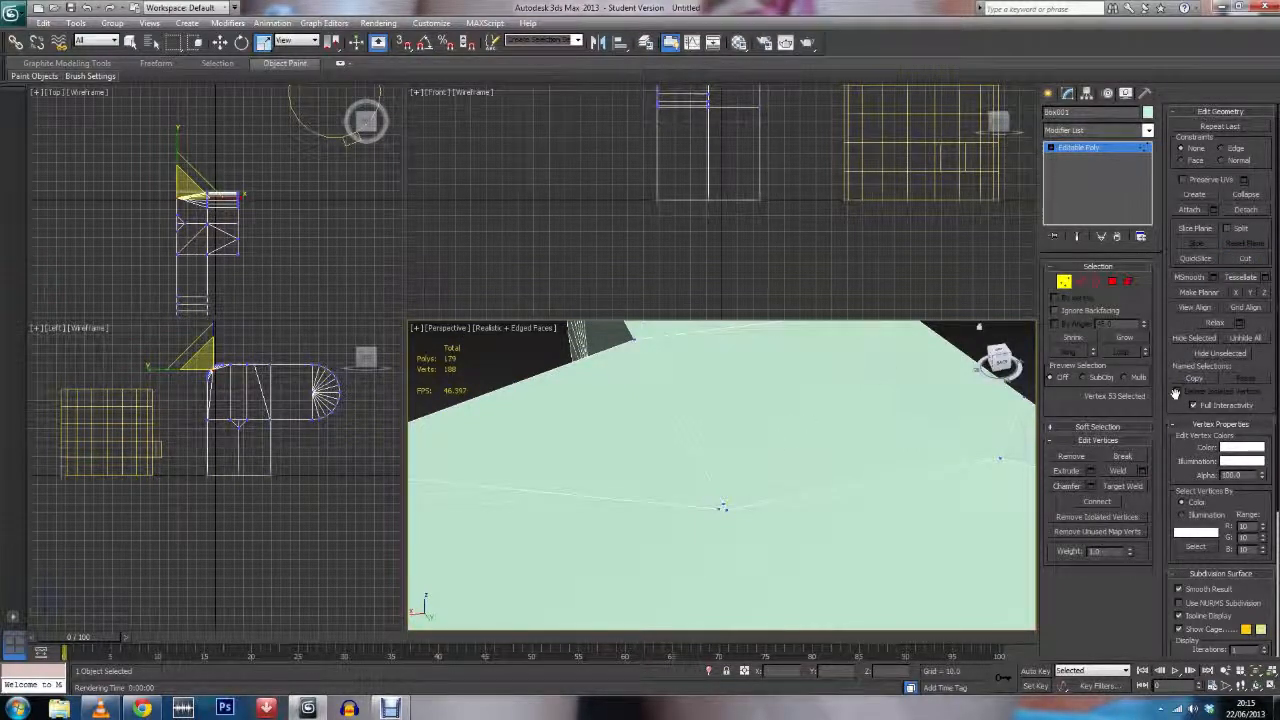
Step: QuickSlice the block along two different slanted lines starting near the top face's middle vertex, and clear the vertex selection
{"action": "left_click", "coordinate": [1213, 258]}
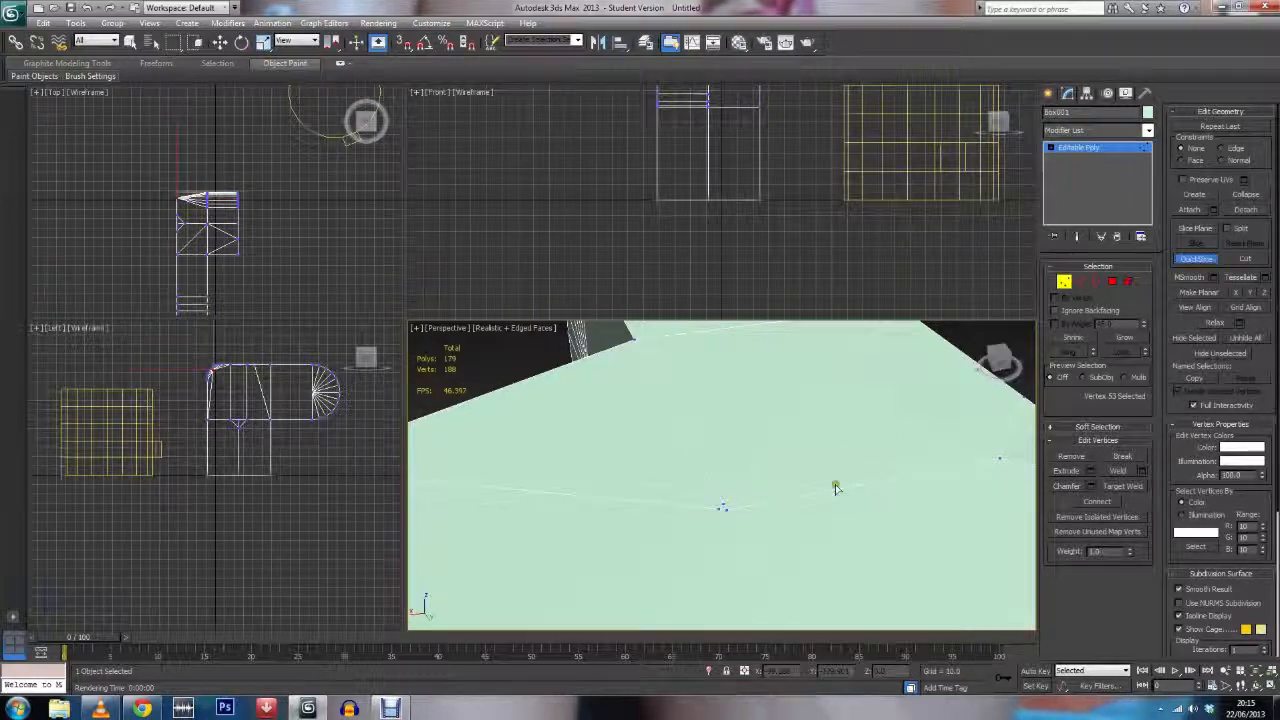
{"action": "left_click", "coordinate": [726, 505]}
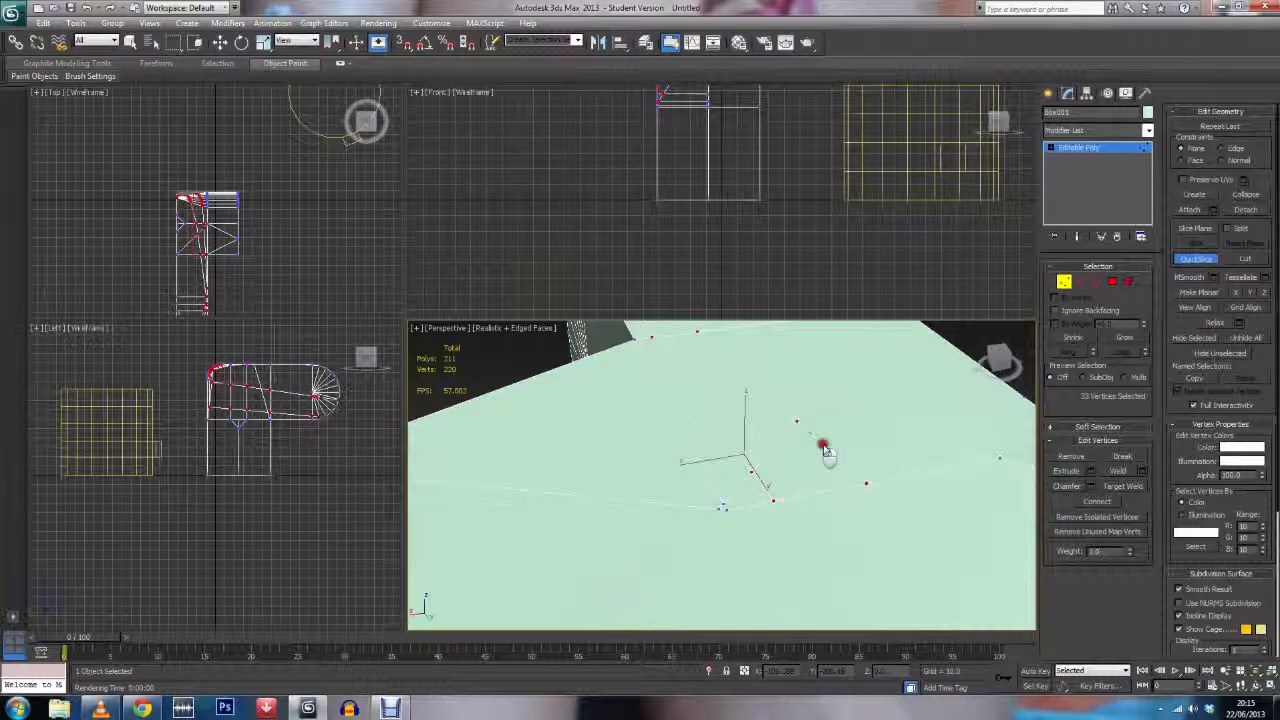
{"action": "left_click", "coordinate": [866, 440]}
{"action": "left_click", "coordinate": [869, 440]}
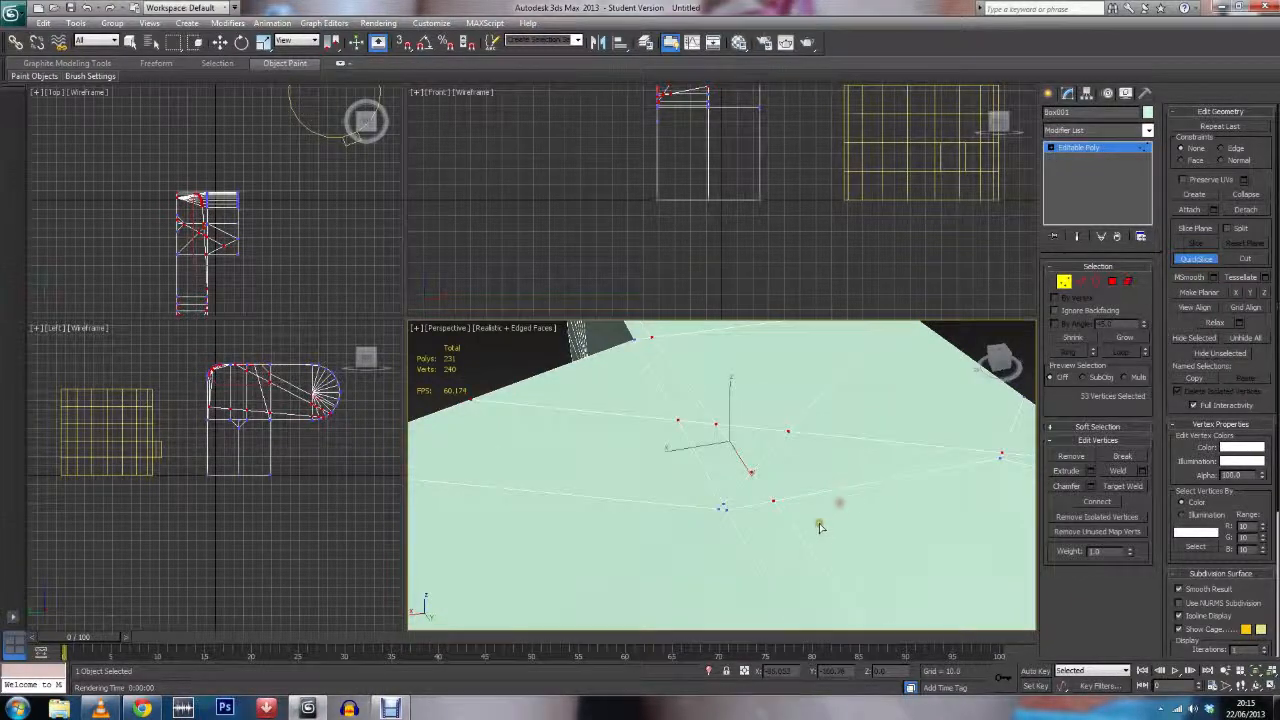
{"action": "scroll", "coordinate": [817, 522], "scroll_direction": "down", "scroll_amount": 3}
{"action": "middle_click_drag", "start_coordinate": [817, 522], "coordinate": [811, 508]}
{"action": "middle_click_drag", "start_coordinate": [712, 522], "coordinate": [701, 534]}
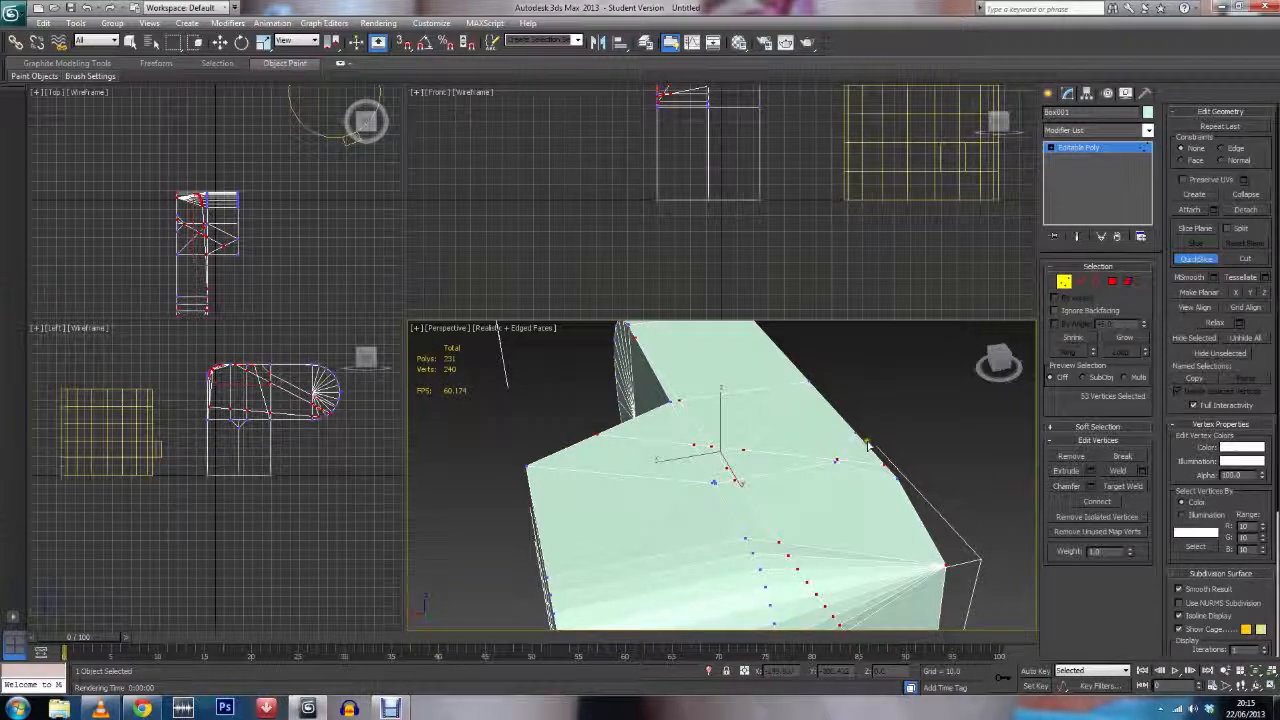
{"action": "left_click", "coordinate": [1203, 260]}
{"action": "middle_click_drag", "start_coordinate": [963, 416], "coordinate": [949, 453]}
{"action": "left_click", "coordinate": [924, 442]}
{"action": "left_click", "coordinate": [924, 442]}
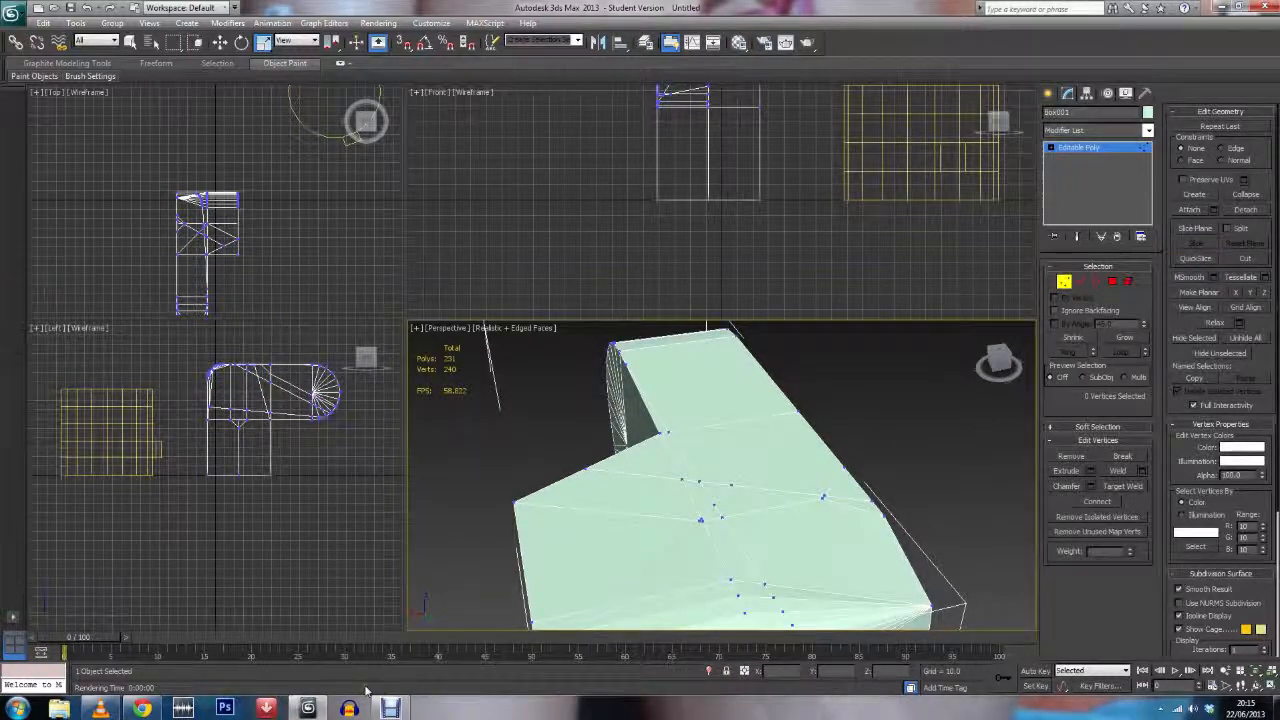
Step: Select the large upper polygon on the block's flat side and try scaling it down uniformly, cancelling the scale
{"action": "scroll", "coordinate": [763, 503], "scroll_direction": "down", "scroll_amount": 10}
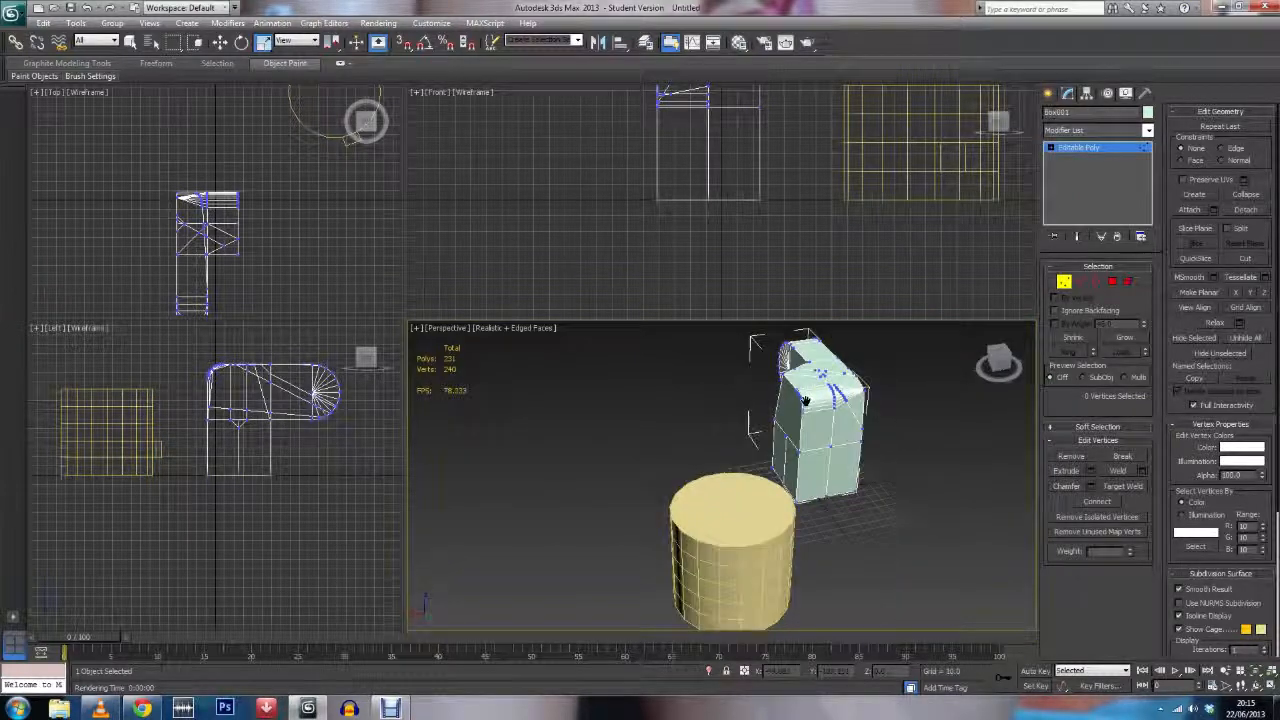
{"action": "left_click_drag", "start_coordinate": [998, 363], "coordinate": [1056, 352]}
{"action": "middle_click_drag", "start_coordinate": [904, 453], "coordinate": [746, 471]}
{"action": "scroll", "coordinate": [720, 474], "scroll_direction": "up", "scroll_amount": 3}
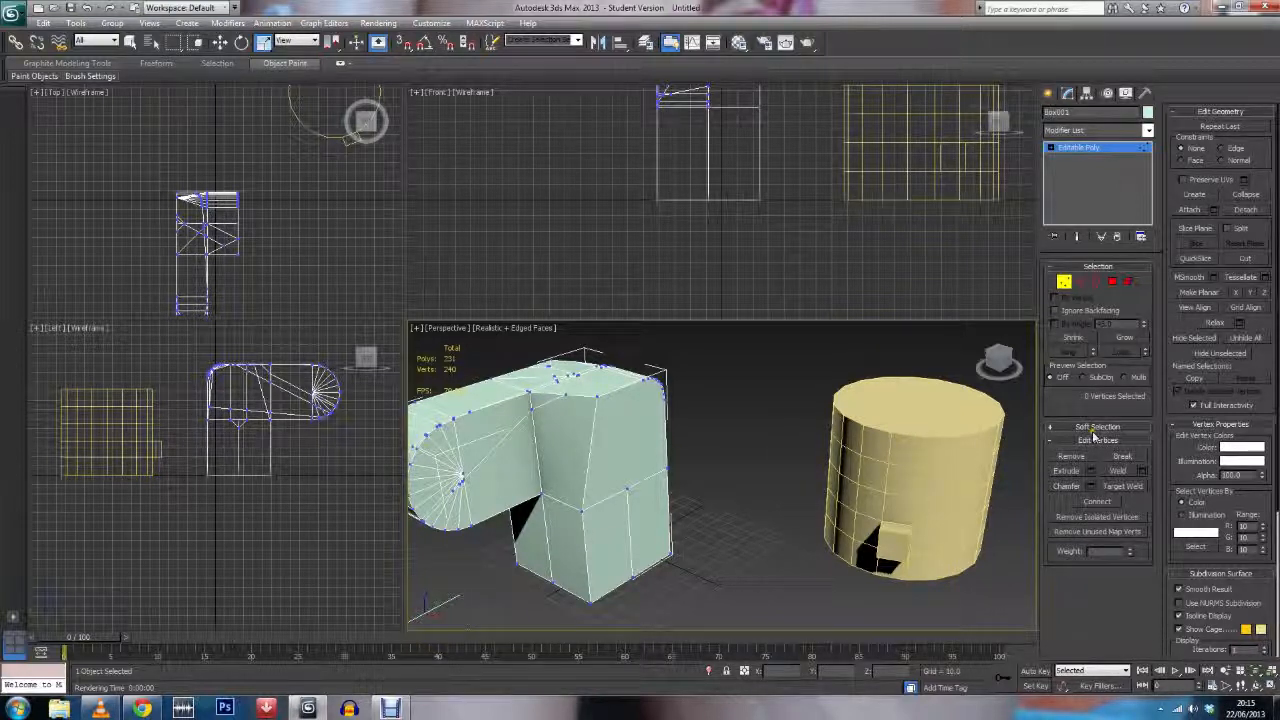
{"action": "key", "text": "4"}
{"action": "left_click", "coordinate": [615, 443]}
{"action": "left_click_drag", "start_coordinate": [641, 408], "coordinate": [906, 458]}
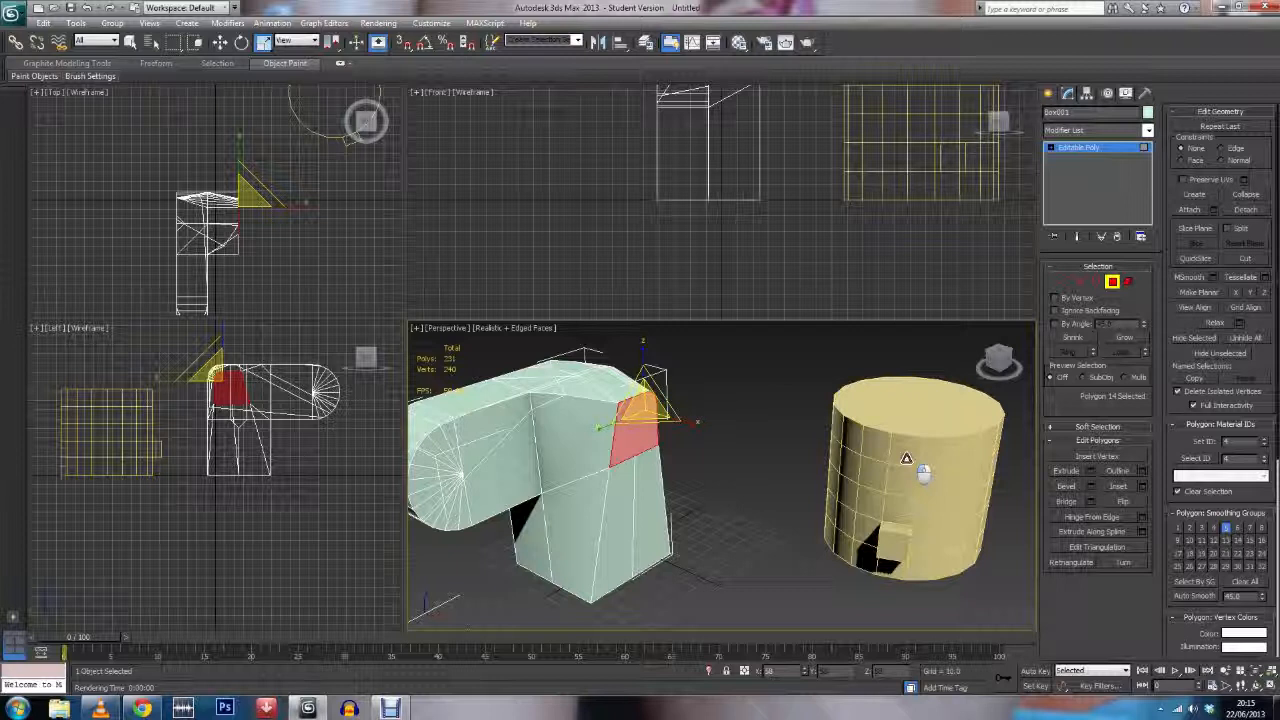
{"action": "right_click", "coordinate": [906, 458]}
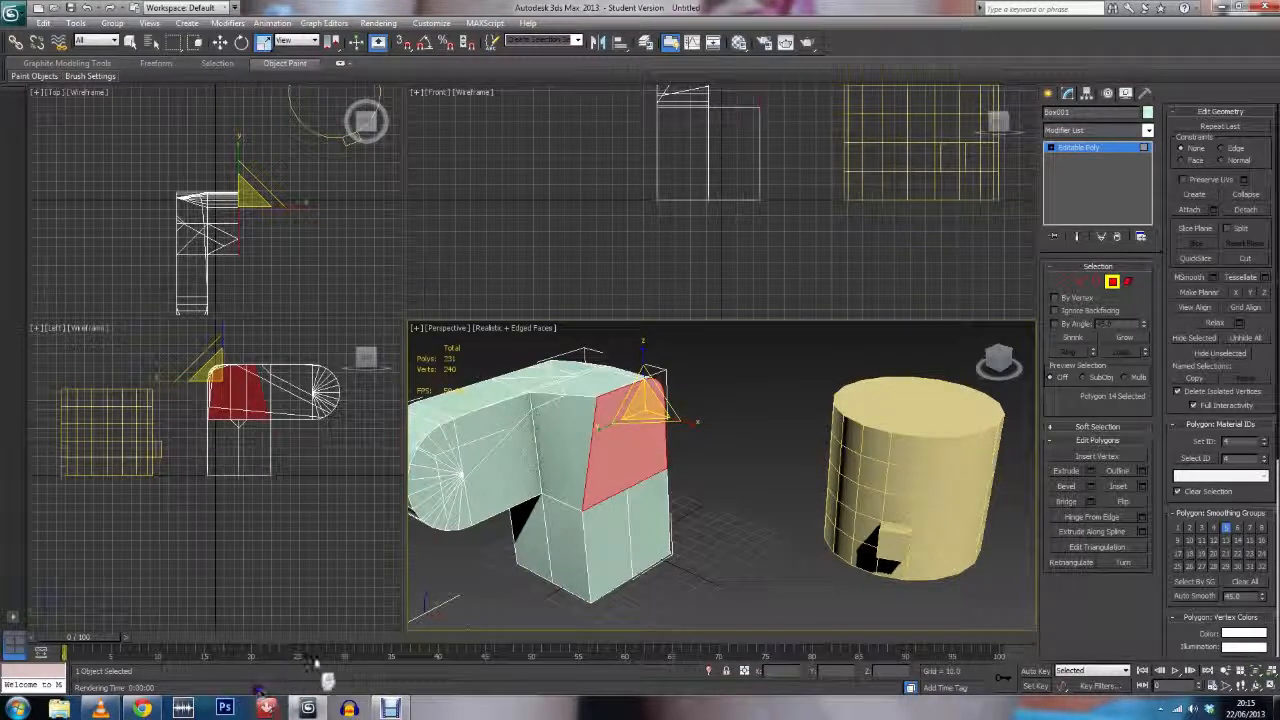